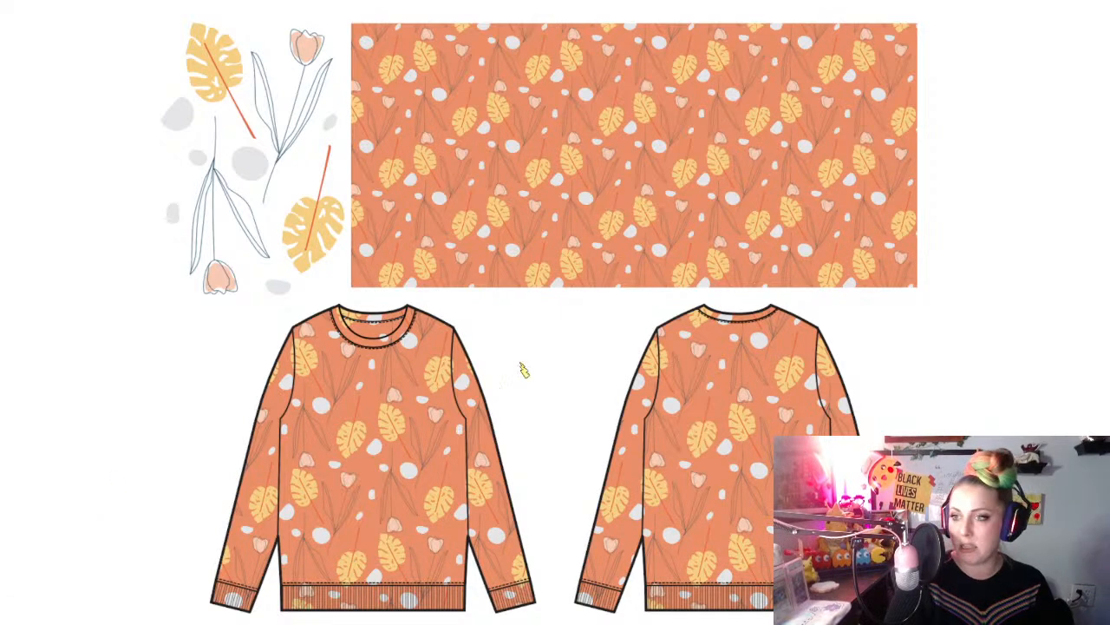
Step: Exit the slideshow and switch to the fashion seminar document in Illustrator
{"action": "key", "text": "Escape"}
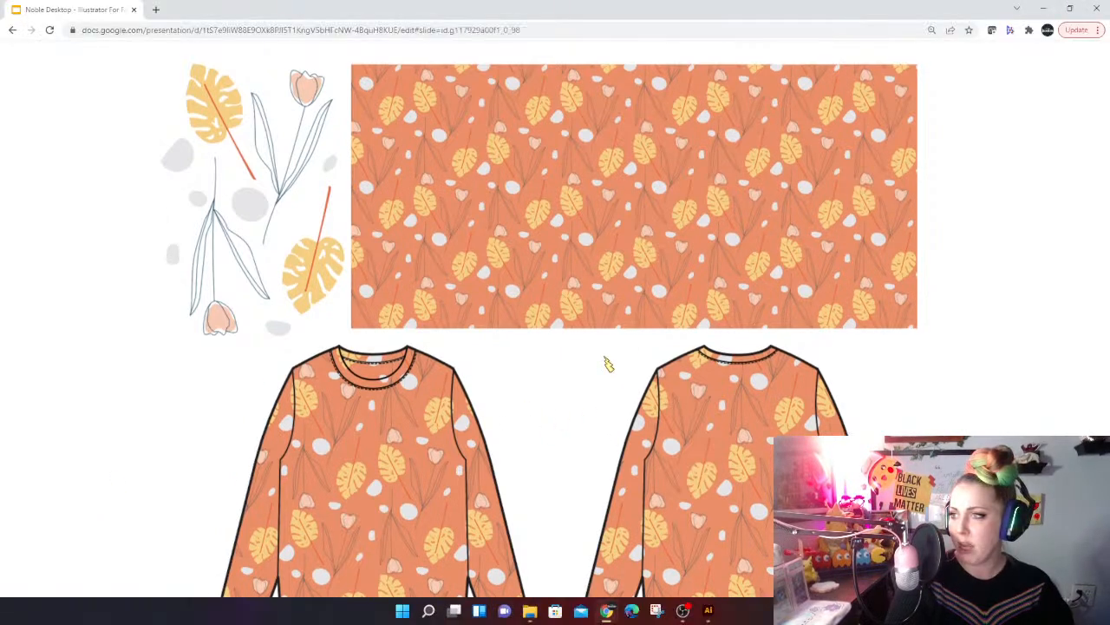
{"action": "left_click", "coordinate": [1040, 10]}
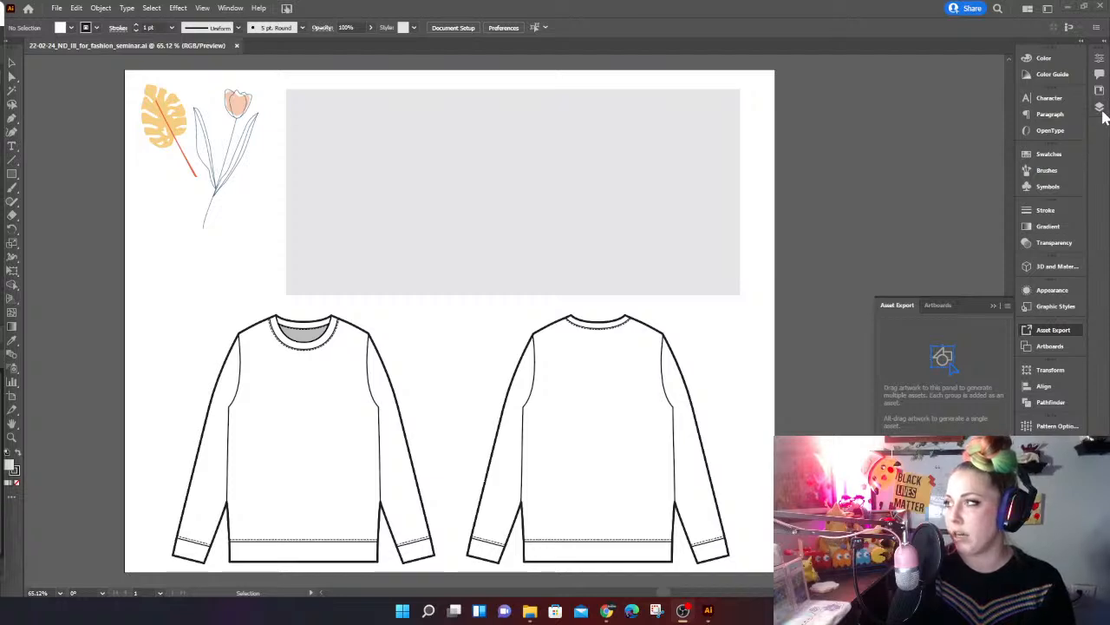
Step: Expand the docked Layers panel, collapse Asset Export, and list the contents of Layer 1
{"action": "left_click", "coordinate": [1104, 45]}
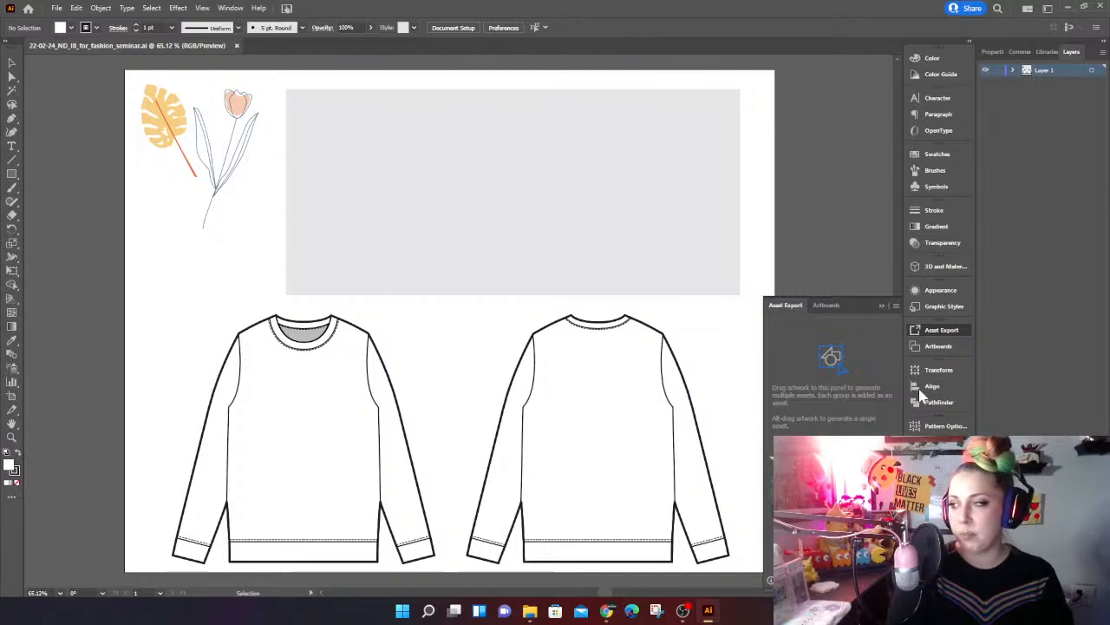
{"action": "left_click", "coordinate": [951, 335]}
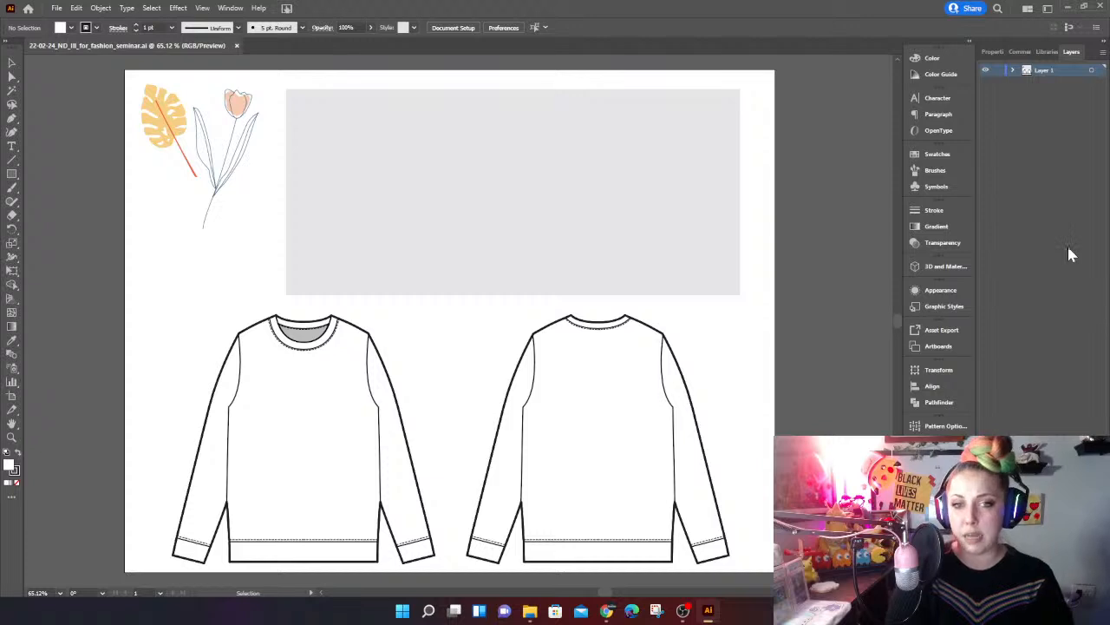
{"action": "left_click", "coordinate": [1013, 71]}
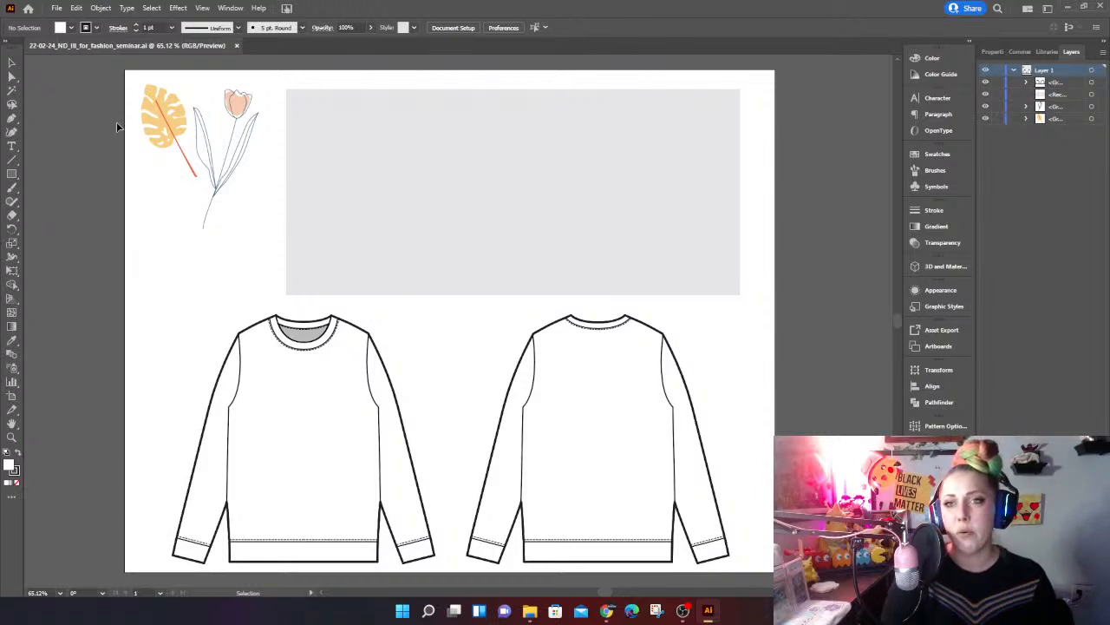
Step: Duplicate the tulip, rotate the copy so its bloom points downward, and place it below the yellow leaf
{"action": "left_click", "coordinate": [12, 63]}
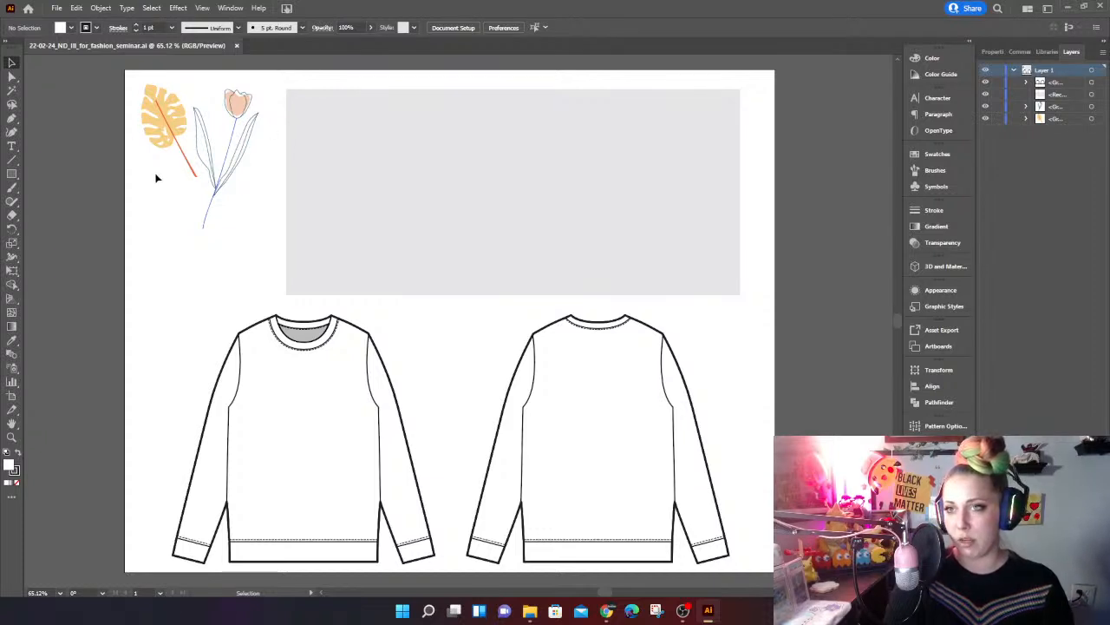
{"action": "left_click", "coordinate": [234, 177]}
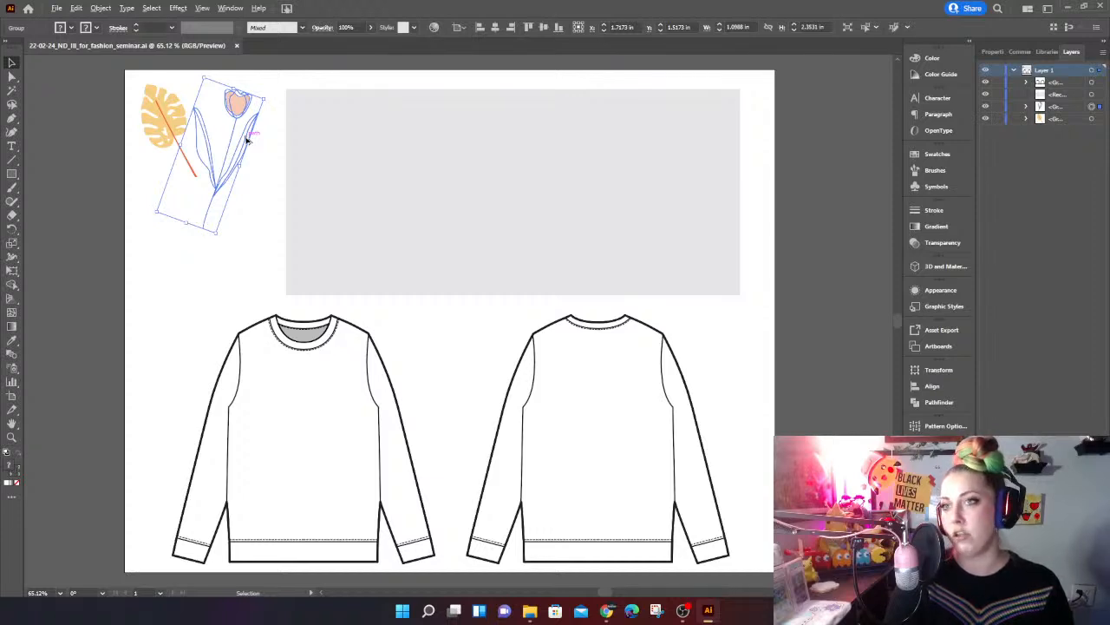
{"action": "left_click_drag", "start_coordinate": [247, 138], "coordinate": [193, 227]}
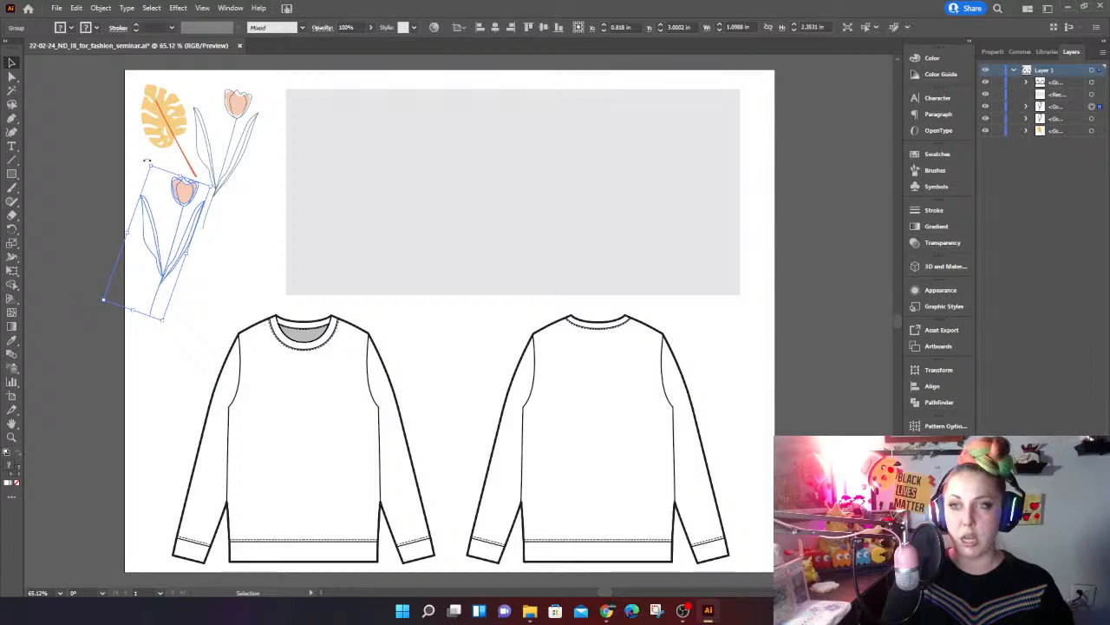
{"action": "left_click_drag", "start_coordinate": [147, 160], "coordinate": [180, 273]}
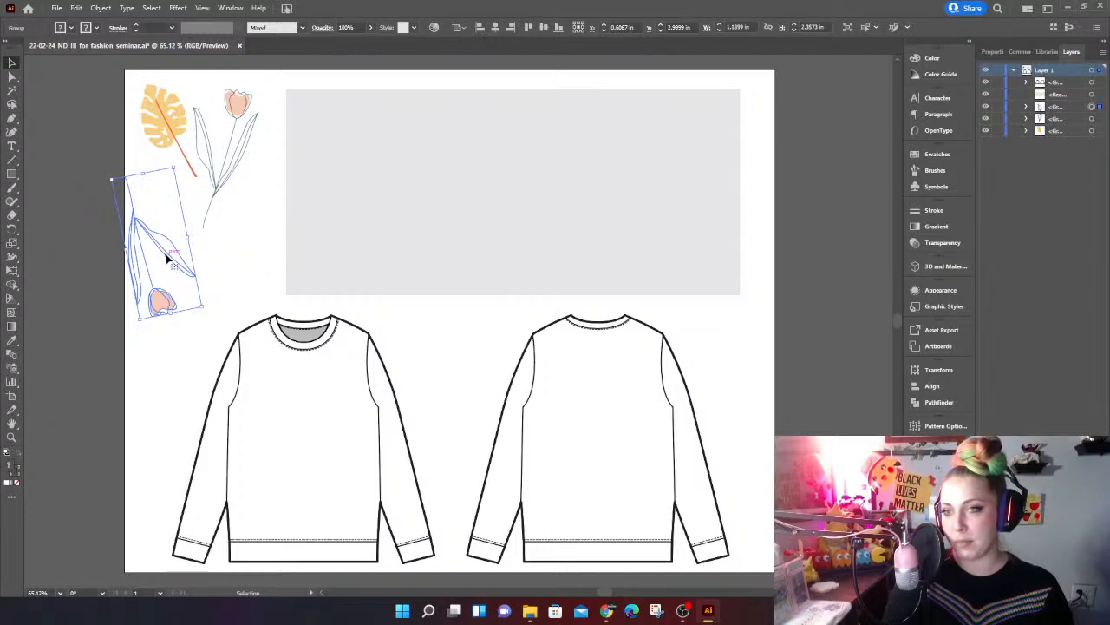
{"action": "left_click_drag", "start_coordinate": [169, 252], "coordinate": [193, 249]}
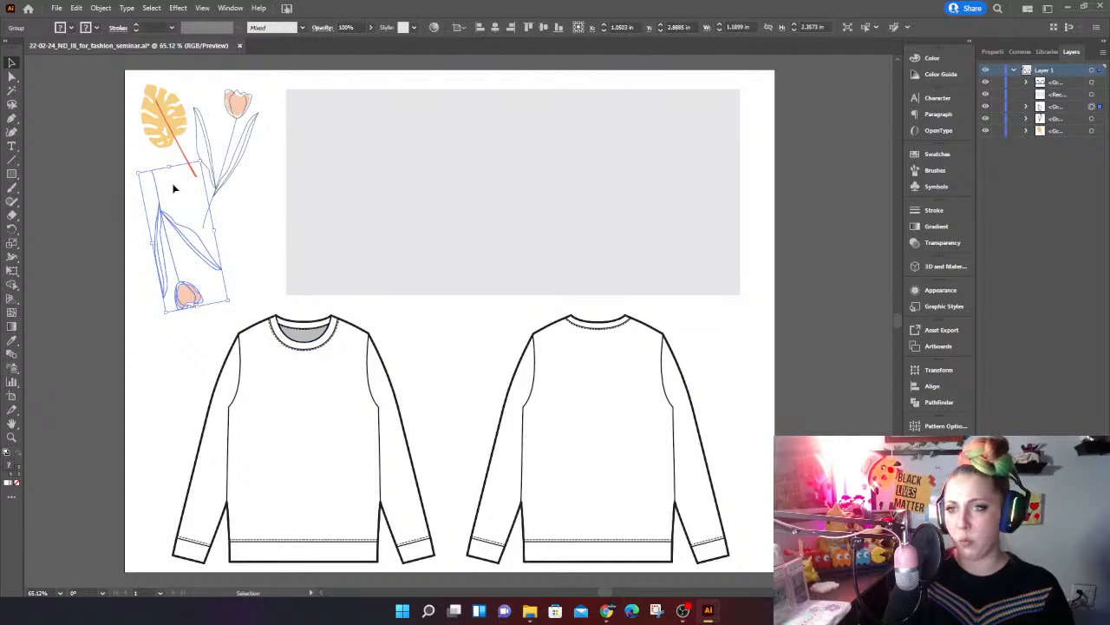
Step: Duplicate the yellow leaf, rotate the copy so its stem points up and right, and place it below the original tulip
{"action": "left_click", "coordinate": [165, 131]}
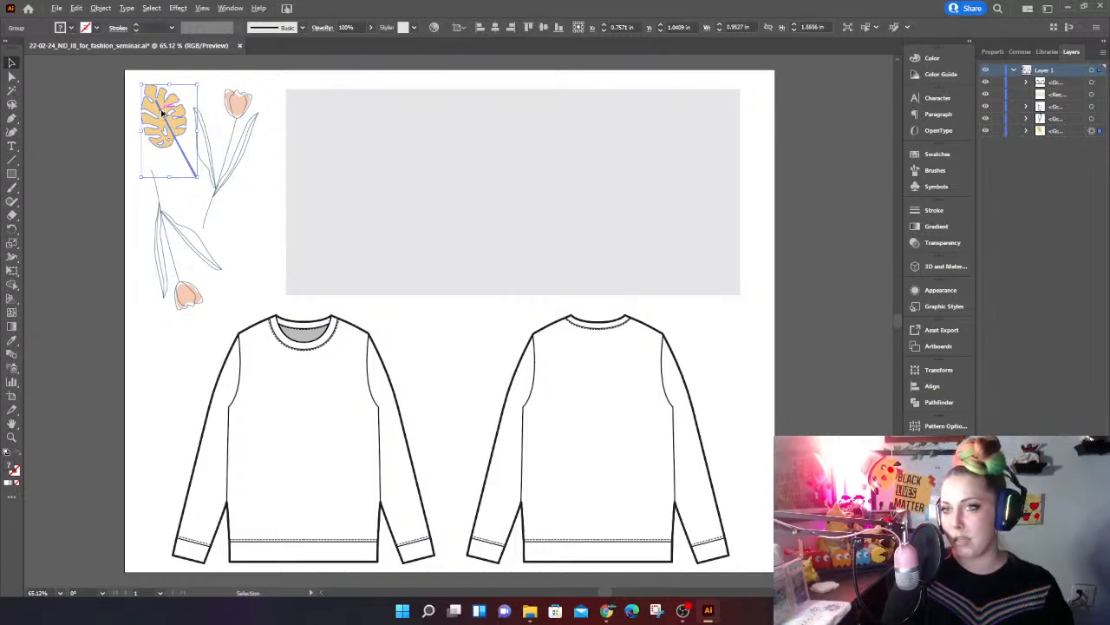
{"action": "left_click_drag", "start_coordinate": [160, 113], "coordinate": [250, 212]}
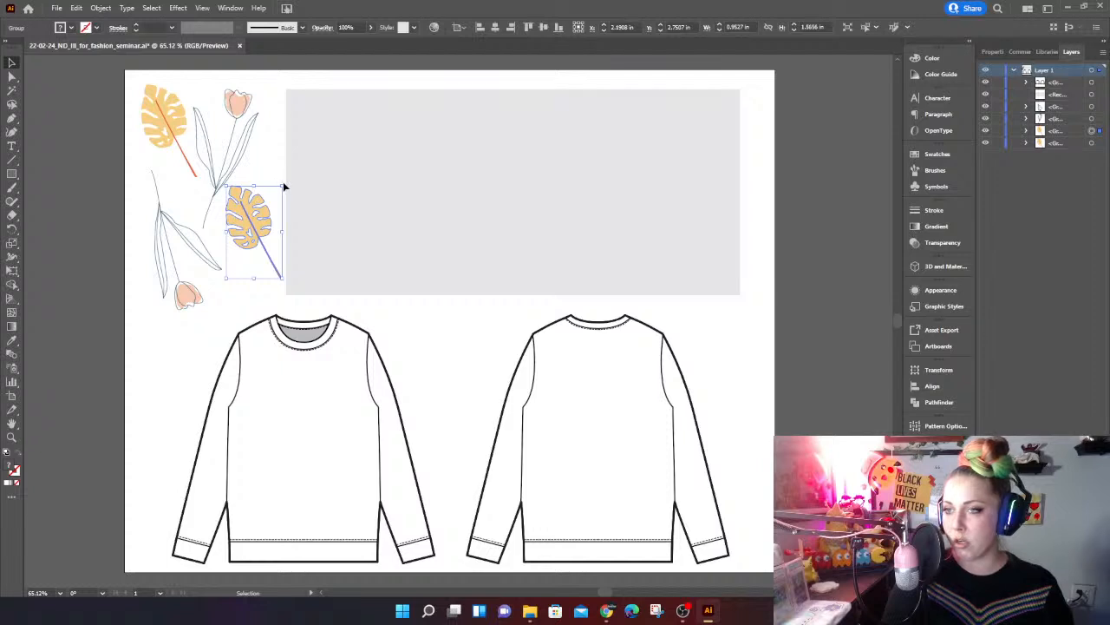
{"action": "left_click_drag", "start_coordinate": [283, 177], "coordinate": [261, 259]}
{"action": "mouse_move", "coordinate": [277, 172]}
{"action": "left_mouse_down"}
{"action": "mouse_move", "coordinate": [292, 173]}
{"action": "mouse_move", "coordinate": [281, 175]}
{"action": "left_mouse_up"}
{"action": "left_click_drag", "start_coordinate": [238, 235], "coordinate": [235, 223]}
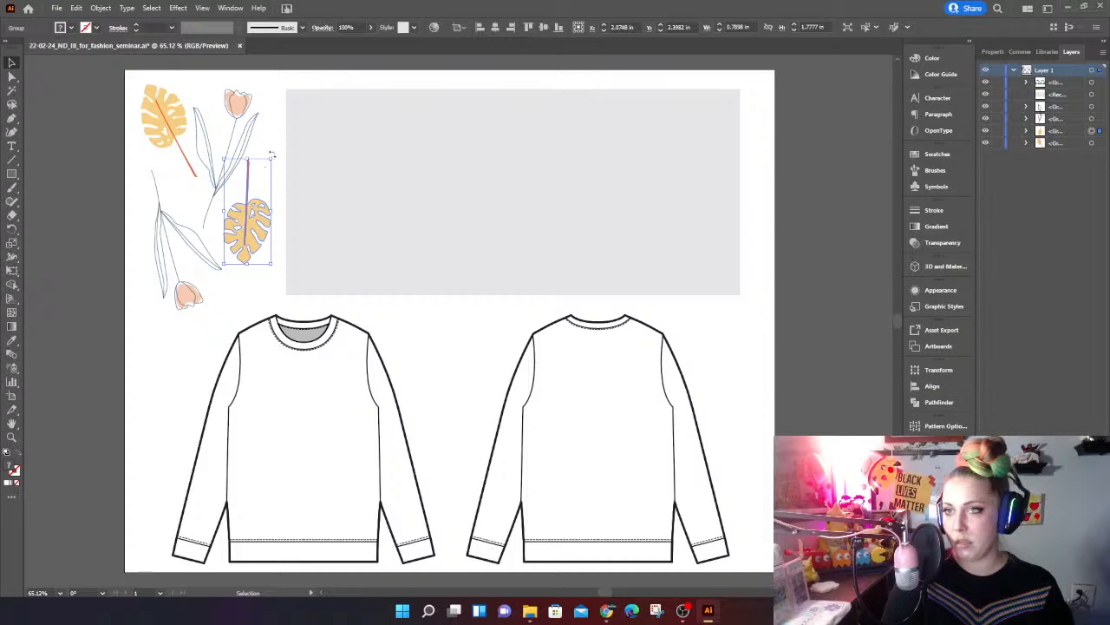
{"action": "left_click_drag", "start_coordinate": [271, 154], "coordinate": [277, 166]}
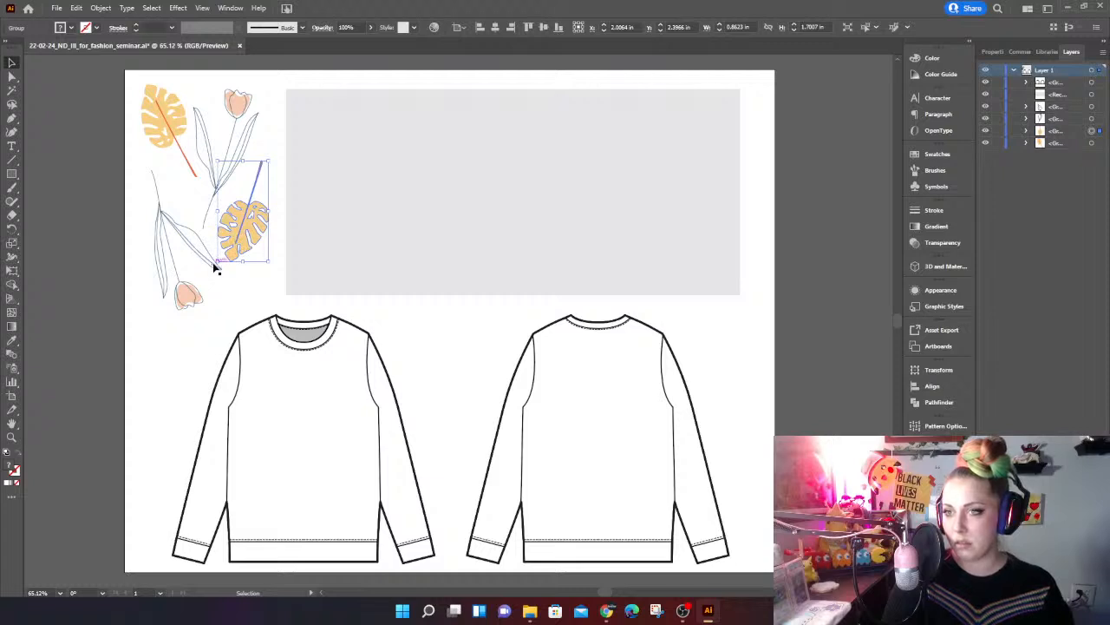
{"action": "left_click_drag", "start_coordinate": [268, 267], "coordinate": [256, 263]}
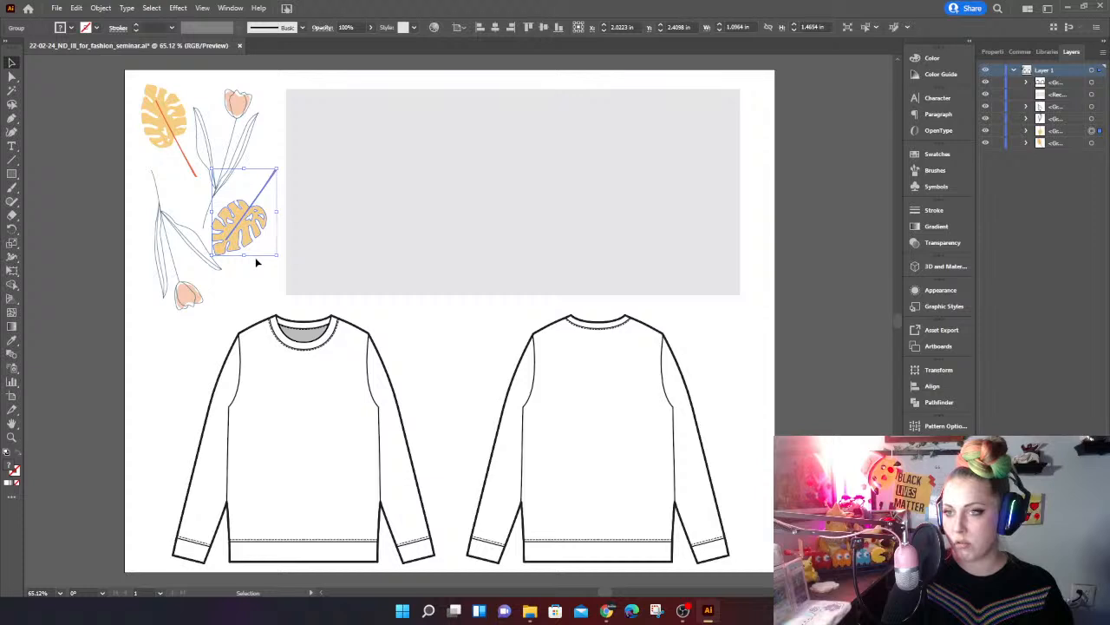
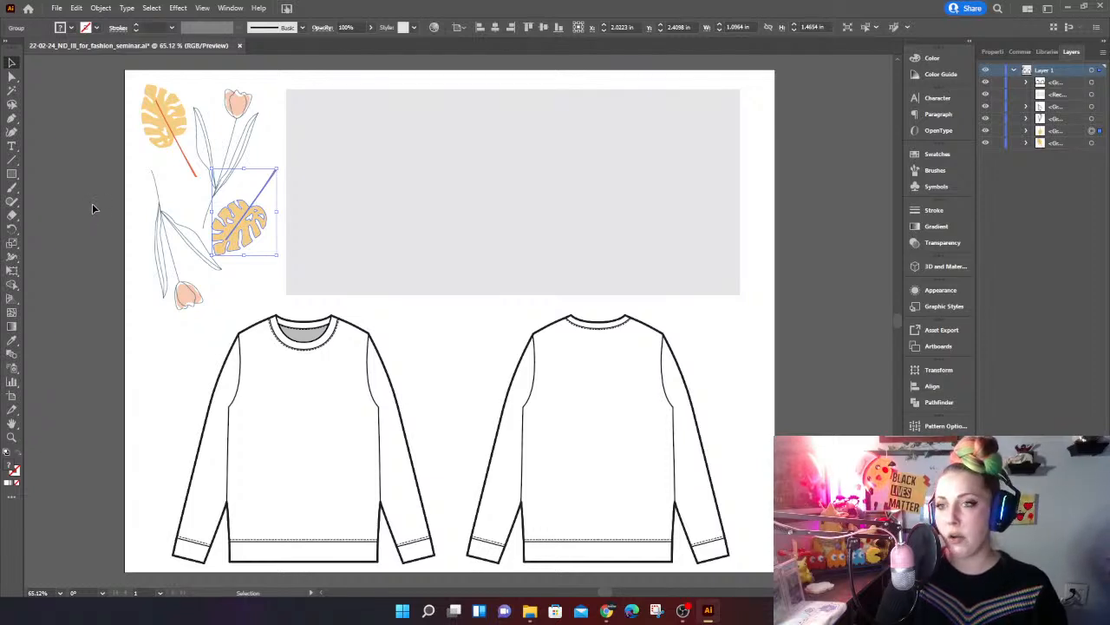
{"action": "left_click", "coordinate": [94, 209]}
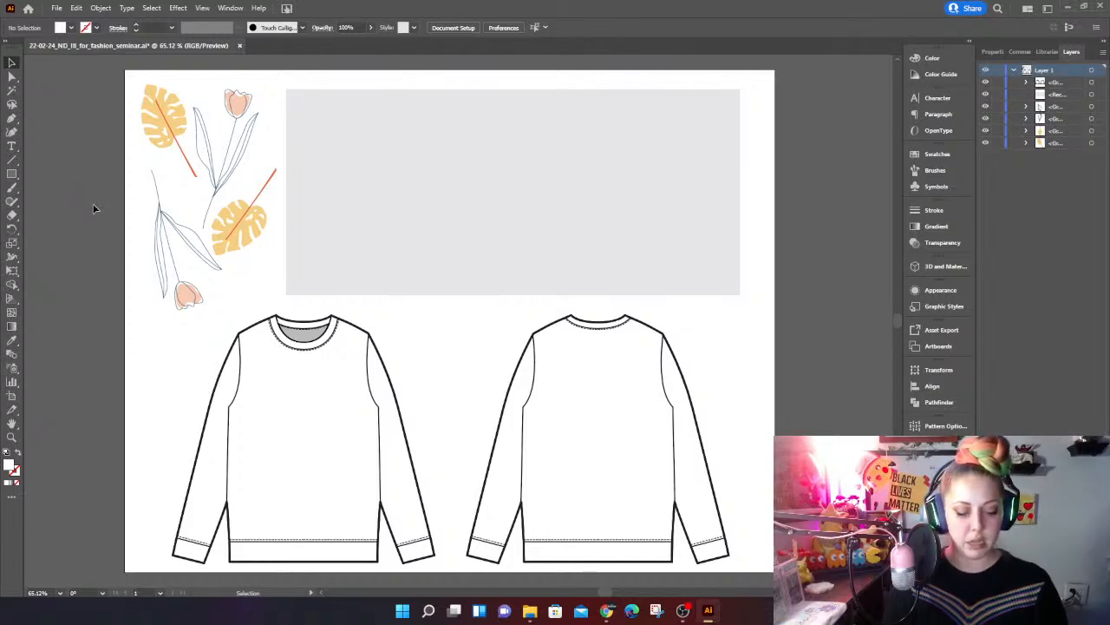
Step: Draw nine light gray, strokeless circles and ovals in the gaps around the tulips and leaves, the largest about 0.49 in wide
{"action": "key", "text": "l"}
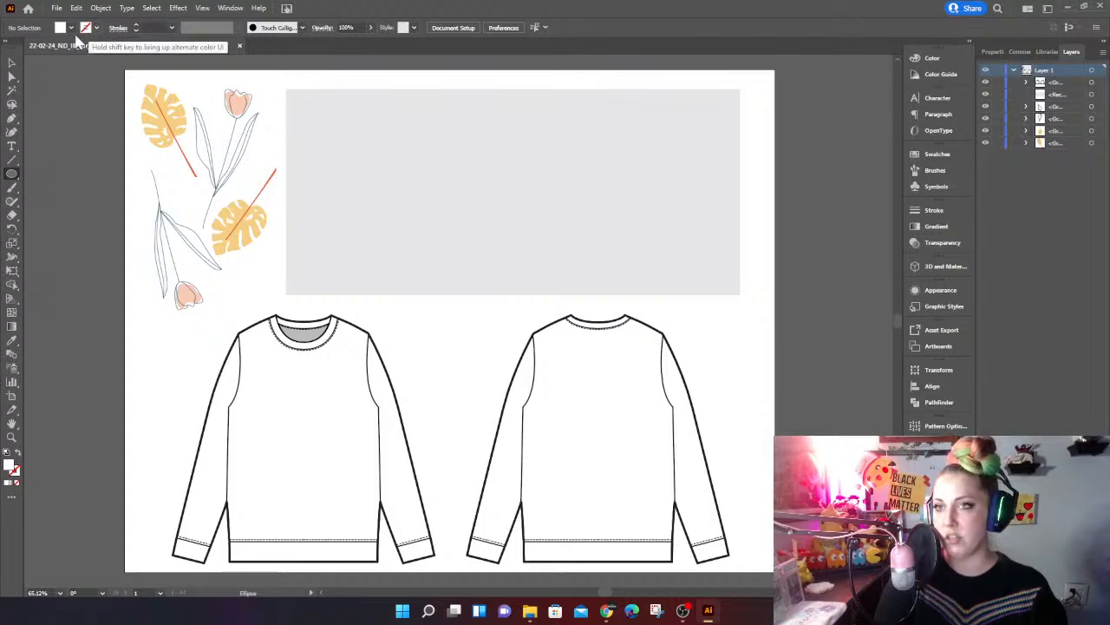
{"action": "left_click", "coordinate": [72, 29]}
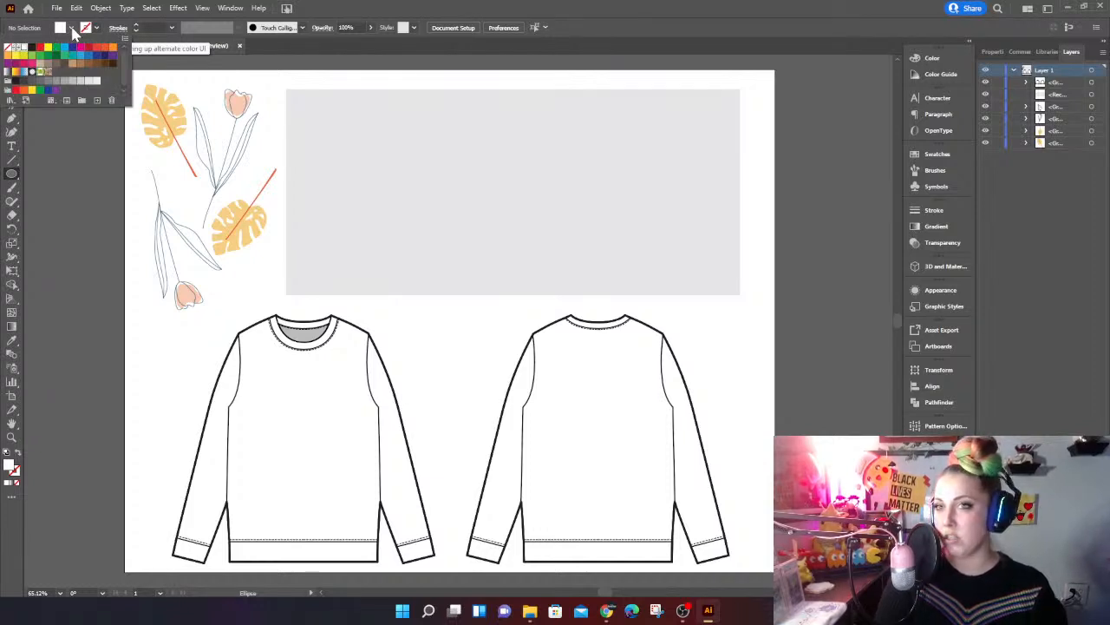
{"action": "left_click", "coordinate": [86, 82]}
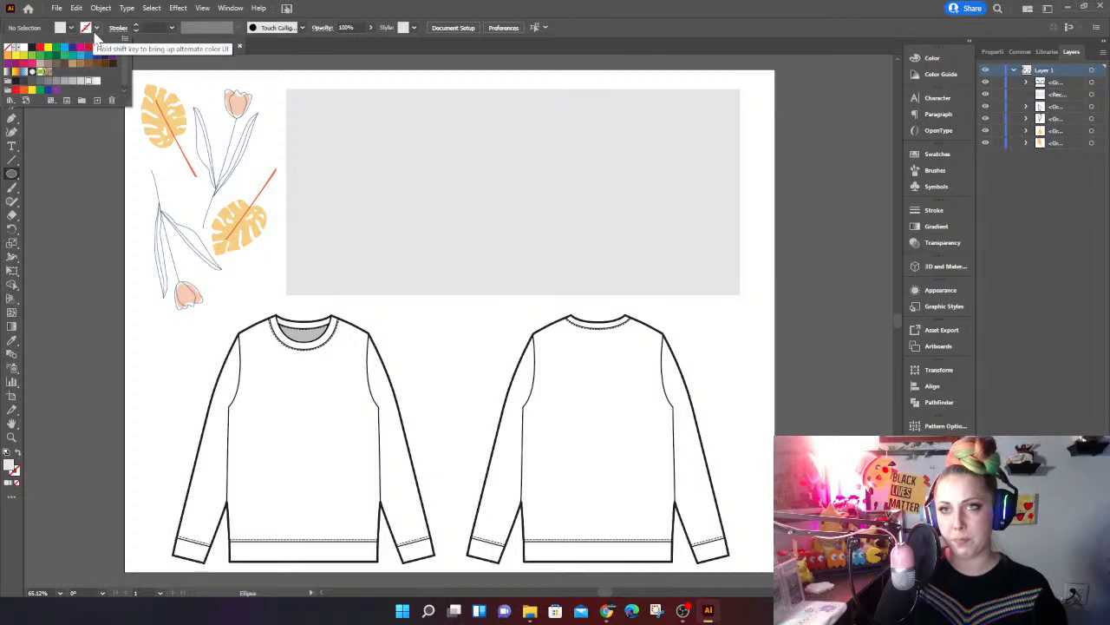
{"action": "left_click", "coordinate": [72, 33]}
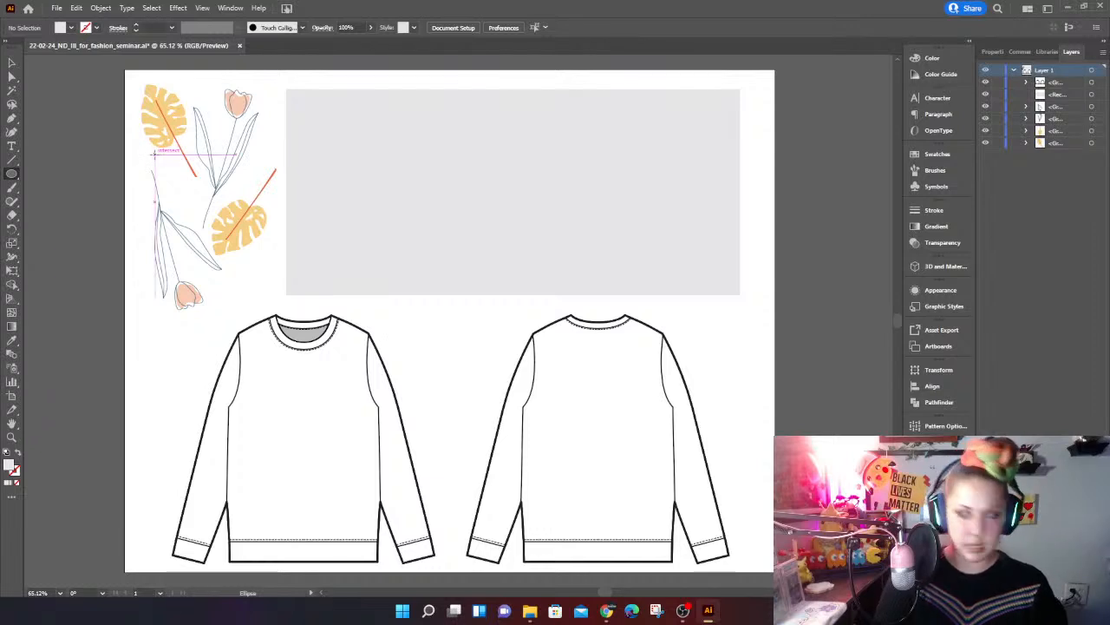
{"action": "left_click_drag", "start_coordinate": [157, 156], "coordinate": [183, 181]}
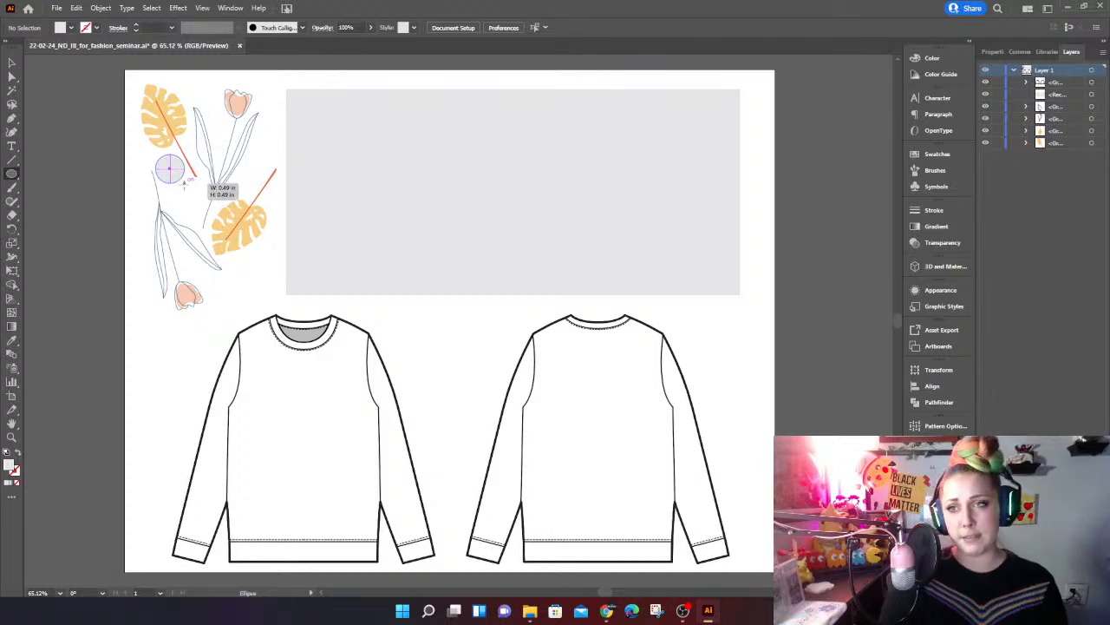
{"action": "left_click_drag", "start_coordinate": [183, 182], "coordinate": [206, 208]}
{"action": "left_click_drag", "start_coordinate": [141, 188], "coordinate": [151, 210]}
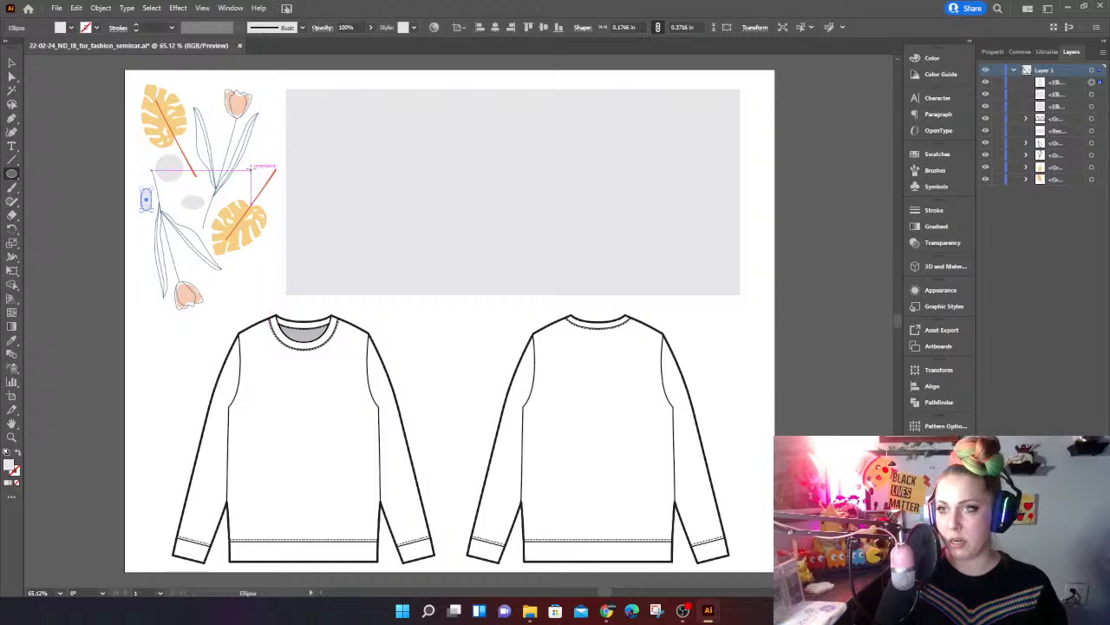
{"action": "left_click_drag", "start_coordinate": [255, 147], "coordinate": [249, 182]}
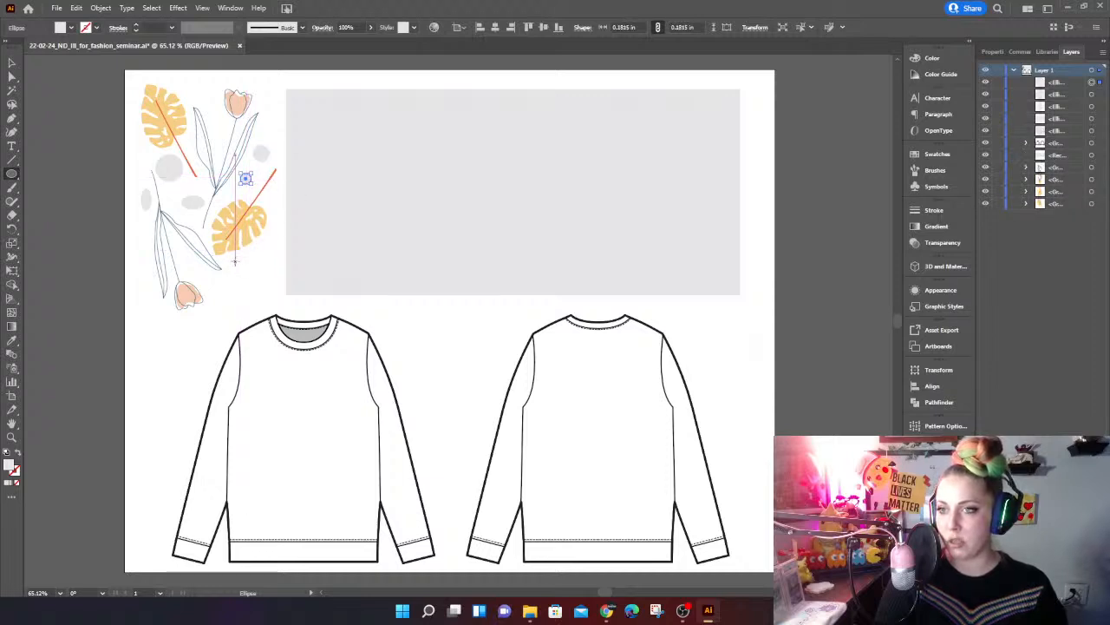
{"action": "left_click_drag", "start_coordinate": [233, 259], "coordinate": [260, 288]}
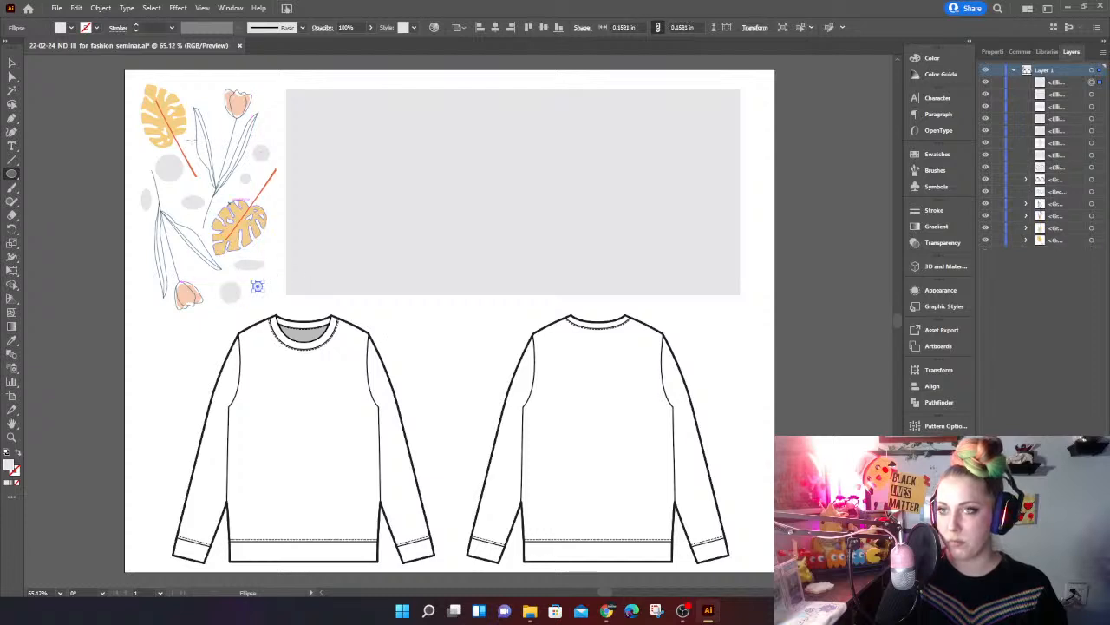
{"action": "left_click_drag", "start_coordinate": [200, 88], "coordinate": [215, 102]}
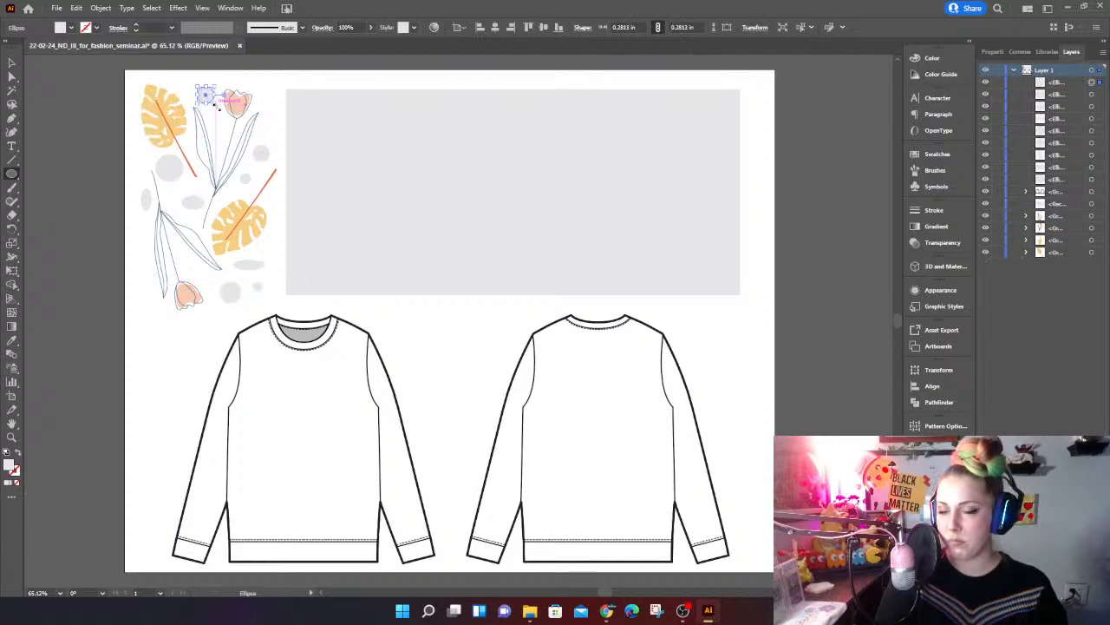
{"action": "key", "text": "v"}
{"action": "left_click", "coordinate": [93, 88]}
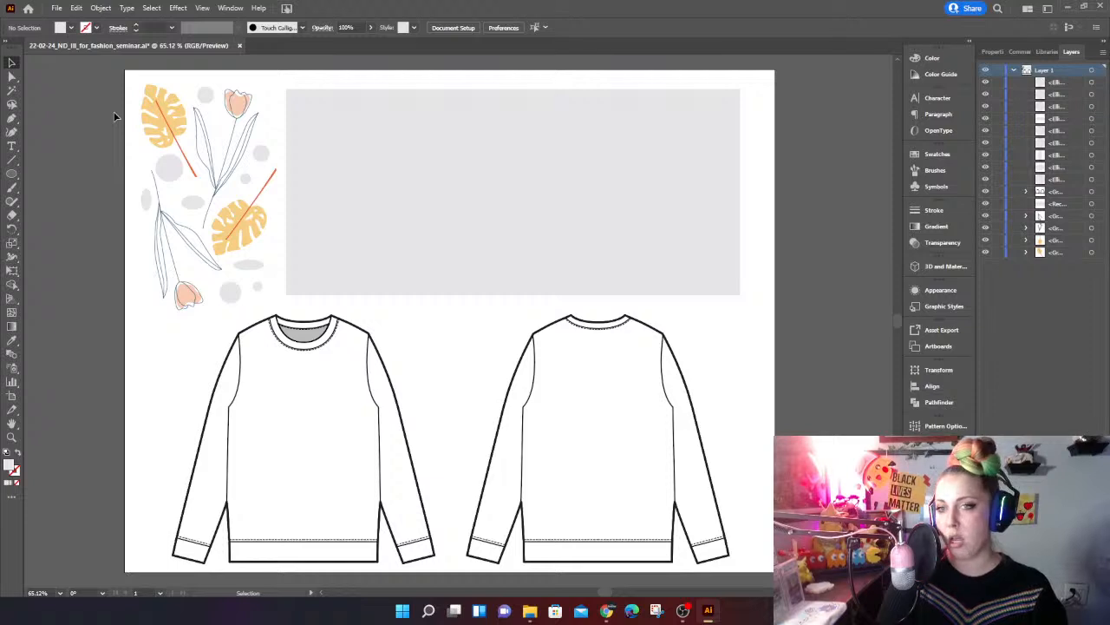
Step: Select all nine gray circles and ovals scattered among the tulips and leaves
{"action": "left_click", "coordinate": [10, 265]}
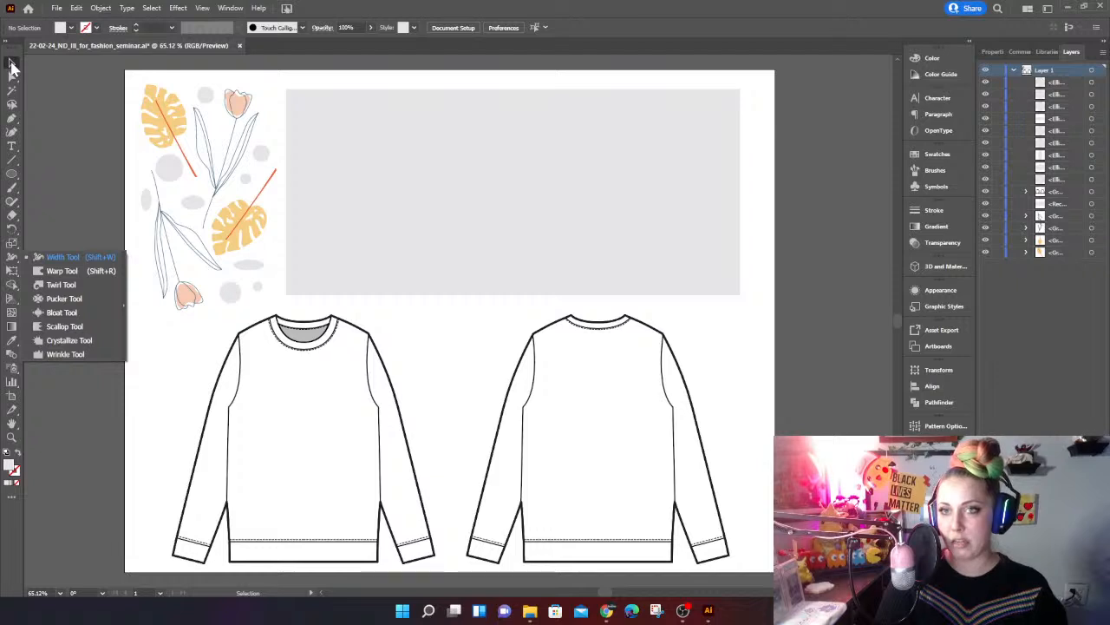
{"action": "left_click", "coordinate": [207, 97]}
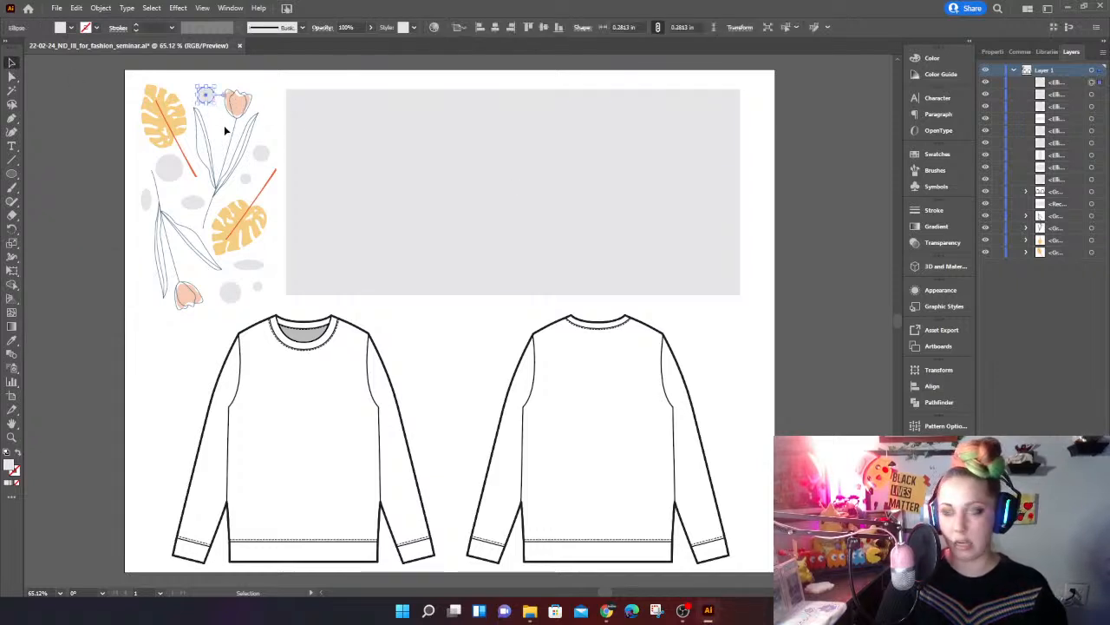
{"action": "left_click", "coordinate": [261, 153], "text": "shift"}
{"action": "left_click", "coordinate": [245, 179], "text": "shift"}
{"action": "left_click", "coordinate": [193, 202], "text": "shift"}
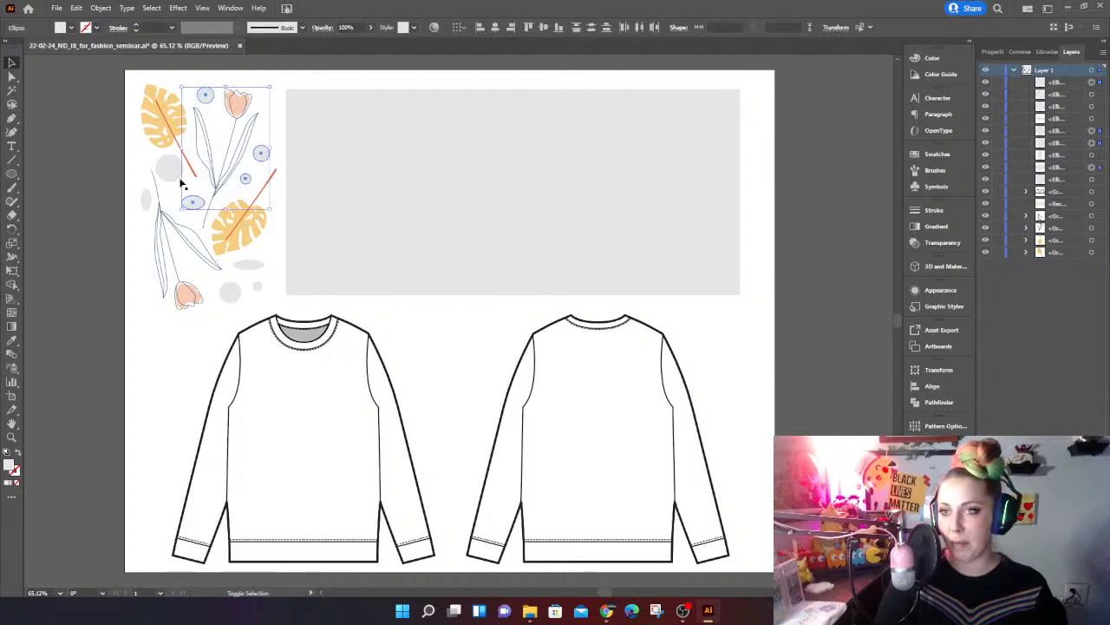
{"action": "left_click", "coordinate": [169, 170], "text": "shift"}
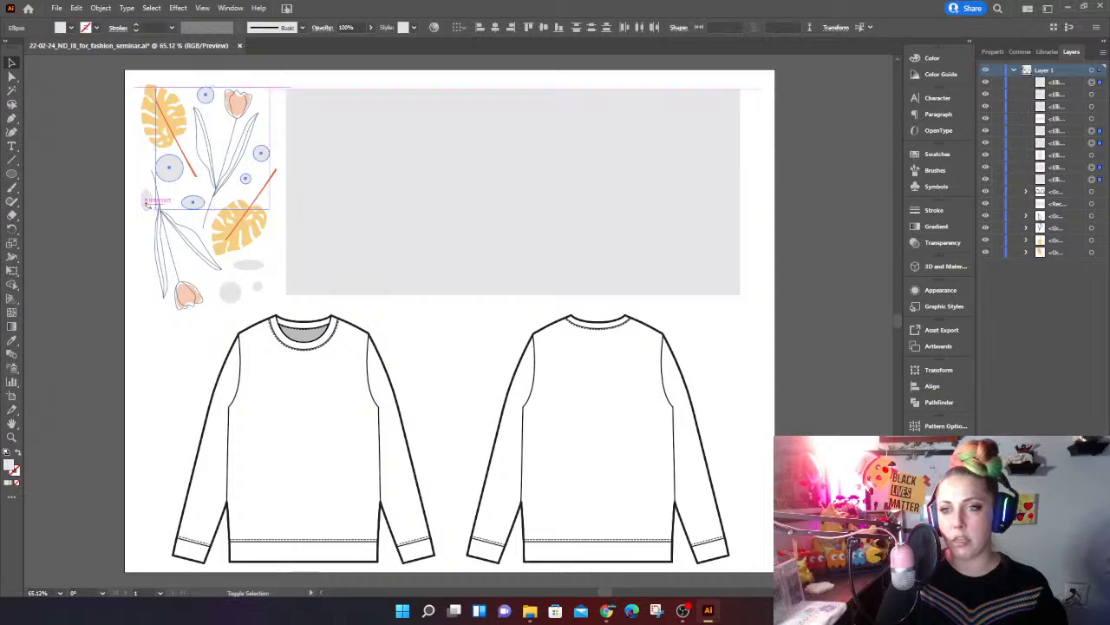
{"action": "left_click", "coordinate": [147, 203], "text": "shift"}
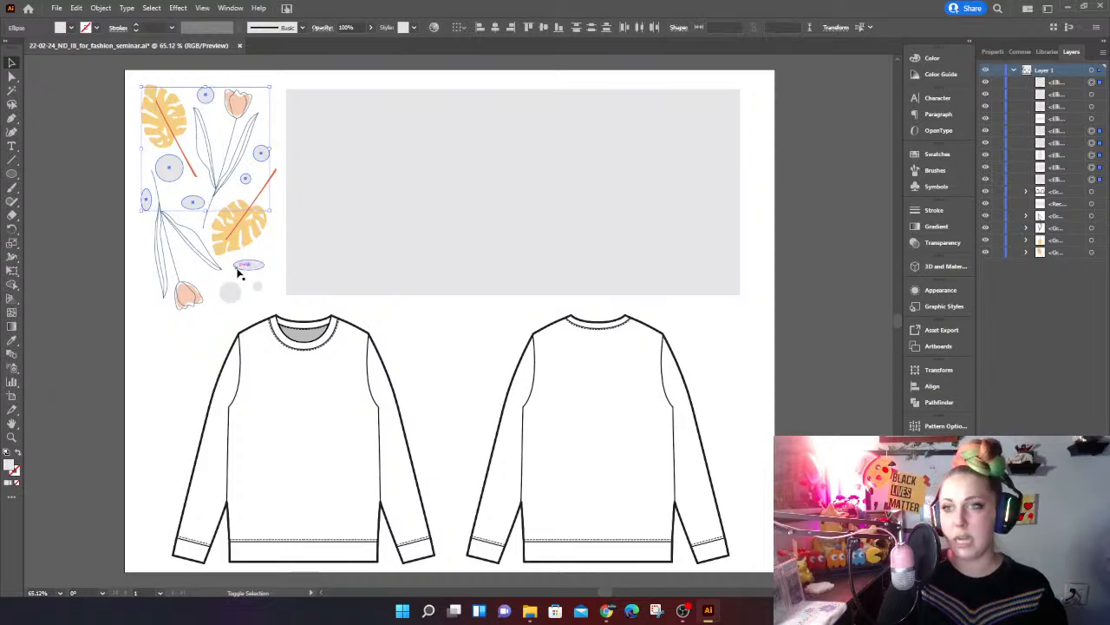
{"action": "left_click", "coordinate": [246, 266], "text": "shift"}
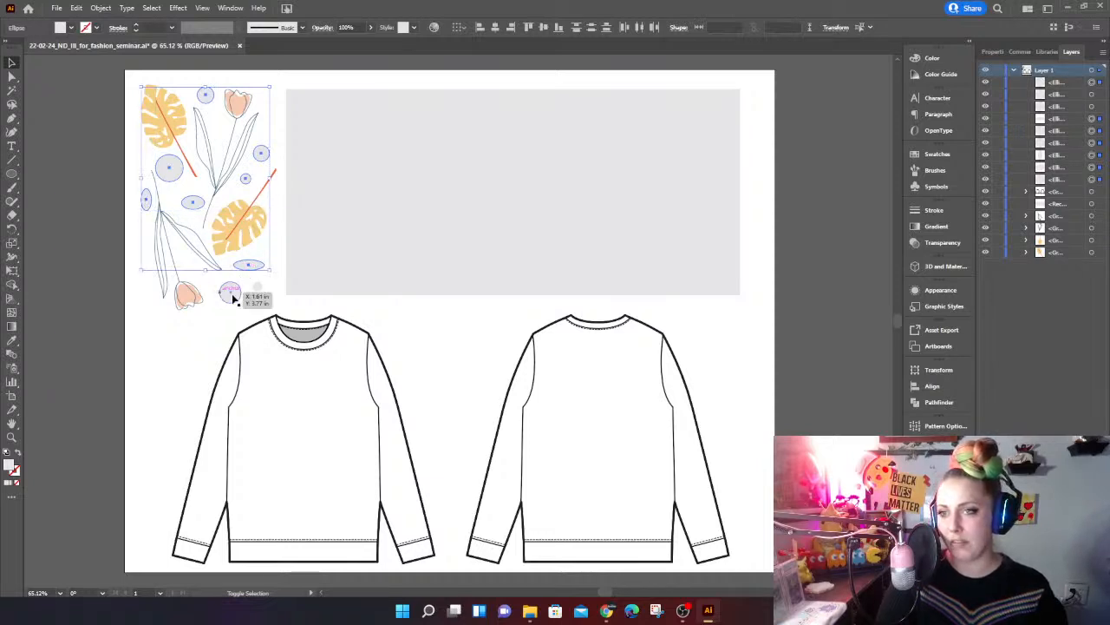
{"action": "left_click", "coordinate": [230, 293], "text": "shift"}
{"action": "left_click", "coordinate": [257, 284], "text": "shift"}
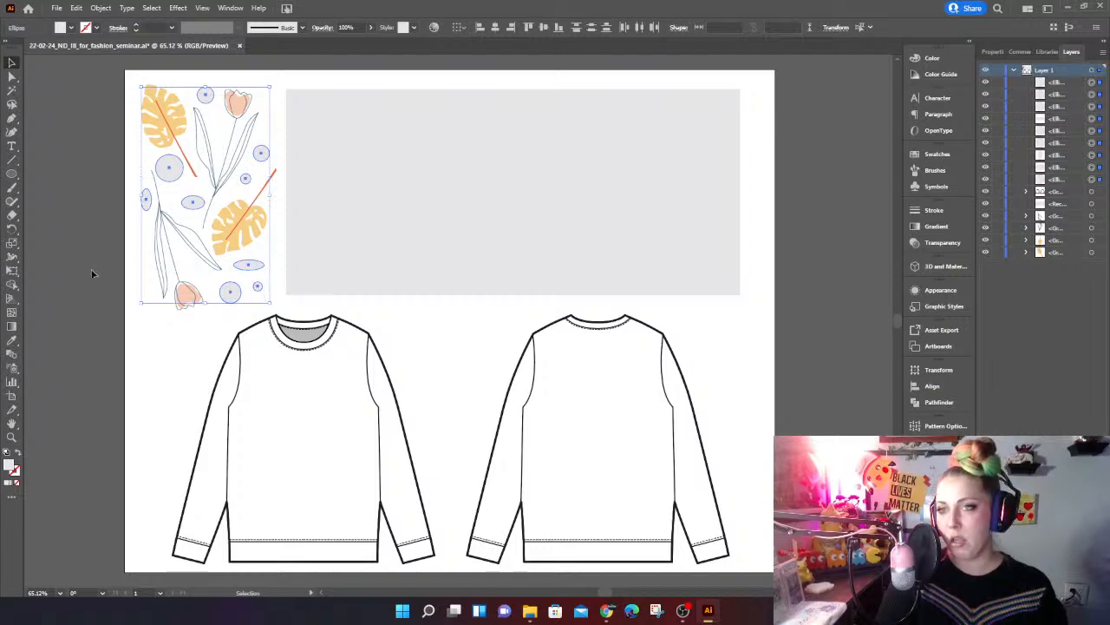
Step: Switch to the Warp tool and set its brush width and height to 1 in each
{"action": "left_click", "coordinate": [11, 260]}
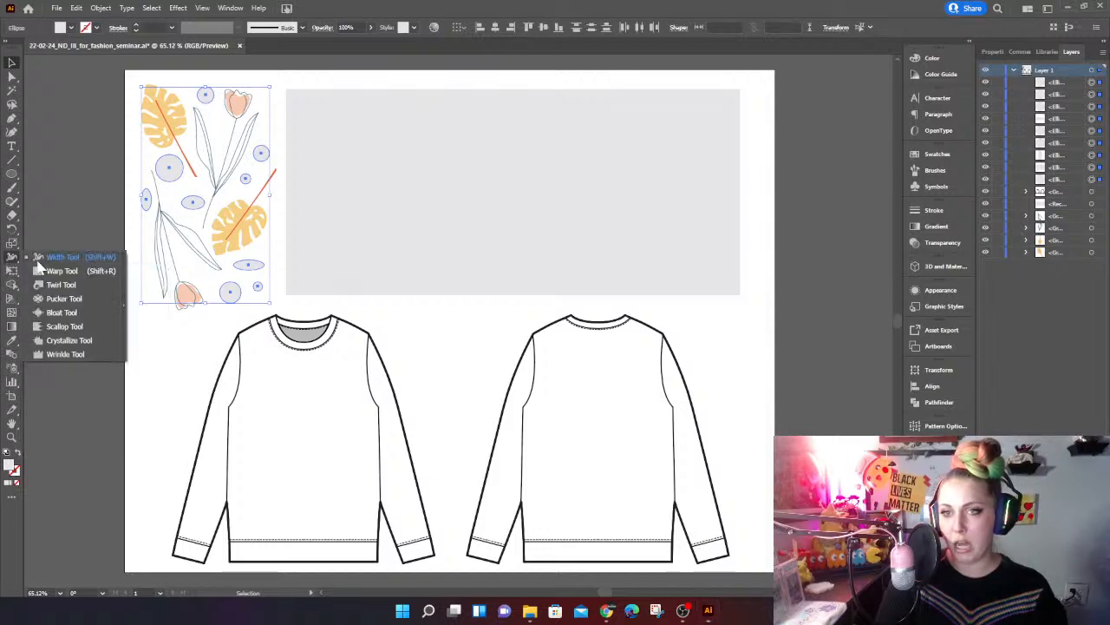
{"action": "left_click", "coordinate": [62, 272]}
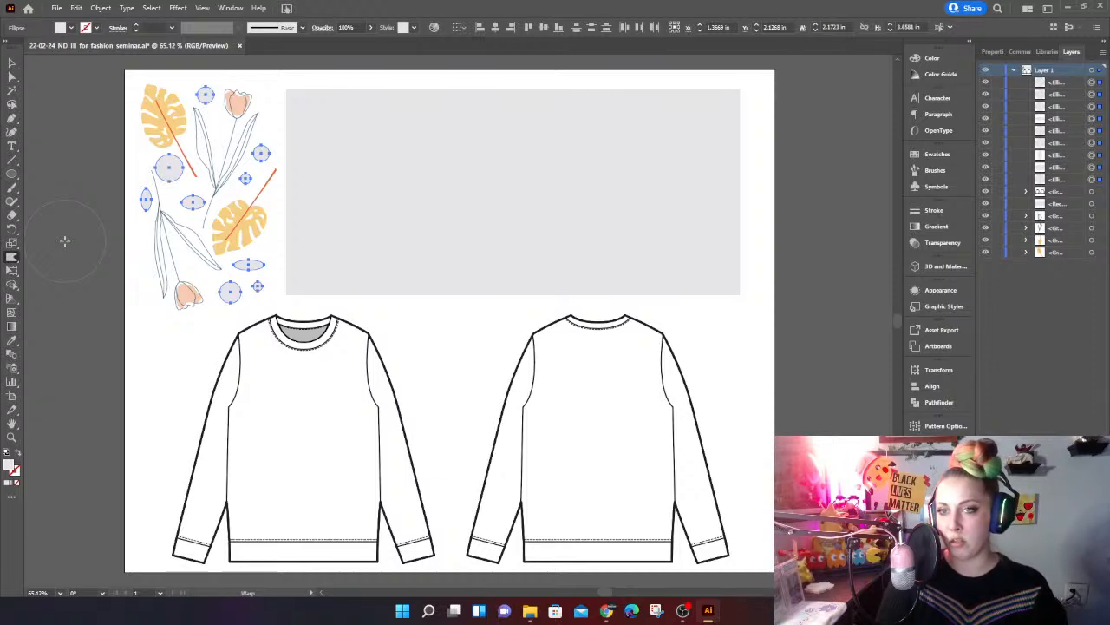
{"action": "double_click", "coordinate": [12, 258]}
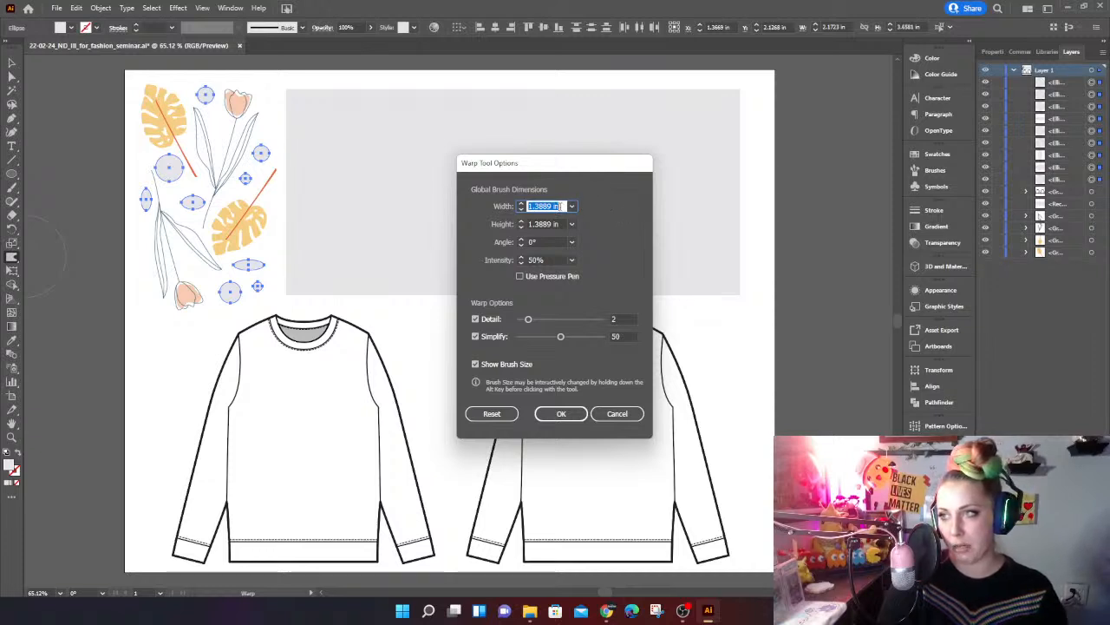
{"action": "type", "text": "1.125"}
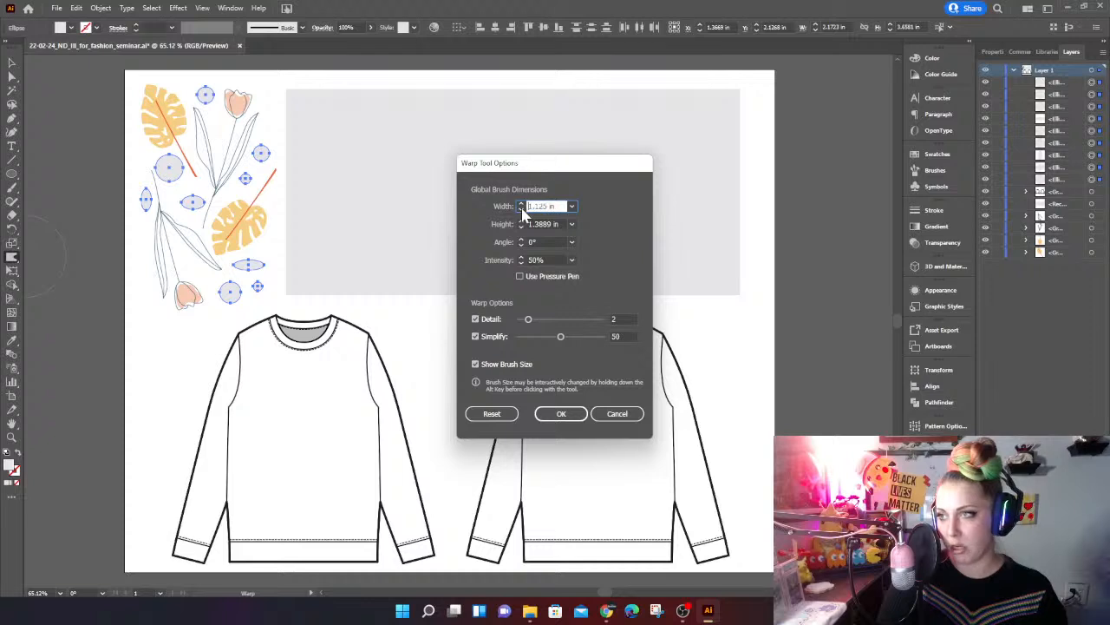
{"action": "left_click", "coordinate": [522, 209]}
{"action": "left_click", "coordinate": [521, 209]}
{"action": "left_click", "coordinate": [522, 204]}
{"action": "left_click", "coordinate": [522, 228]}
{"action": "left_click", "coordinate": [523, 227]}
{"action": "left_click", "coordinate": [522, 227]}
{"action": "left_click", "coordinate": [522, 227]}
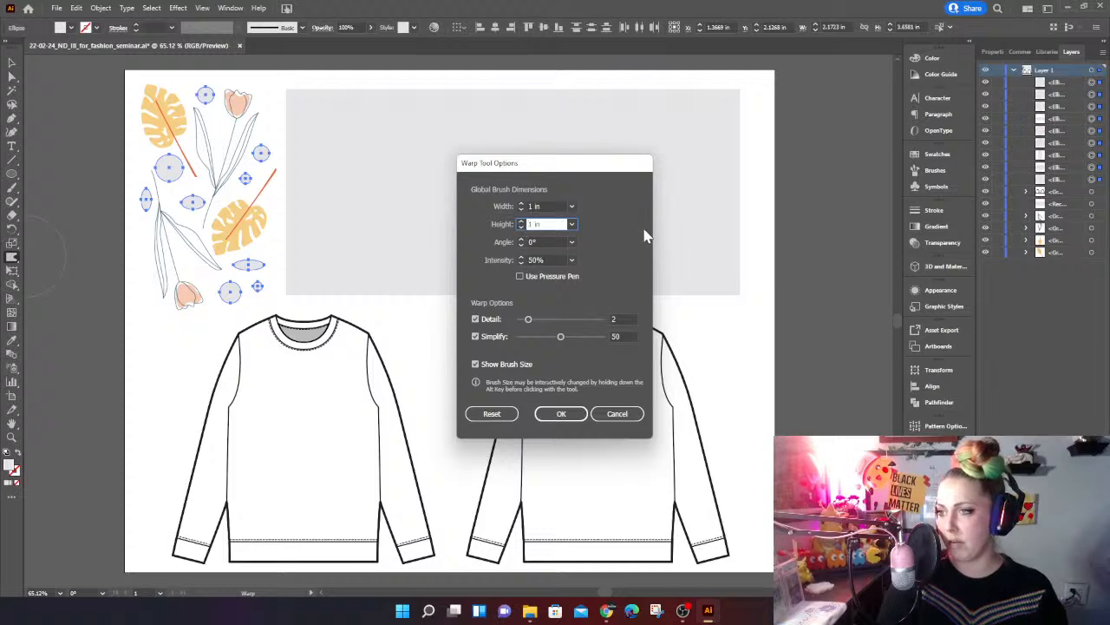
{"action": "left_click", "coordinate": [561, 413]}
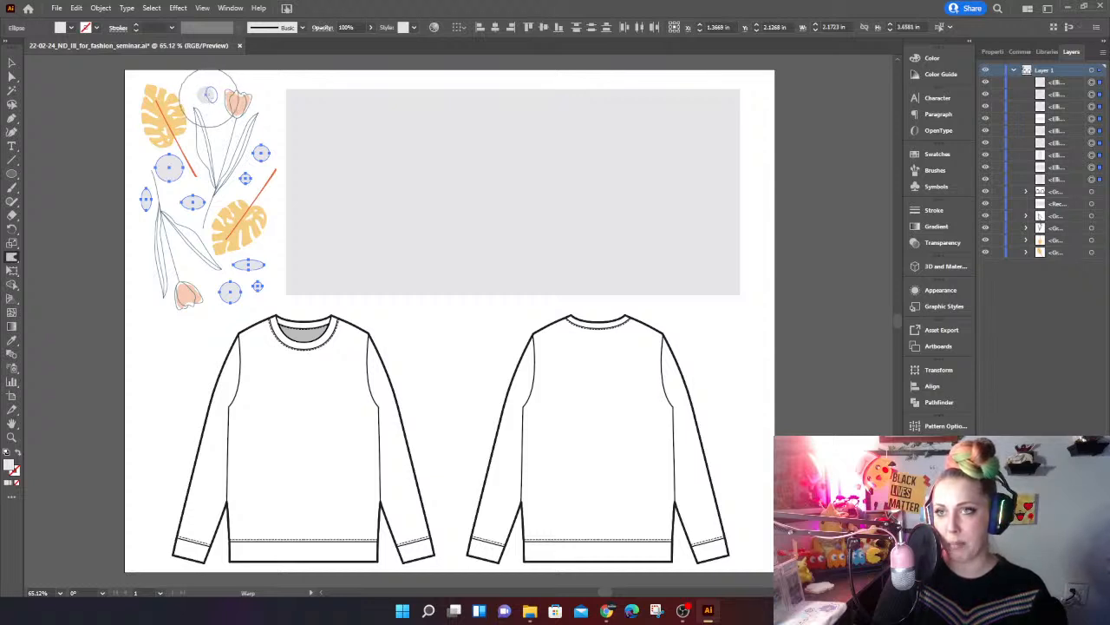
Step: Warp the selected gray circles and ovals into irregular organic blobs, and deselect them
{"action": "left_click_drag", "start_coordinate": [208, 98], "coordinate": [209, 97]}
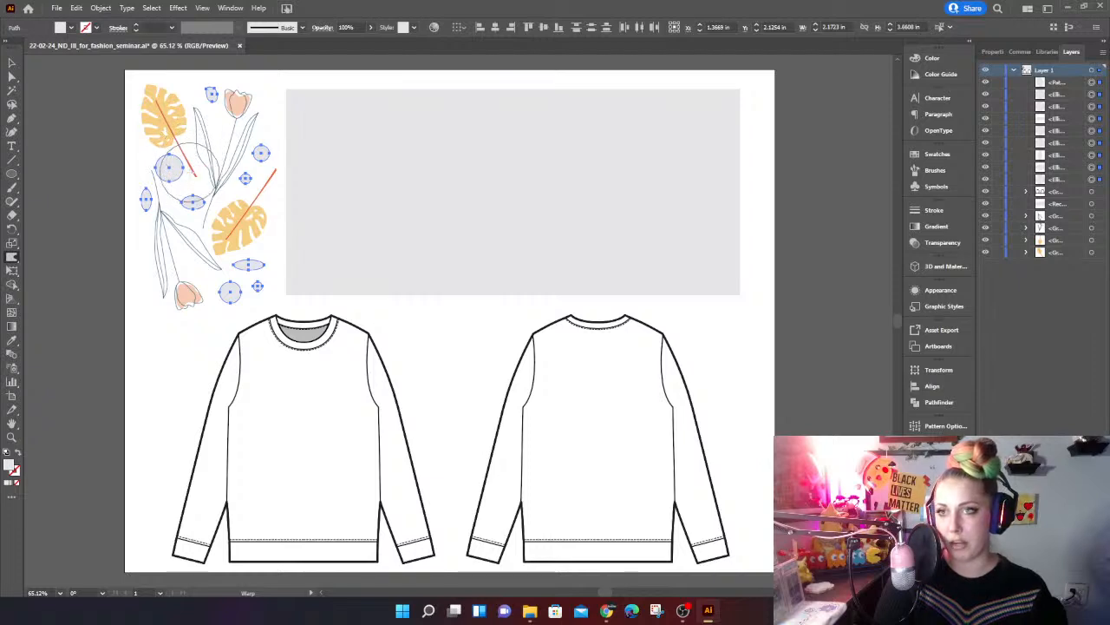
{"action": "mouse_move", "coordinate": [184, 173]}
{"action": "left_mouse_down"}
{"action": "mouse_move", "coordinate": [172, 165]}
{"action": "mouse_move", "coordinate": [191, 187]}
{"action": "mouse_move", "coordinate": [205, 185]}
{"action": "mouse_move", "coordinate": [203, 174]}
{"action": "left_mouse_up"}
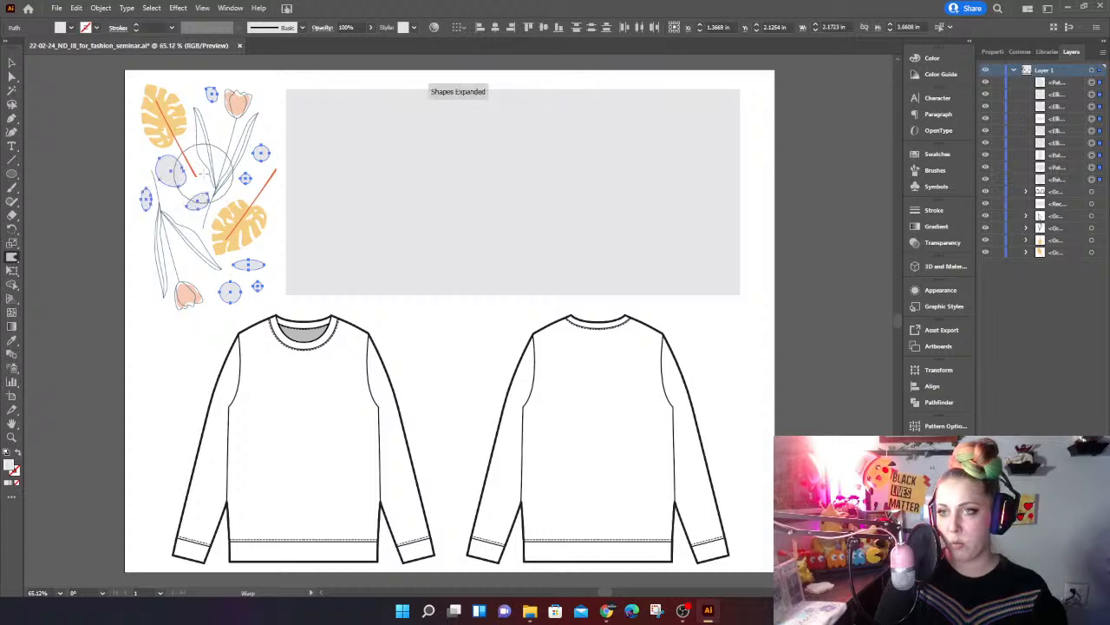
{"action": "left_click_drag", "start_coordinate": [151, 206], "coordinate": [142, 205]}
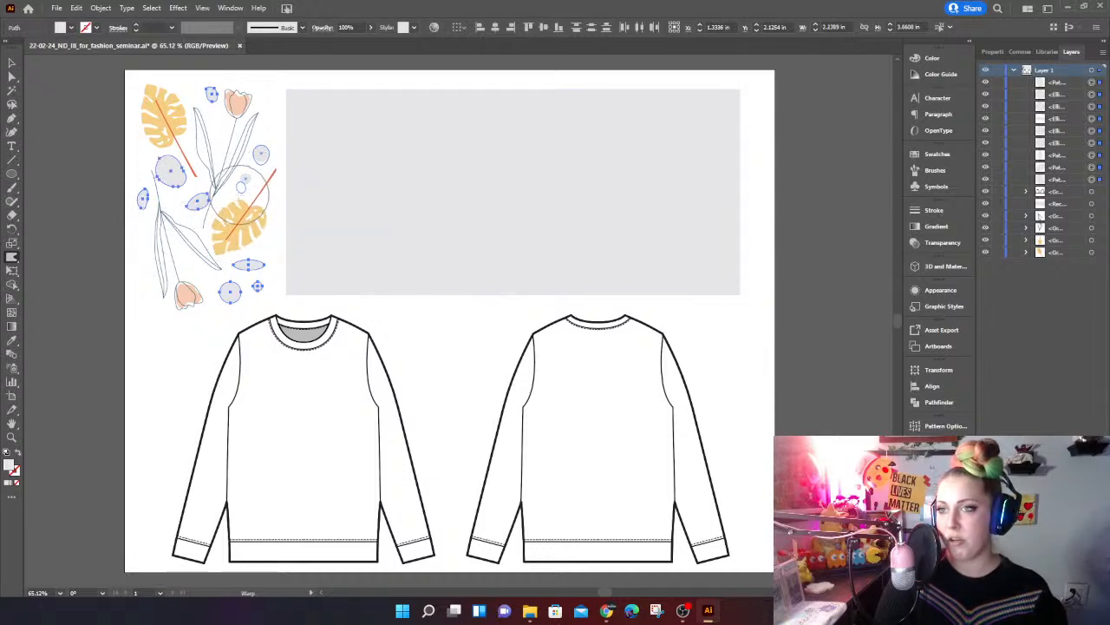
{"action": "left_click_drag", "start_coordinate": [231, 193], "coordinate": [231, 195]}
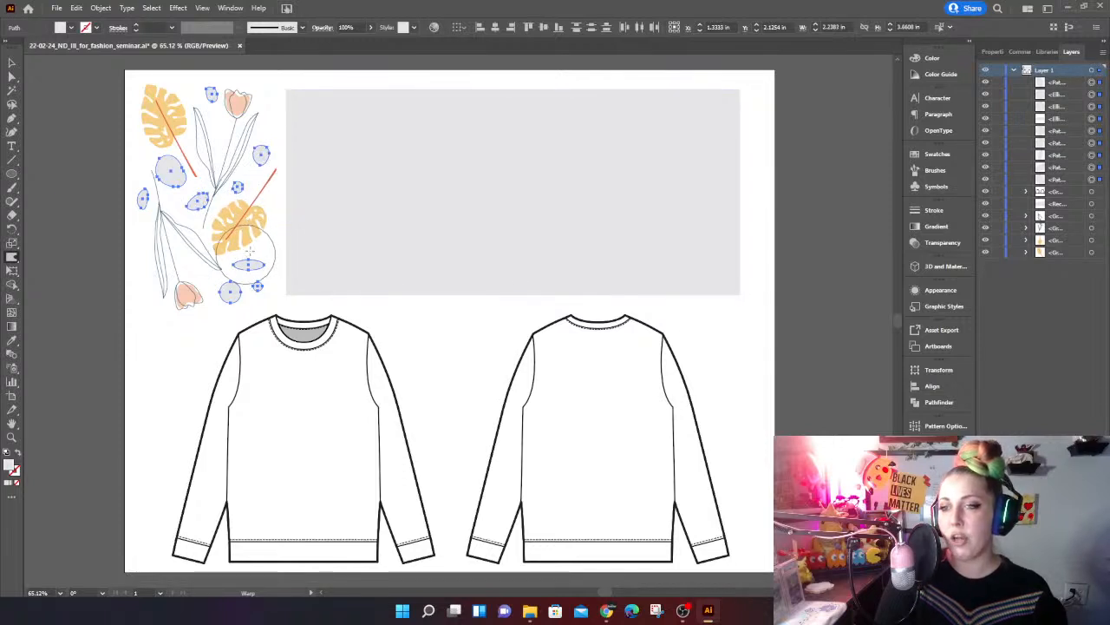
{"action": "left_click_drag", "start_coordinate": [249, 261], "coordinate": [250, 273]}
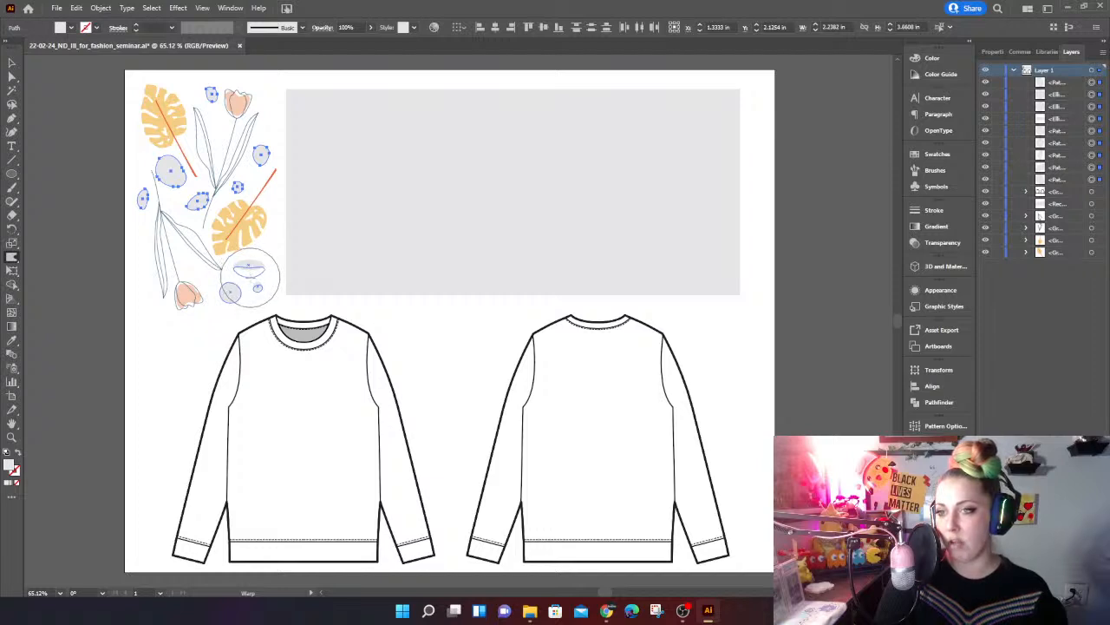
{"action": "mouse_move", "coordinate": [251, 278]}
{"action": "left_mouse_down"}
{"action": "mouse_move", "coordinate": [219, 291]}
{"action": "mouse_move", "coordinate": [205, 282]}
{"action": "left_mouse_up"}
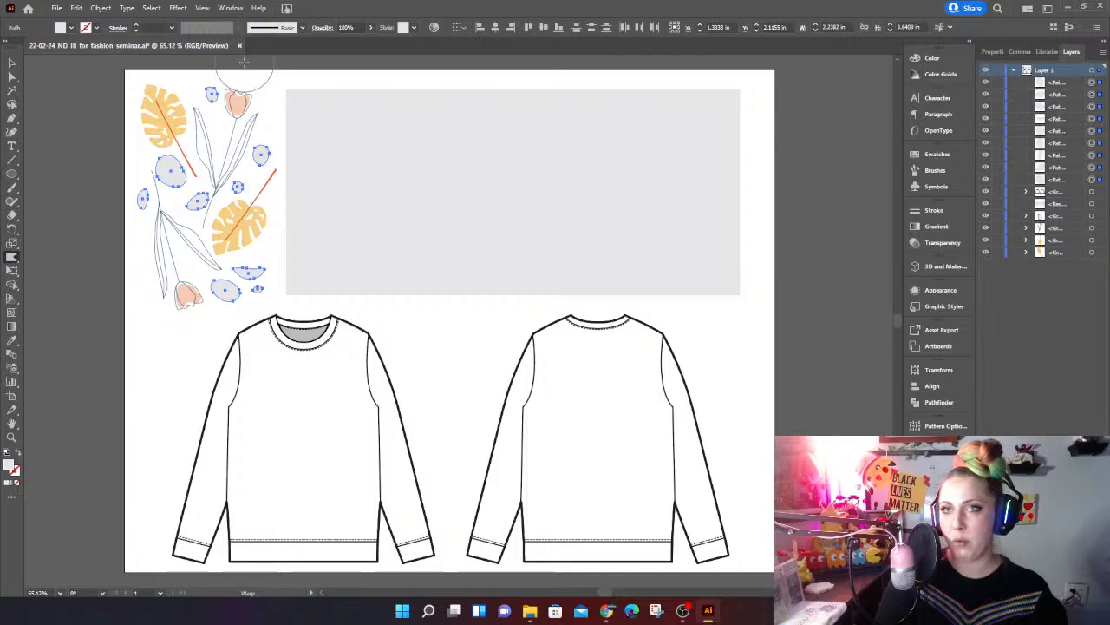
{"action": "left_click", "coordinate": [11, 65]}
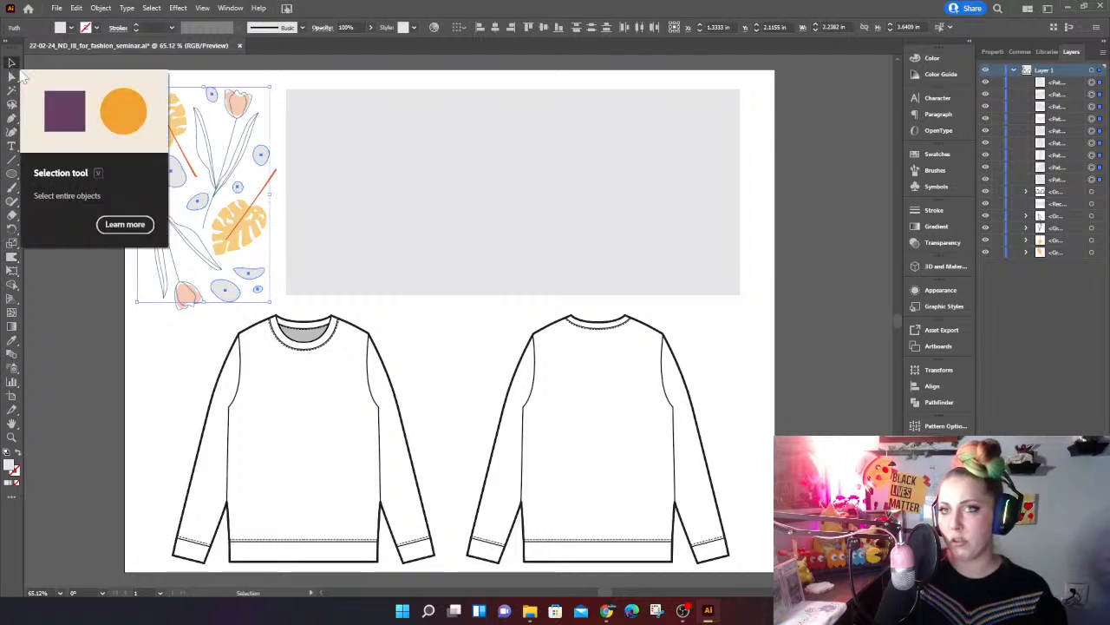
{"action": "left_click", "coordinate": [58, 228]}
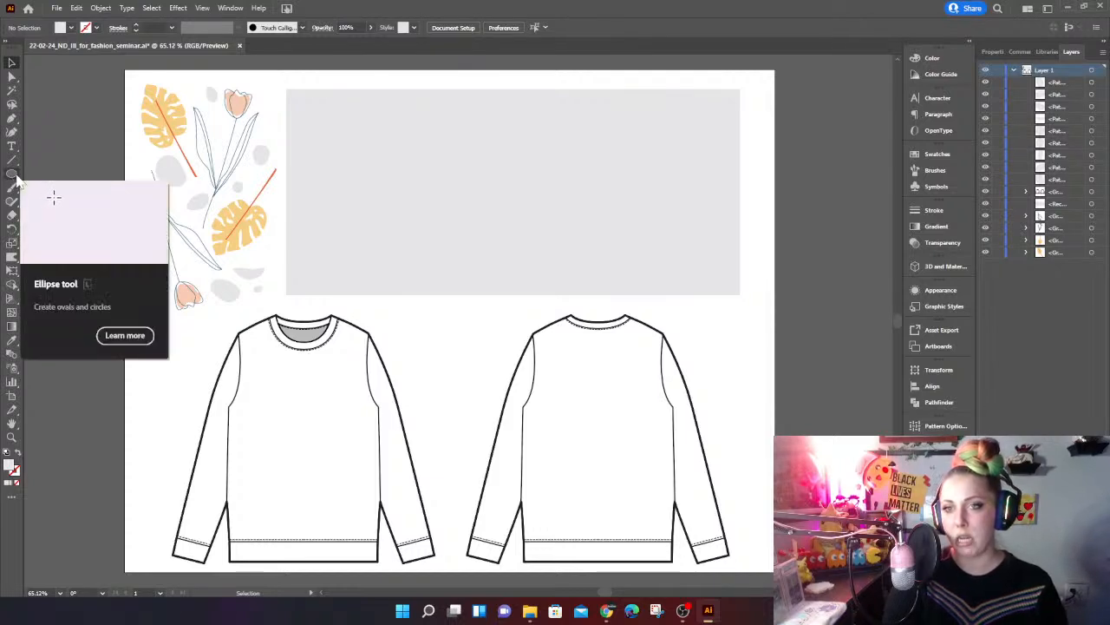
{"action": "left_click", "coordinate": [15, 262]}
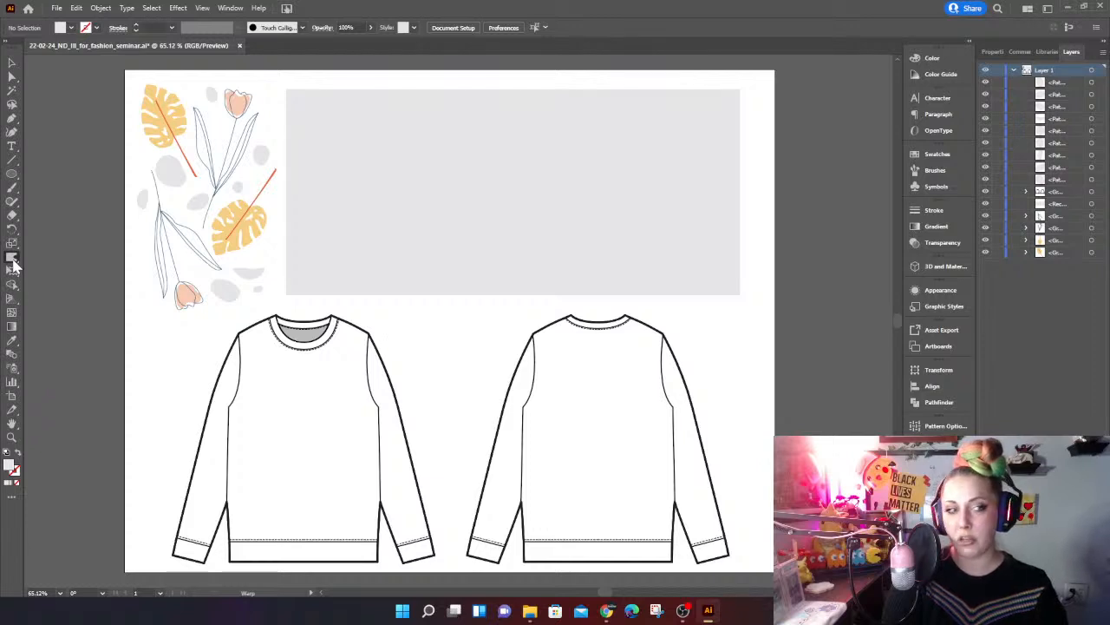
{"action": "double_click", "coordinate": [13, 263]}
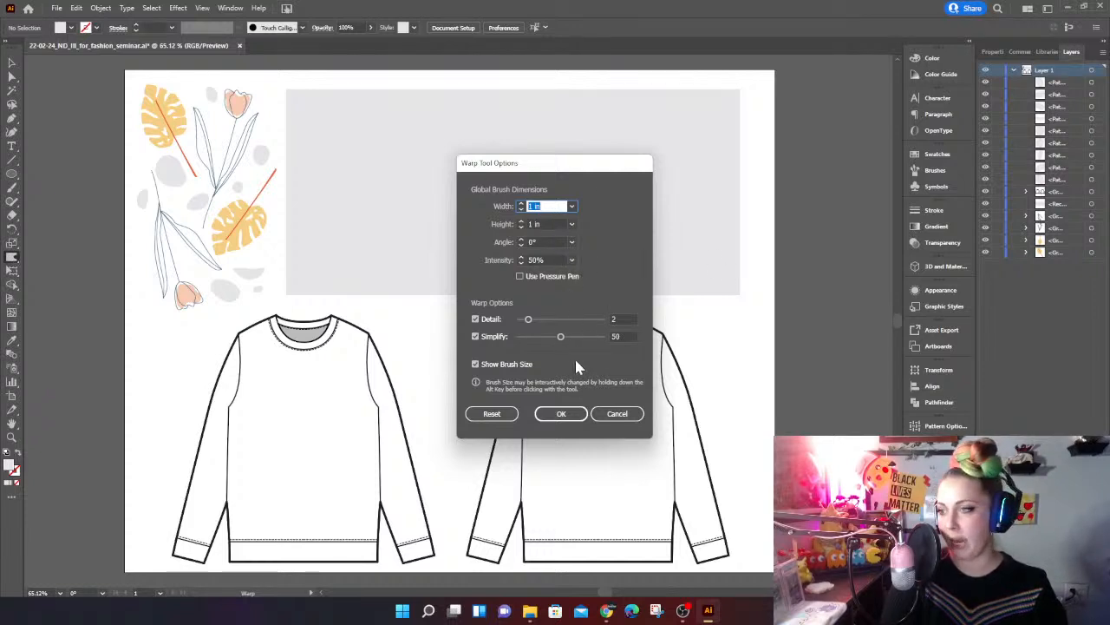
{"action": "left_click", "coordinate": [617, 415]}
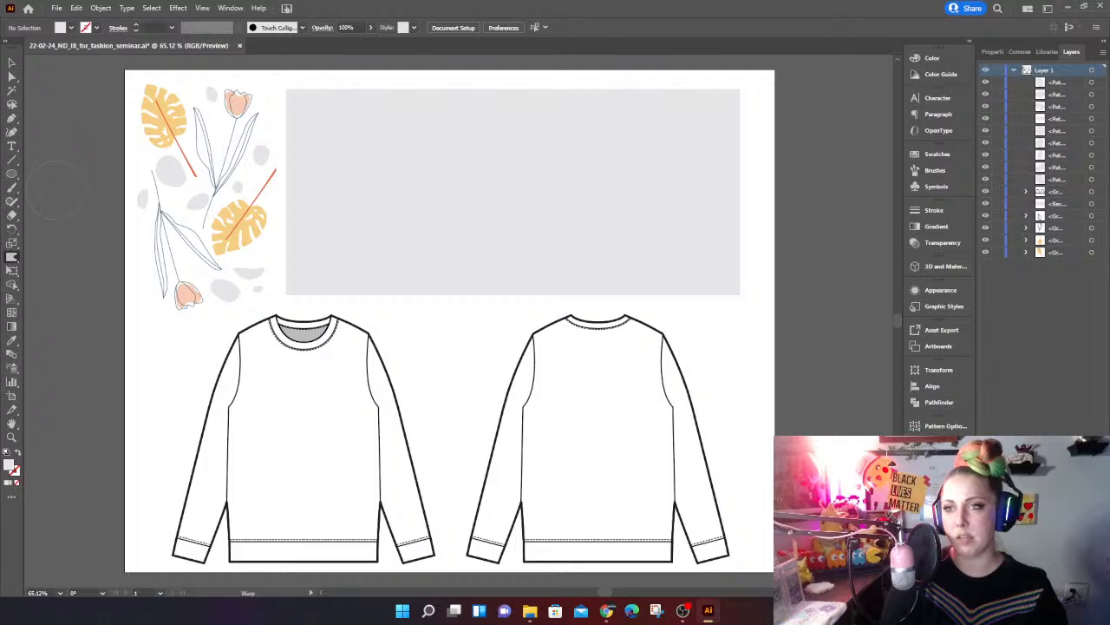
{"action": "left_click", "coordinate": [12, 63]}
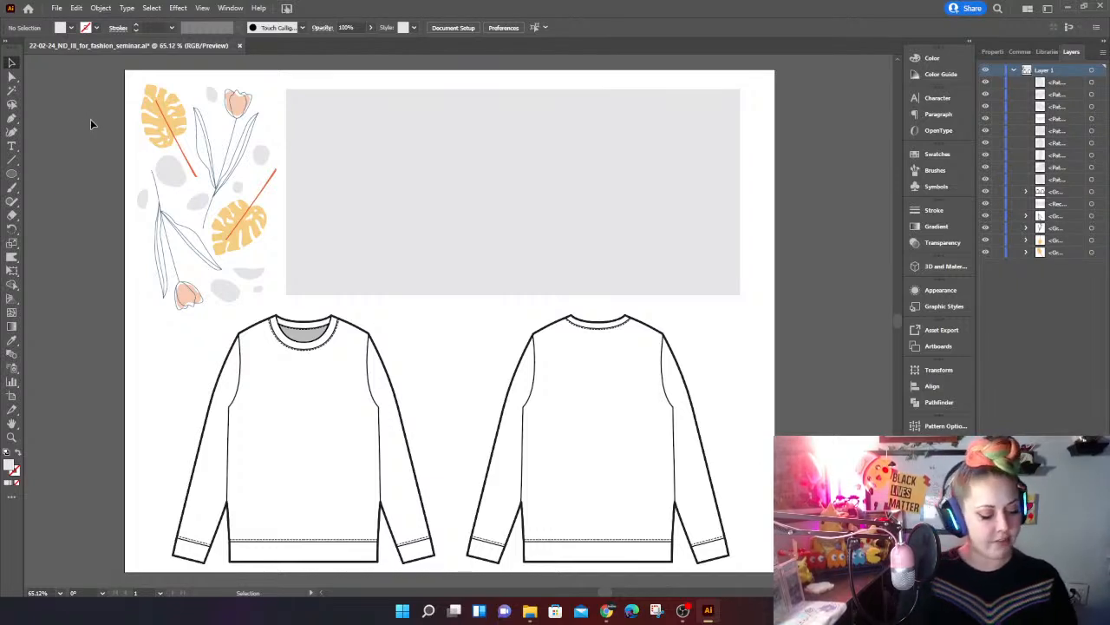
Step: Save the document as a new copy named 22-02-24_ND_Ill_for_fashion_seminar-2.ai in Illustrator 2020 format
{"action": "key", "text": "ctrl+shift+s"}
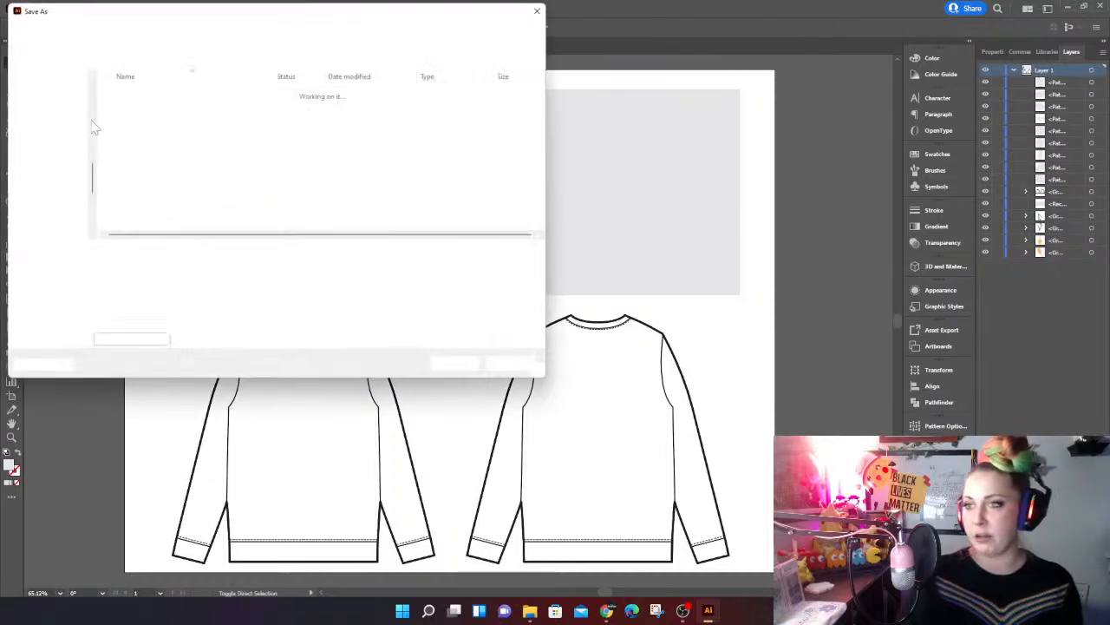
{"action": "left_click_drag", "start_coordinate": [250, 12], "coordinate": [0, 138]}
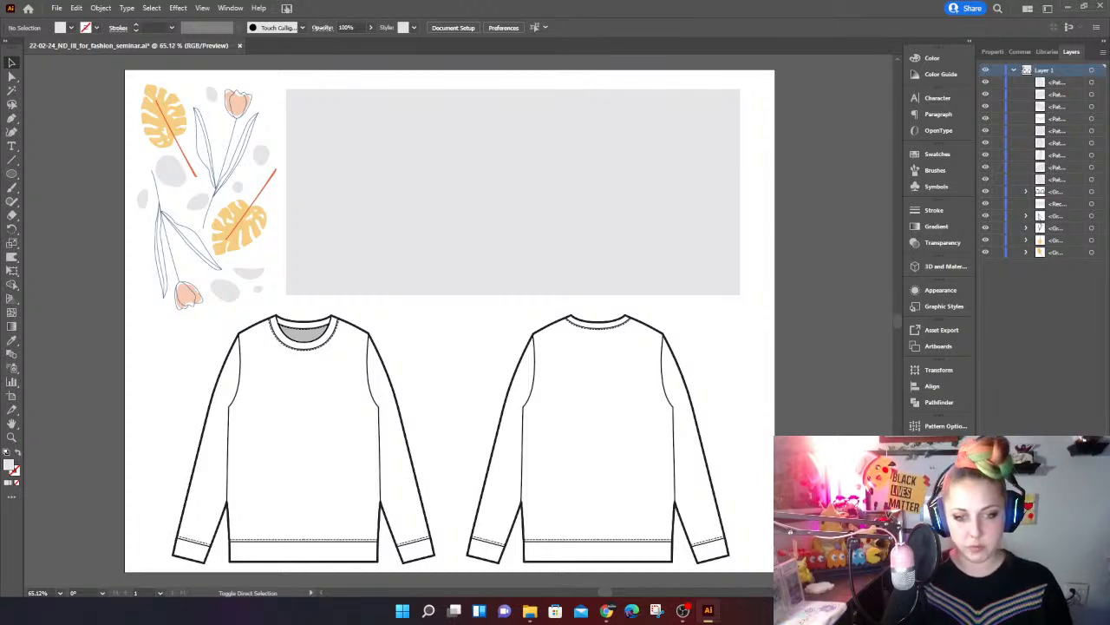
{"action": "key", "text": "Return"}
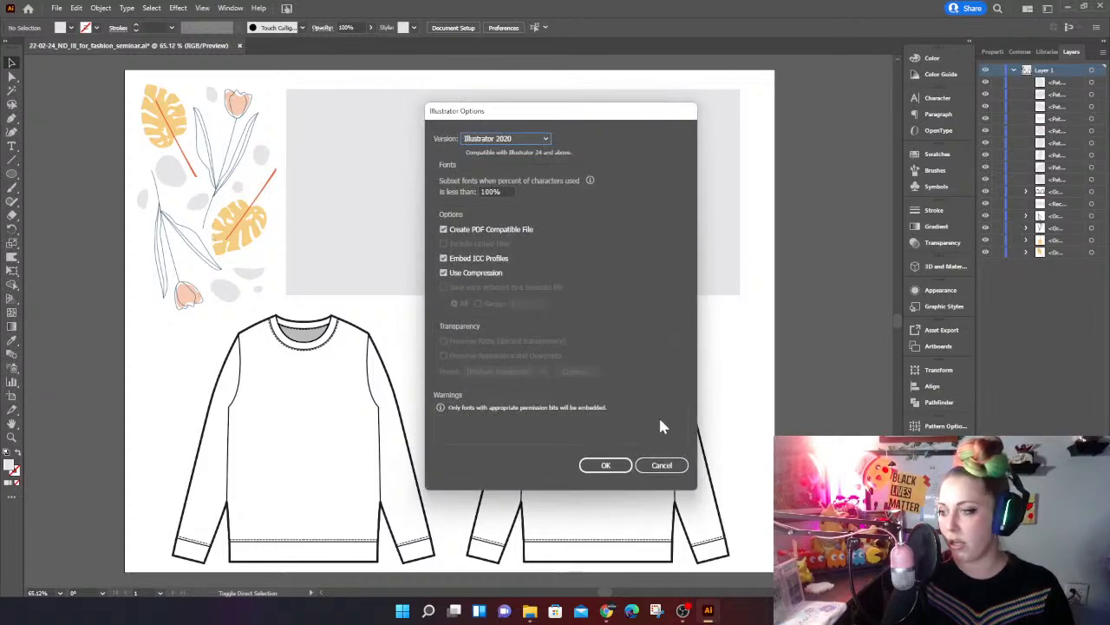
{"action": "left_click", "coordinate": [606, 469]}
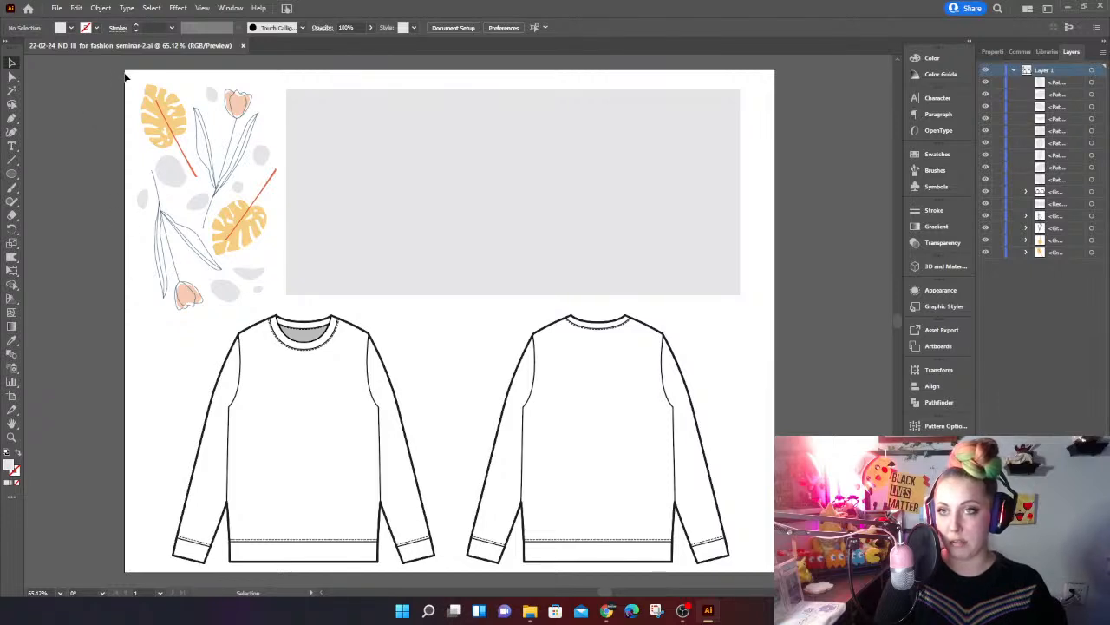
Step: Make a repeat pattern from all the tulips, leaves and gray organic dots beside the swatch rectangle
{"action": "left_click_drag", "start_coordinate": [241, 267], "coordinate": [273, 307]}
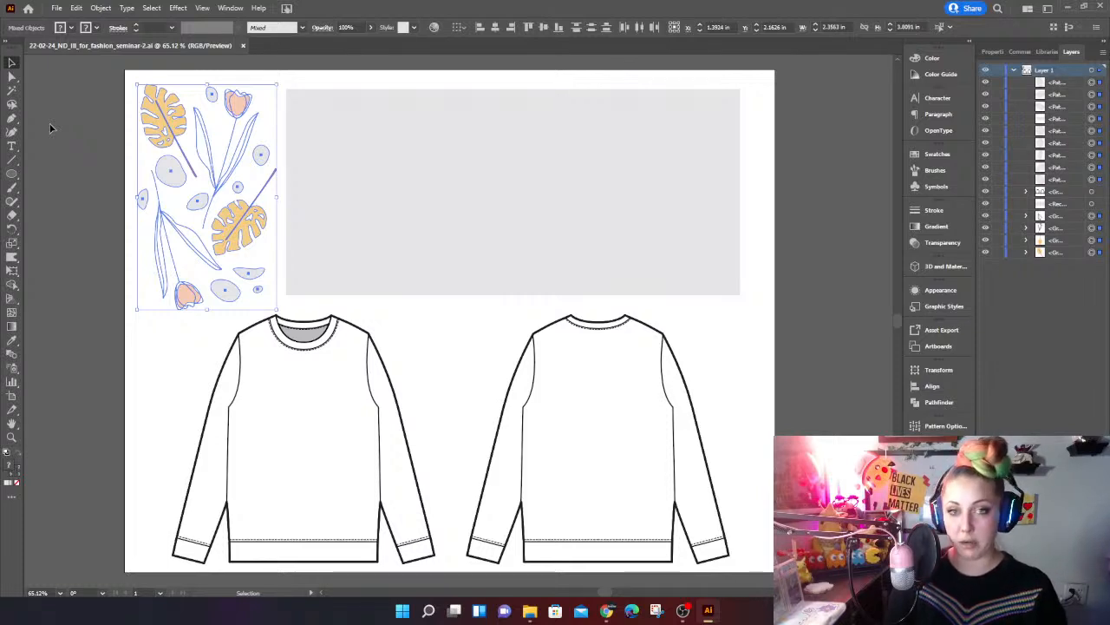
{"action": "left_click", "coordinate": [107, 11]}
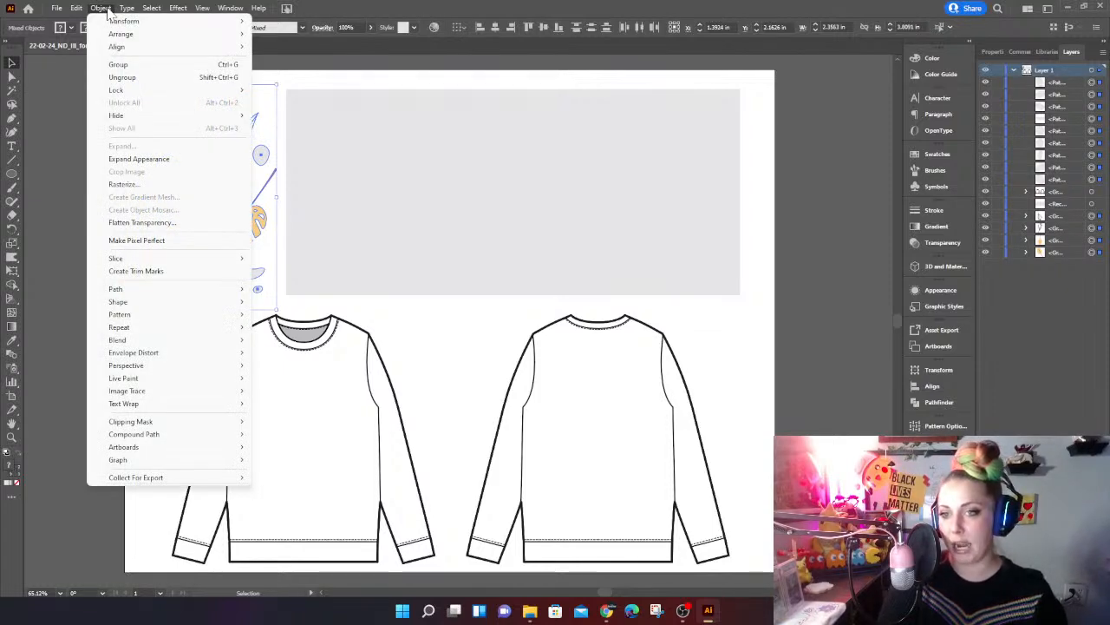
{"action": "mouse_move", "coordinate": [130, 319]}
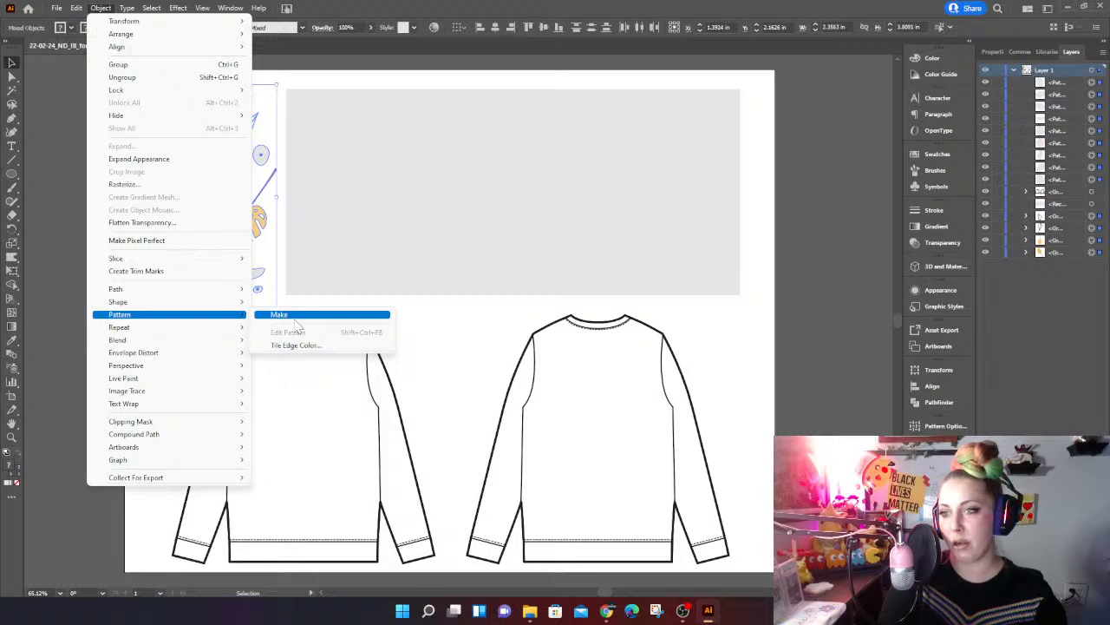
{"action": "left_click", "coordinate": [374, 322]}
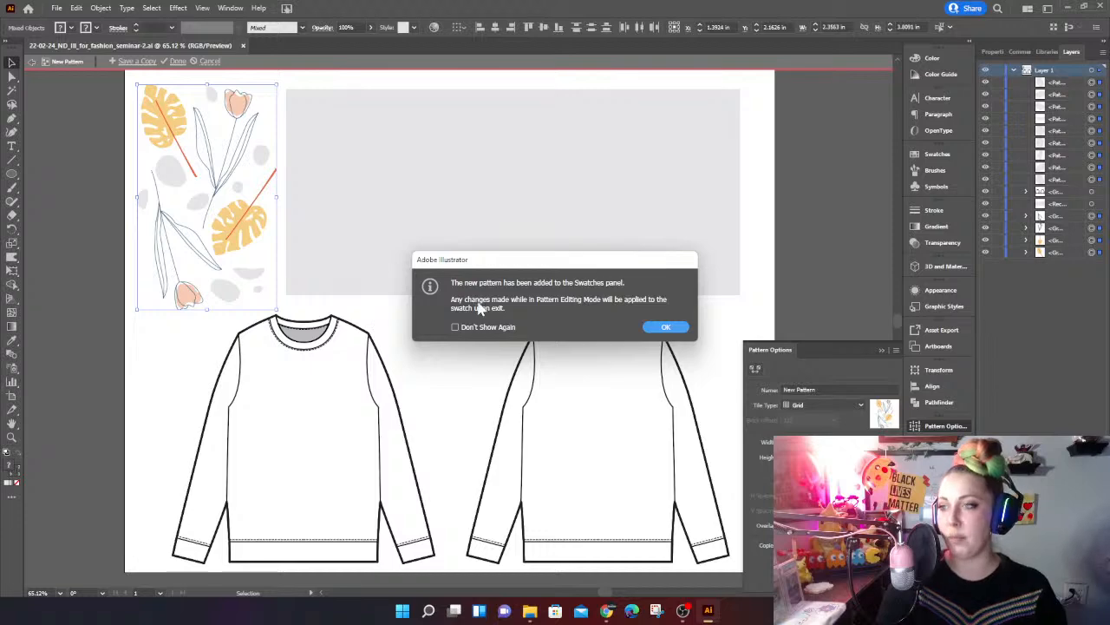
{"action": "left_click", "coordinate": [667, 327]}
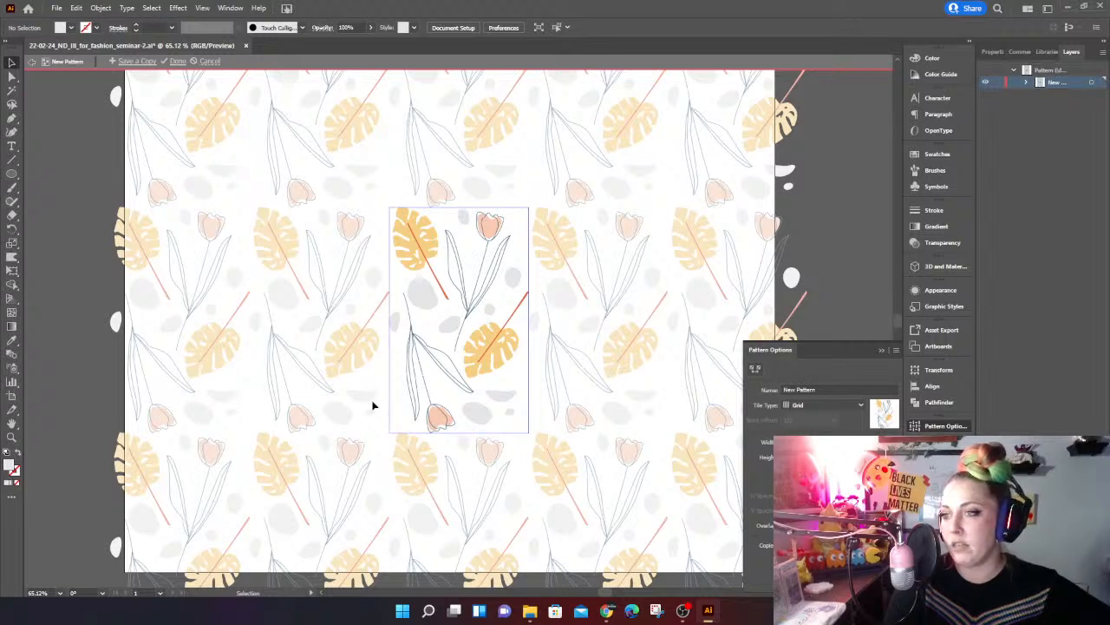
{"action": "left_click", "coordinate": [436, 243]}
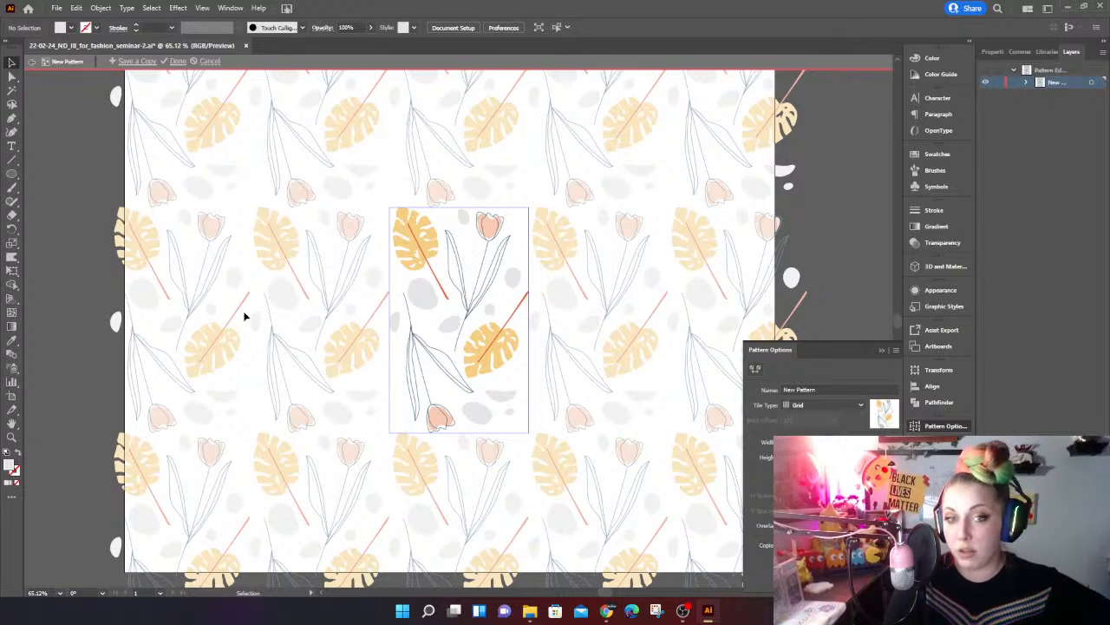
Step: Try 7 x 7 and other copy counts for the pattern preview, and return it to 5 x 5 copies
{"action": "left_click_drag", "start_coordinate": [392, 217], "coordinate": [402, 251]}
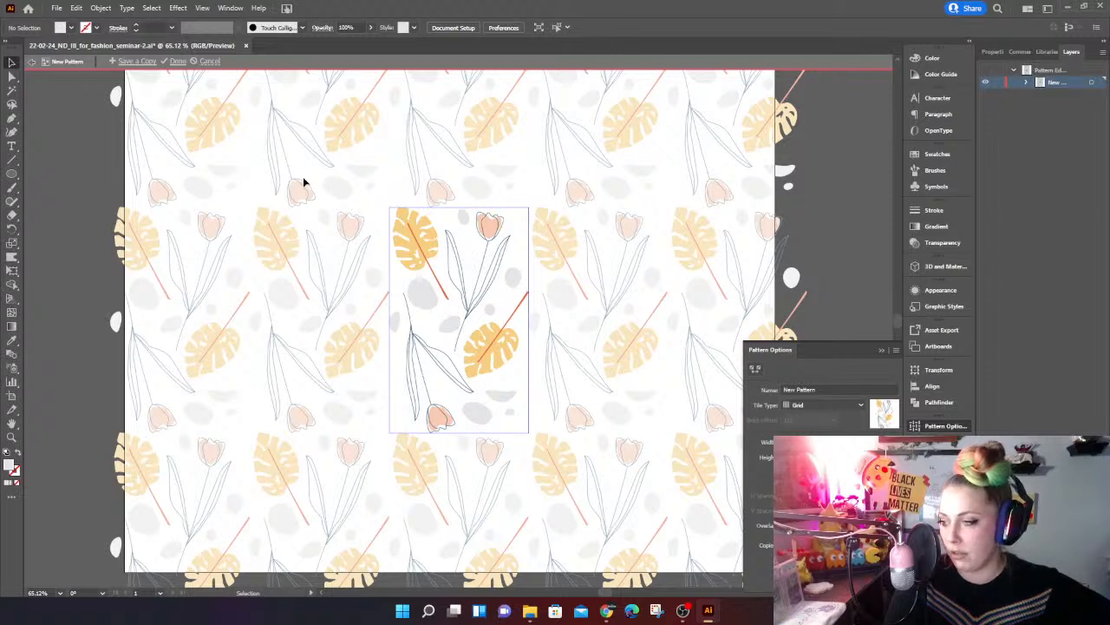
{"action": "left_click", "coordinate": [805, 545]}
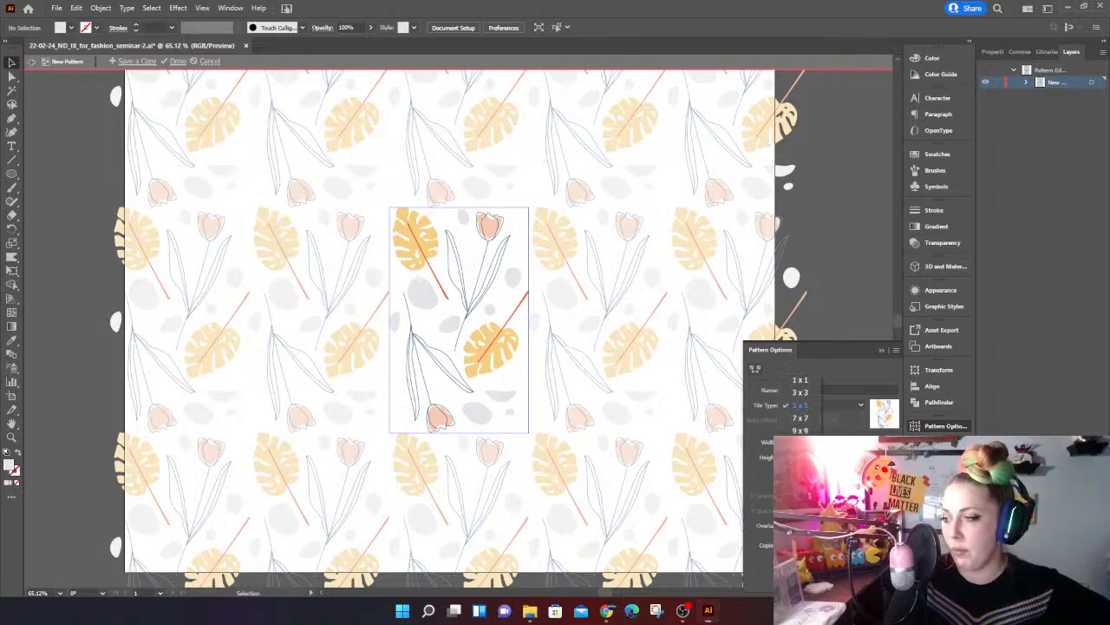
{"action": "left_click", "coordinate": [803, 420]}
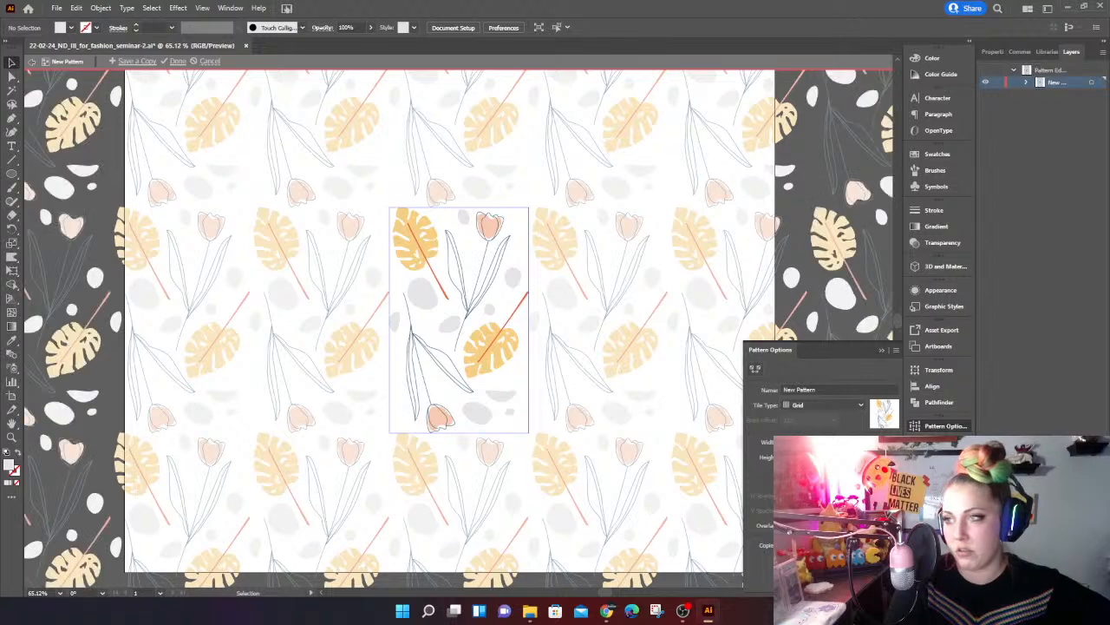
{"action": "left_click", "coordinate": [805, 545]}
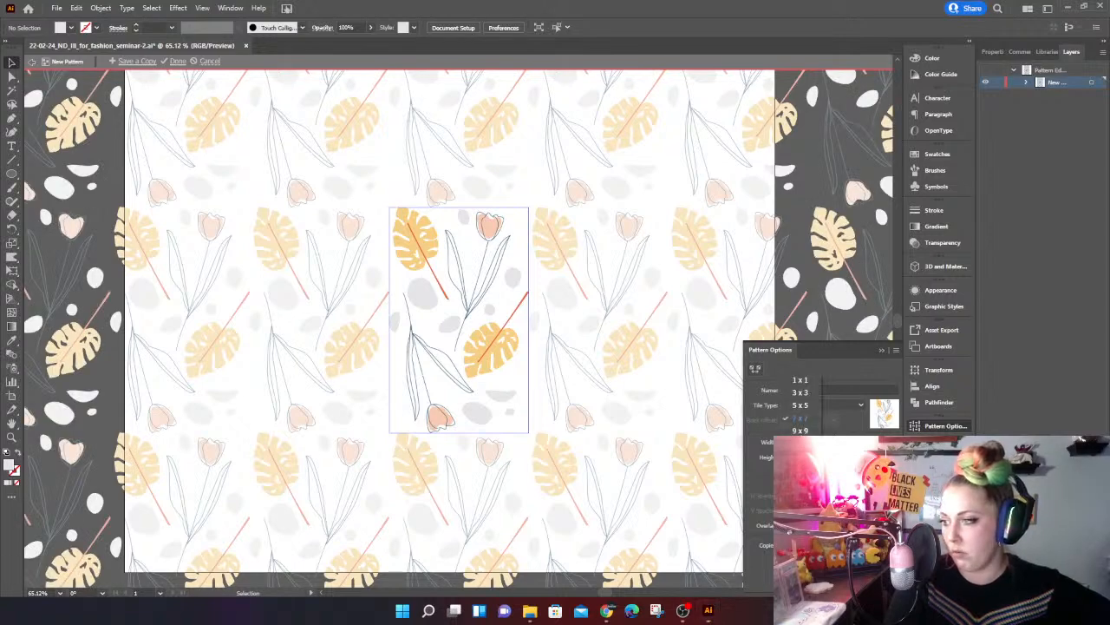
{"action": "left_click", "coordinate": [801, 440]}
{"action": "left_click", "coordinate": [805, 545]}
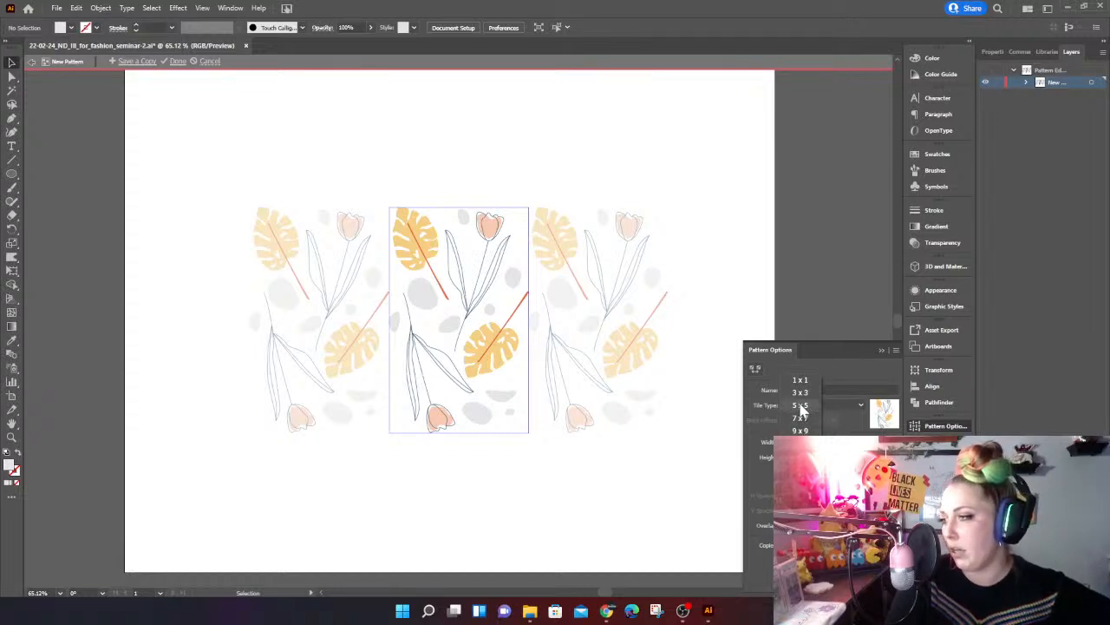
{"action": "left_click", "coordinate": [800, 418]}
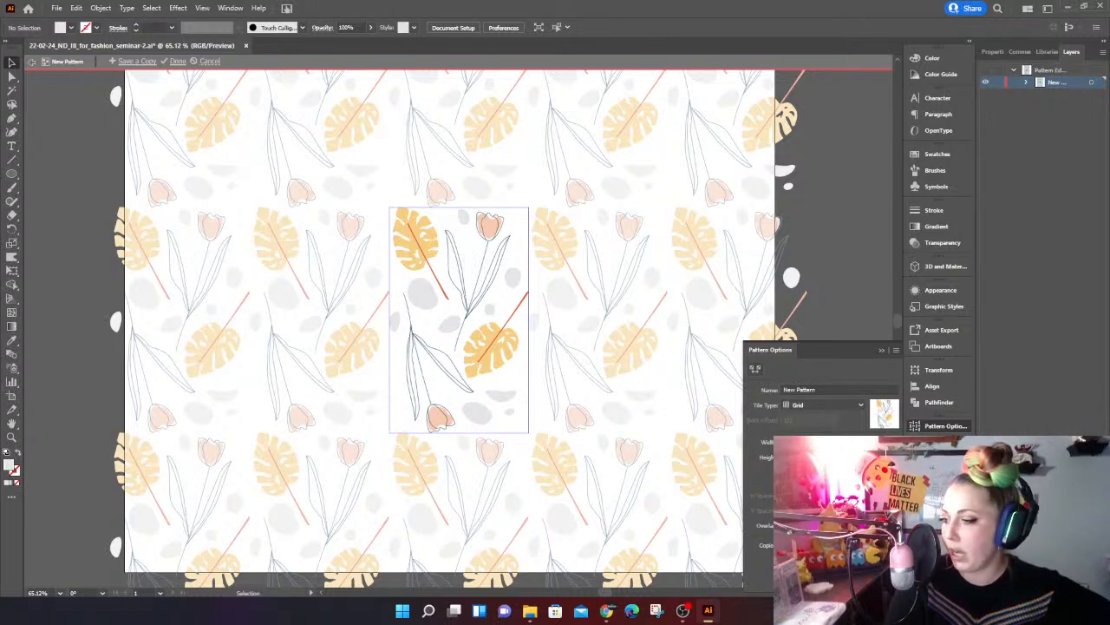
{"action": "left_click", "coordinate": [786, 574]}
{"action": "left_click", "coordinate": [786, 574]}
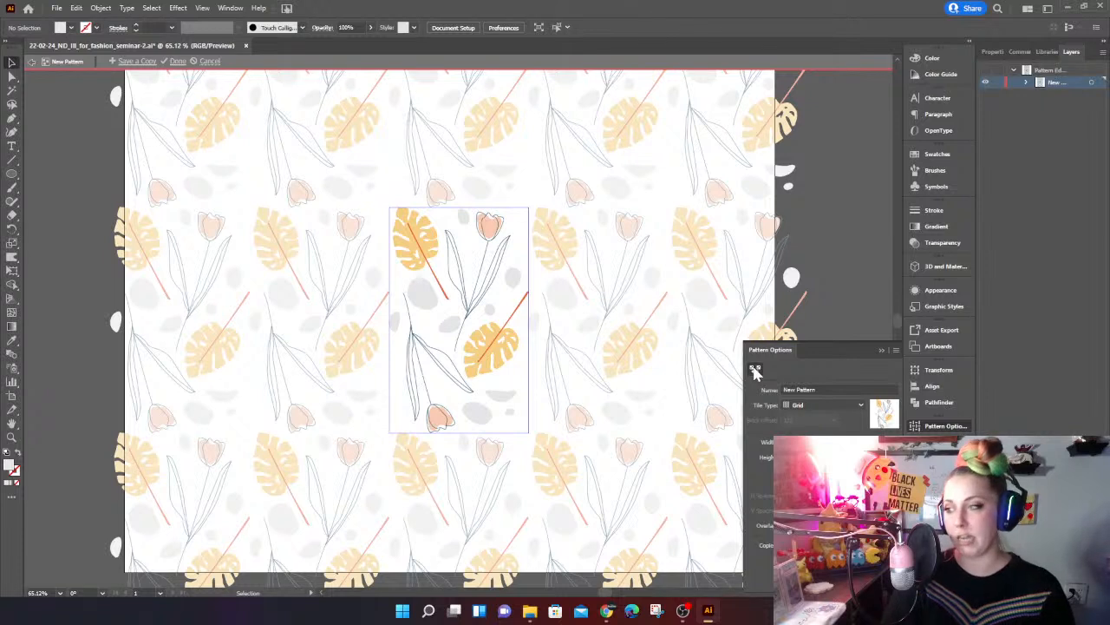
Step: Tighten the repeat by moving the pattern tile's top and left edges slightly inward with the Pattern Tile tool, keeping the right edge's original position
{"action": "left_click", "coordinate": [754, 368]}
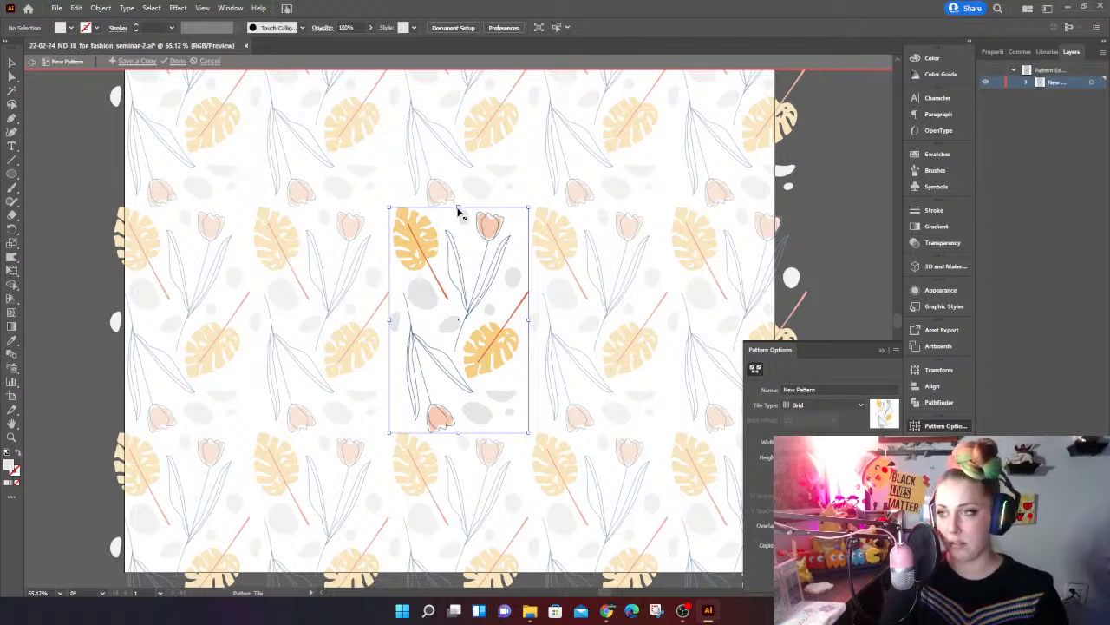
{"action": "left_click_drag", "start_coordinate": [459, 209], "coordinate": [460, 213]}
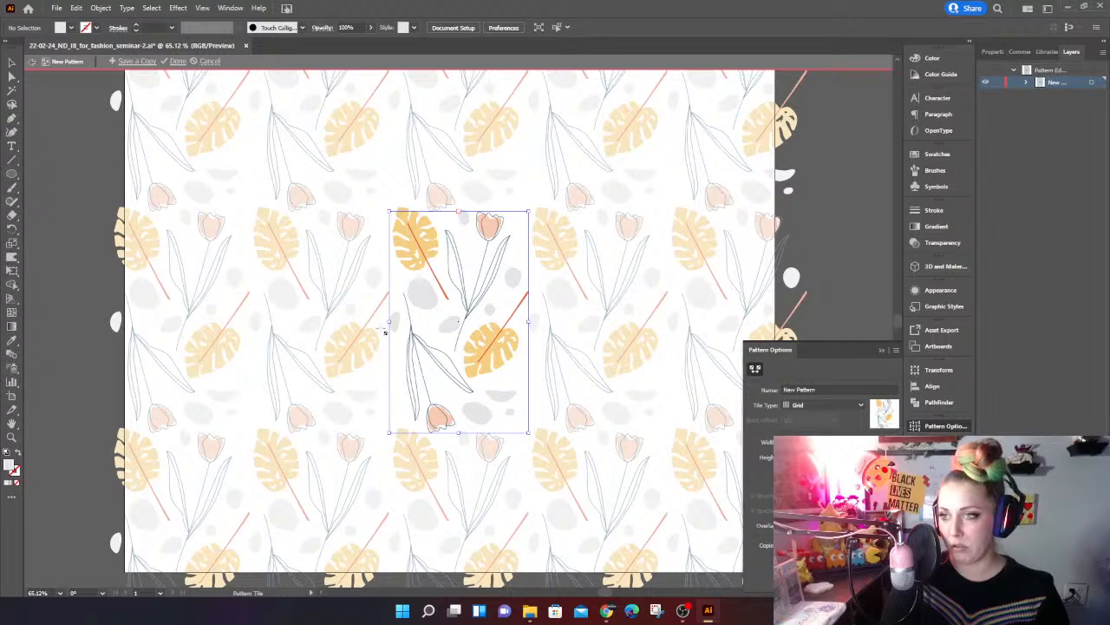
{"action": "left_click_drag", "start_coordinate": [395, 319], "coordinate": [393, 323]}
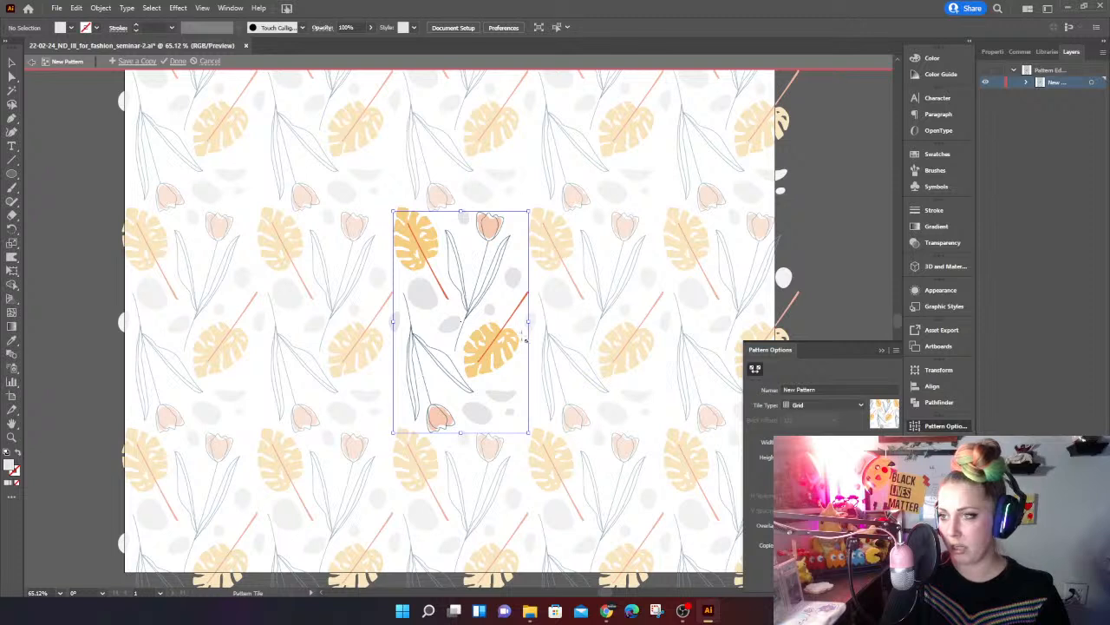
{"action": "left_click_drag", "start_coordinate": [529, 321], "coordinate": [527, 326]}
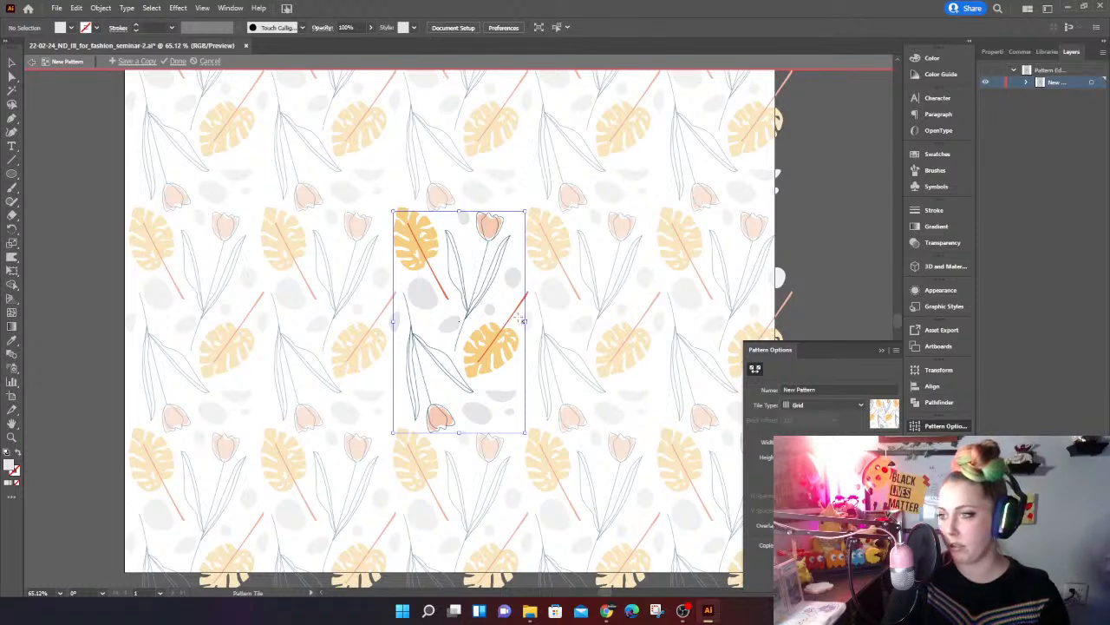
{"action": "left_click_drag", "start_coordinate": [525, 321], "coordinate": [529, 323]}
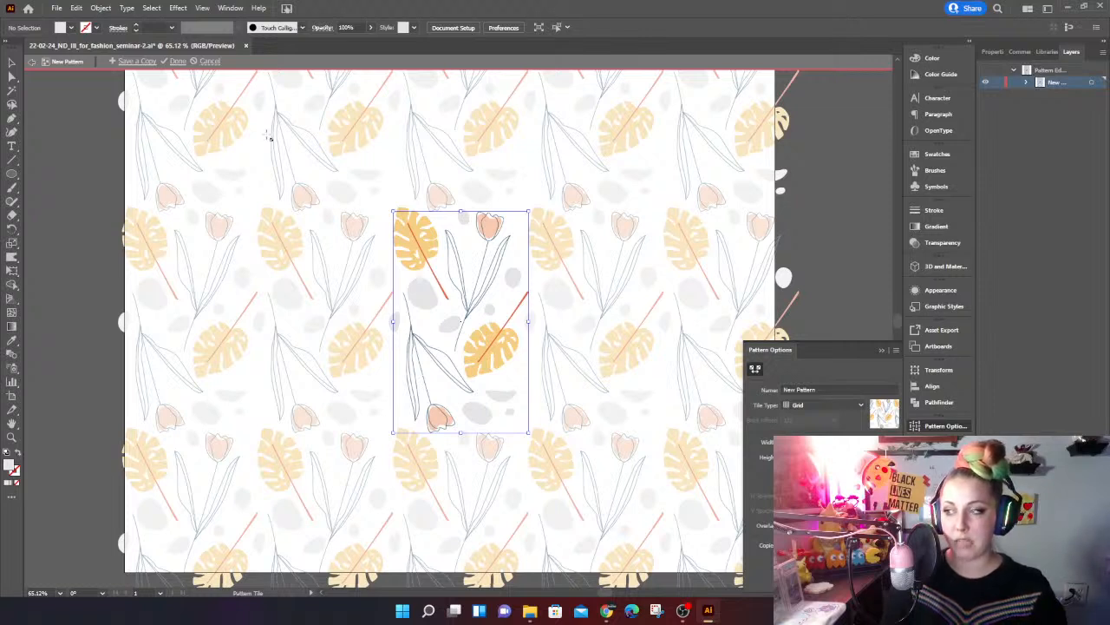
{"action": "left_click", "coordinate": [11, 63]}
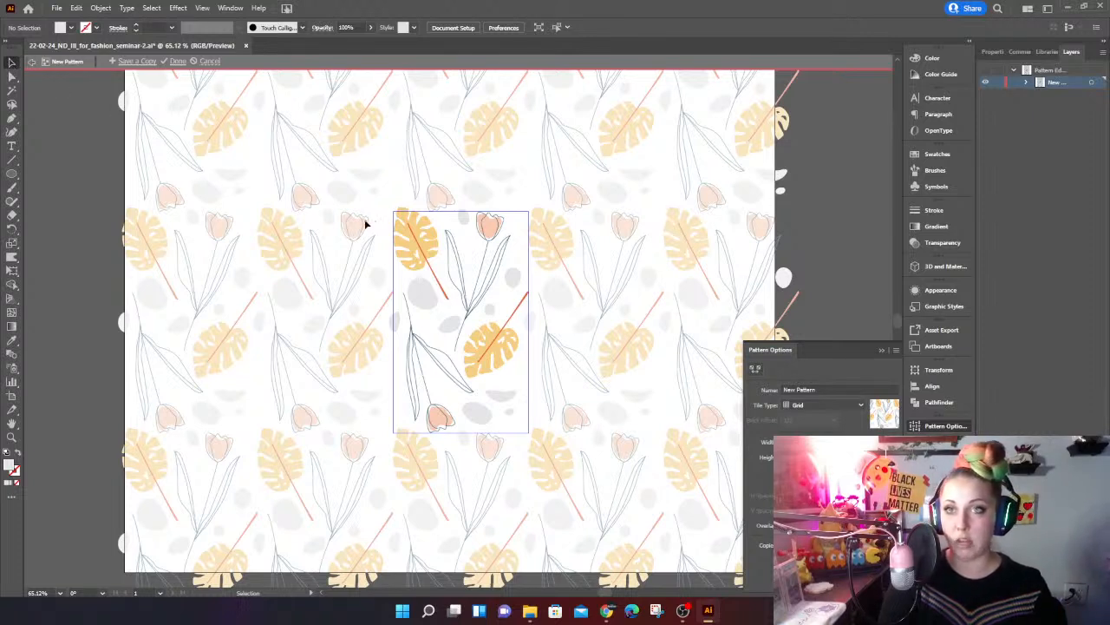
Step: Select the upper leaf, the upper tulip and the lower tulip in turn inside the pattern tile
{"action": "left_click", "coordinate": [424, 241]}
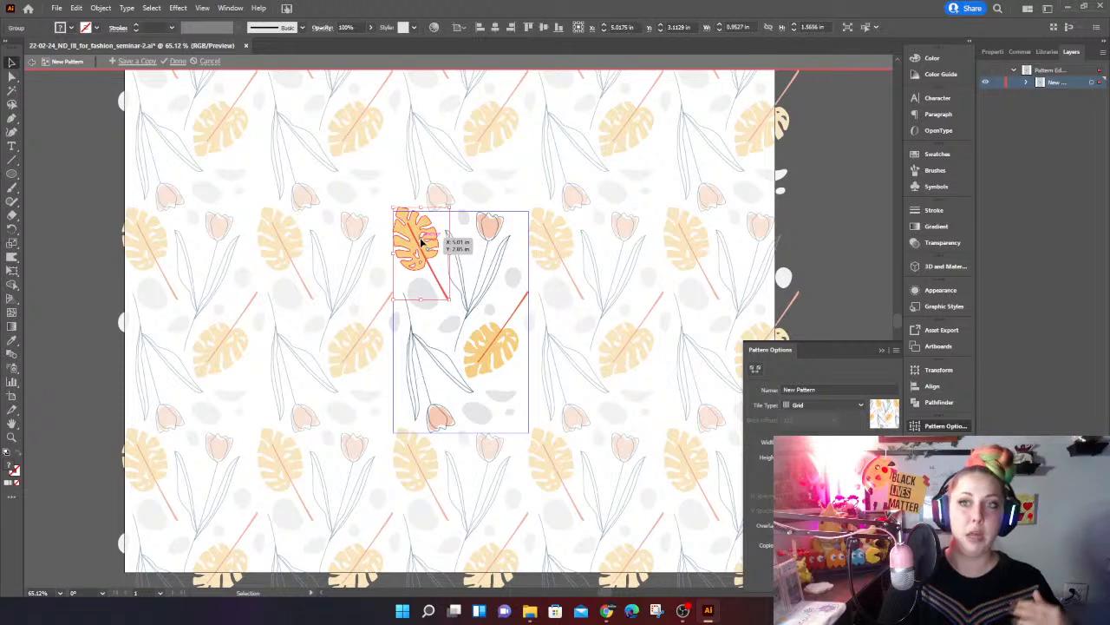
{"action": "left_click", "coordinate": [490, 228]}
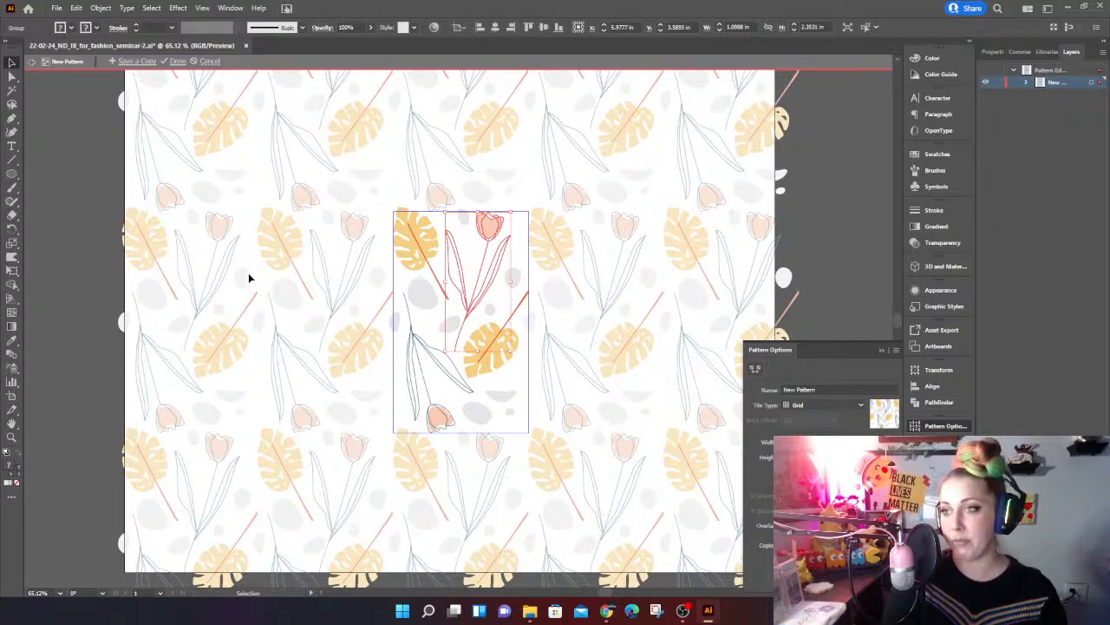
{"action": "left_click", "coordinate": [417, 343]}
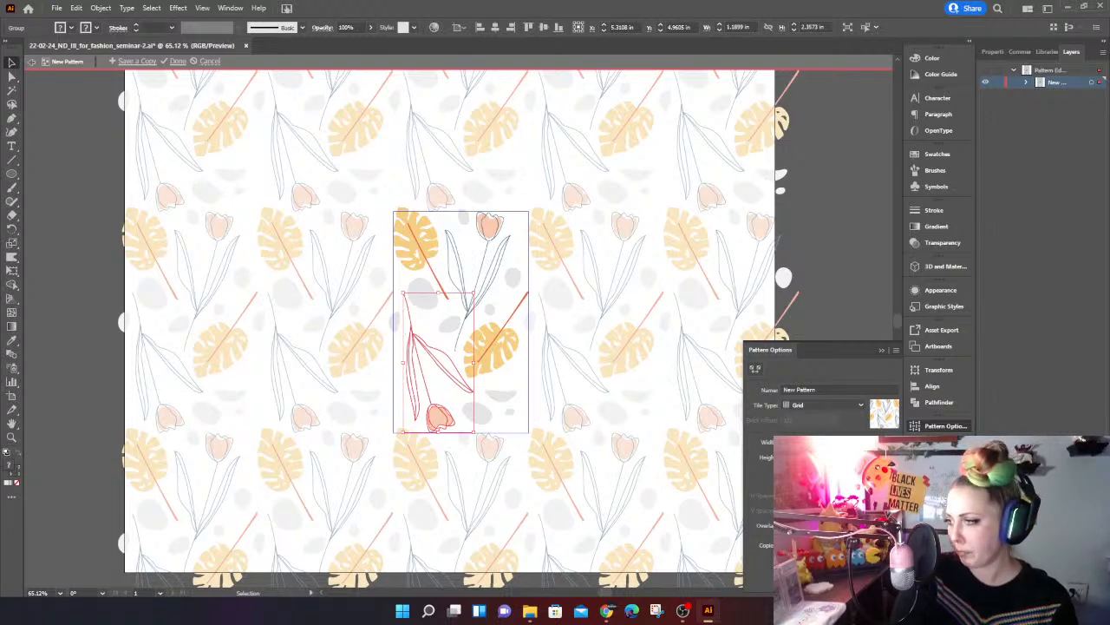
Step: Name the pattern Leaf and Floral, and set its tile type to Brick by Column after trying Brick by Row
{"action": "left_click", "coordinate": [825, 389]}
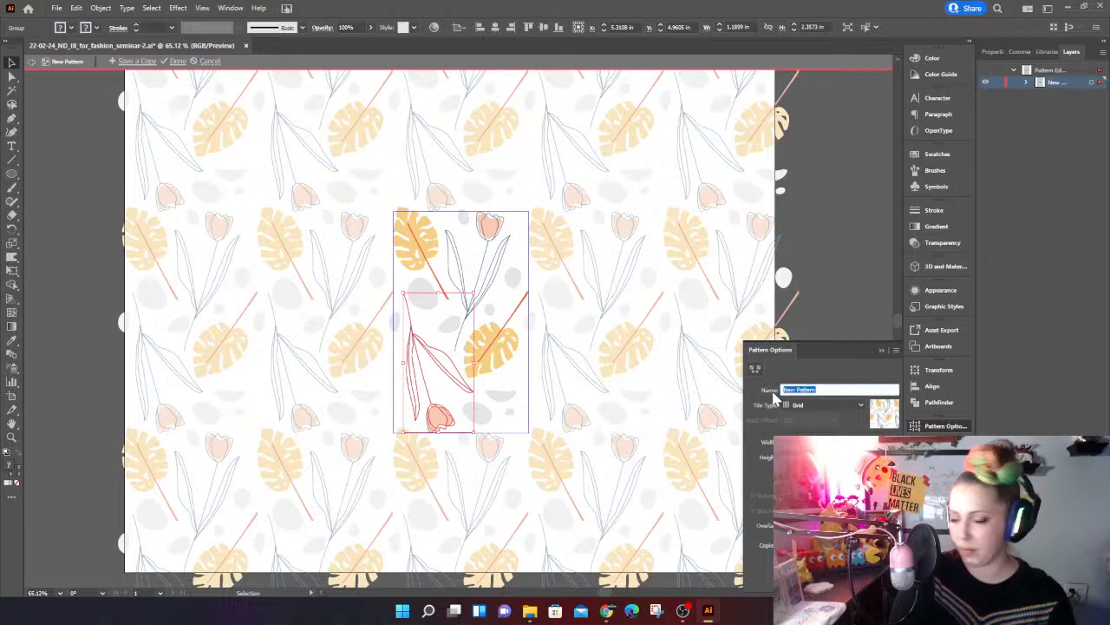
{"action": "type", "text": "teaf and Floral"}
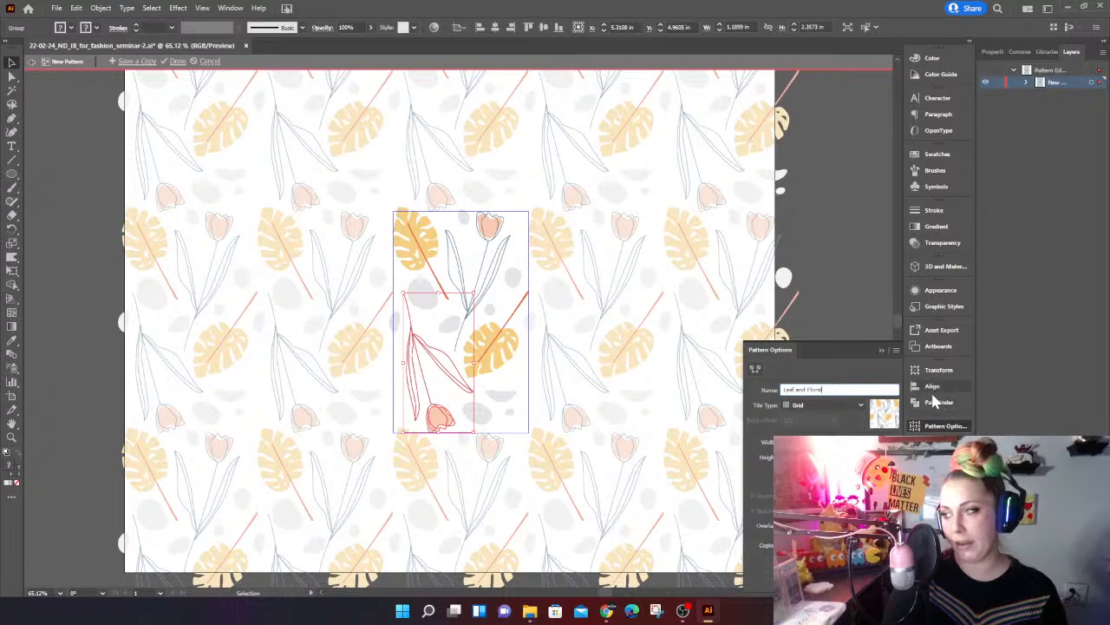
{"action": "left_click", "coordinate": [787, 405]}
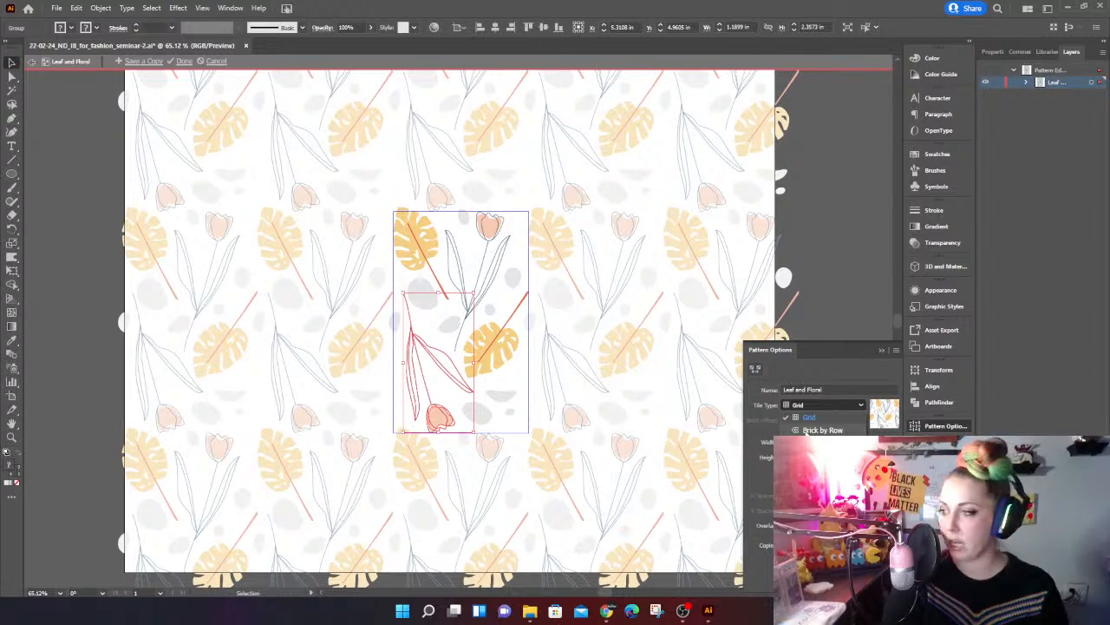
{"action": "left_click", "coordinate": [806, 430]}
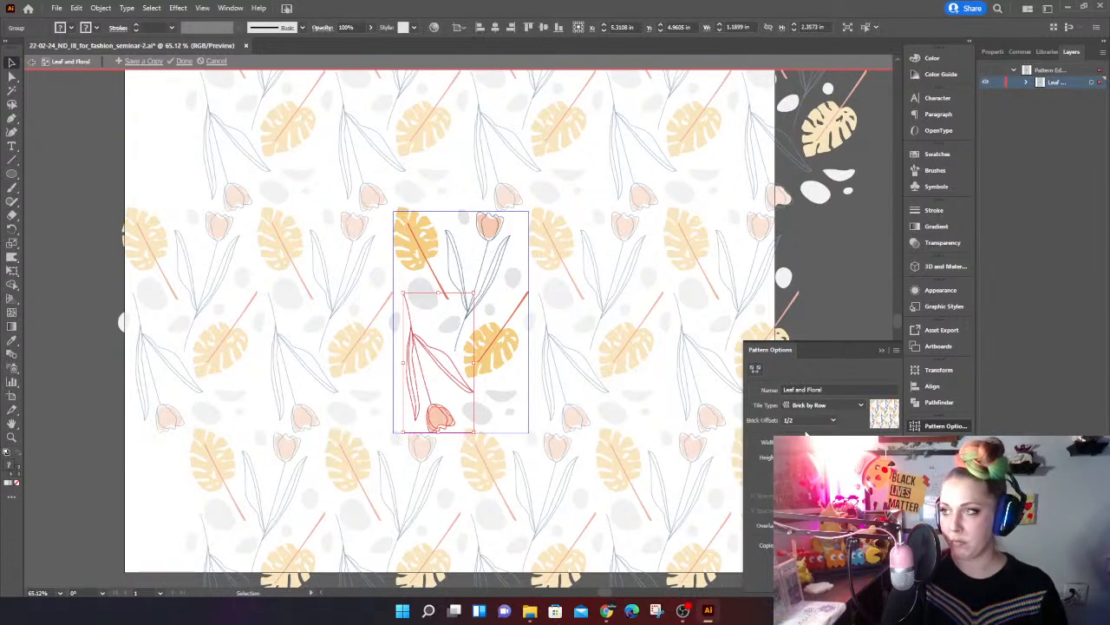
{"action": "left_click", "coordinate": [824, 405]}
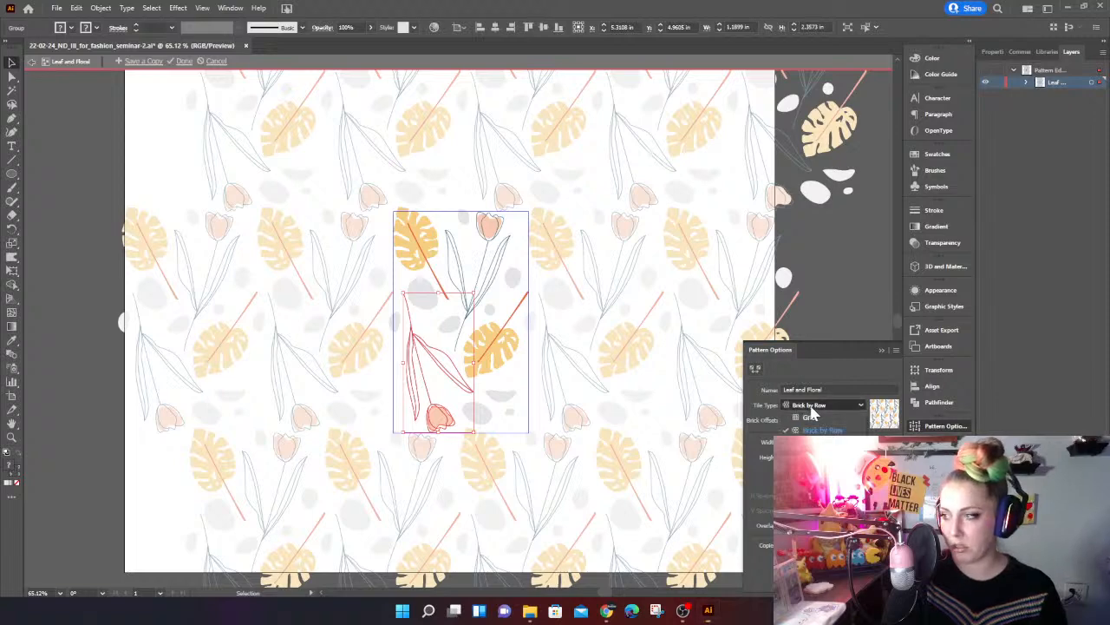
{"action": "left_click", "coordinate": [815, 443]}
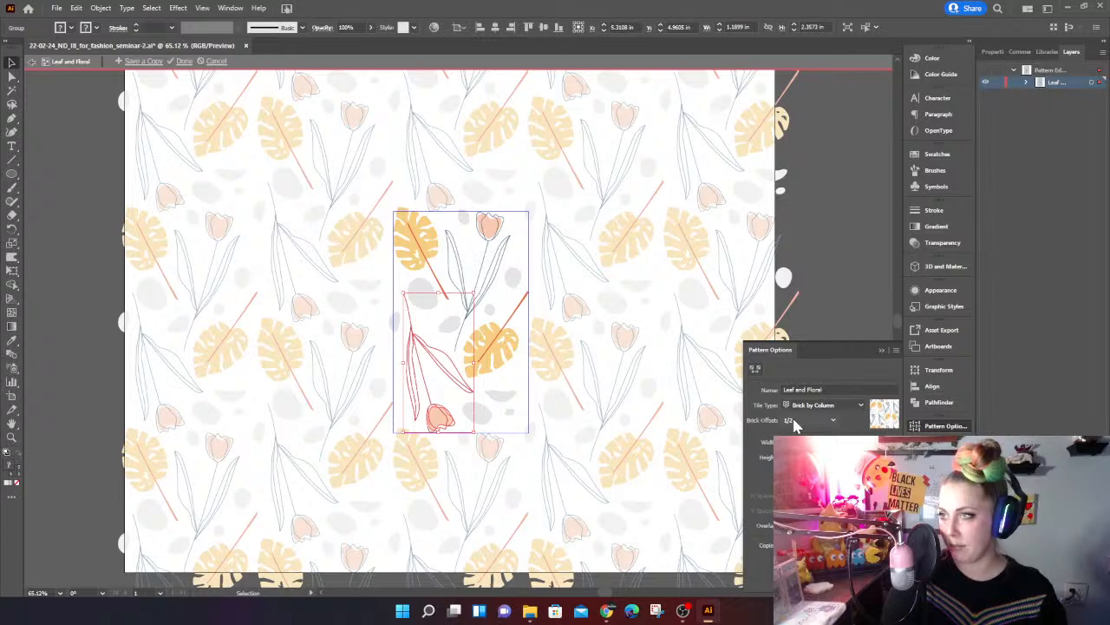
Step: Try the Hex by Column and Hex by Row tile types, and return the pattern to Brick by Column
{"action": "left_click", "coordinate": [838, 406]}
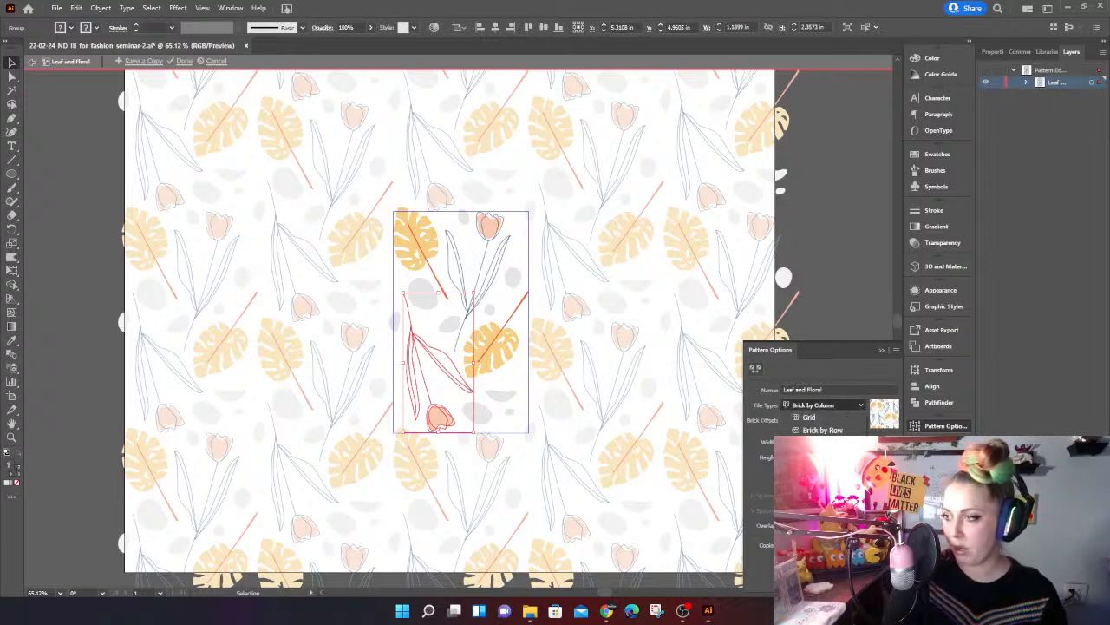
{"action": "left_click", "coordinate": [822, 456]}
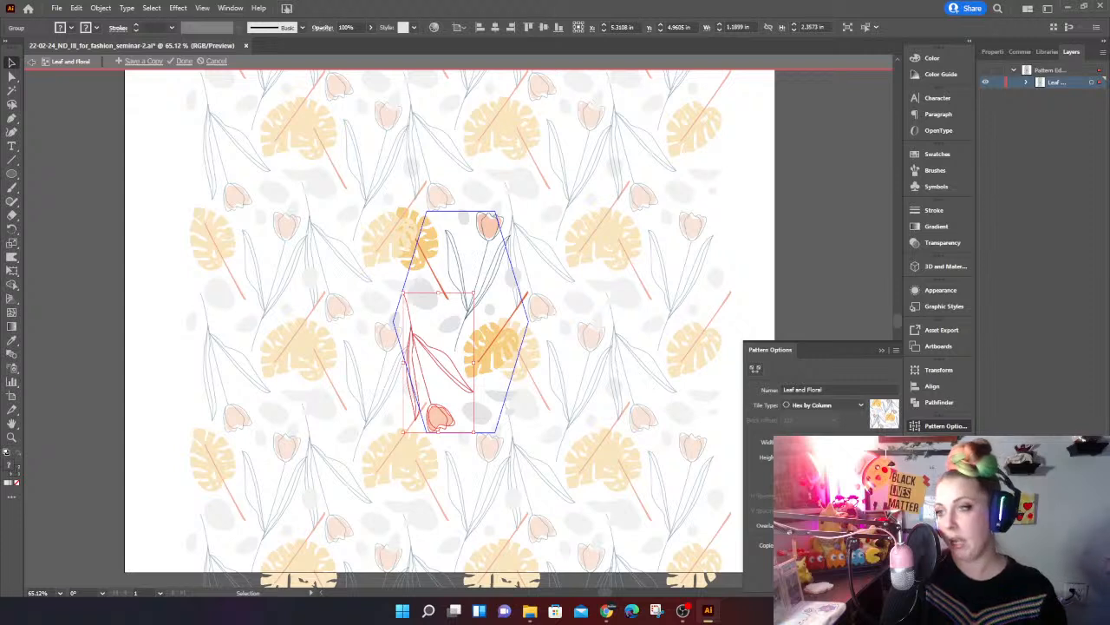
{"action": "left_click", "coordinate": [862, 408]}
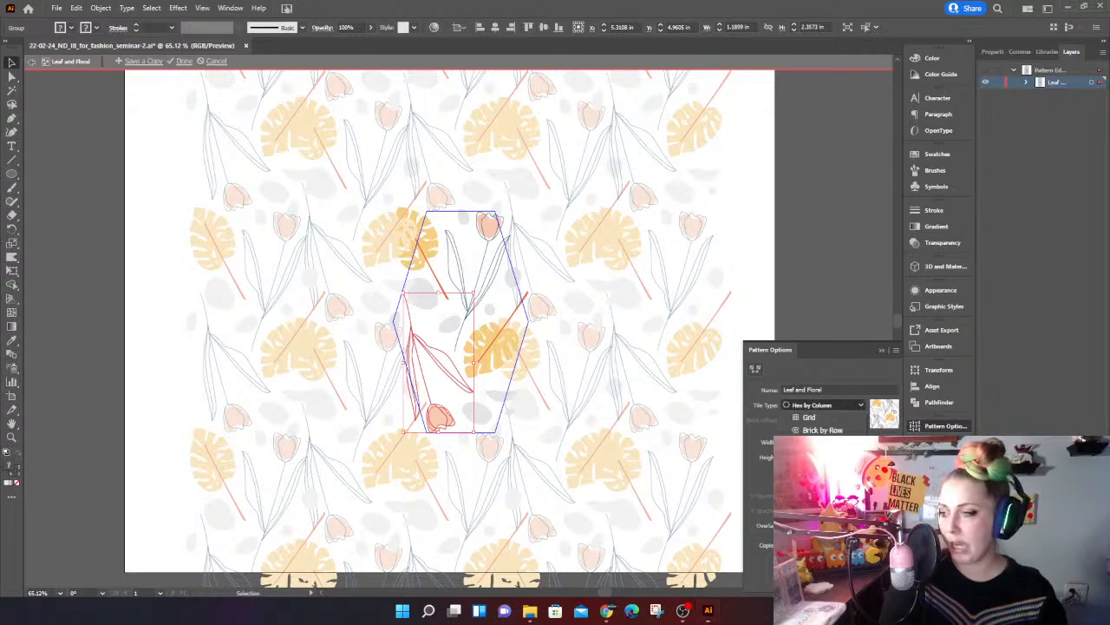
{"action": "left_click", "coordinate": [821, 469]}
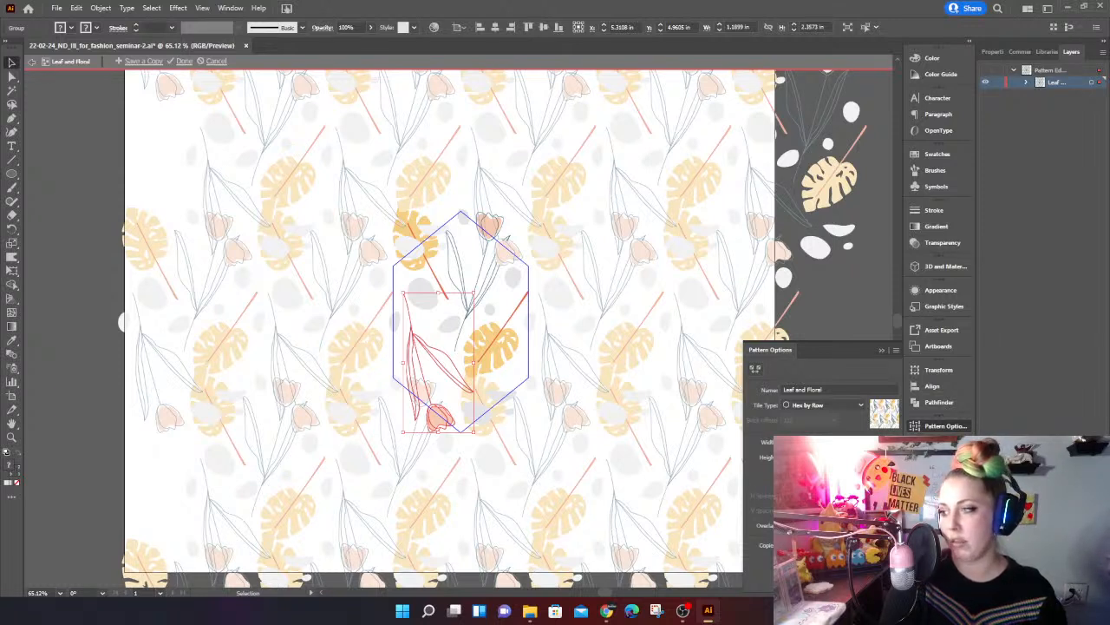
{"action": "left_click", "coordinate": [853, 405]}
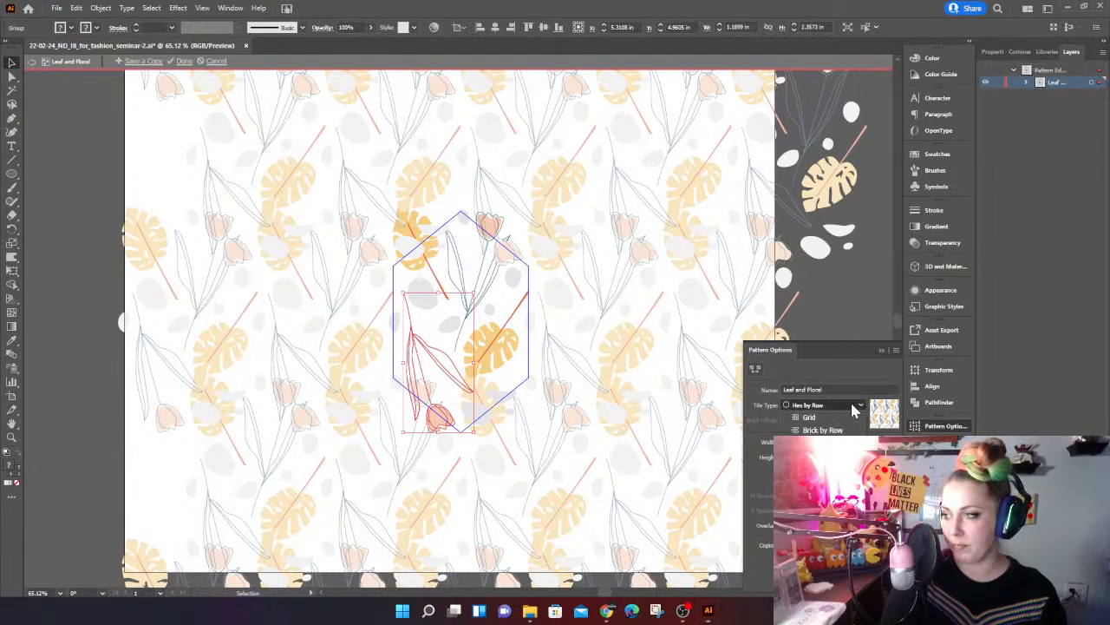
{"action": "left_click", "coordinate": [829, 442]}
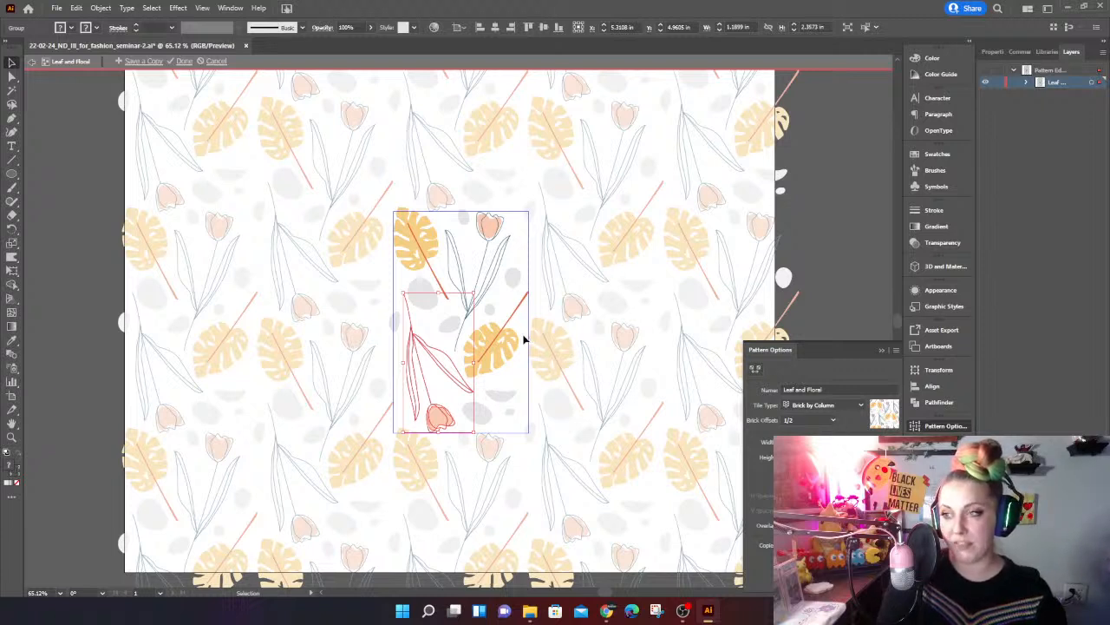
{"action": "left_click_drag", "start_coordinate": [526, 338], "coordinate": [508, 343]}
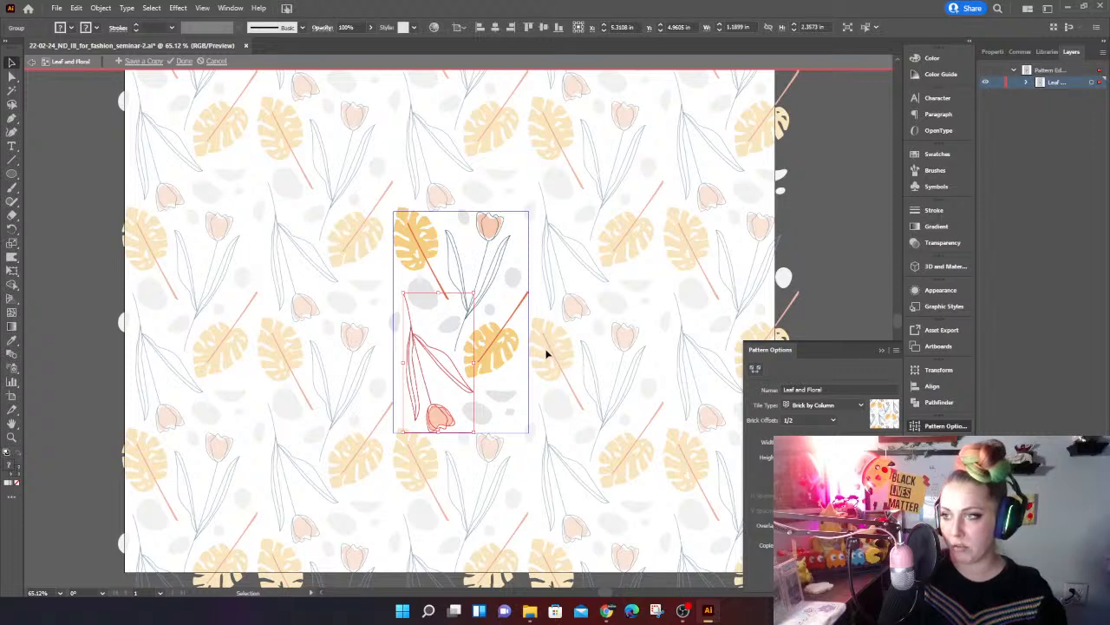
Step: Set the brick offset of the Leaf and Floral pattern to 2/3
{"action": "left_click", "coordinate": [832, 420]}
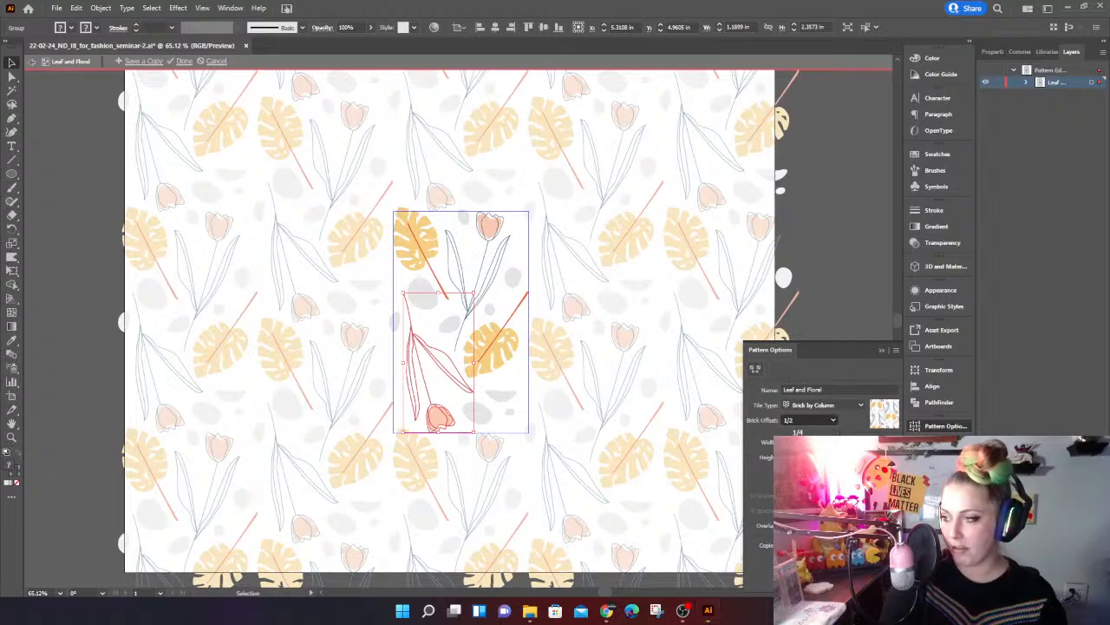
{"action": "left_click", "coordinate": [800, 469]}
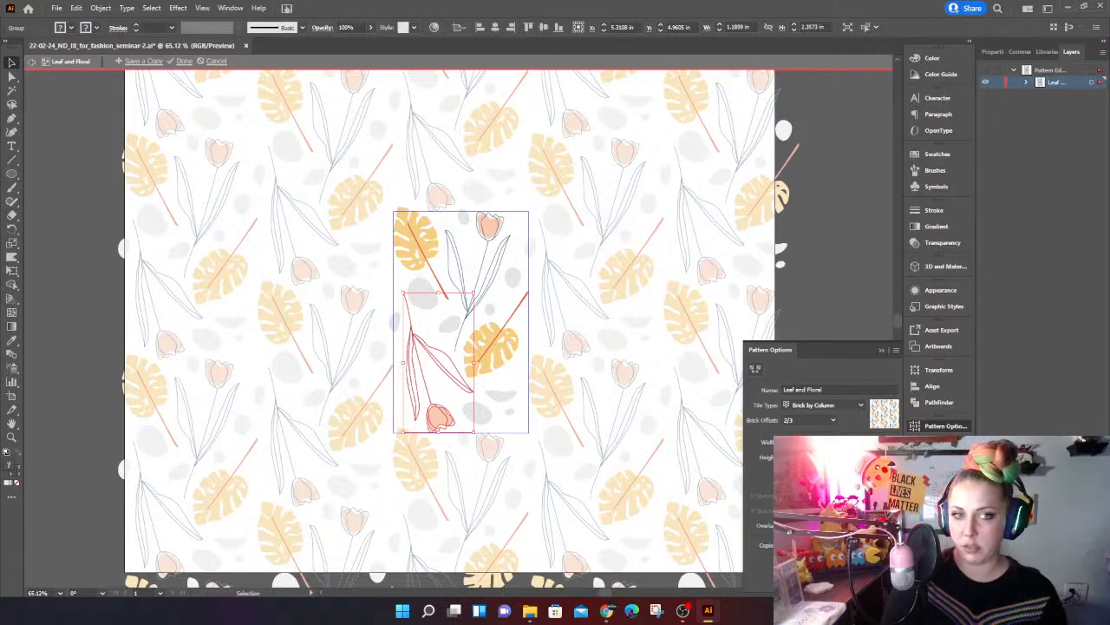
{"action": "left_click", "coordinate": [814, 422]}
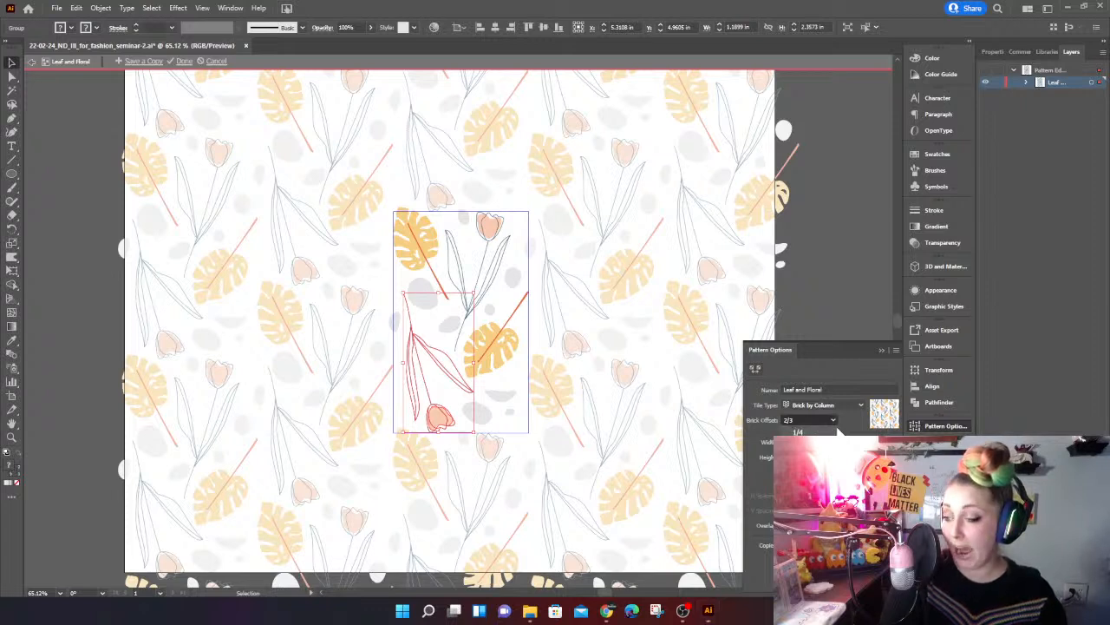
{"action": "left_click", "coordinate": [854, 425]}
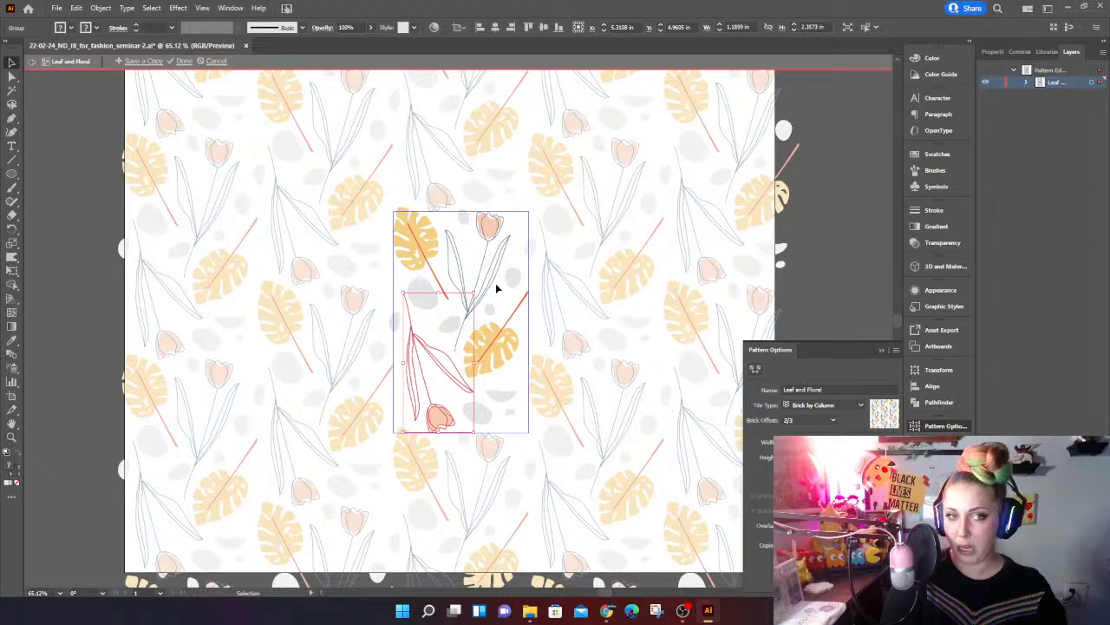
Step: Try a brick offset of 1/2 for comparison, and return the offset to 2/3
{"action": "left_click", "coordinate": [833, 421]}
{"action": "left_click", "coordinate": [800, 454]}
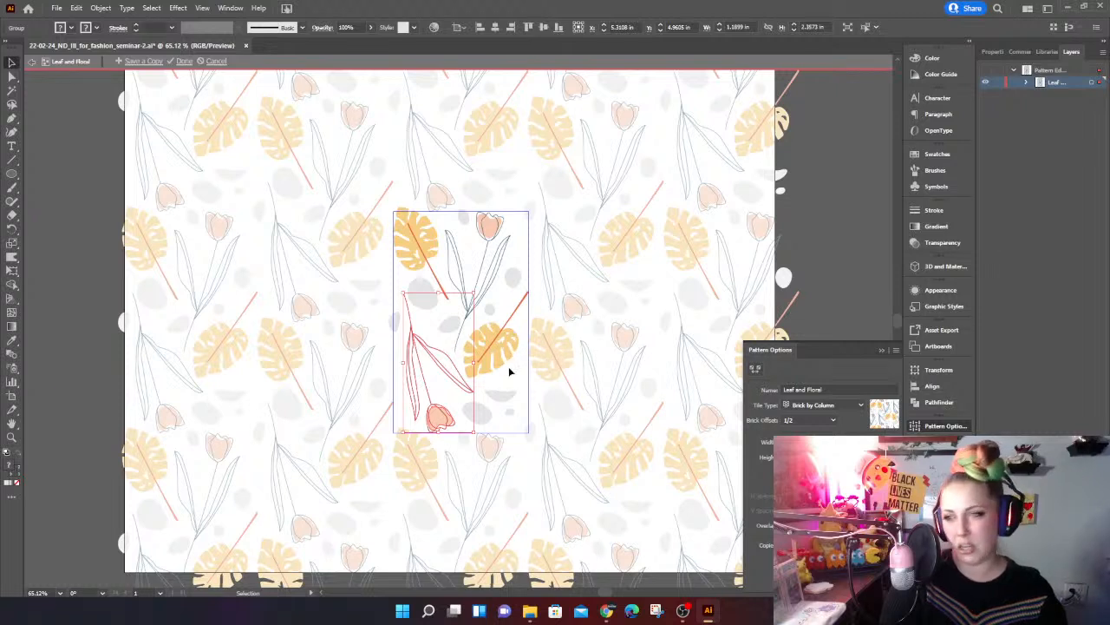
{"action": "left_click", "coordinate": [831, 421]}
{"action": "left_click", "coordinate": [800, 467]}
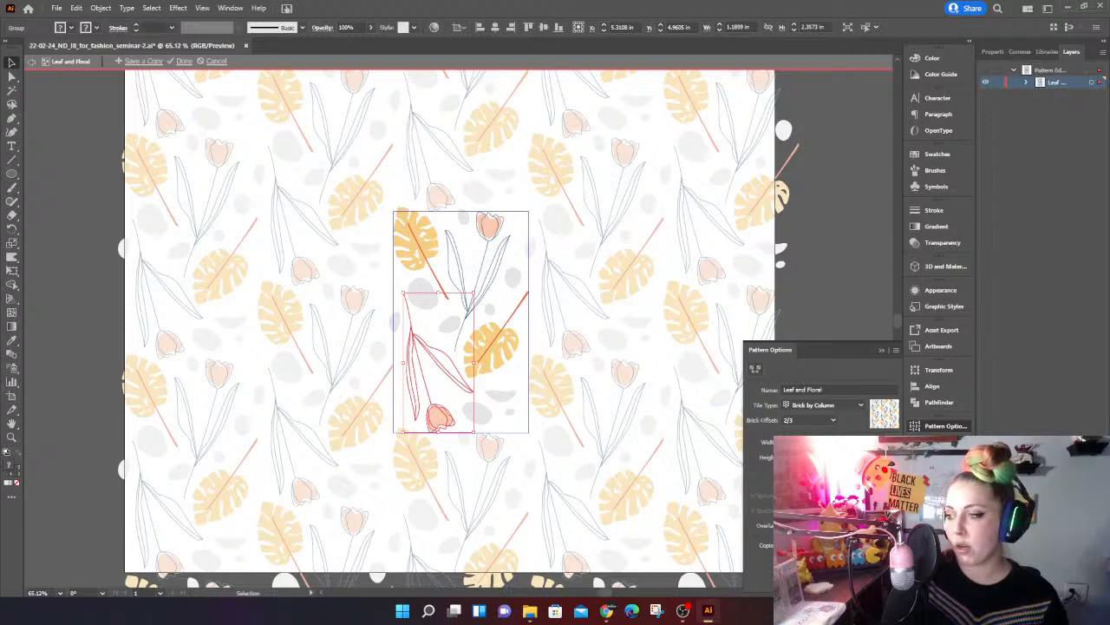
Step: Try the Hex by Row tile type, and return the pattern to Brick by Column with a 2/3 brick offset
{"action": "left_click", "coordinate": [862, 407]}
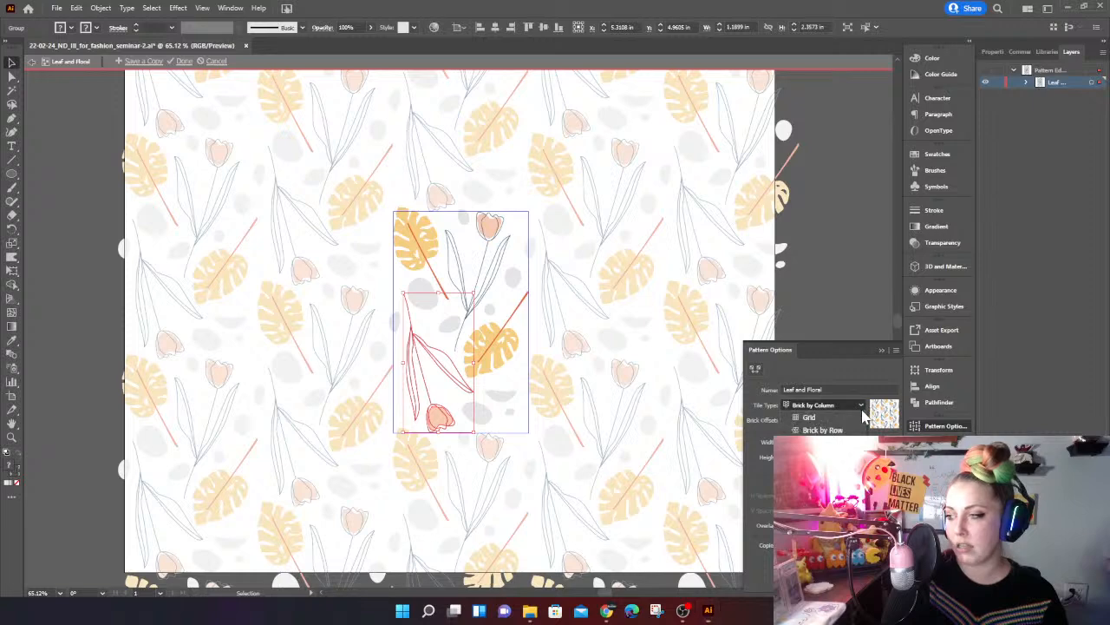
{"action": "left_click", "coordinate": [821, 467]}
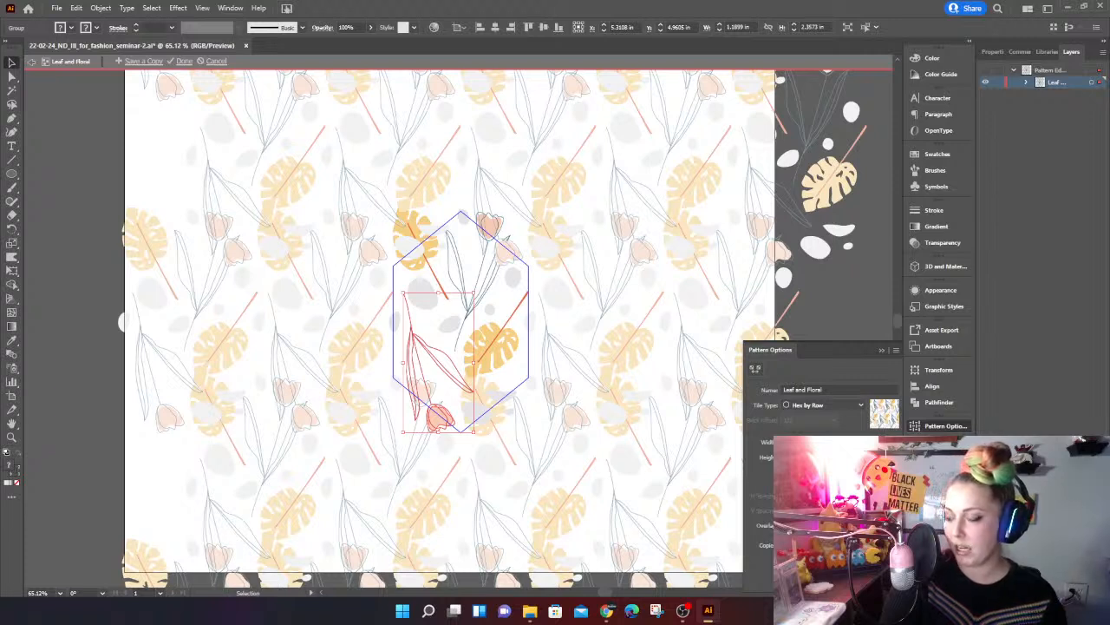
{"action": "left_click", "coordinate": [853, 407]}
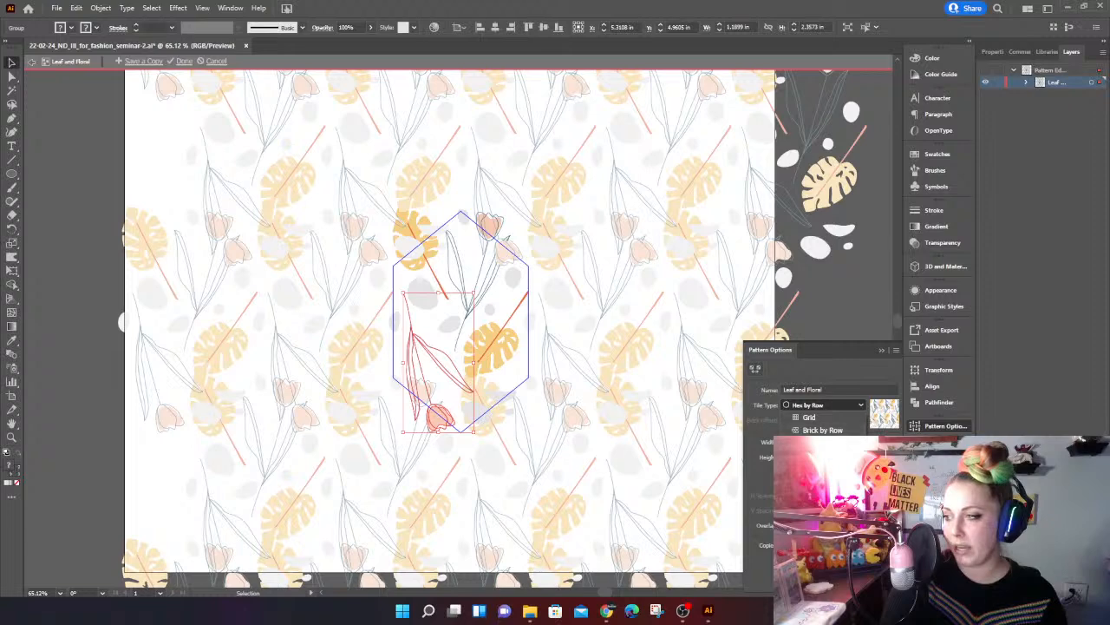
{"action": "left_click", "coordinate": [824, 442]}
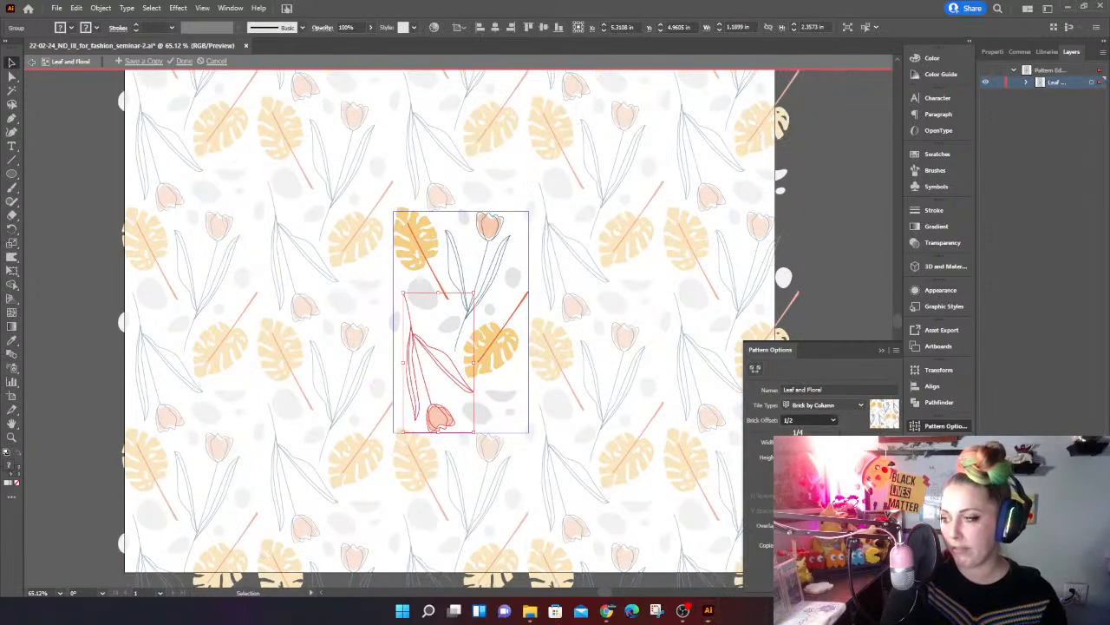
{"action": "left_click", "coordinate": [799, 469]}
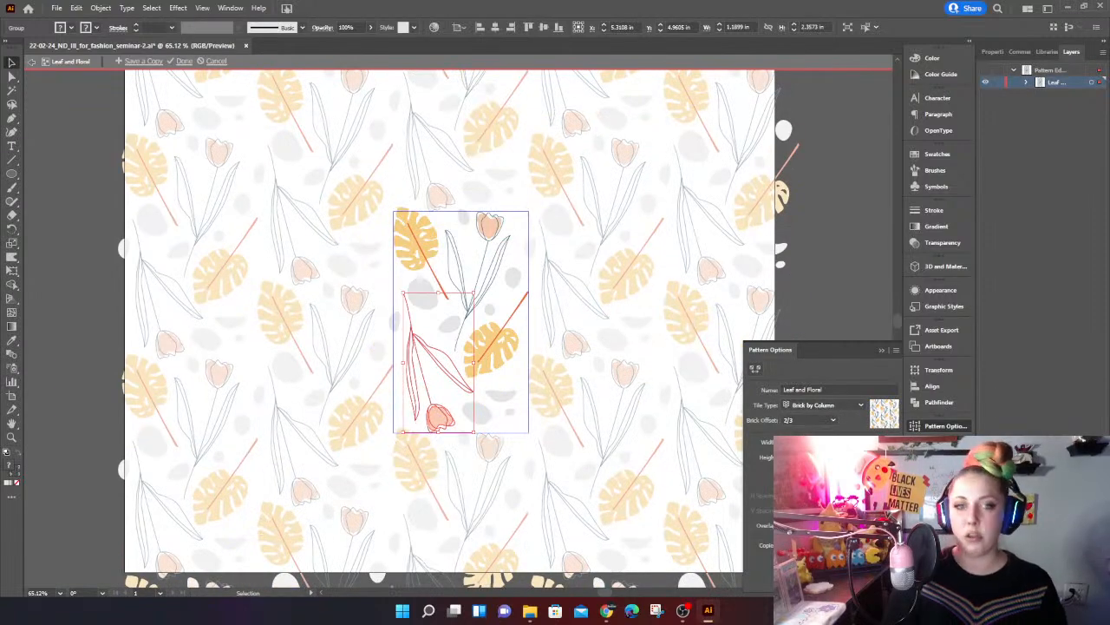
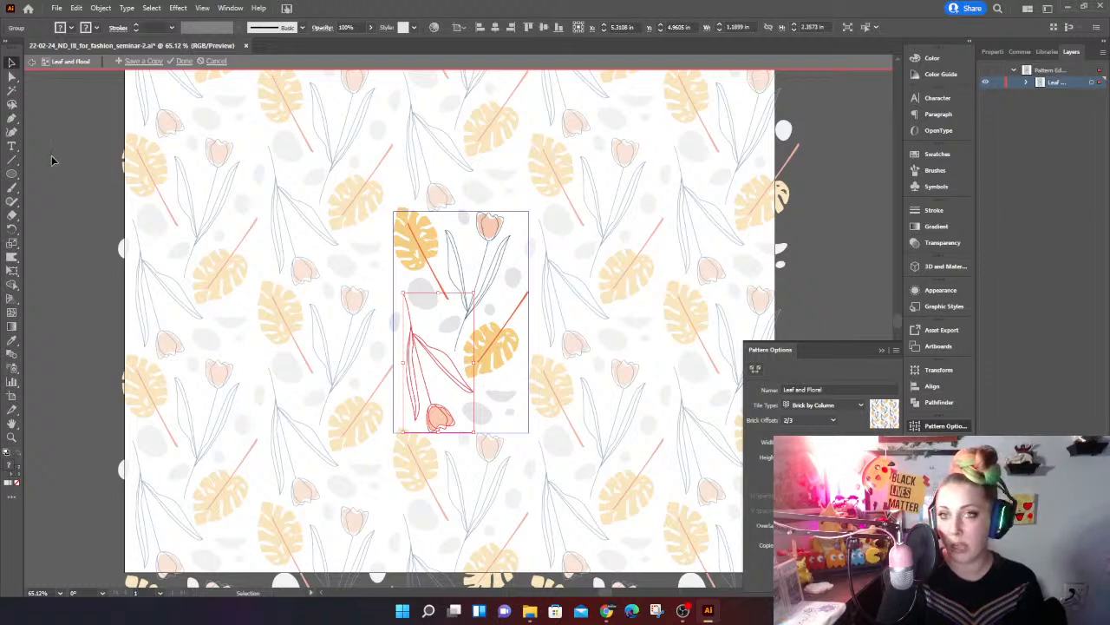
Step: Draw a rectangle about 2.41 by 3.90 in over the pattern tile, filled with the orange C=0 M=35 Y=85 K=0 swatch
{"action": "left_click", "coordinate": [9, 178]}
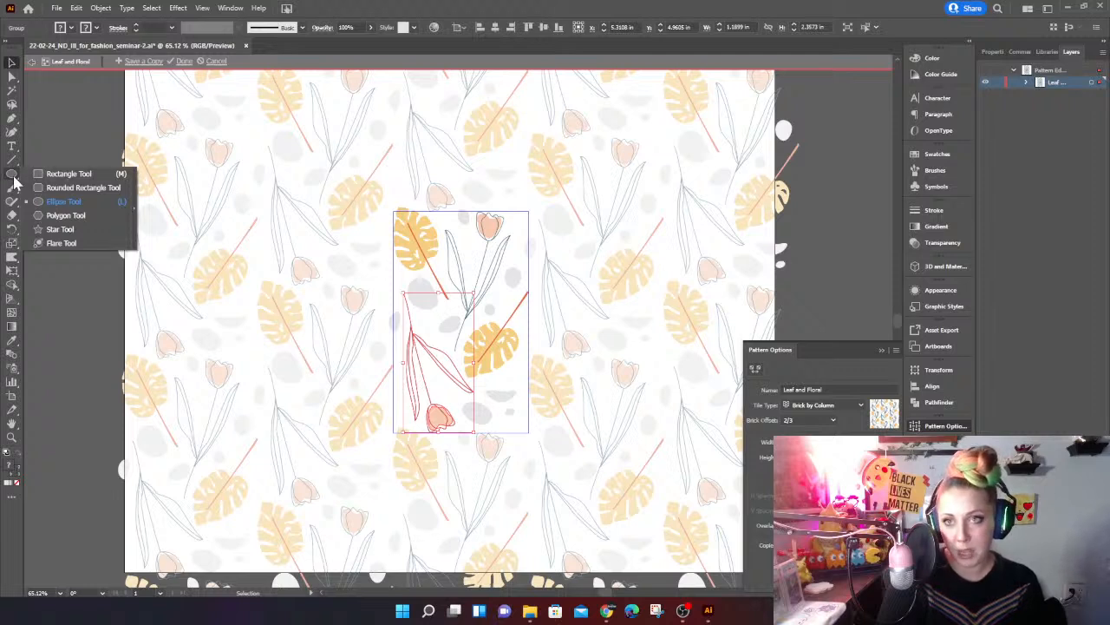
{"action": "left_click", "coordinate": [98, 174]}
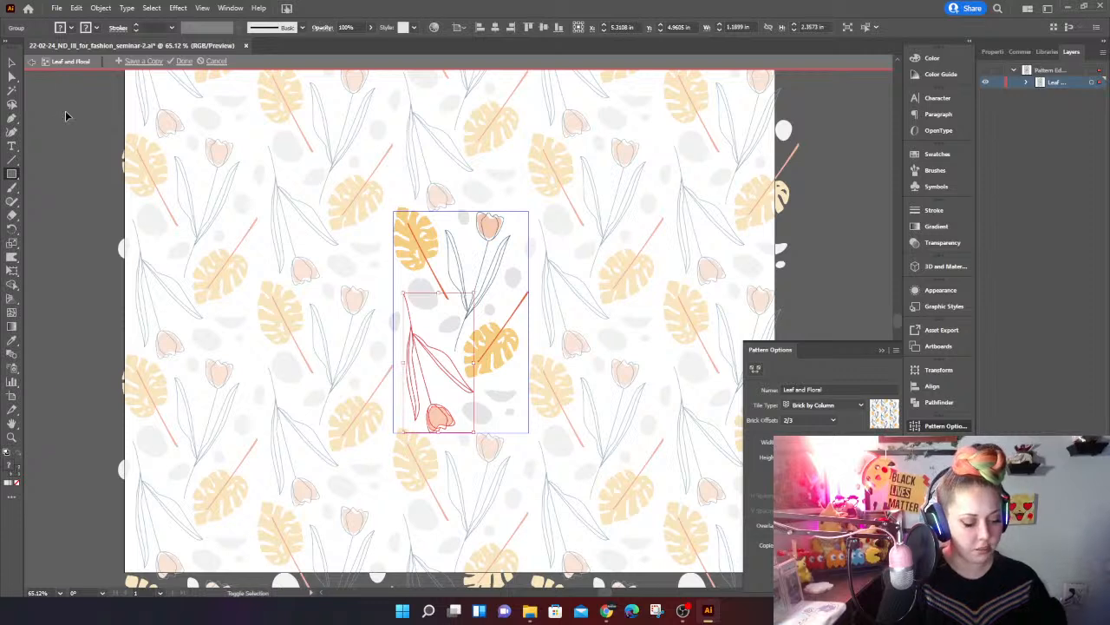
{"action": "key", "text": "ctrl+shift+a"}
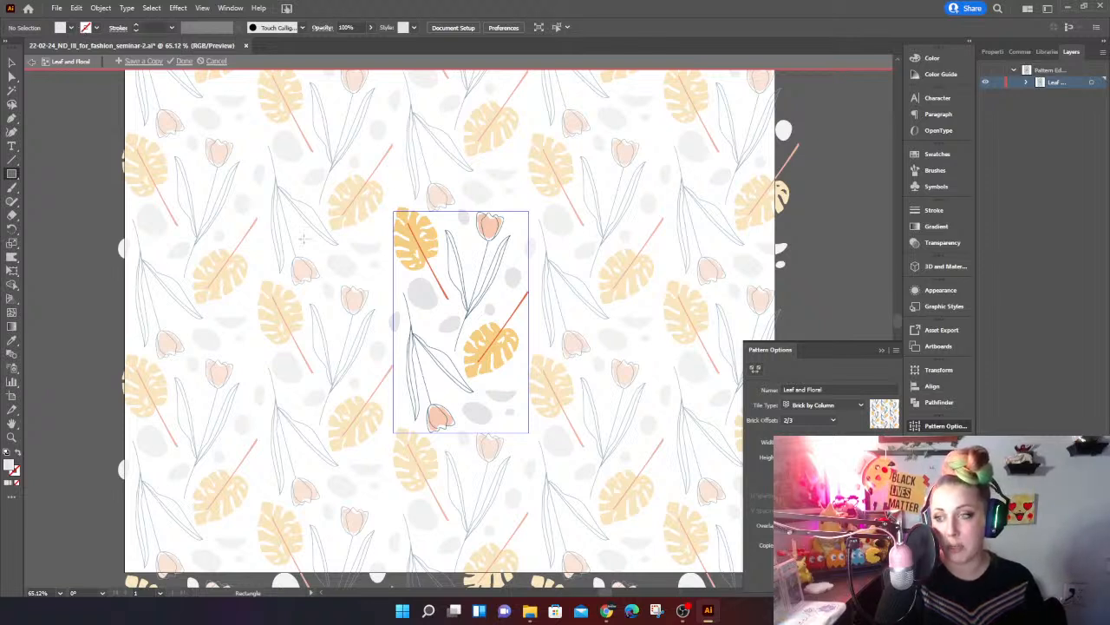
{"action": "left_click", "coordinate": [72, 28]}
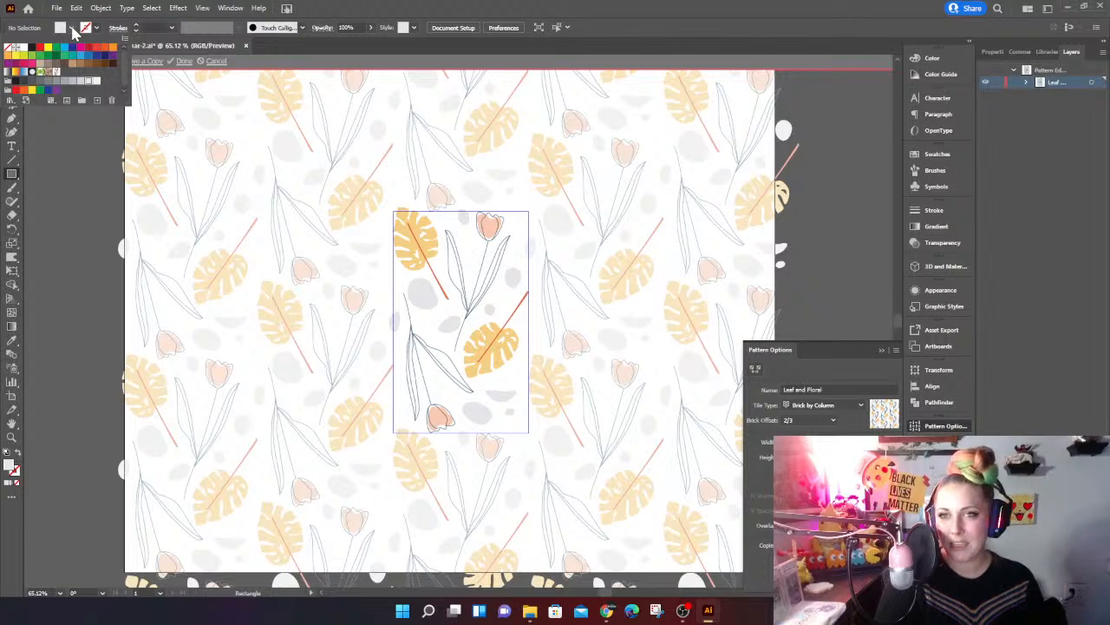
{"action": "scroll", "coordinate": [106, 83], "scroll_direction": "down", "scroll_amount": 1}
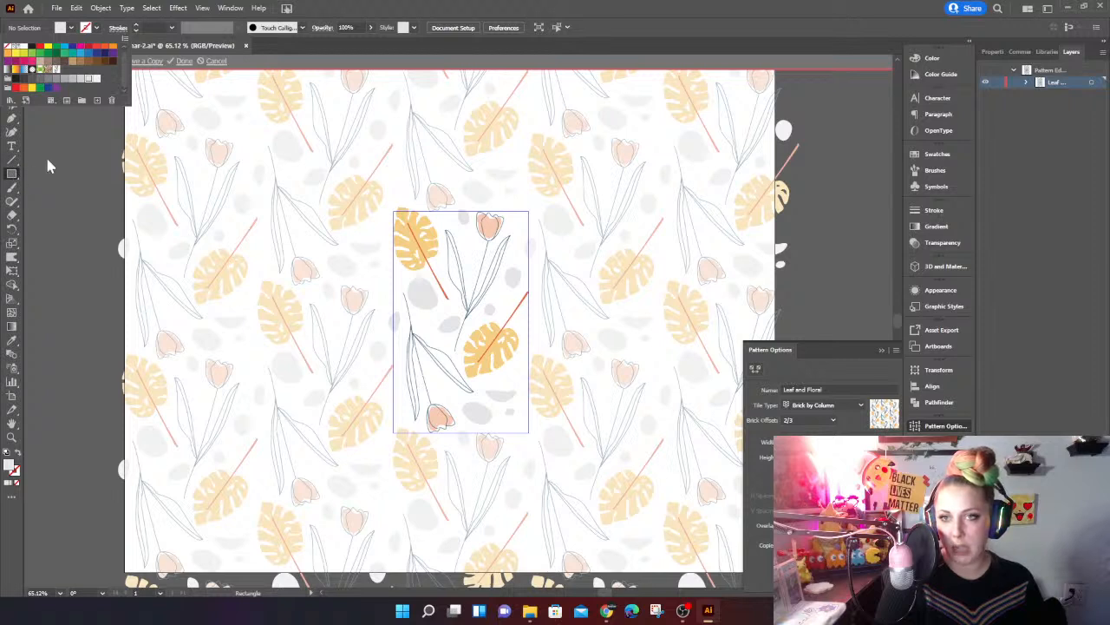
{"action": "scroll", "coordinate": [104, 77], "scroll_direction": "up", "scroll_amount": 1}
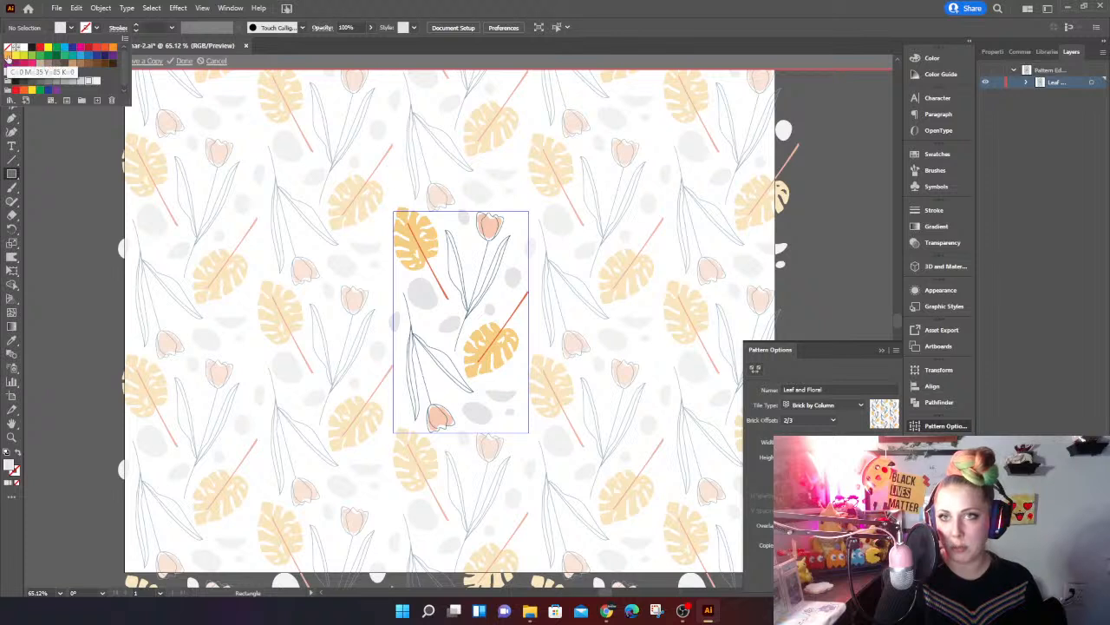
{"action": "left_click", "coordinate": [9, 52]}
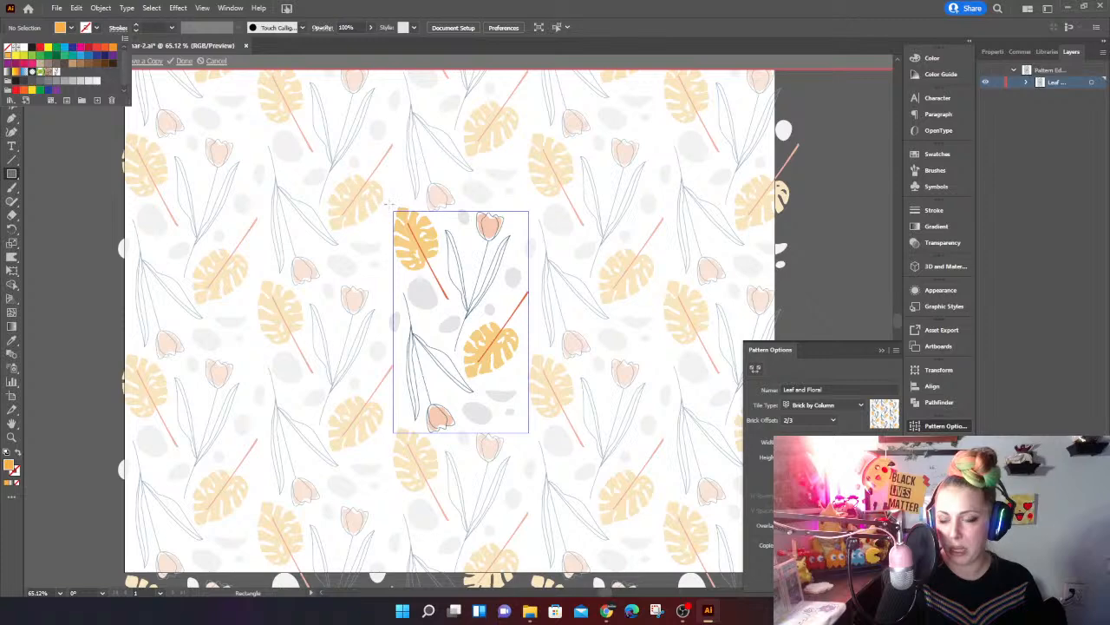
{"action": "left_click_drag", "start_coordinate": [386, 204], "coordinate": [499, 383]}
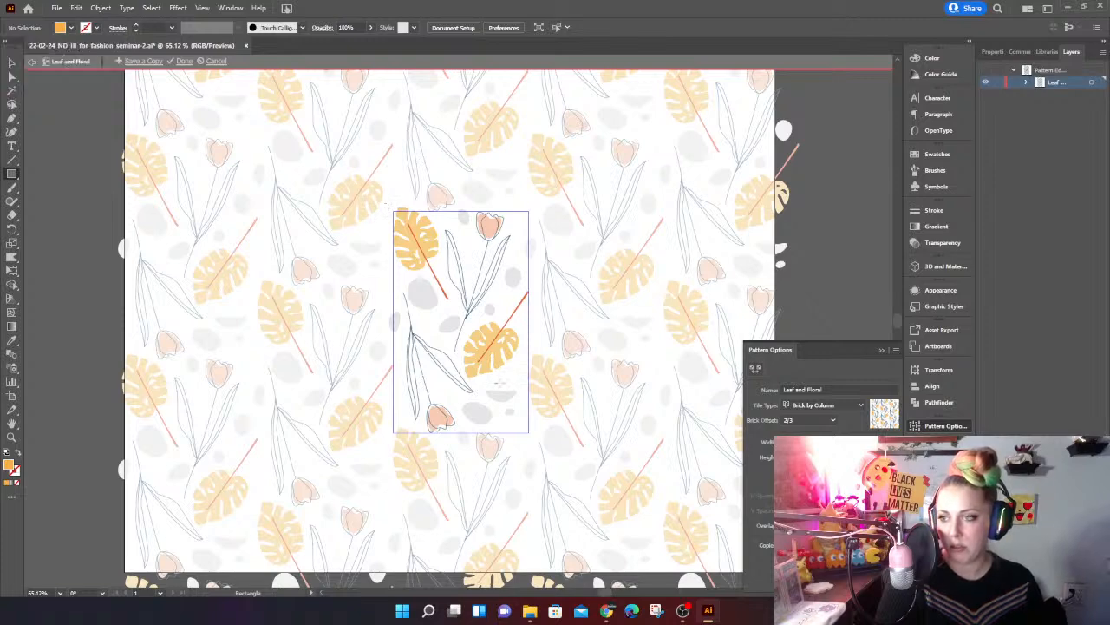
{"action": "mouse_move", "coordinate": [386, 203]}
{"action": "left_mouse_down"}
{"action": "mouse_move", "coordinate": [434, 248]}
{"action": "mouse_move", "coordinate": [539, 440]}
{"action": "mouse_move", "coordinate": [529, 431]}
{"action": "left_mouse_up"}
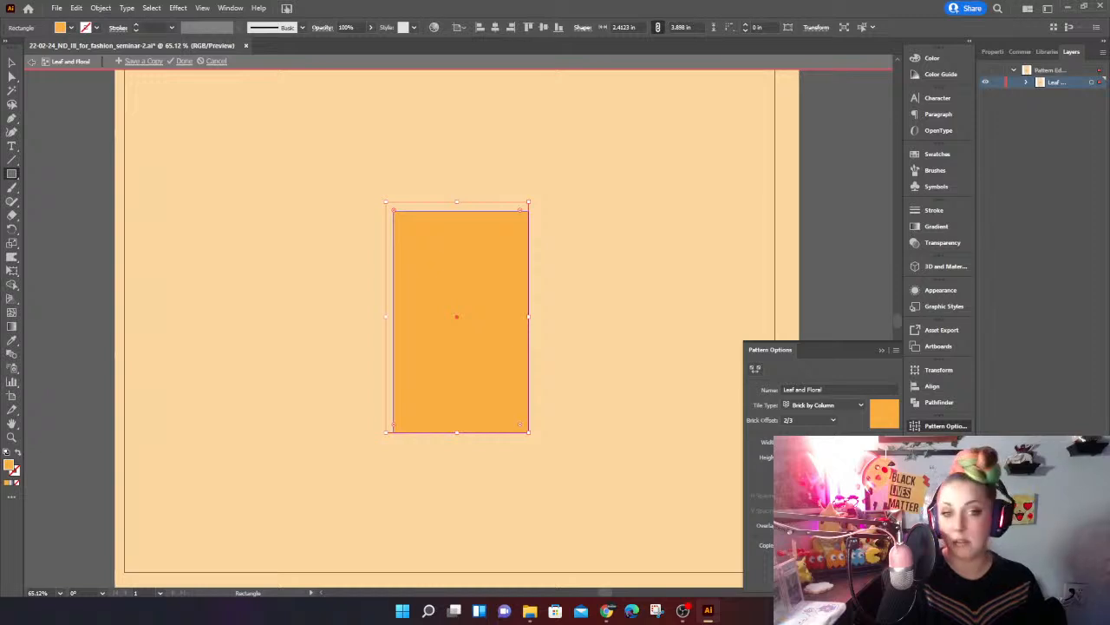
Step: Expand the pattern's layer contents and send the orange rectangle behind all the leaf, tulip and dot motifs
{"action": "left_click", "coordinate": [1027, 83]}
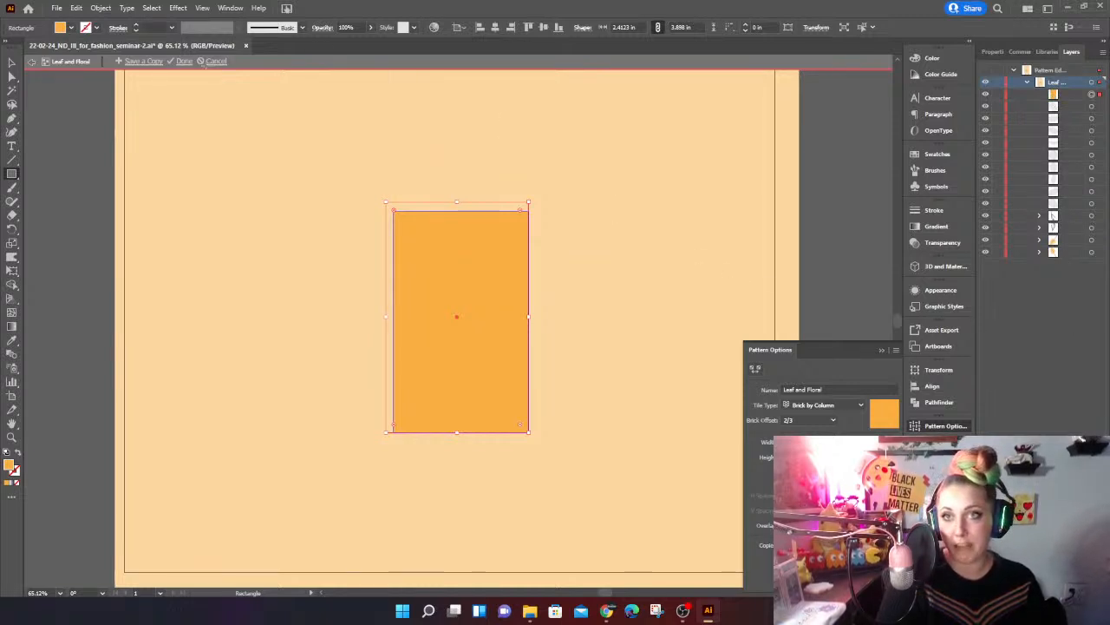
{"action": "left_click", "coordinate": [12, 63]}
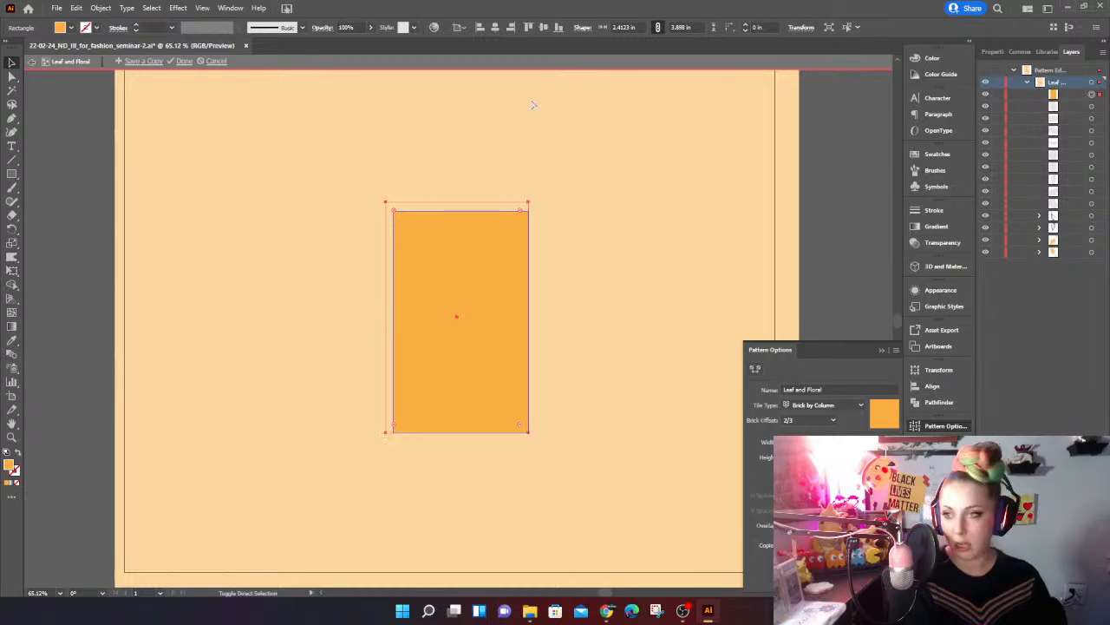
{"action": "key", "text": "ctrl+shift+bracketleft"}
{"action": "key", "text": "ctrl+shift+bracketright"}
{"action": "key", "text": "ctrl+shift+bracketleft"}
{"action": "key", "text": "ctrl+shift+bracketright"}
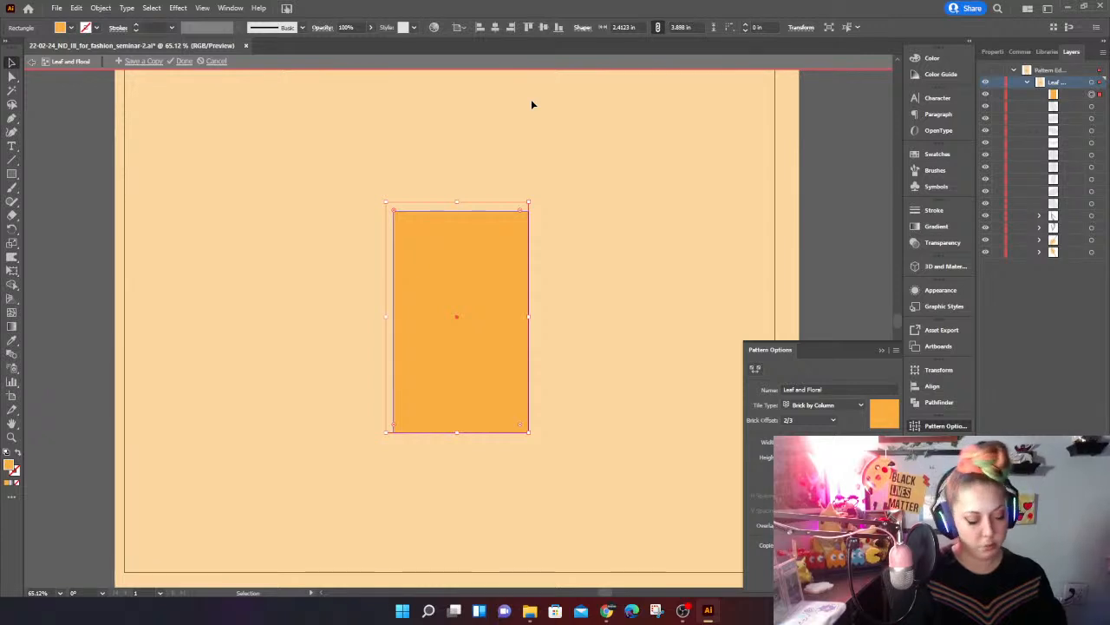
{"action": "key", "text": "ctrl"}
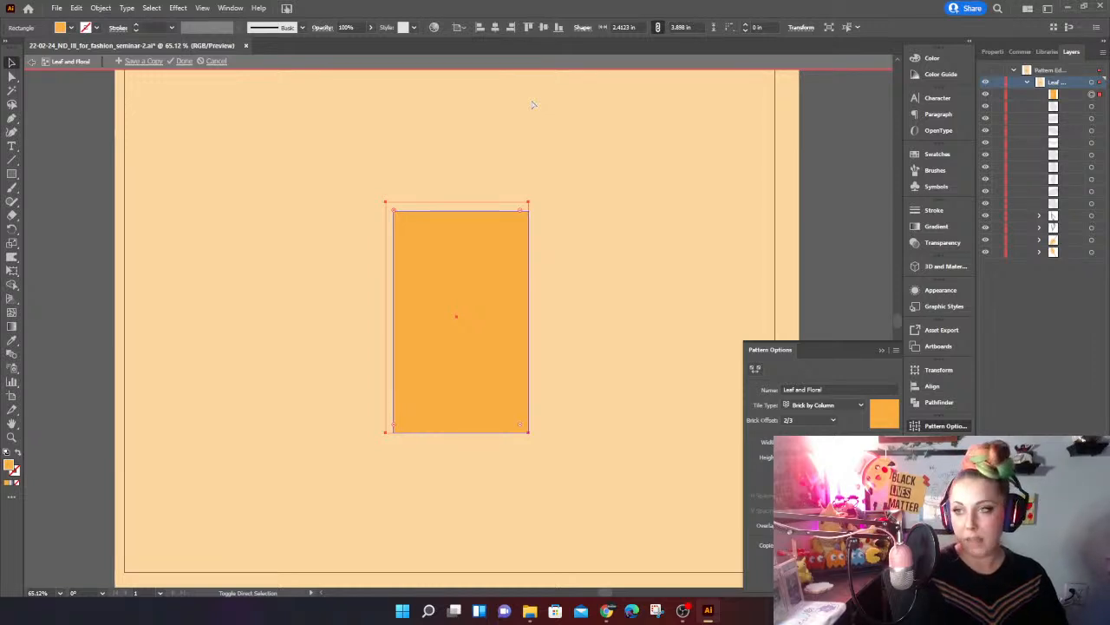
{"action": "key", "text": "ctrl+v"}
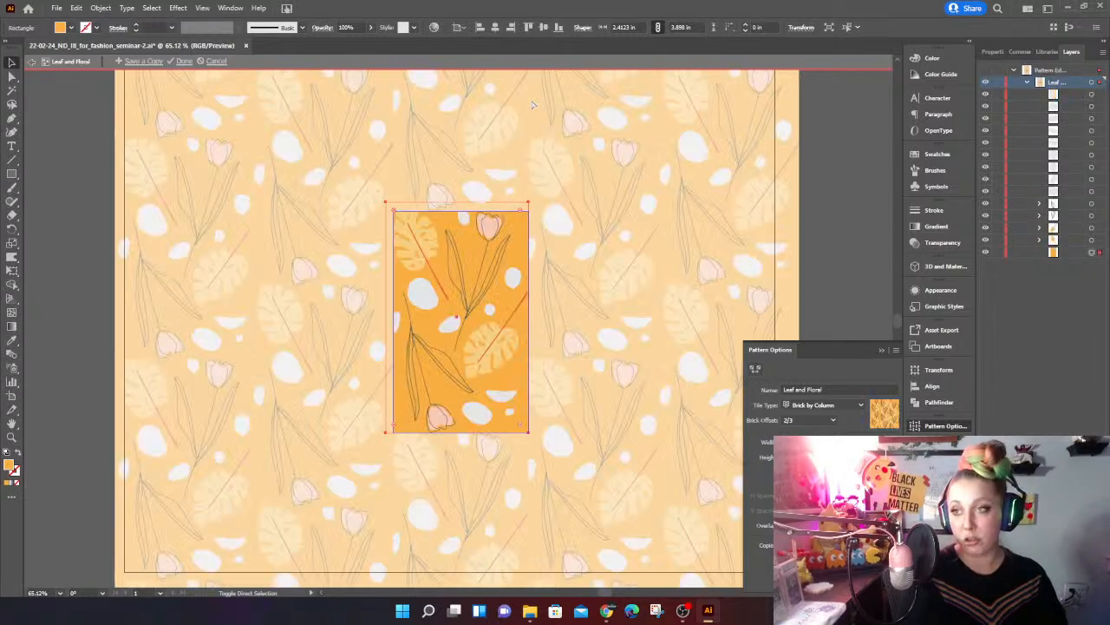
Step: Undo and redo the orange rectangle's stacking change to compare, ending with the rectangle at the back
{"action": "key", "text": "ctrl+z"}
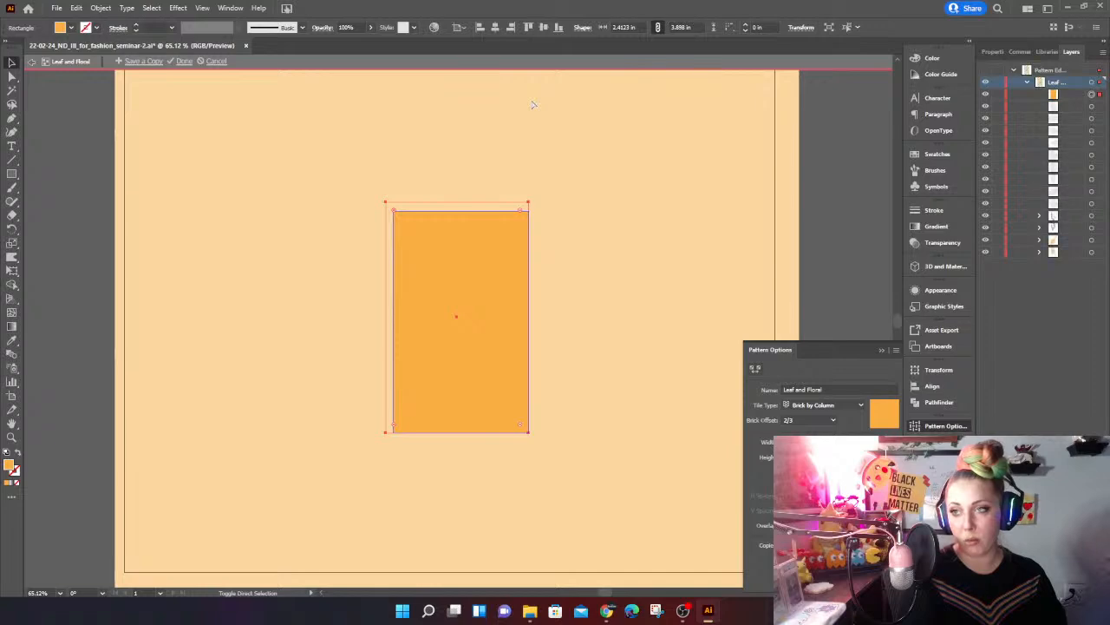
{"action": "key", "text": "ctrl+shift+z"}
{"action": "key", "text": "ctrl+z"}
{"action": "key", "text": "ctrl+shift+z"}
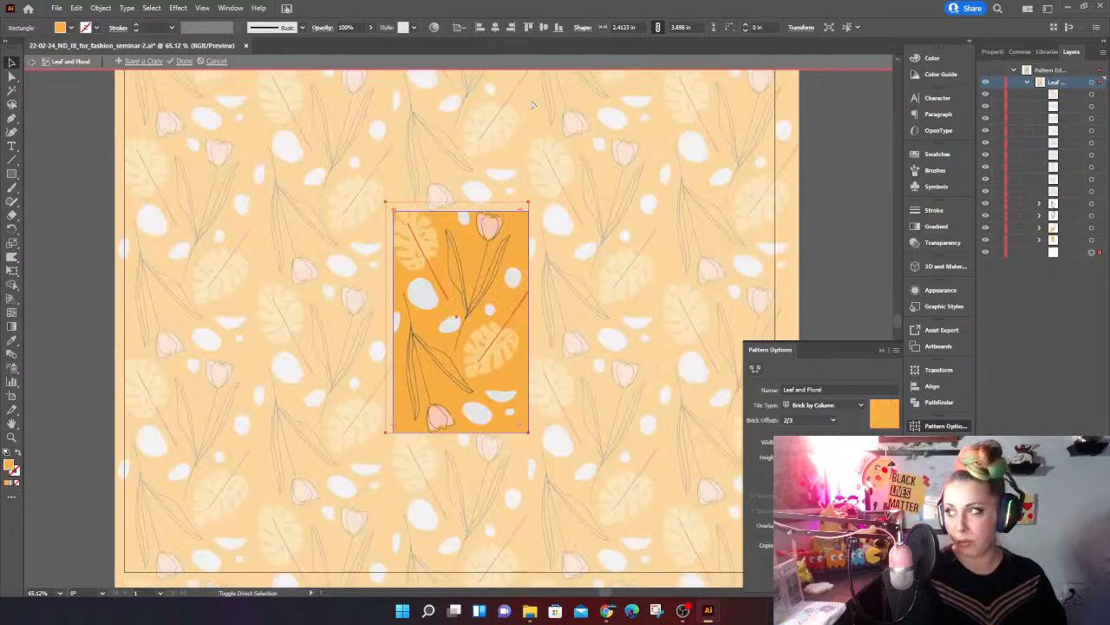
{"action": "key", "text": "ctrl+z"}
{"action": "key", "text": "ctrl+shift+z"}
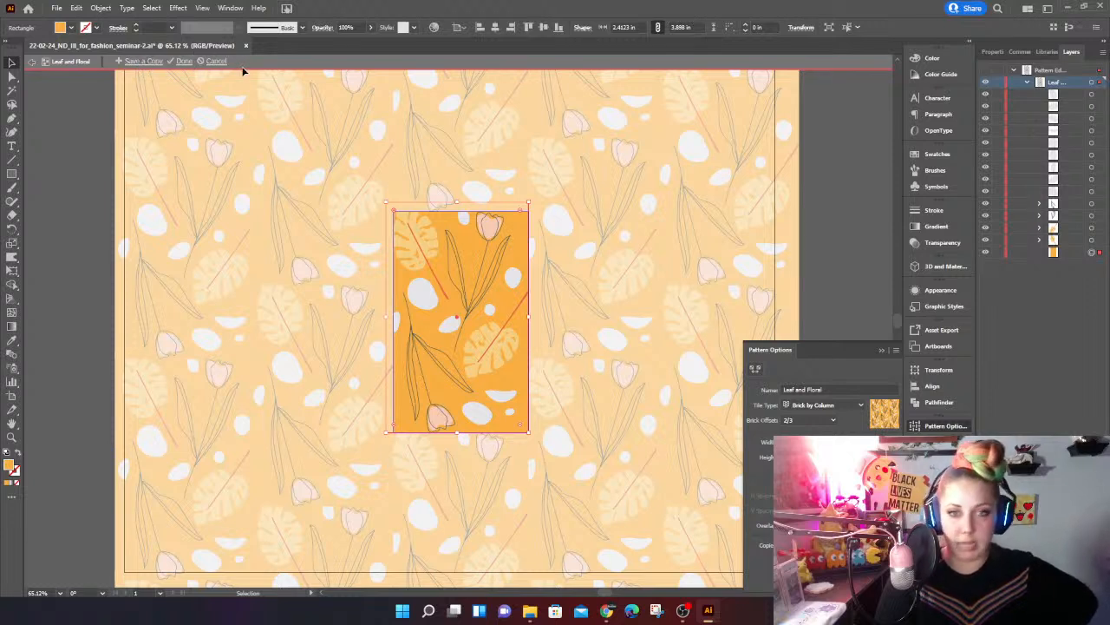
Step: Finish editing the Leaf and Floral pattern, and display the document's swatches as large thumbnails
{"action": "left_click", "coordinate": [184, 61]}
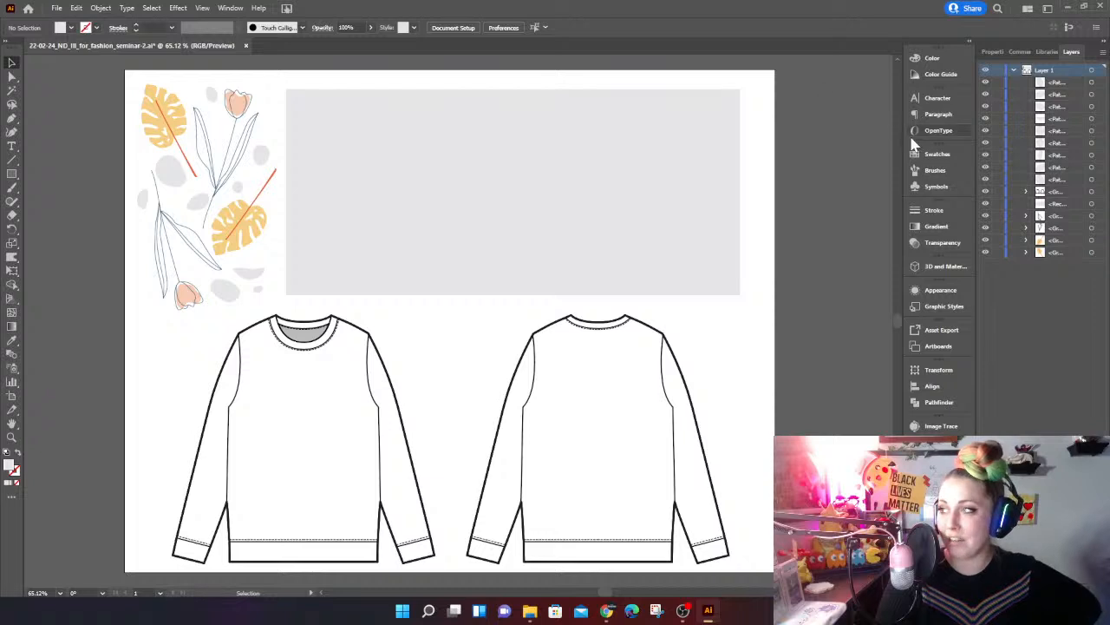
{"action": "left_click", "coordinate": [933, 156]}
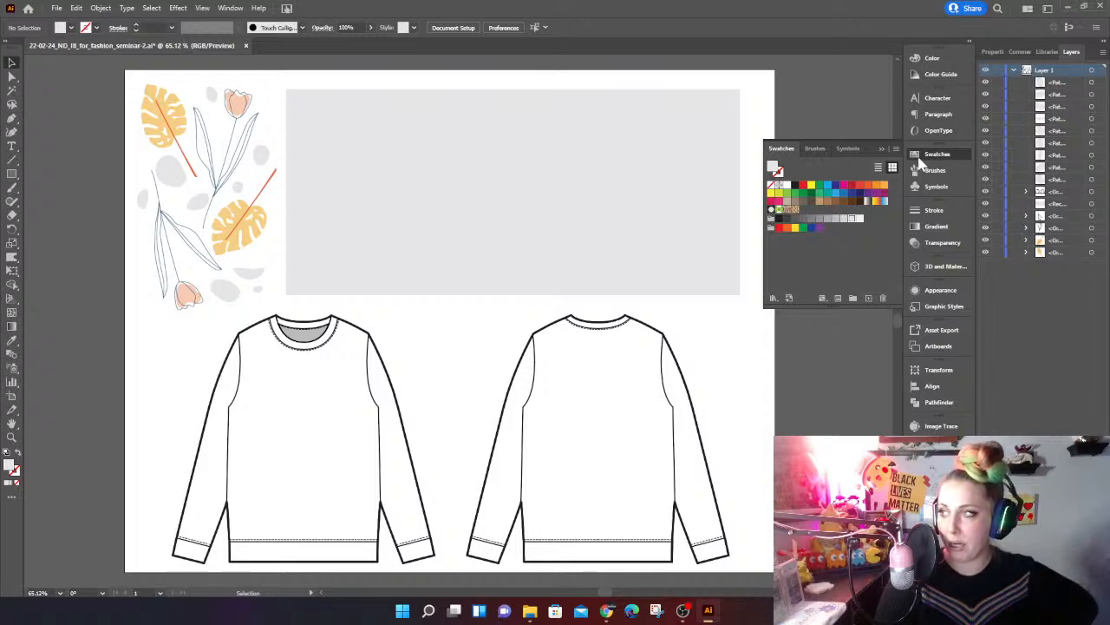
{"action": "left_click", "coordinate": [896, 149]}
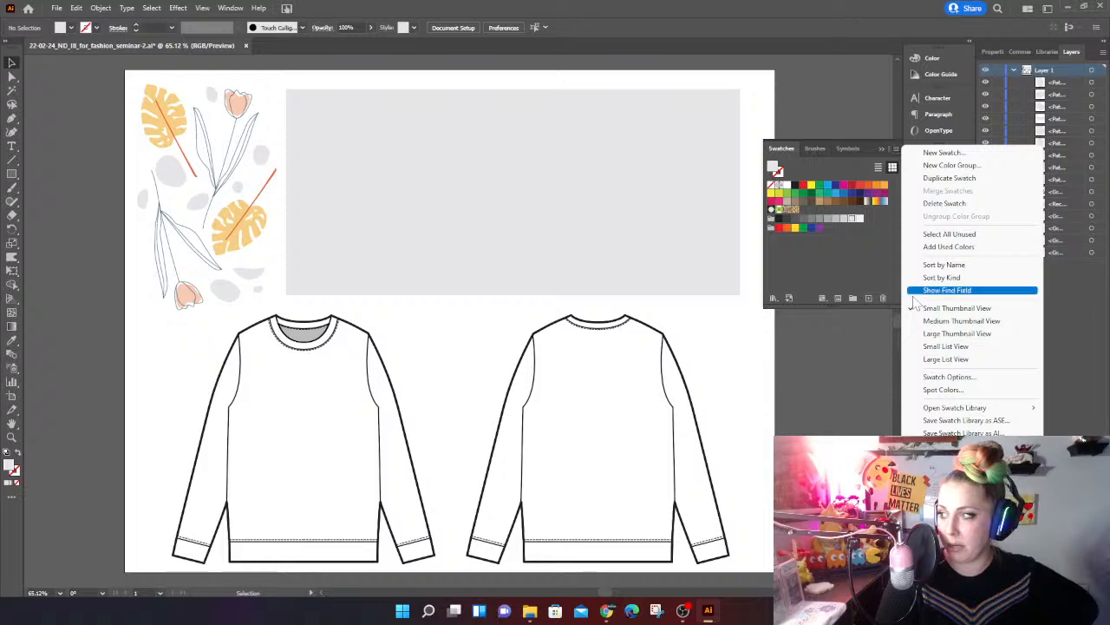
{"action": "left_click", "coordinate": [928, 333]}
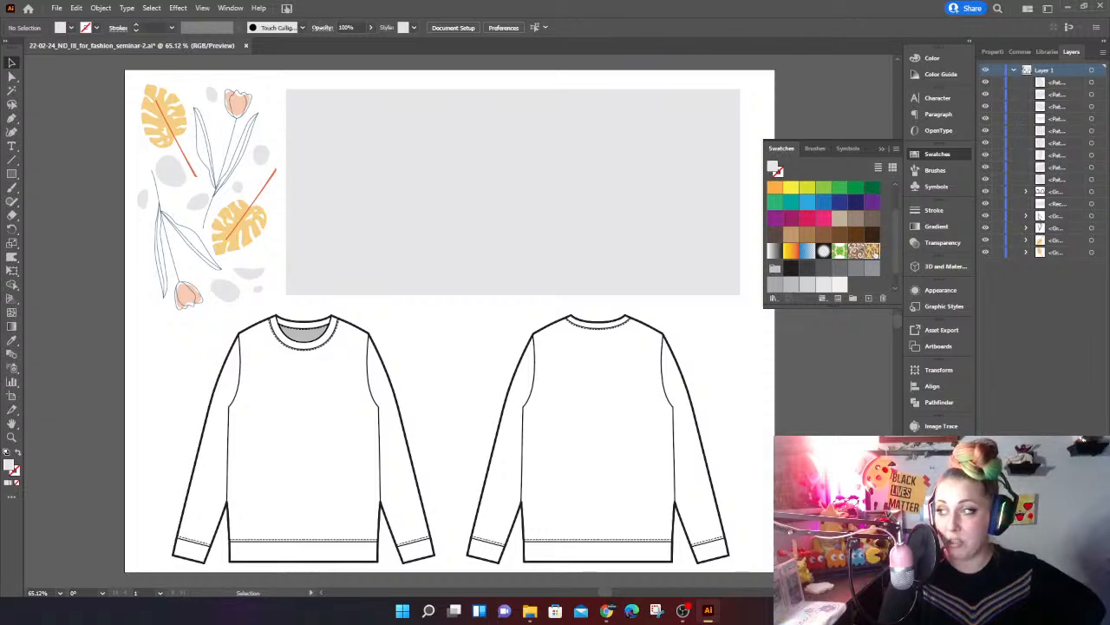
Step: Reopen the Leaf and Floral swatch in pattern editing mode twice to inspect it, returning to the artwork each time
{"action": "double_click", "coordinate": [872, 251]}
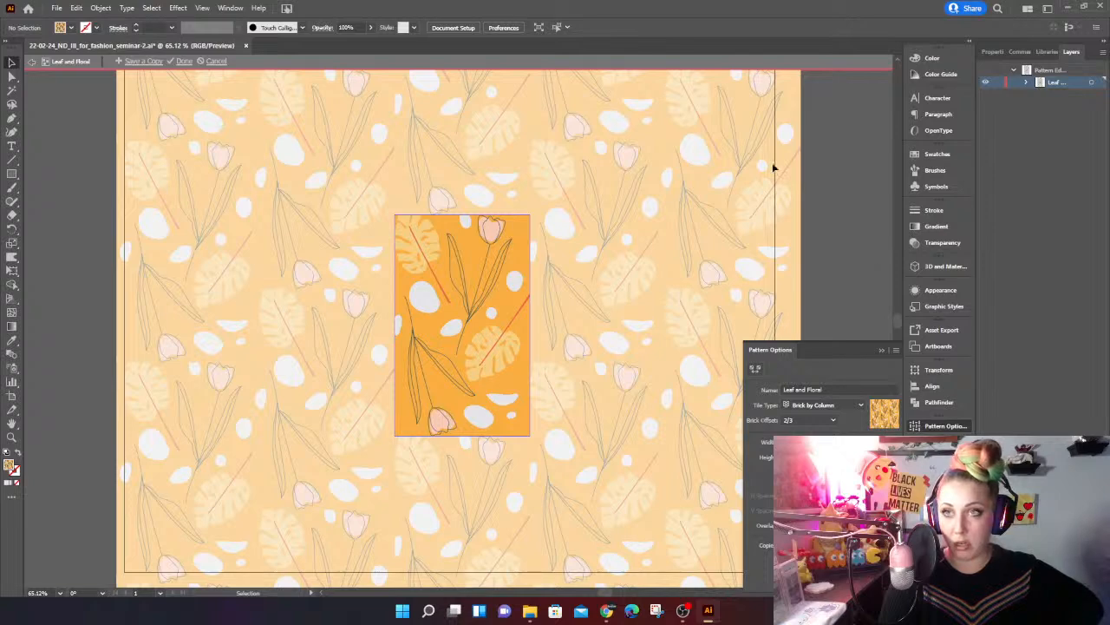
{"action": "left_click", "coordinate": [183, 61]}
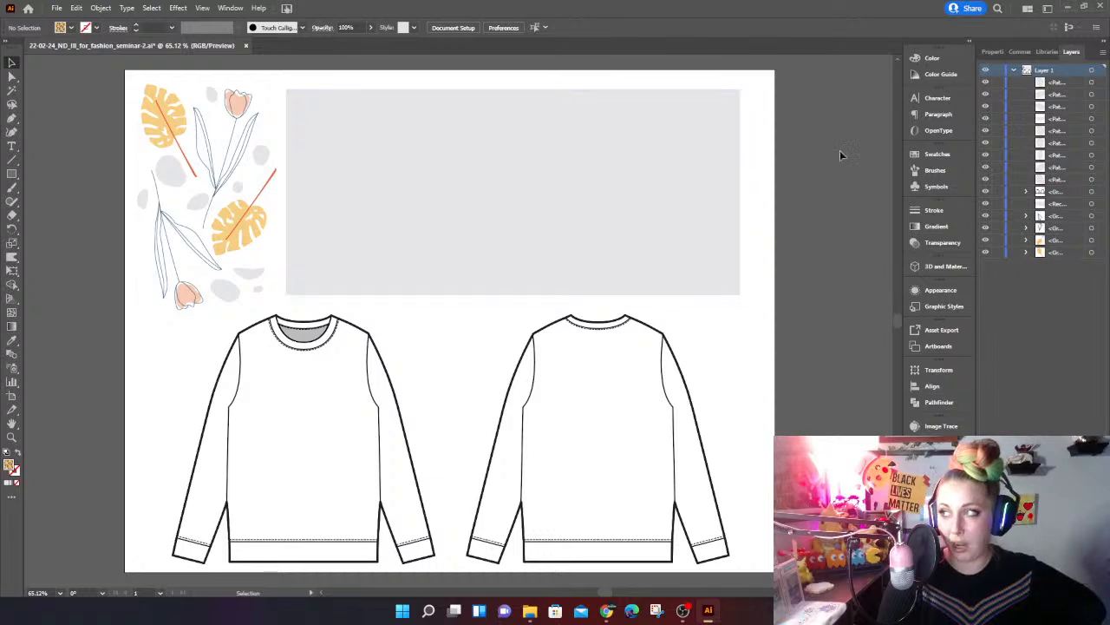
{"action": "left_click", "coordinate": [937, 154]}
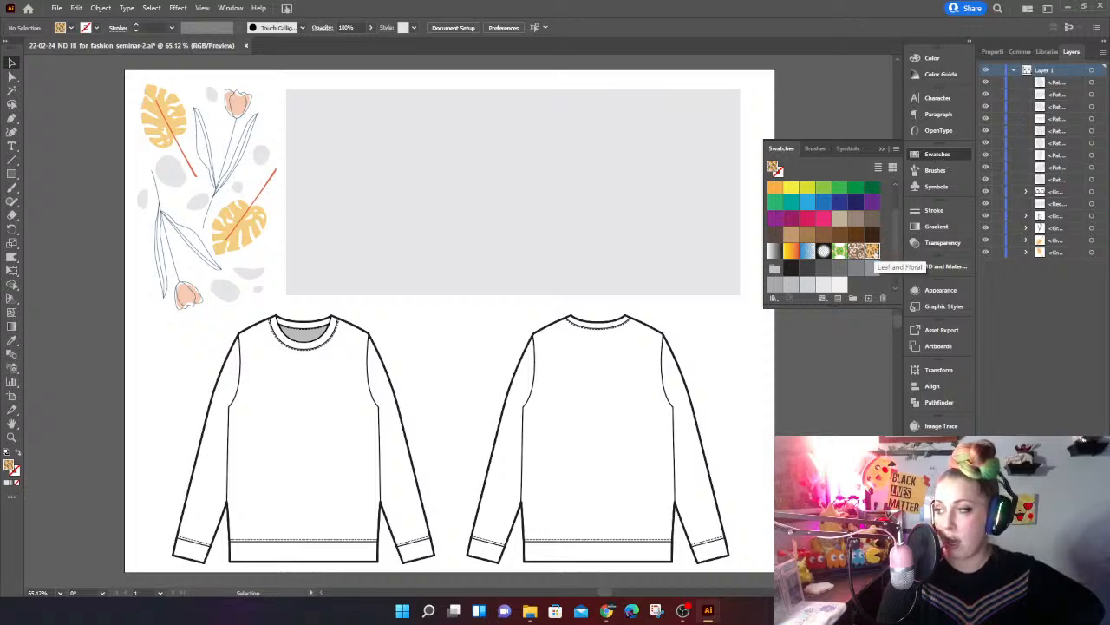
{"action": "double_click", "coordinate": [870, 253]}
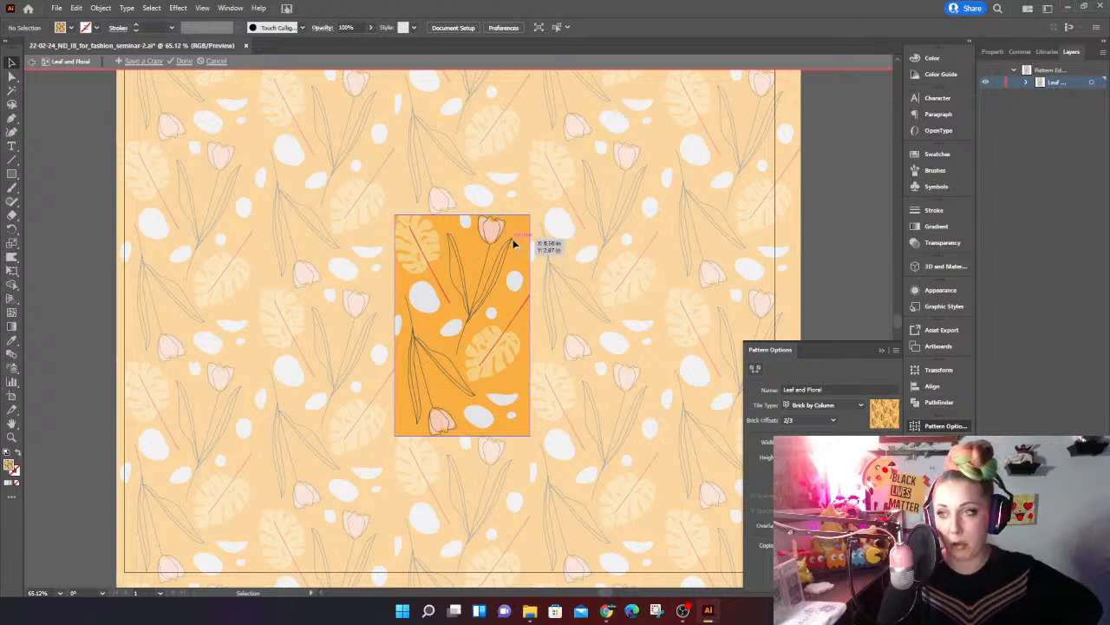
{"action": "left_click_drag", "start_coordinate": [487, 254], "coordinate": [486, 247]}
{"action": "left_click", "coordinate": [184, 61]}
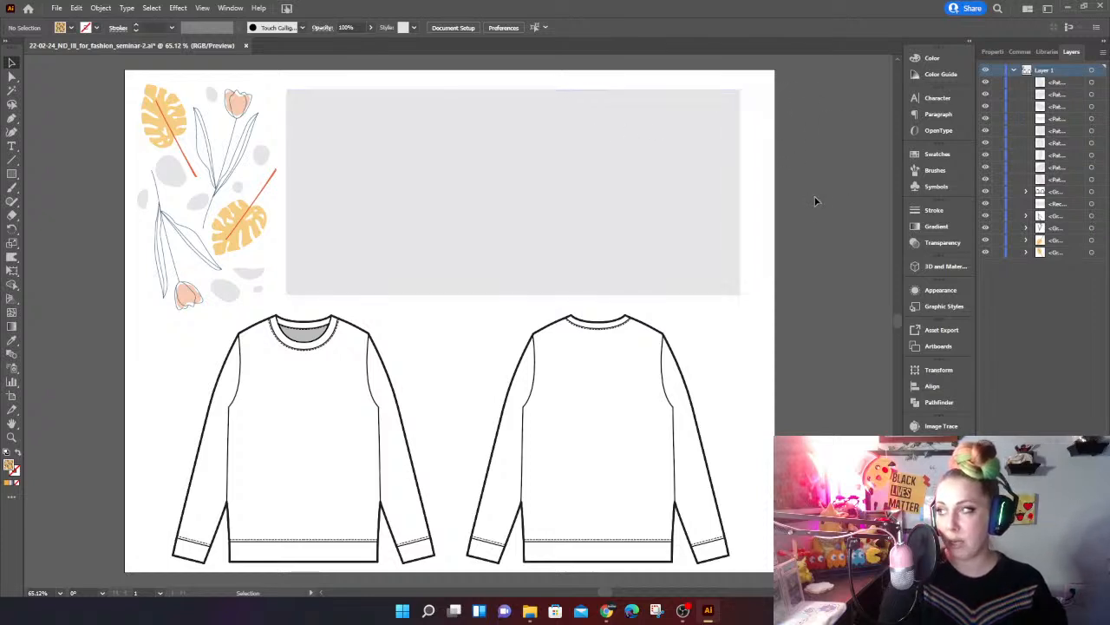
Step: Fill the large grey fabric swatch rectangle above the sweatshirts with the Leaf and Floral pattern
{"action": "left_click", "coordinate": [520, 251]}
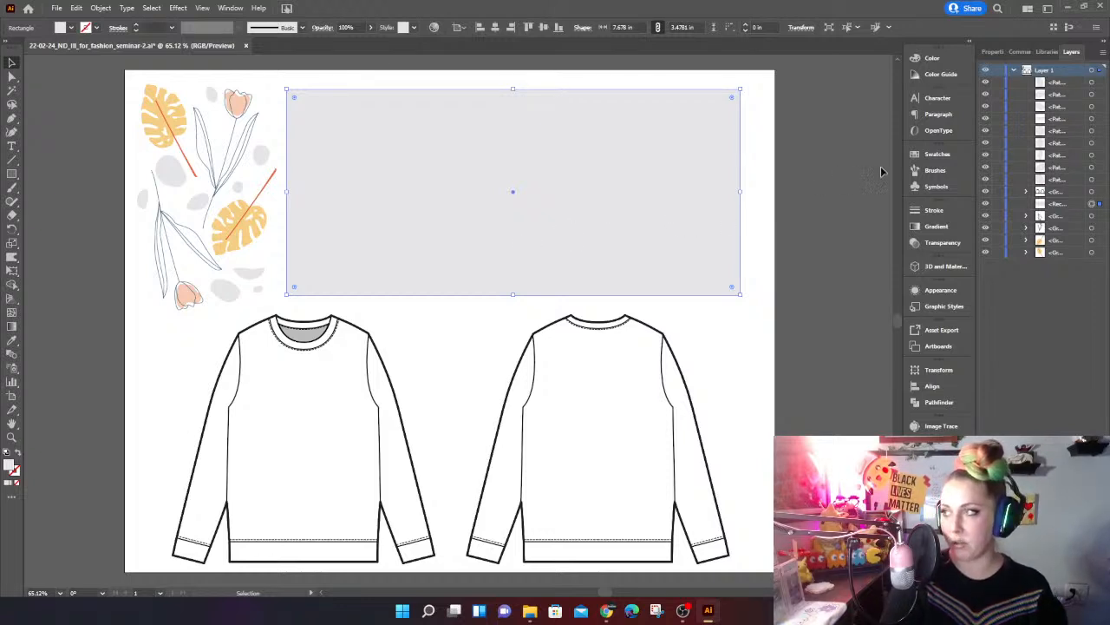
{"action": "left_click", "coordinate": [917, 155]}
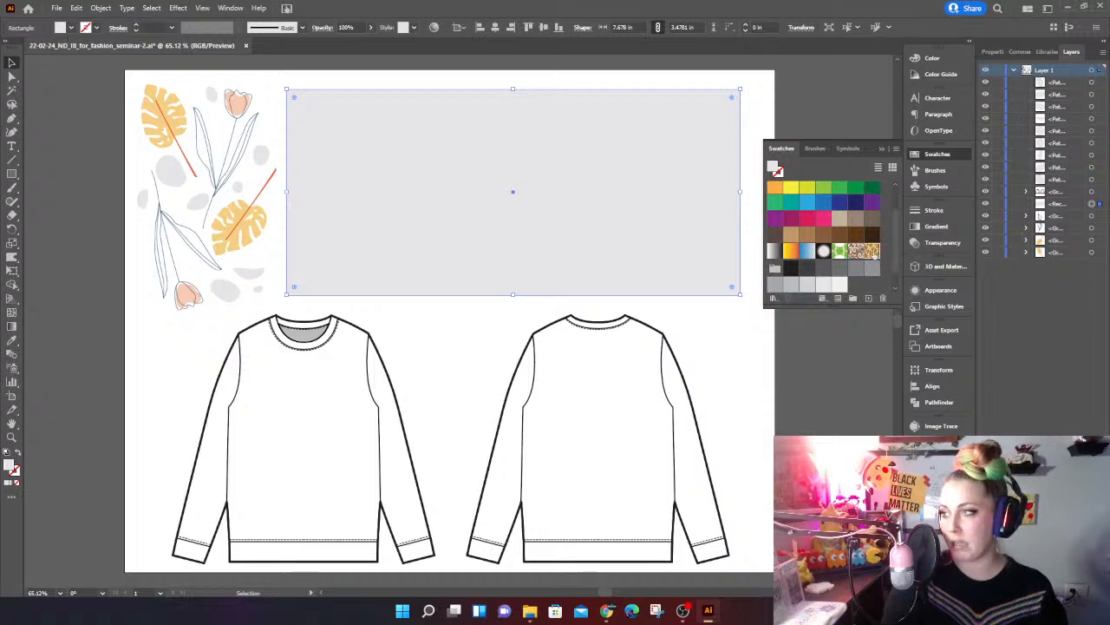
{"action": "left_click", "coordinate": [870, 252]}
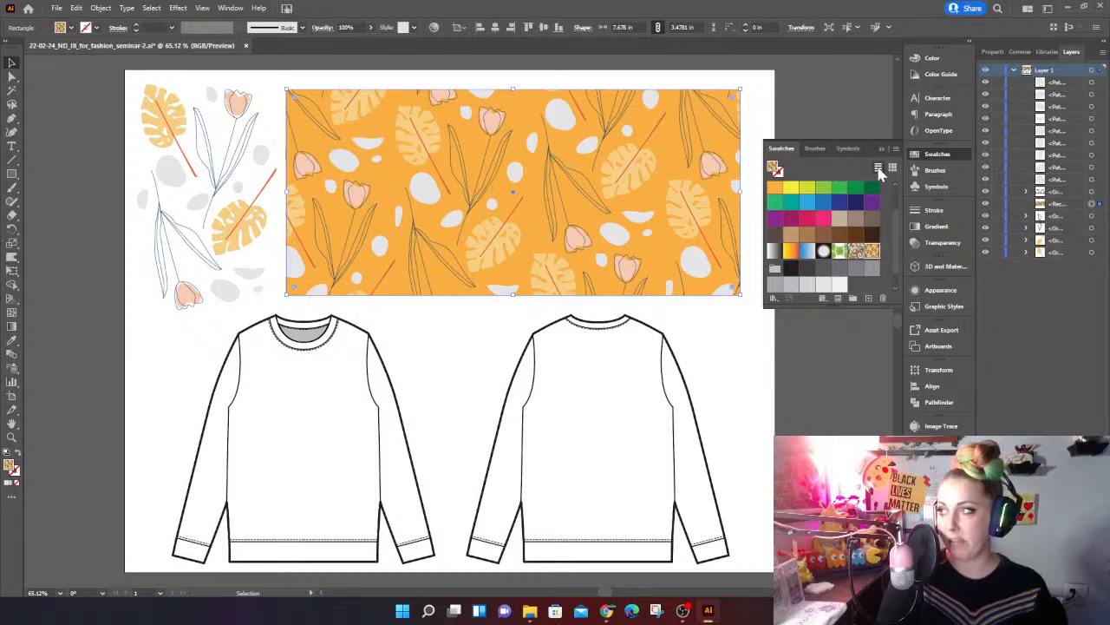
Step: Collapse the swatches and clear the selection of the fabric swatch and sweatshirt flats
{"action": "left_click", "coordinate": [883, 151]}
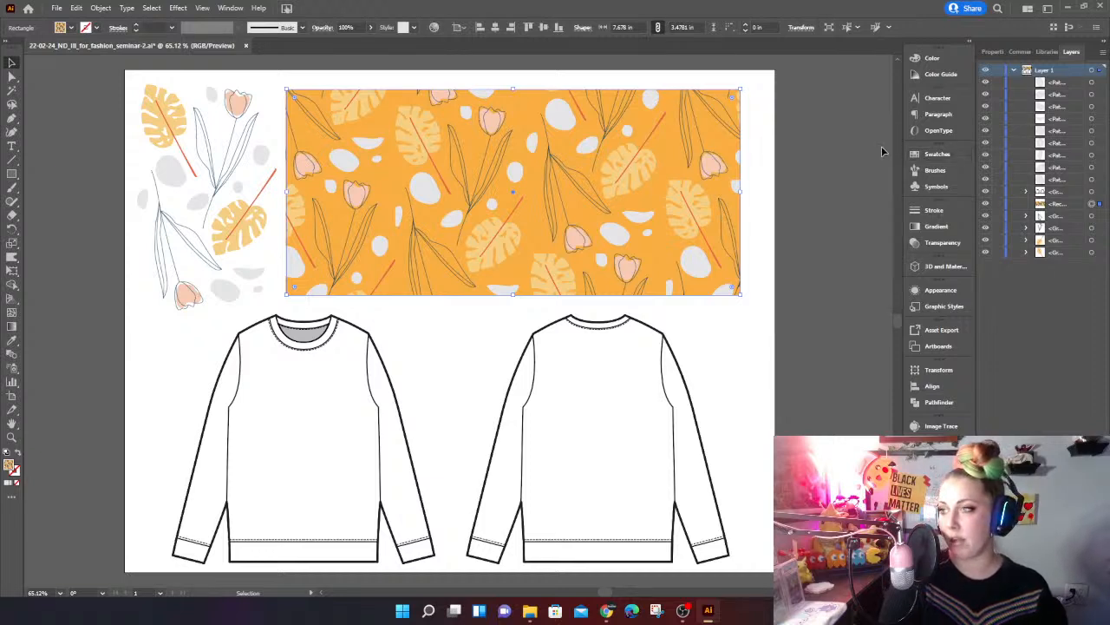
{"action": "left_click", "coordinate": [770, 118]}
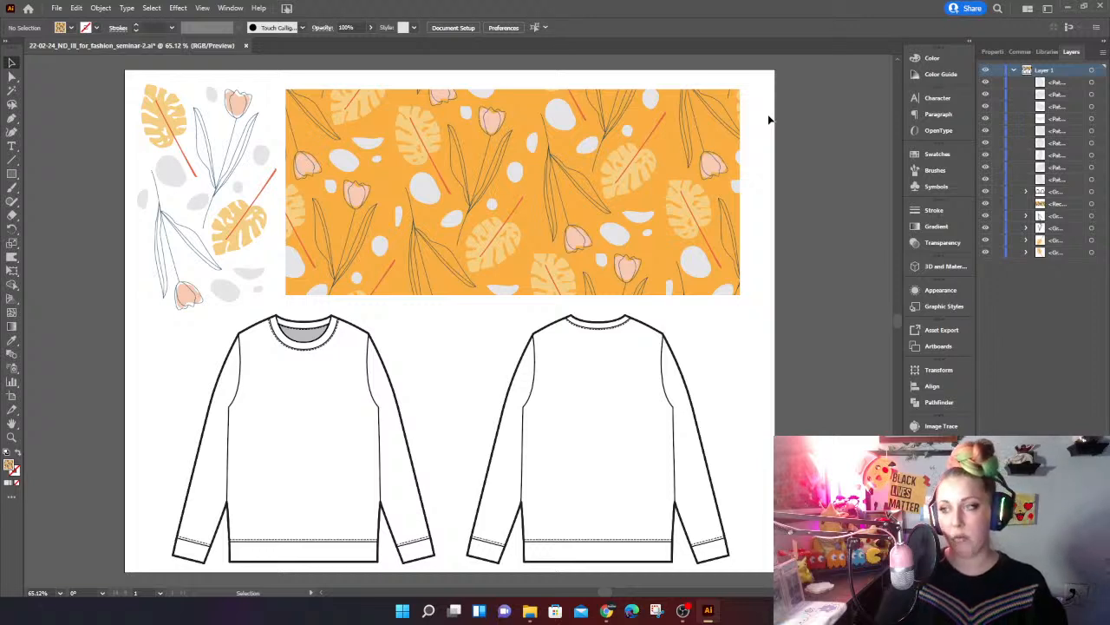
{"action": "left_click", "coordinate": [564, 326]}
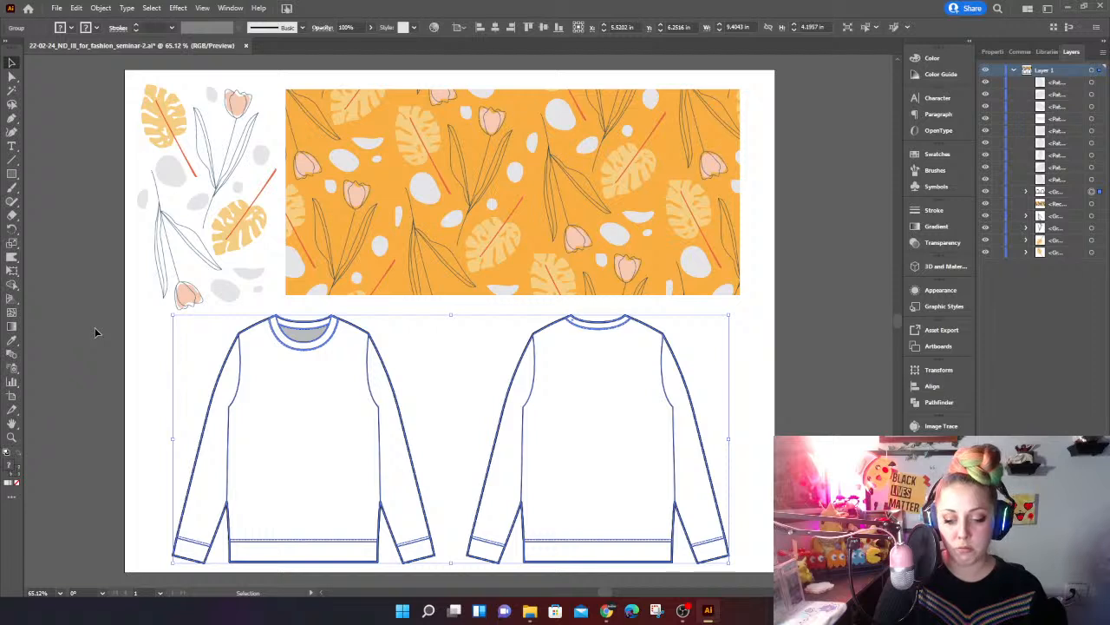
{"action": "left_click", "coordinate": [483, 216]}
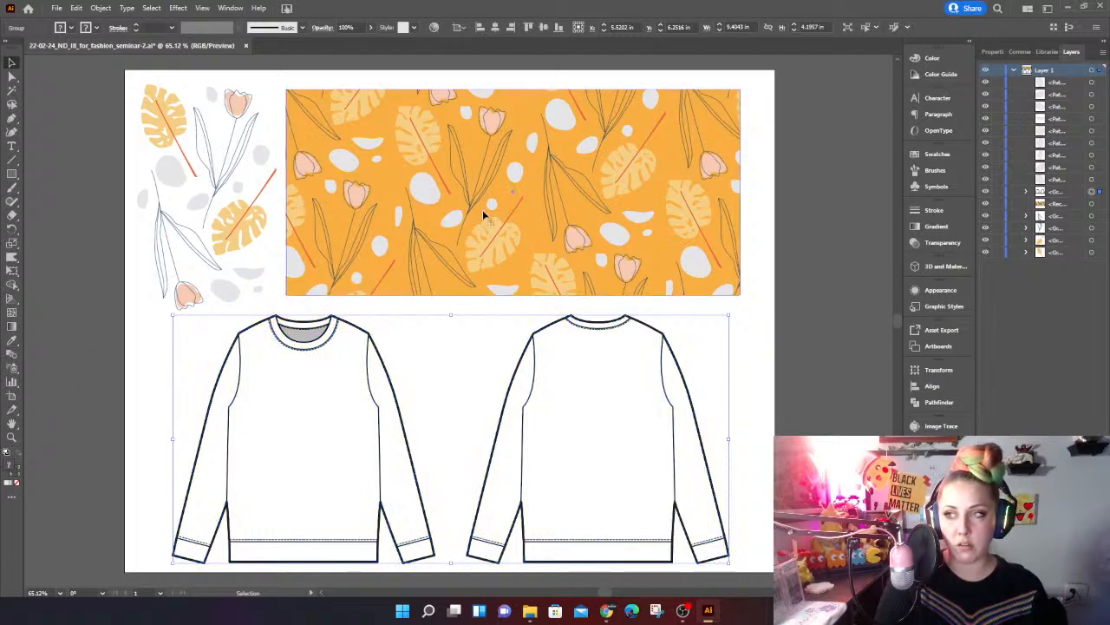
{"action": "left_click", "coordinate": [109, 287]}
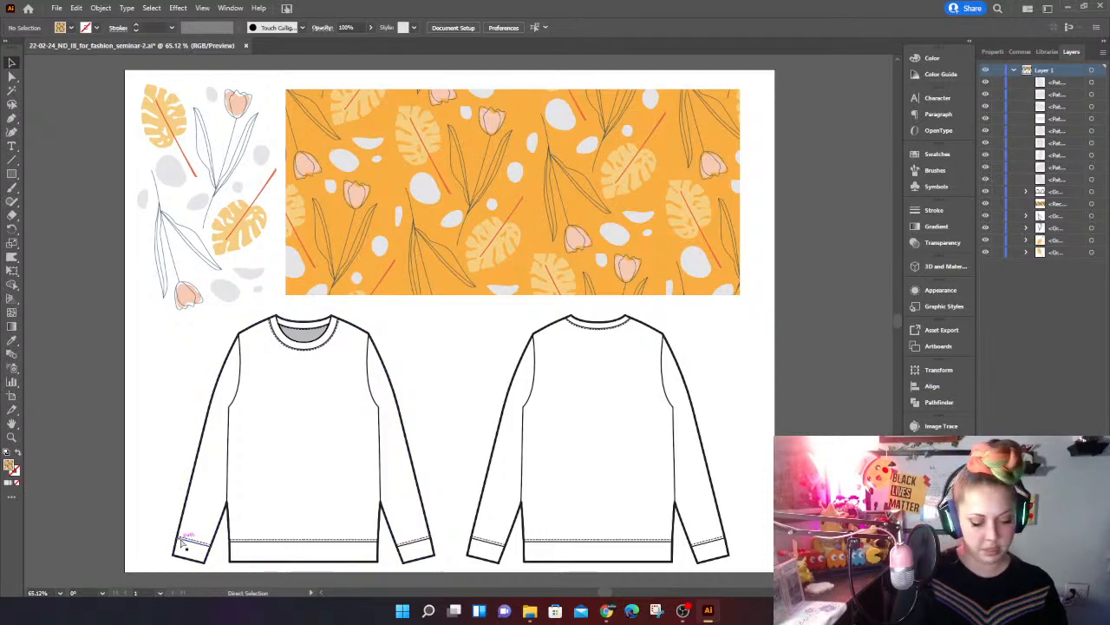
Step: Examine the front sweatshirt flat's outlines up close at the cuff, hem and neckline, return to the whole artboard and deselect the flats
{"action": "key", "text": "ctrl+plus"}
{"action": "key", "text": "ctrl+plus"}
{"action": "key", "text": "ctrl+plus"}
{"action": "left_click", "coordinate": [242, 511]}
{"action": "left_click_drag", "start_coordinate": [139, 522], "coordinate": [560, 159]}
{"action": "left_click_drag", "start_coordinate": [296, 456], "coordinate": [349, 392]}
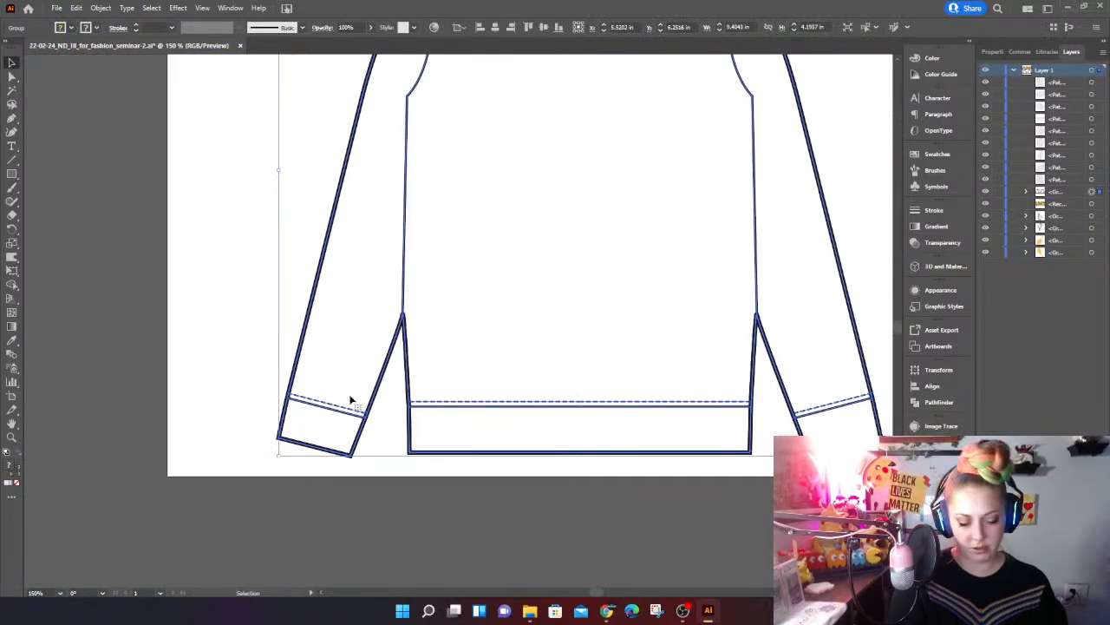
{"action": "key", "text": "ctrl+plus"}
{"action": "key", "text": "ctrl+plus"}
{"action": "left_click_drag", "start_coordinate": [251, 366], "coordinate": [792, 275]}
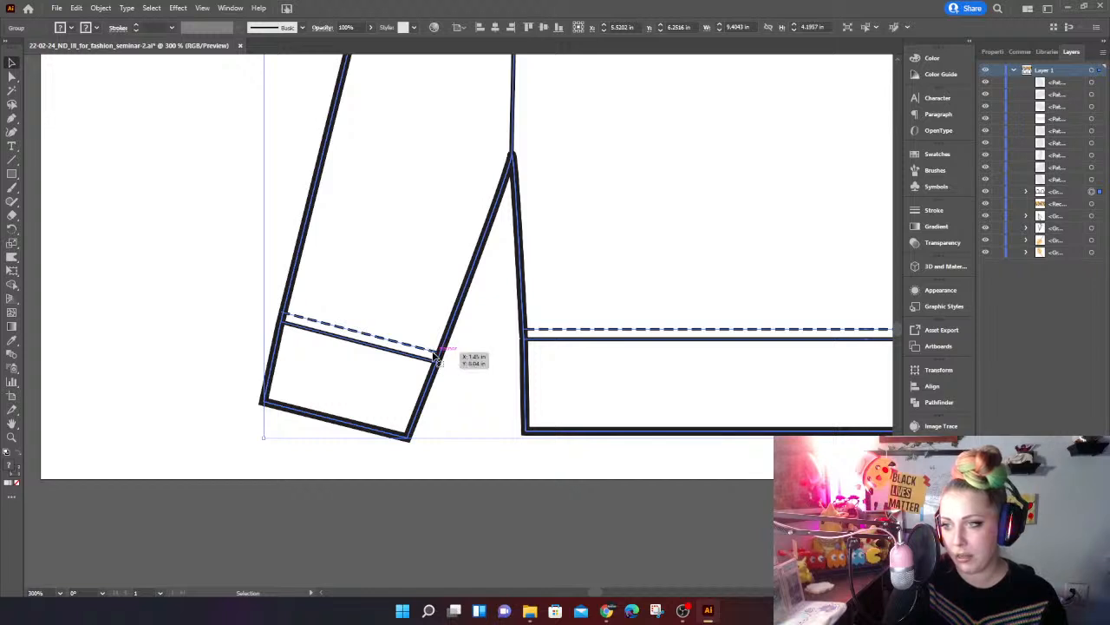
{"action": "key", "text": "space"}
{"action": "left_click_drag", "start_coordinate": [622, 131], "coordinate": [523, 404]}
{"action": "left_click_drag", "start_coordinate": [587, 179], "coordinate": [475, 448]}
{"action": "left_click_drag", "start_coordinate": [614, 159], "coordinate": [500, 403]}
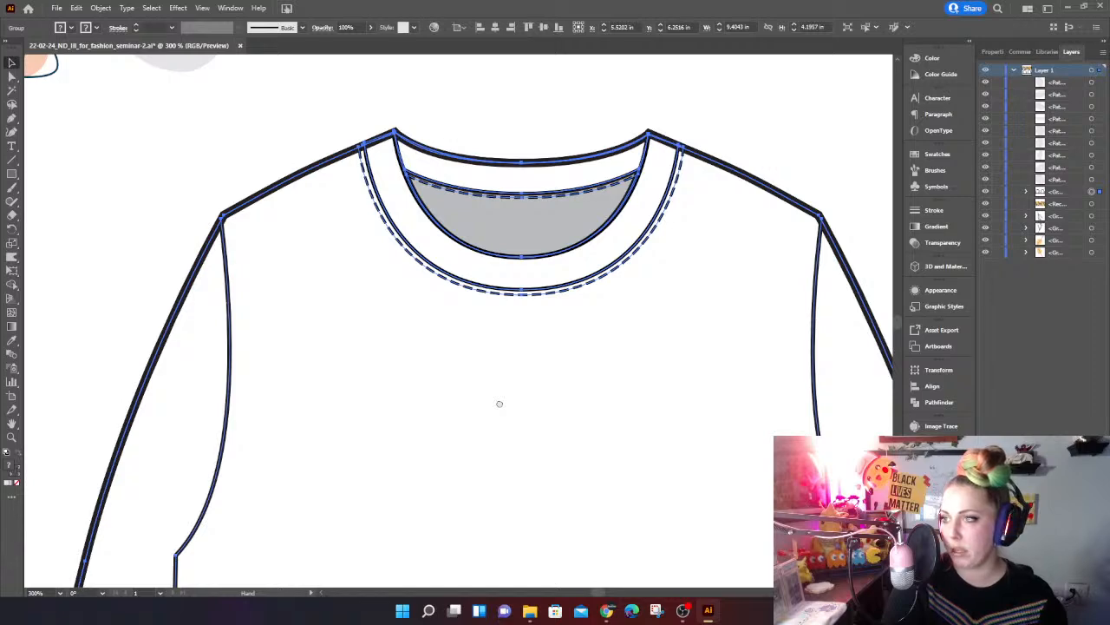
{"action": "left_click_drag", "start_coordinate": [500, 403], "coordinate": [484, 297]}
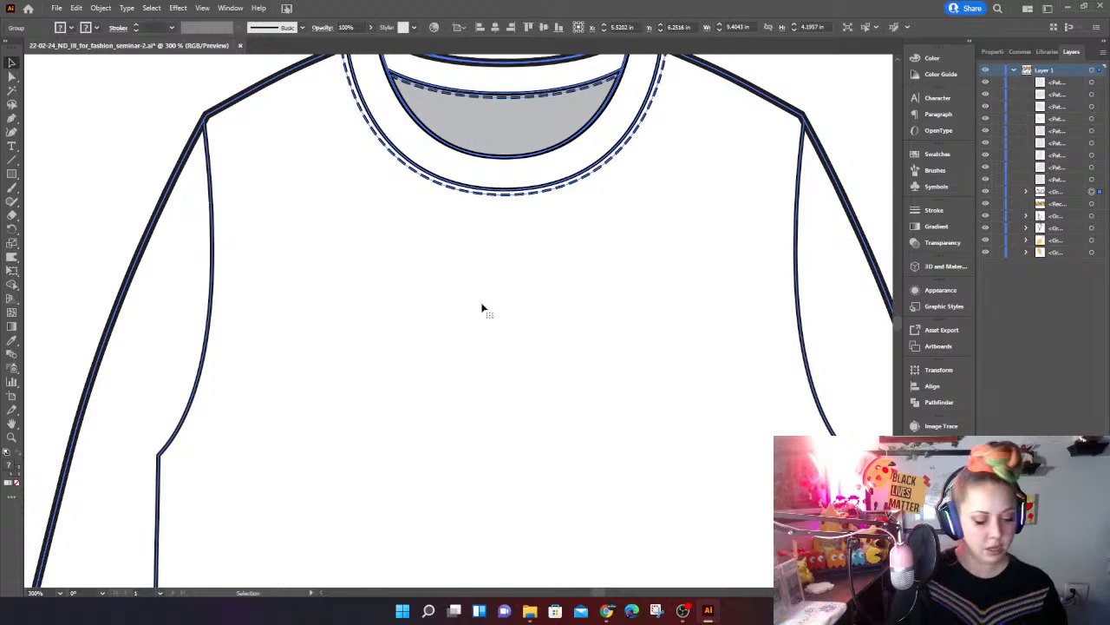
{"action": "key", "text": "ctrl+0"}
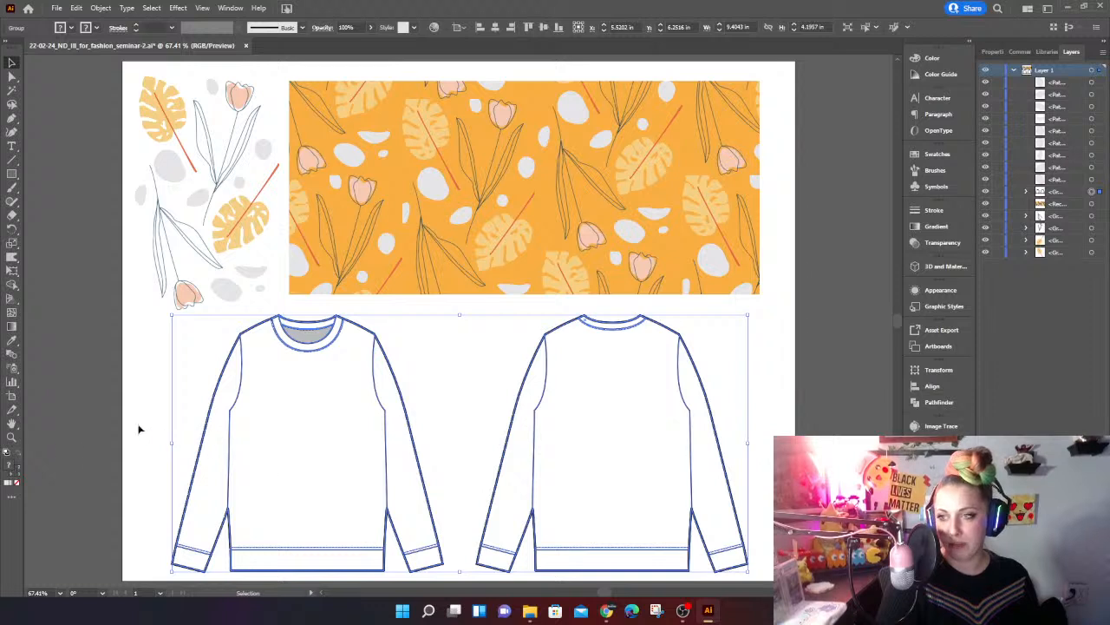
{"action": "left_click", "coordinate": [59, 413]}
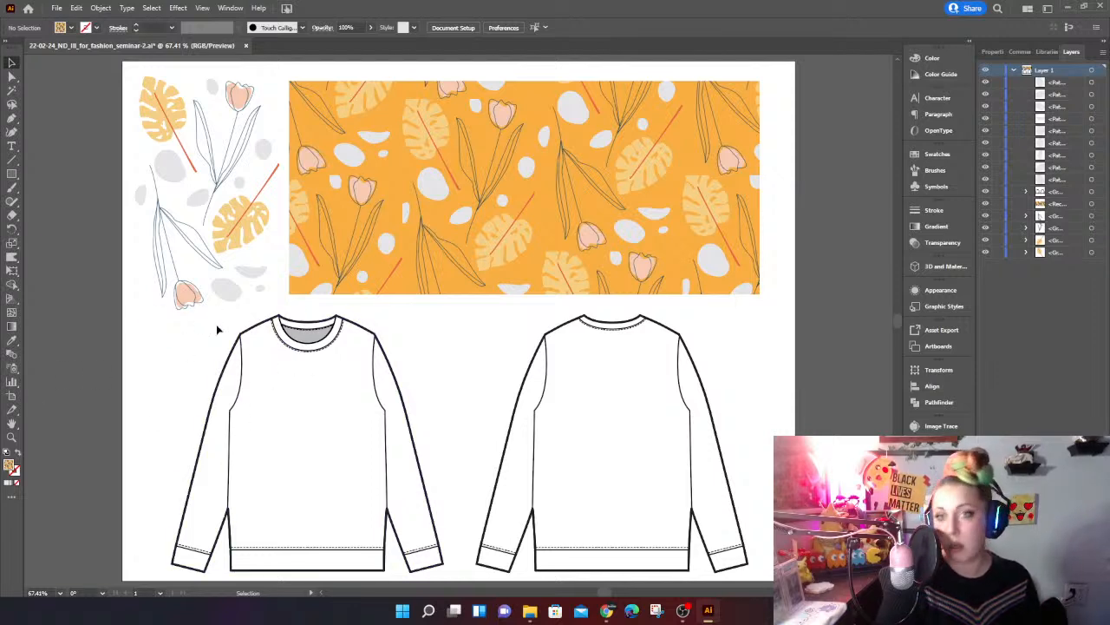
Step: Locate the Live Paint Bucket among the shape-building tools, try activating it, and return to the Selection tool
{"action": "left_click", "coordinate": [290, 343]}
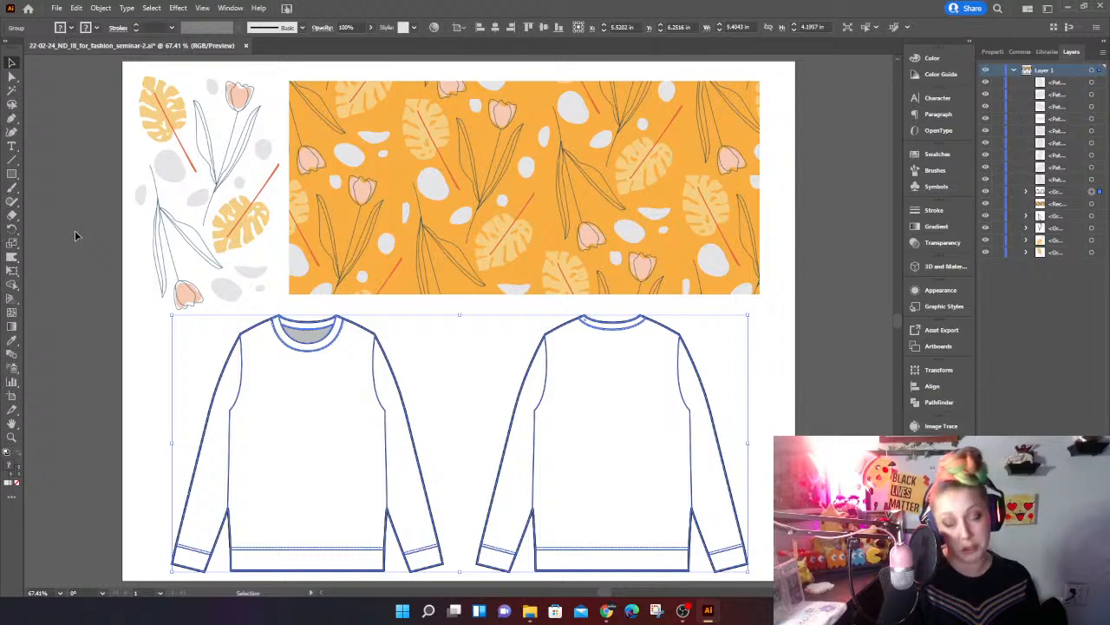
{"action": "left_click", "coordinate": [11, 287]}
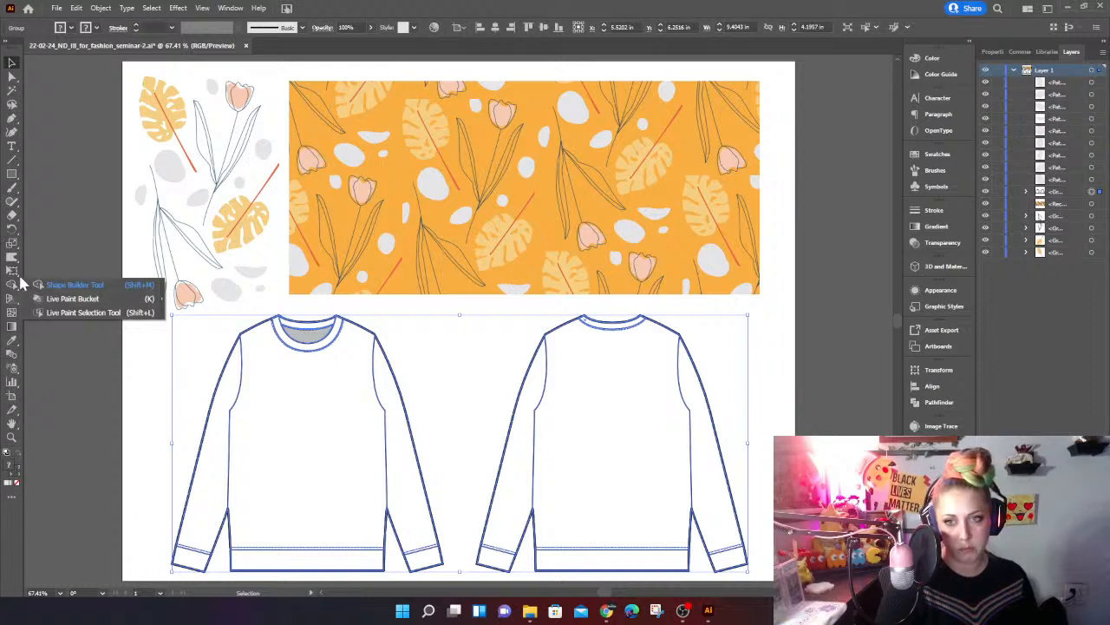
{"action": "left_click", "coordinate": [72, 299]}
{"action": "left_click", "coordinate": [57, 281]}
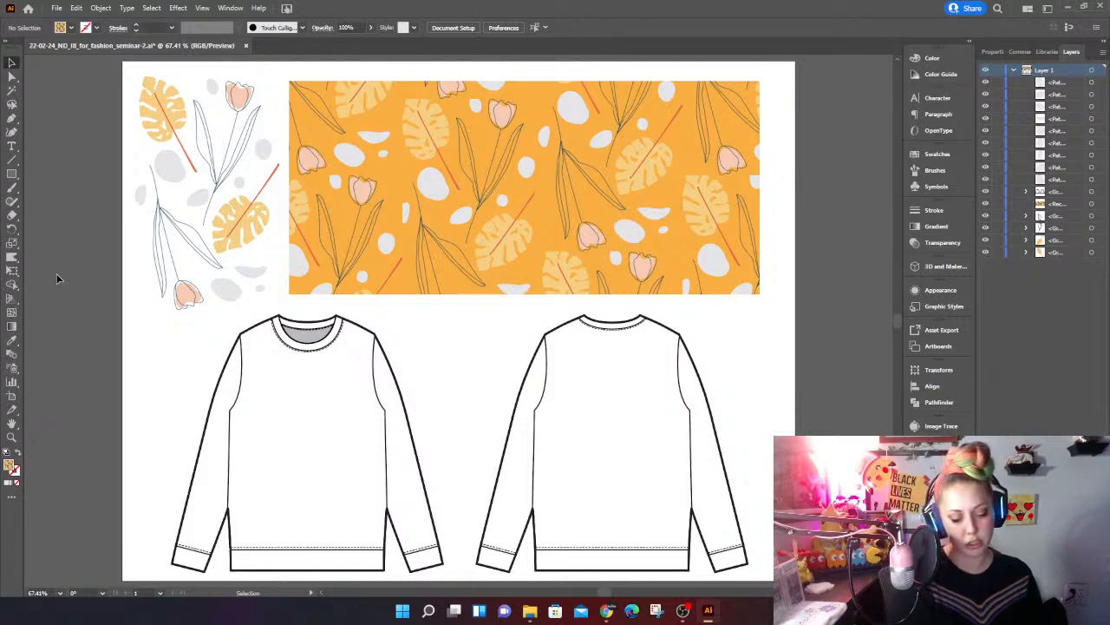
{"action": "key", "text": "k"}
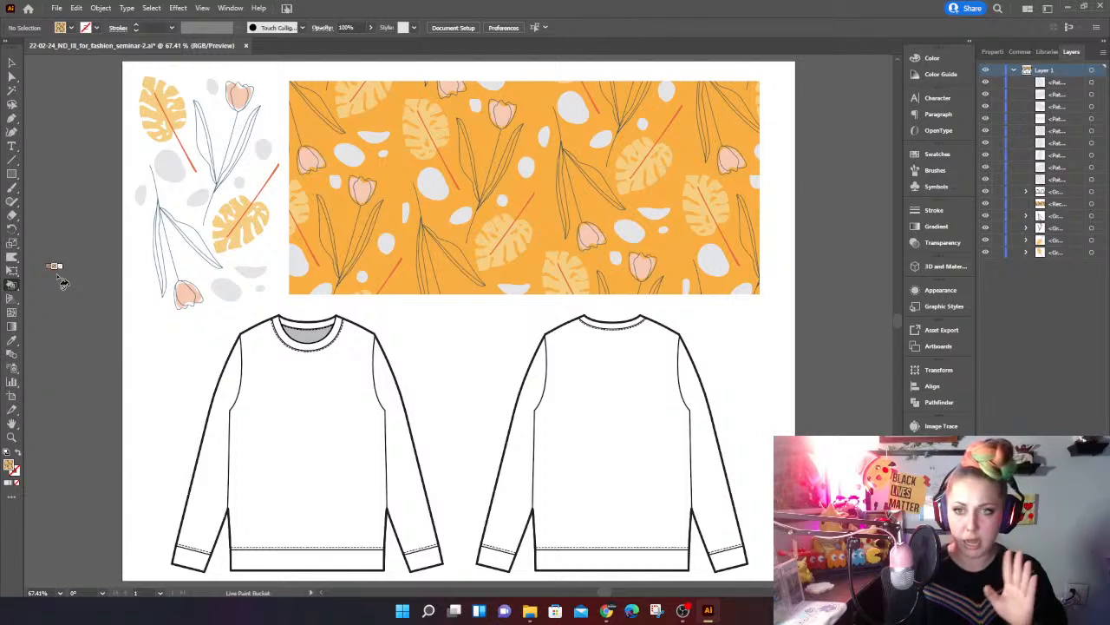
{"action": "left_click", "coordinate": [12, 64]}
Step: Display the document's swatches while trying the Live Paint Bucket on the sweatshirt flats, and deselect the flats
{"action": "left_click", "coordinate": [243, 402]}
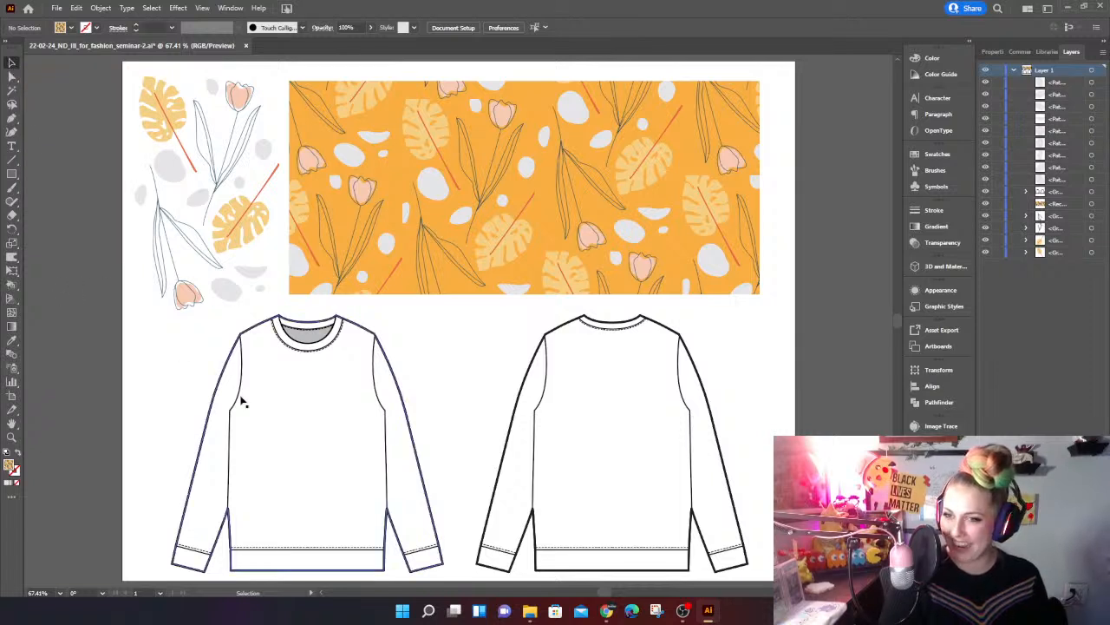
{"action": "left_click", "coordinate": [243, 401]}
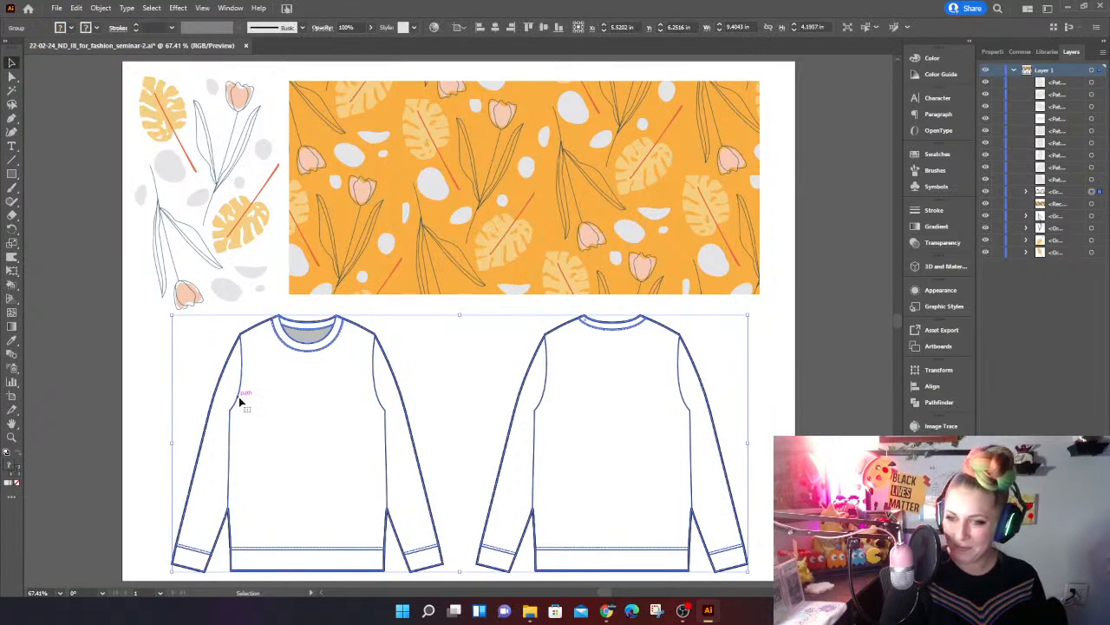
{"action": "key", "text": "k"}
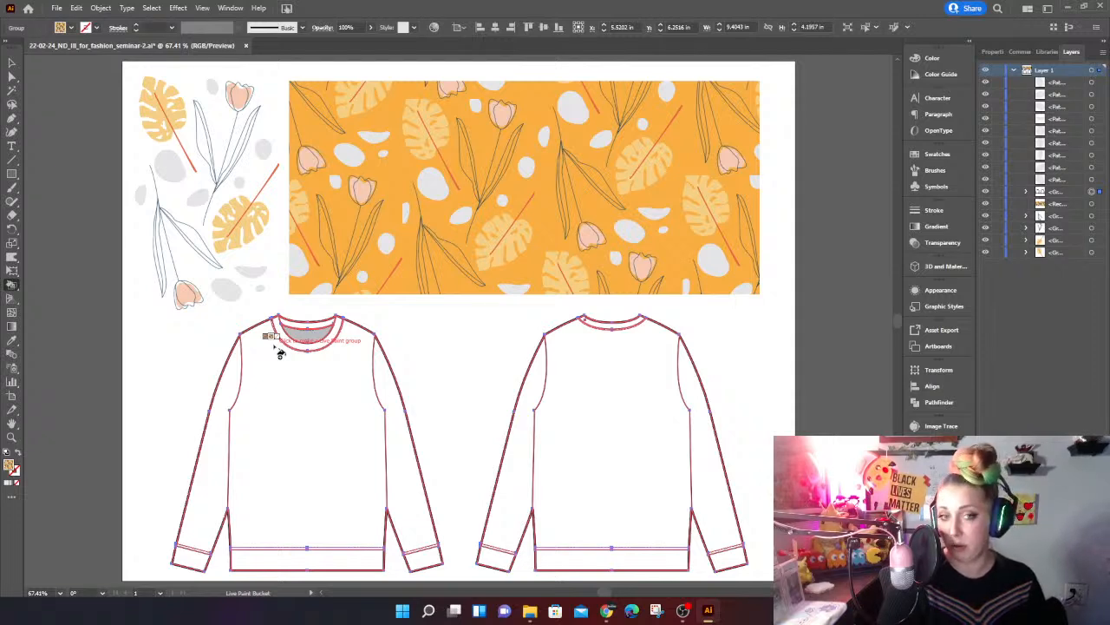
{"action": "left_click", "coordinate": [344, 395]}
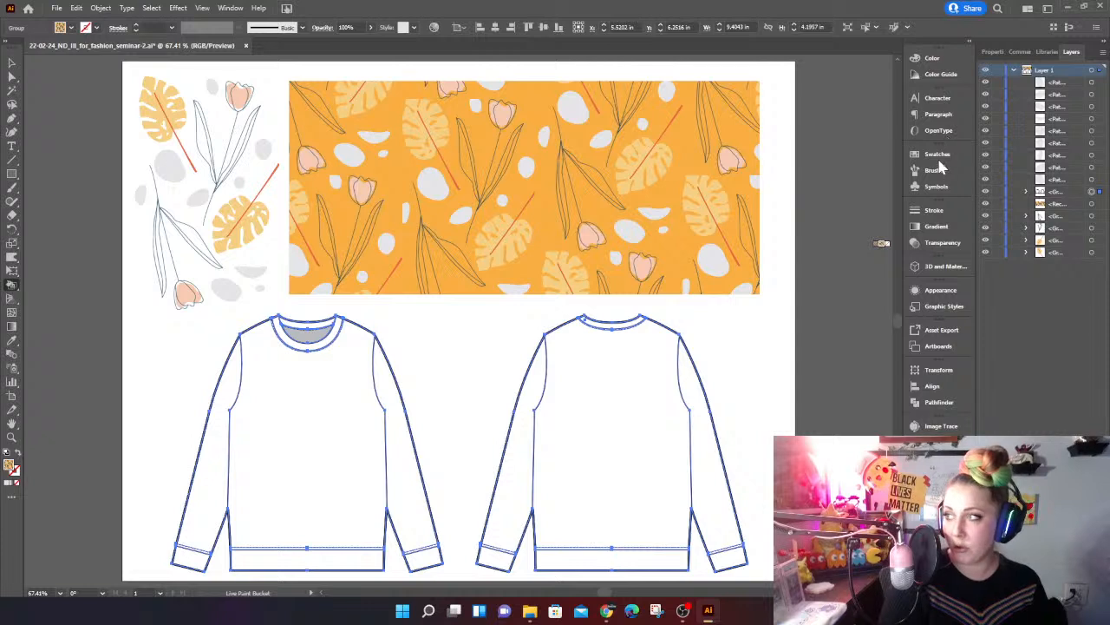
{"action": "left_click", "coordinate": [937, 156]}
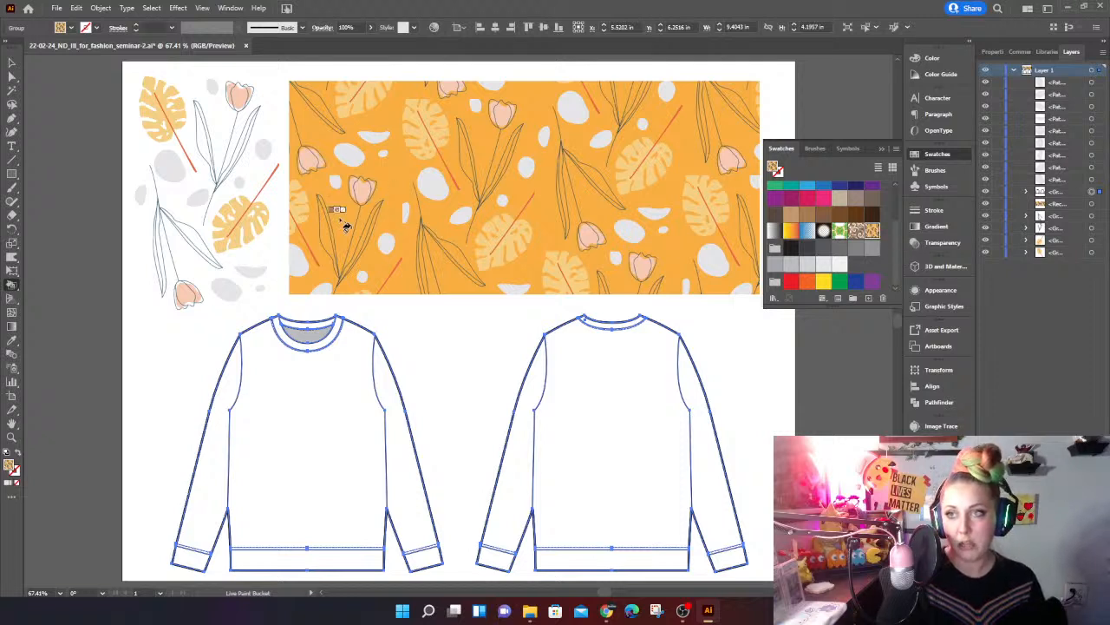
{"action": "left_click", "coordinate": [12, 63]}
{"action": "key", "text": "ctrl+shift+a"}
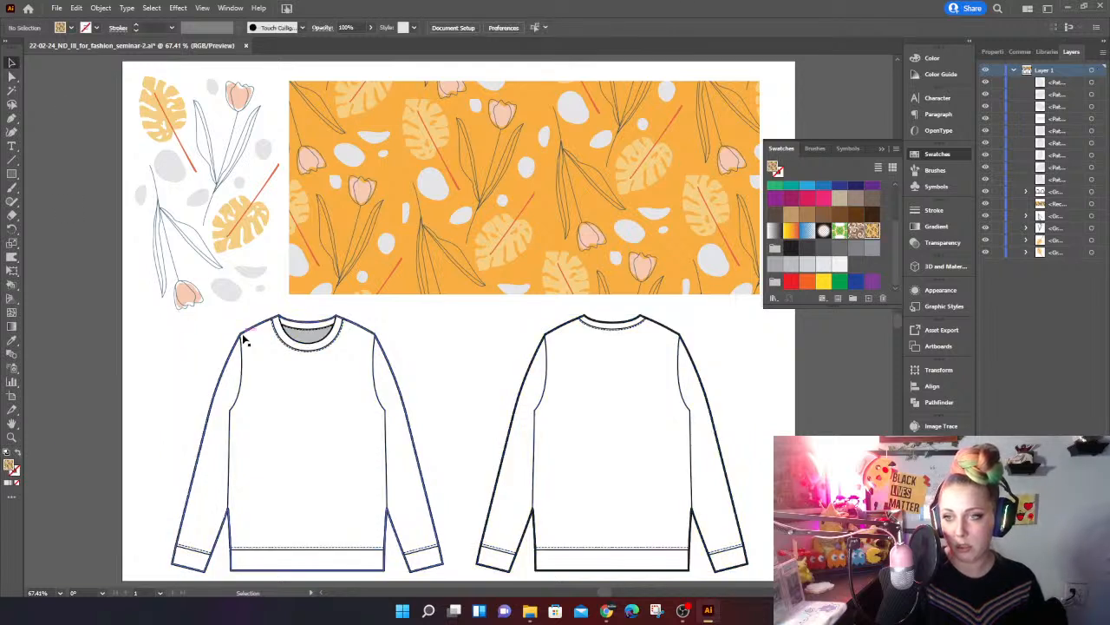
Step: Fill the bodies, sleeves, cuffs, hems and neck areas of both sweatshirt flats with the Leaf and Floral pattern using Live Paint
{"action": "left_click", "coordinate": [275, 360]}
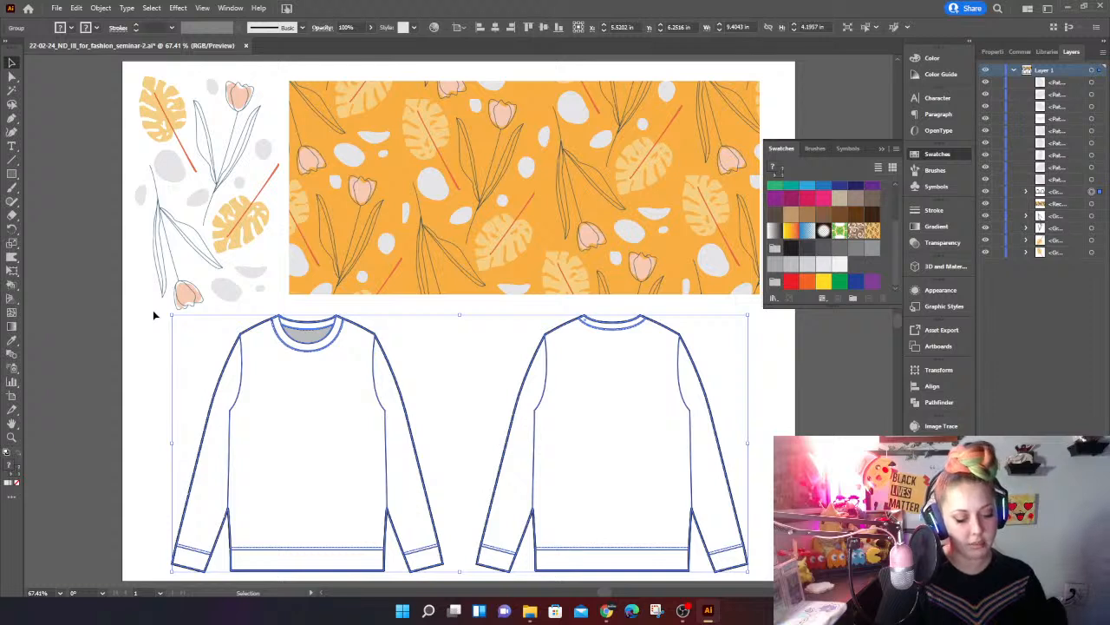
{"action": "key", "text": "k"}
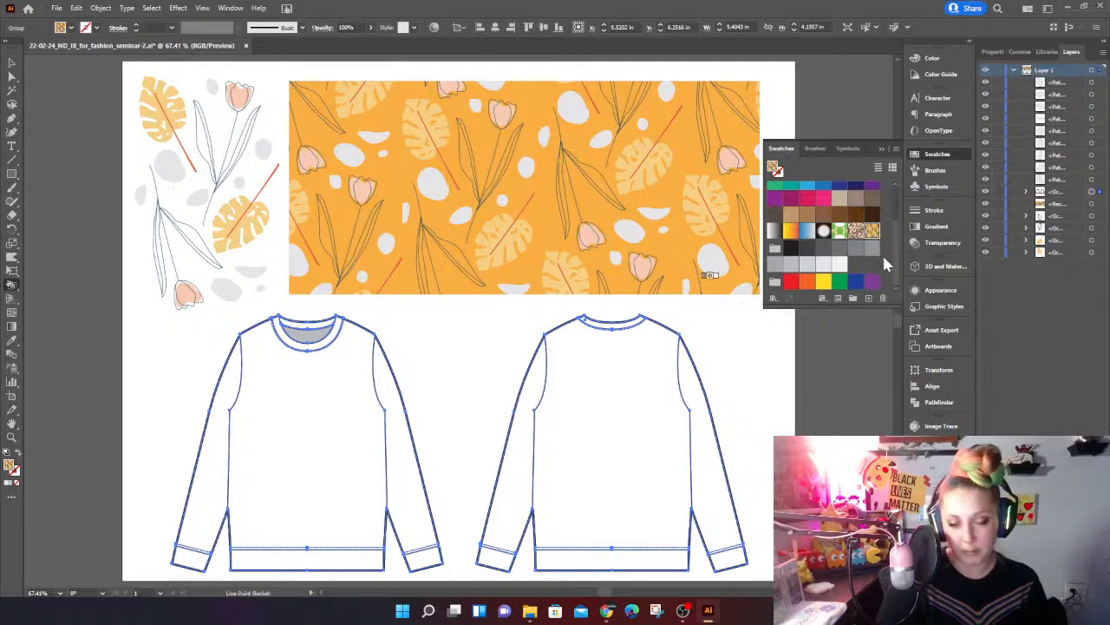
{"action": "left_click", "coordinate": [275, 415]}
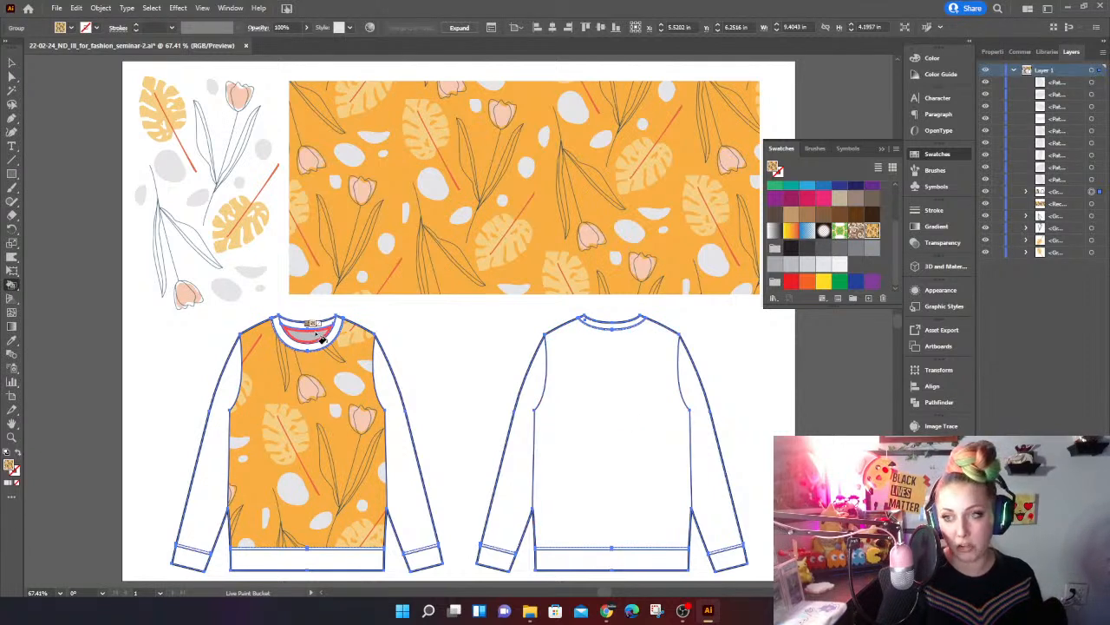
{"action": "triple_click", "coordinate": [642, 370]}
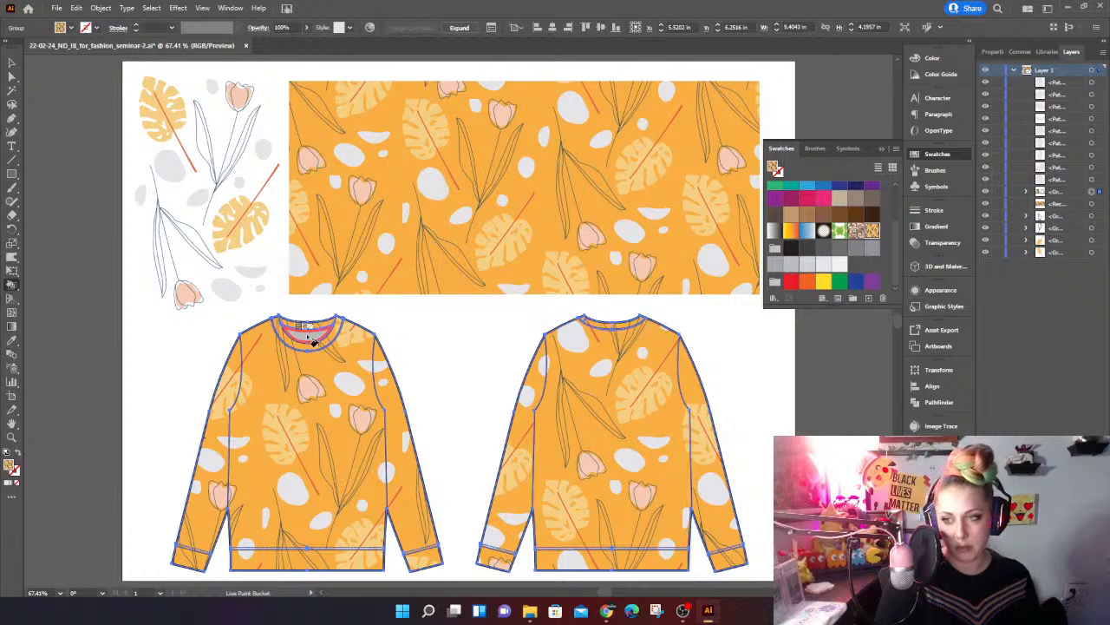
{"action": "left_click", "coordinate": [314, 342]}
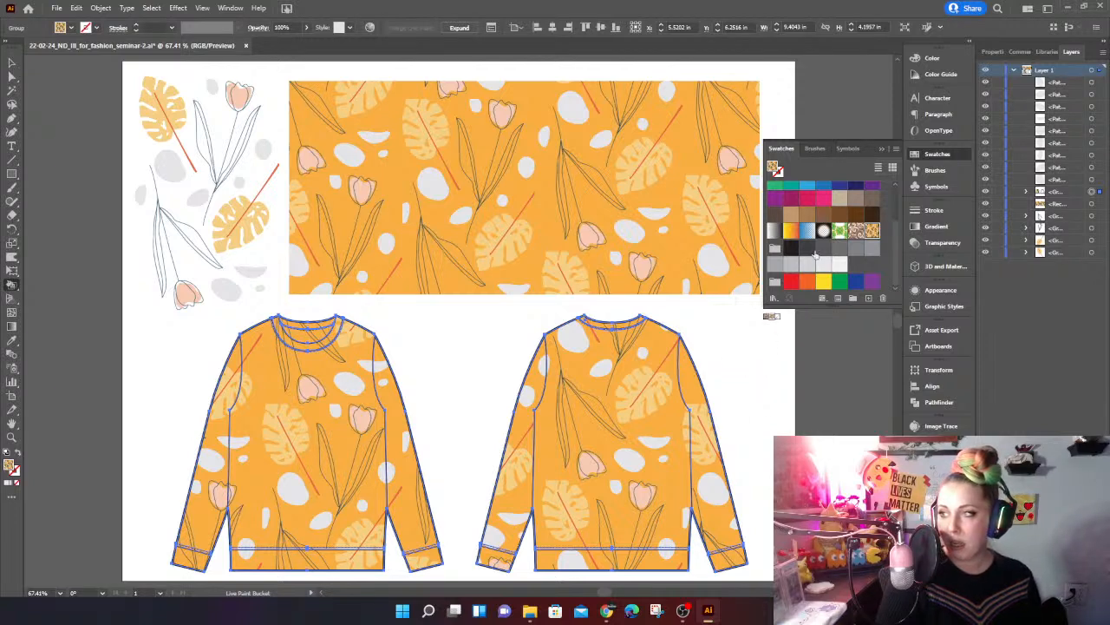
Step: Fill the neckbands, inner neck, cuffs and hem bands of both sweatshirts with the solid light orange swatch using Live Paint
{"action": "scroll", "coordinate": [823, 242], "scroll_direction": "up", "scroll_amount": 3}
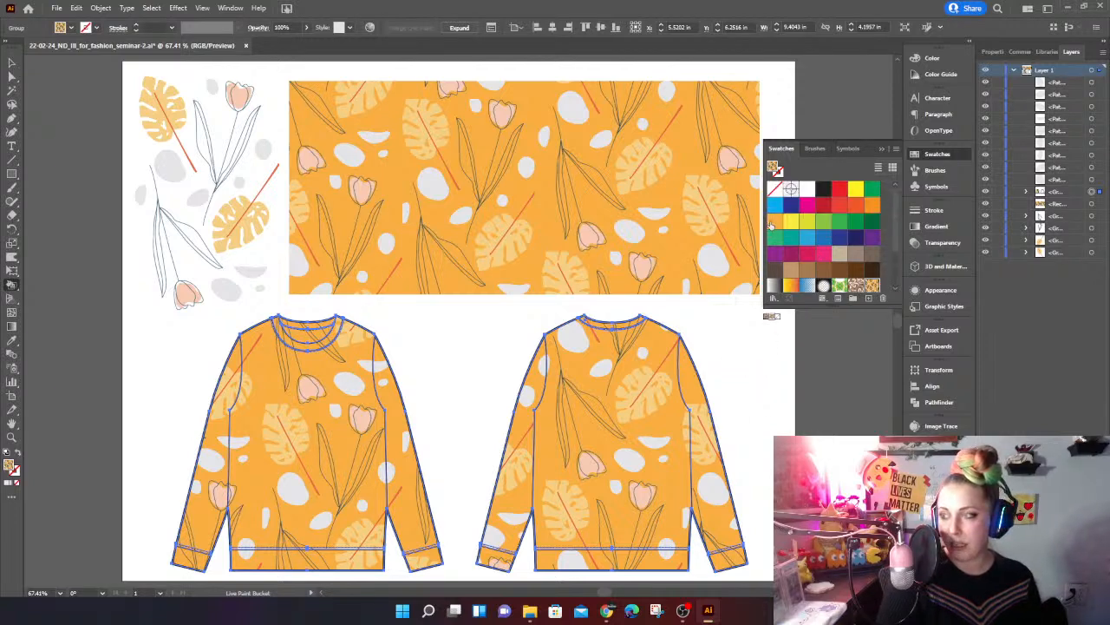
{"action": "left_click", "coordinate": [772, 223]}
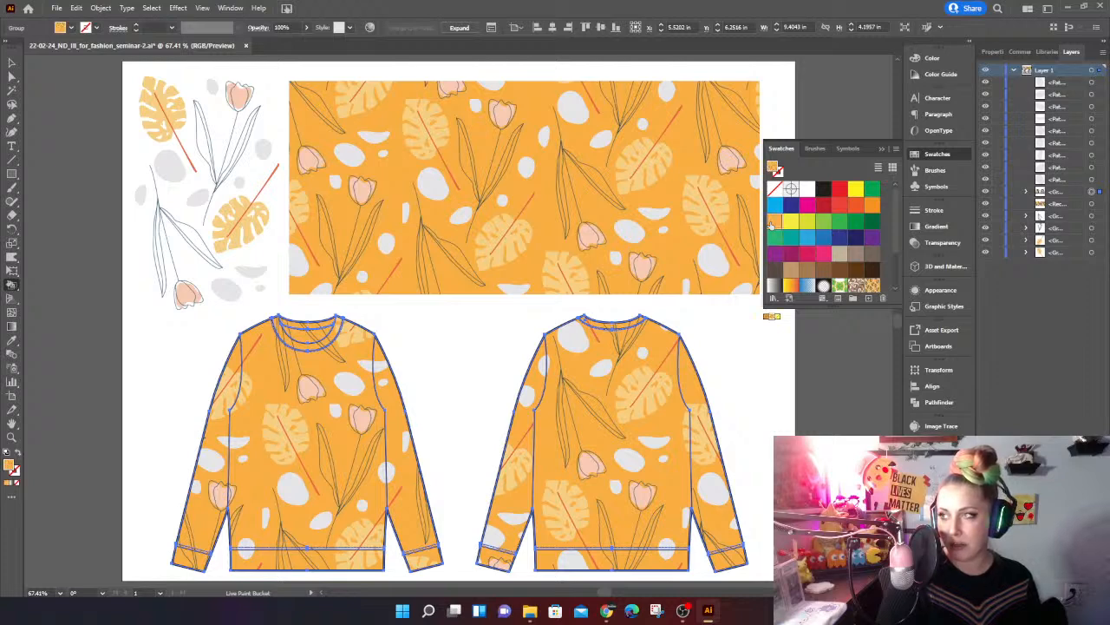
{"action": "left_click", "coordinate": [604, 327]}
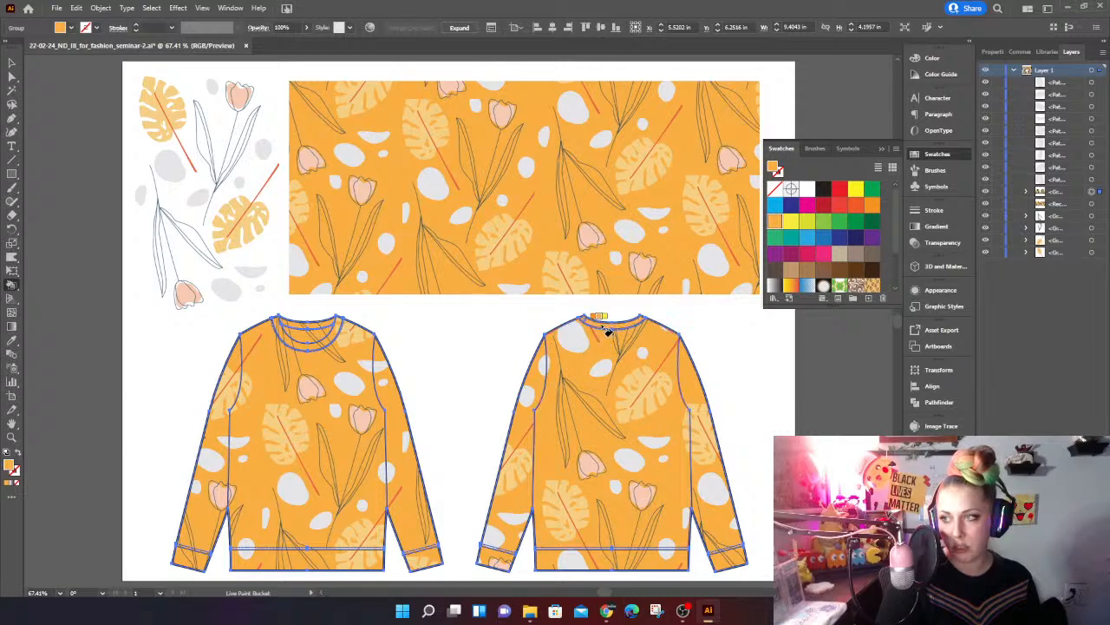
{"action": "left_click", "coordinate": [297, 328]}
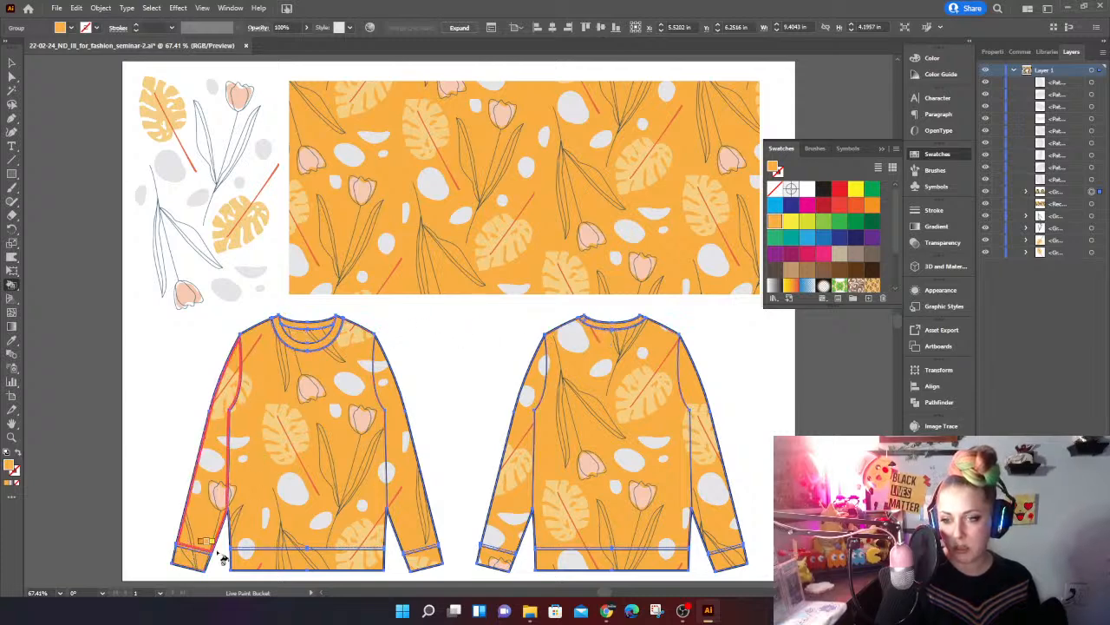
{"action": "left_click", "coordinate": [252, 559]}
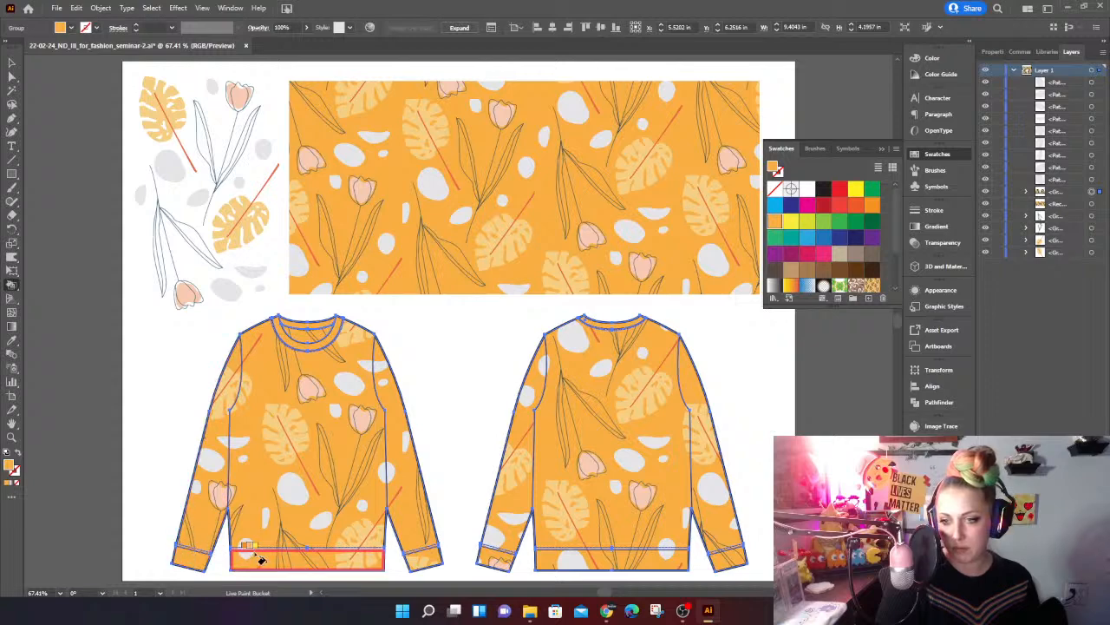
{"action": "left_click", "coordinate": [431, 558]}
{"action": "left_click", "coordinate": [493, 560]}
{"action": "left_click", "coordinate": [560, 567]}
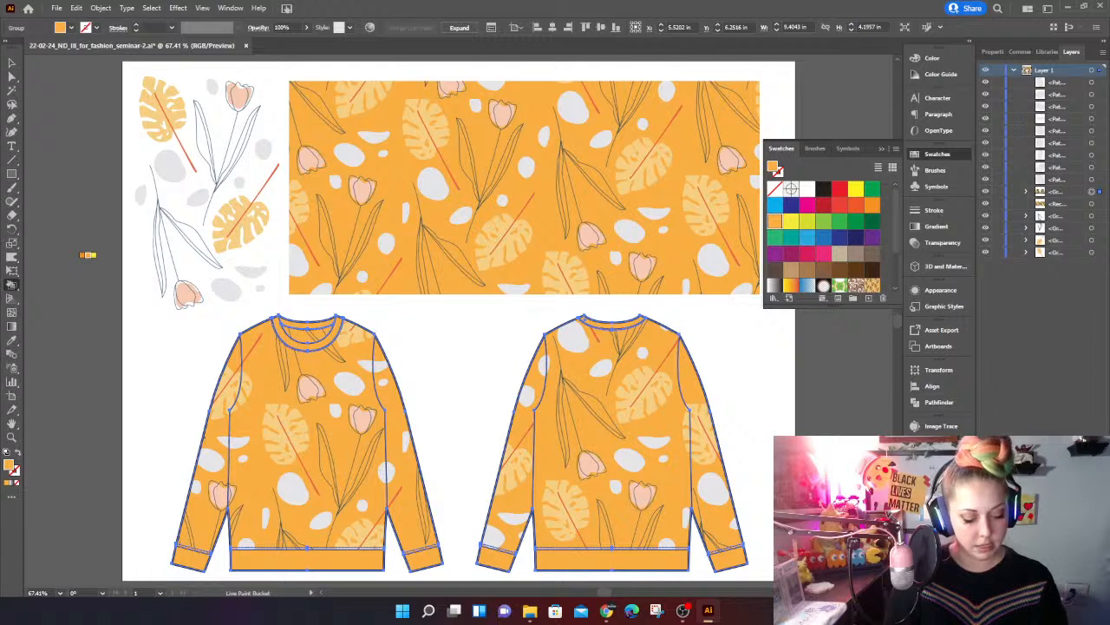
Step: Open the Scale options for the selected sweatshirt flats and turn off Transform Objects, keeping Transform Patterns and Preview on
{"action": "key", "text": "v"}
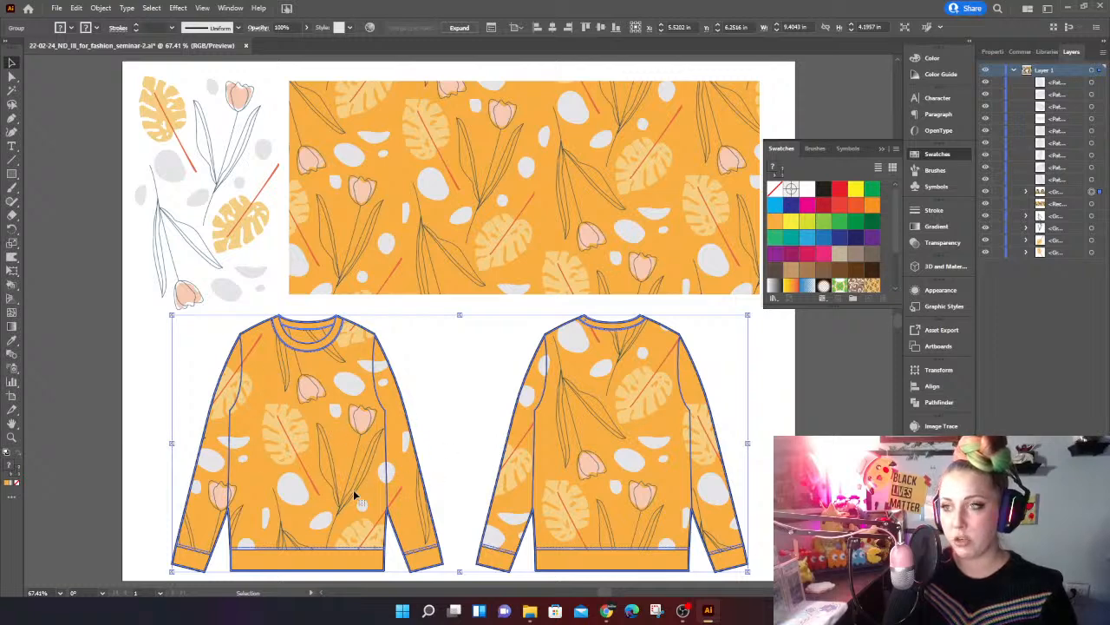
{"action": "right_click", "coordinate": [304, 452]}
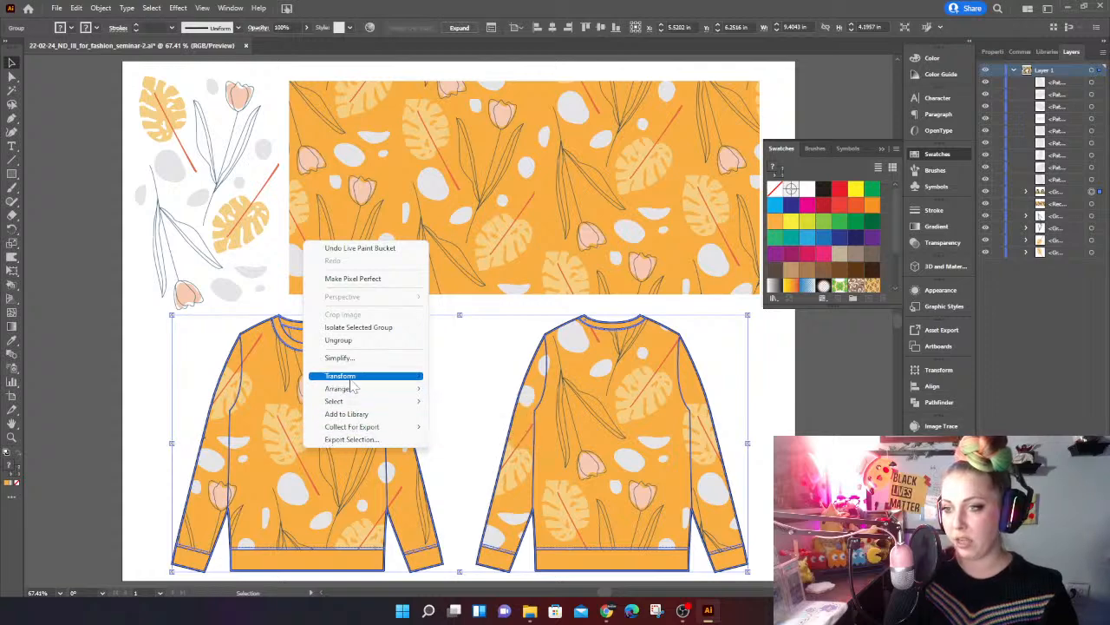
{"action": "mouse_move", "coordinate": [352, 383]}
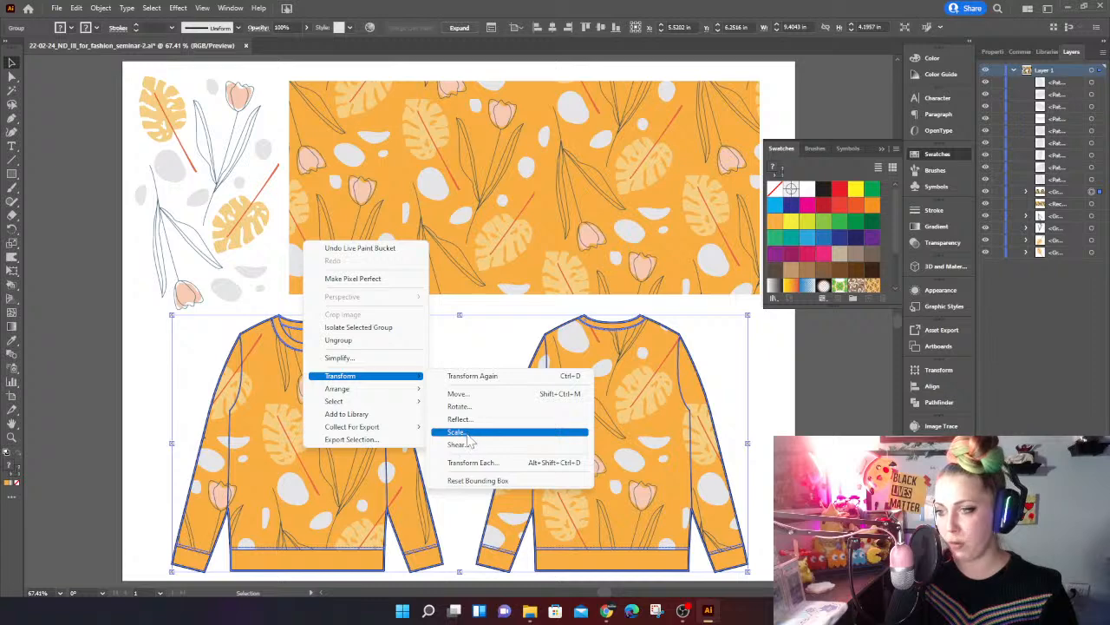
{"action": "left_click", "coordinate": [466, 432]}
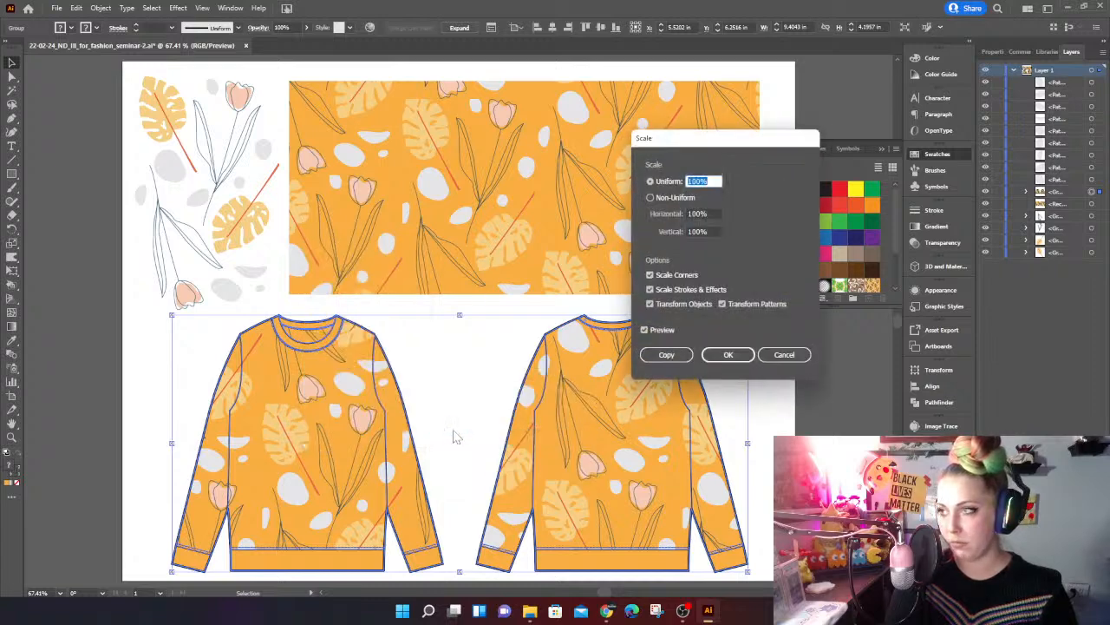
{"action": "left_click_drag", "start_coordinate": [681, 143], "coordinate": [451, 144]}
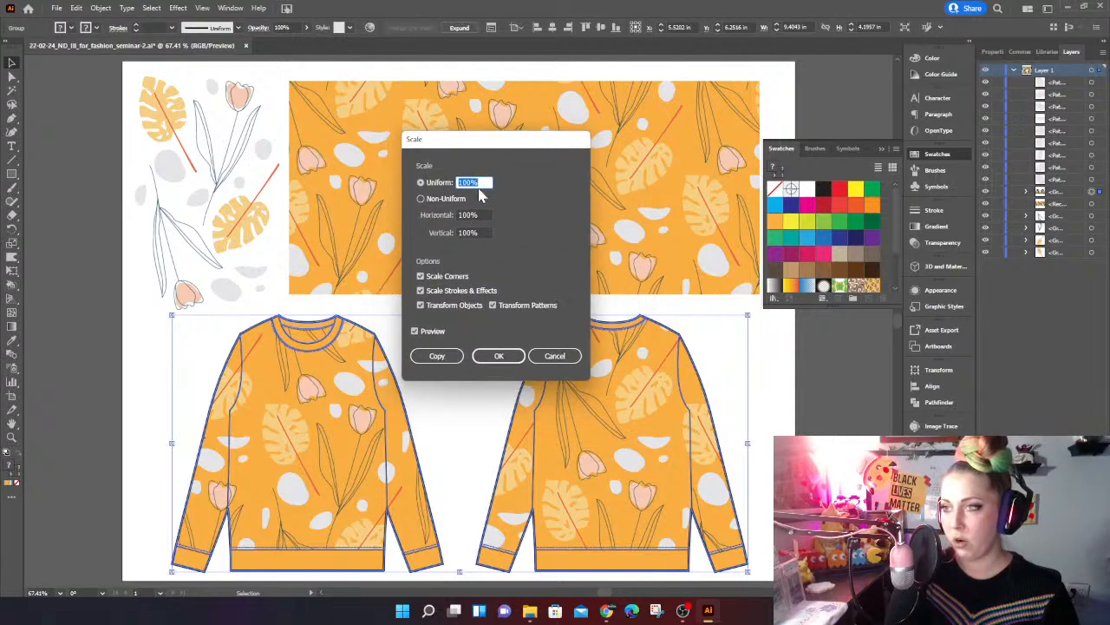
{"action": "left_click", "coordinate": [421, 307]}
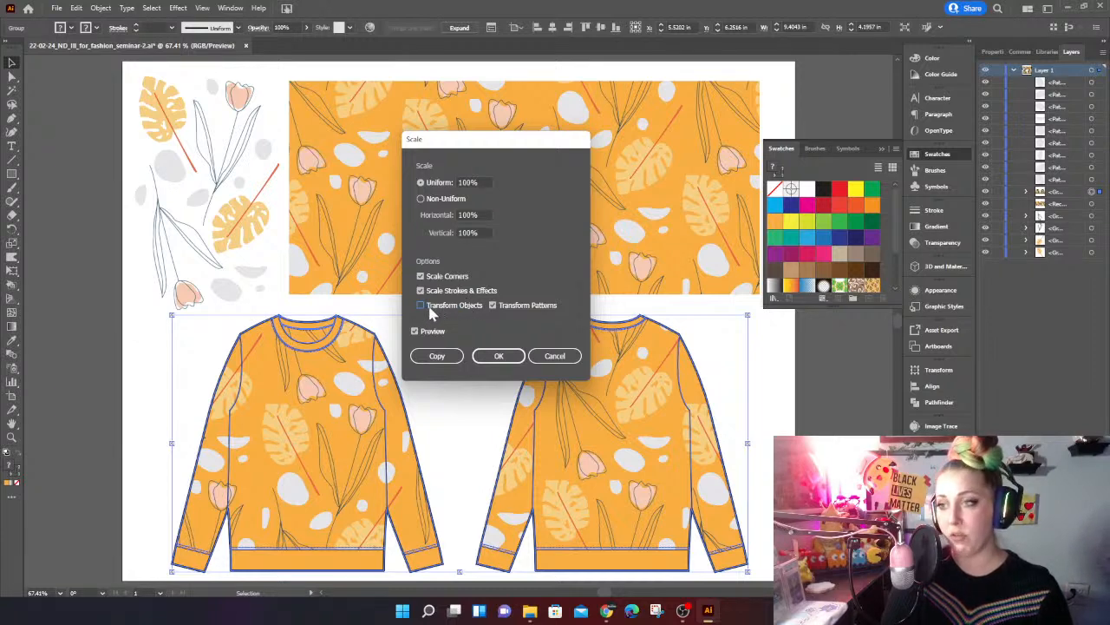
{"action": "left_click", "coordinate": [493, 305]}
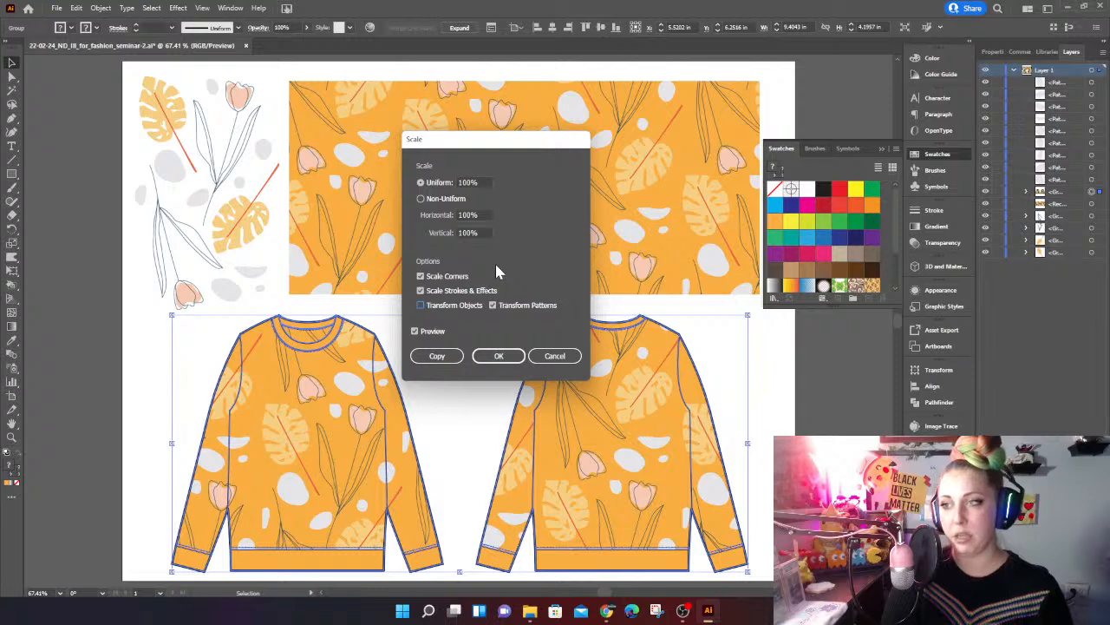
{"action": "left_click", "coordinate": [415, 331]}
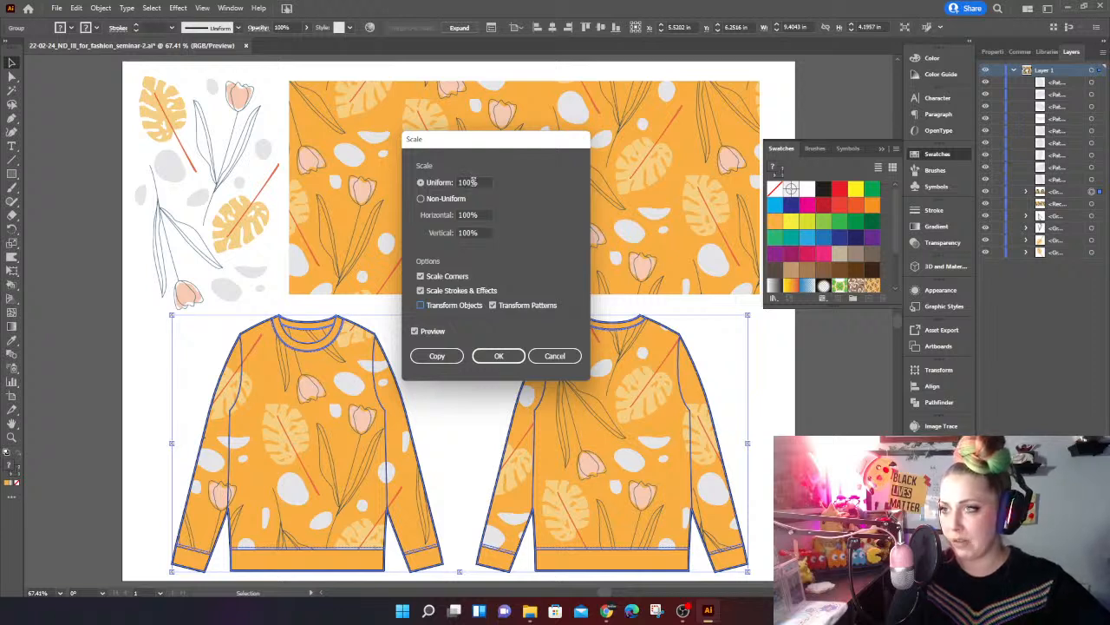
Step: Preview the sweatshirts' pattern at a uniform scale of 50%
{"action": "left_click_drag", "start_coordinate": [477, 181], "coordinate": [446, 183]}
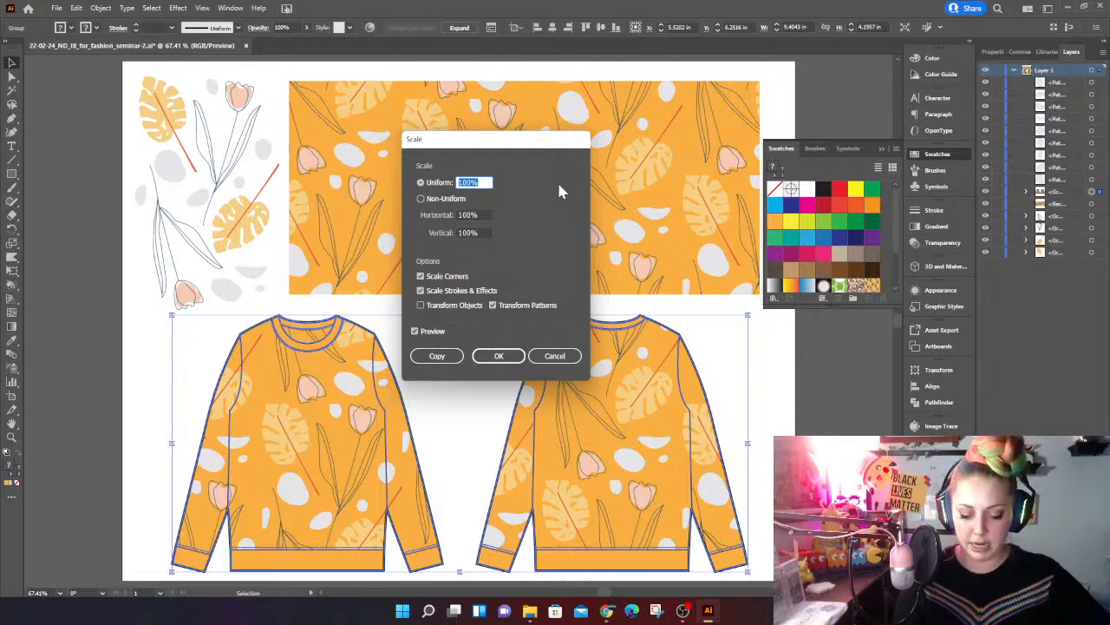
{"action": "type", "text": "50"}
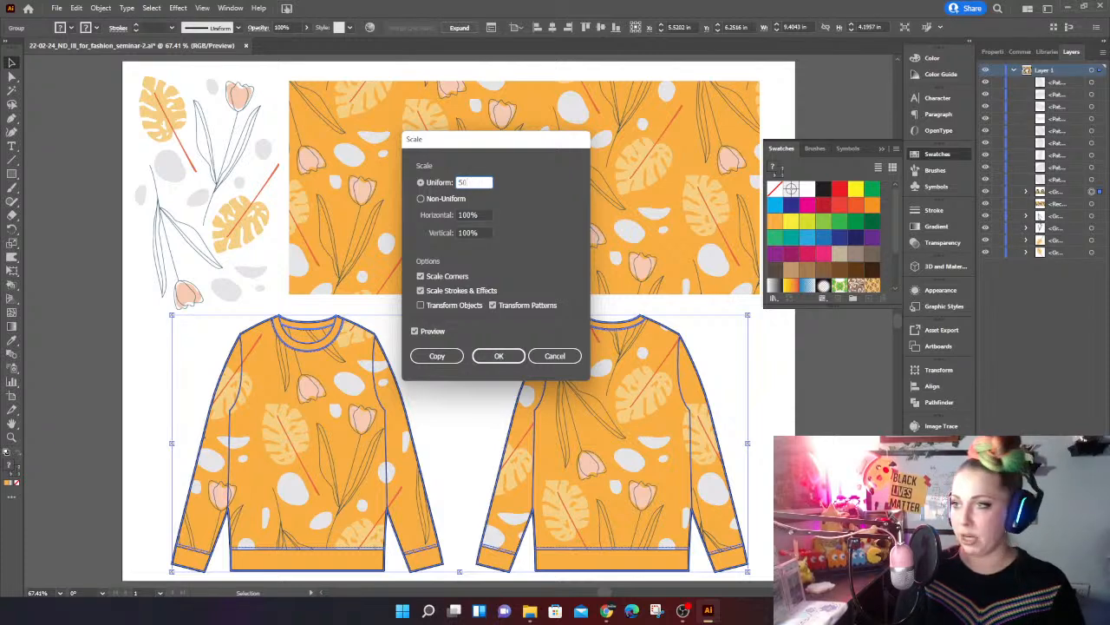
{"action": "key", "text": "Tab"}
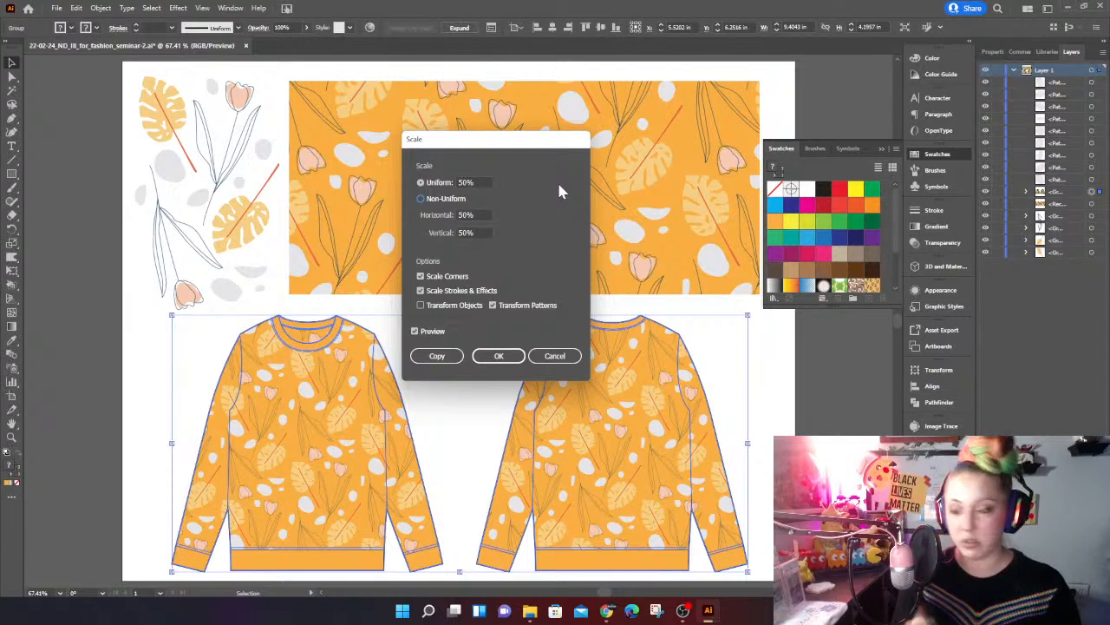
Step: Scale the pattern inside both sweatshirt flats uniformly to 70%, apply it, and deselect the flats
{"action": "double_click", "coordinate": [465, 182]}
{"action": "type", "text": "70"}
{"action": "key", "text": "Tab"}
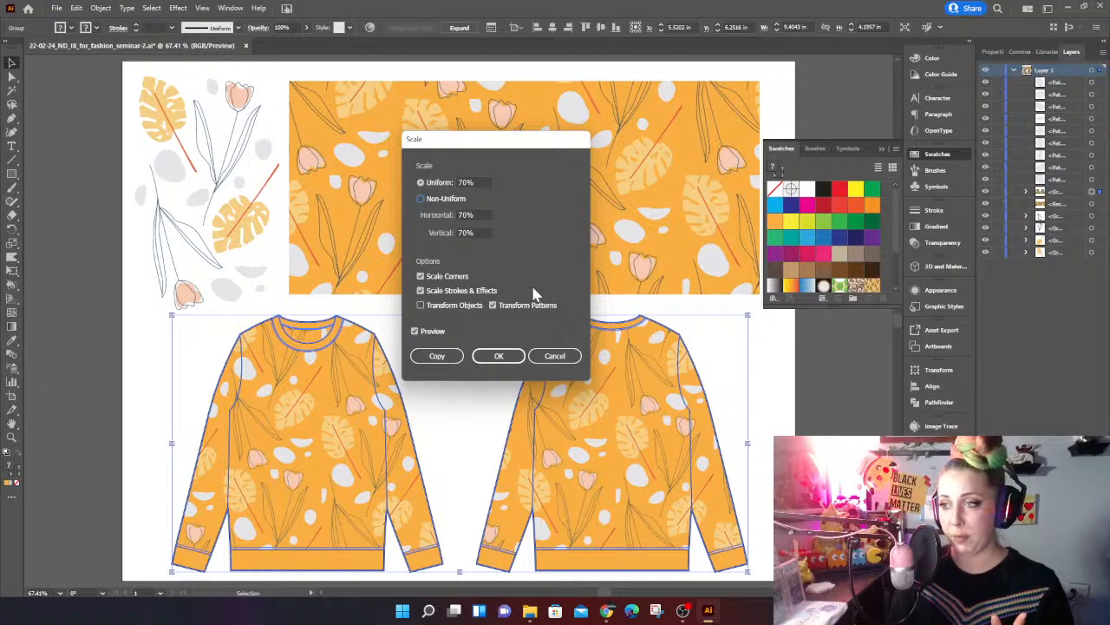
{"action": "left_click", "coordinate": [498, 358]}
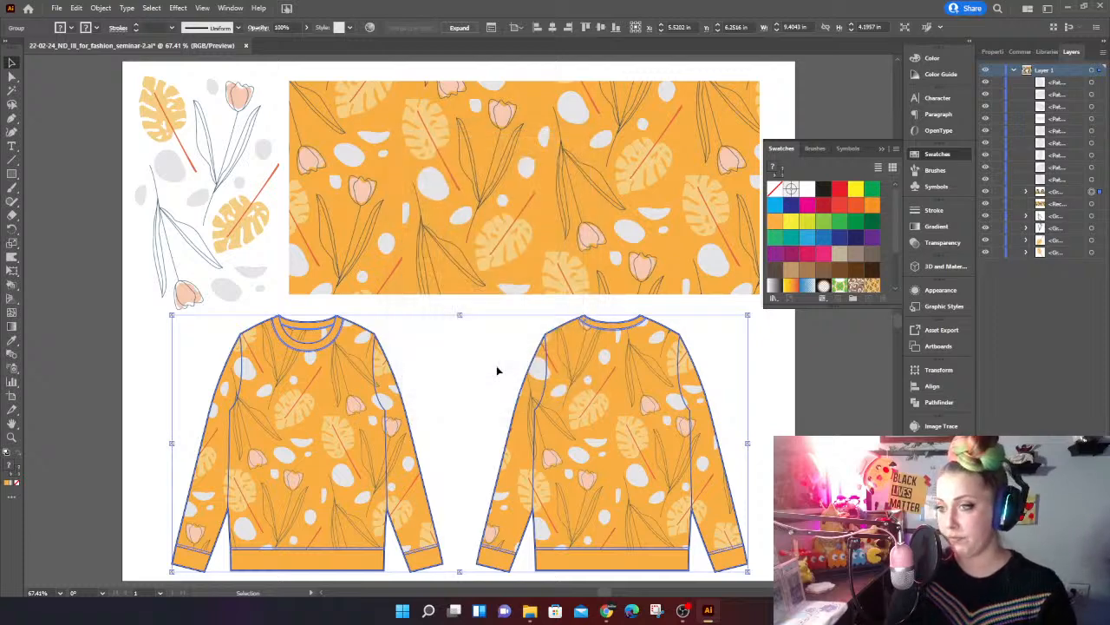
{"action": "left_click", "coordinate": [109, 252]}
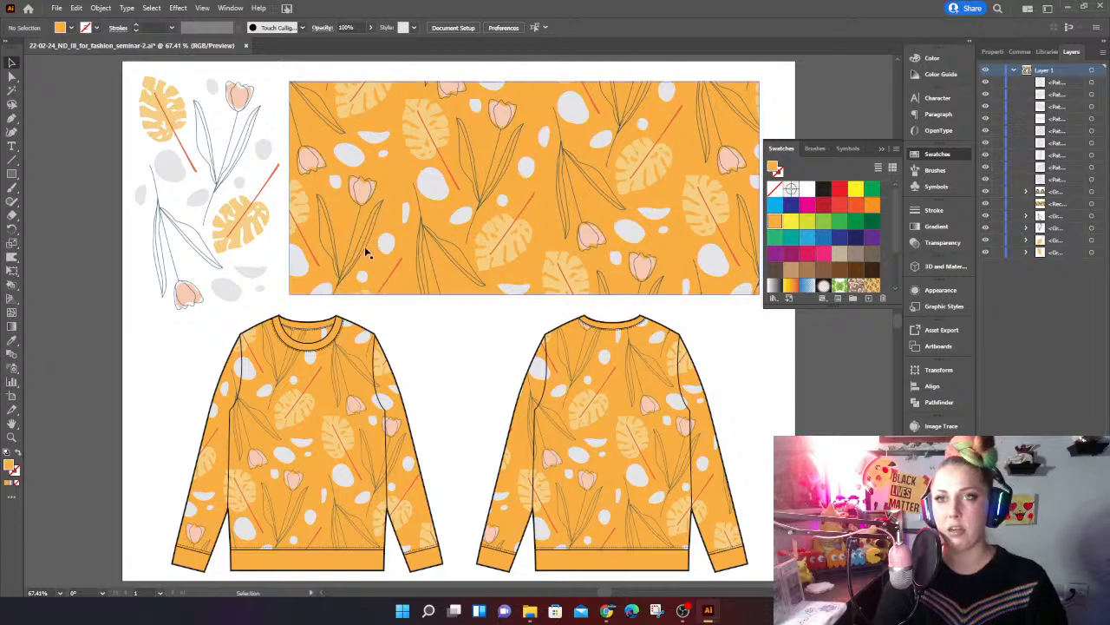
{"action": "left_click_drag", "start_coordinate": [297, 290], "coordinate": [267, 271]}
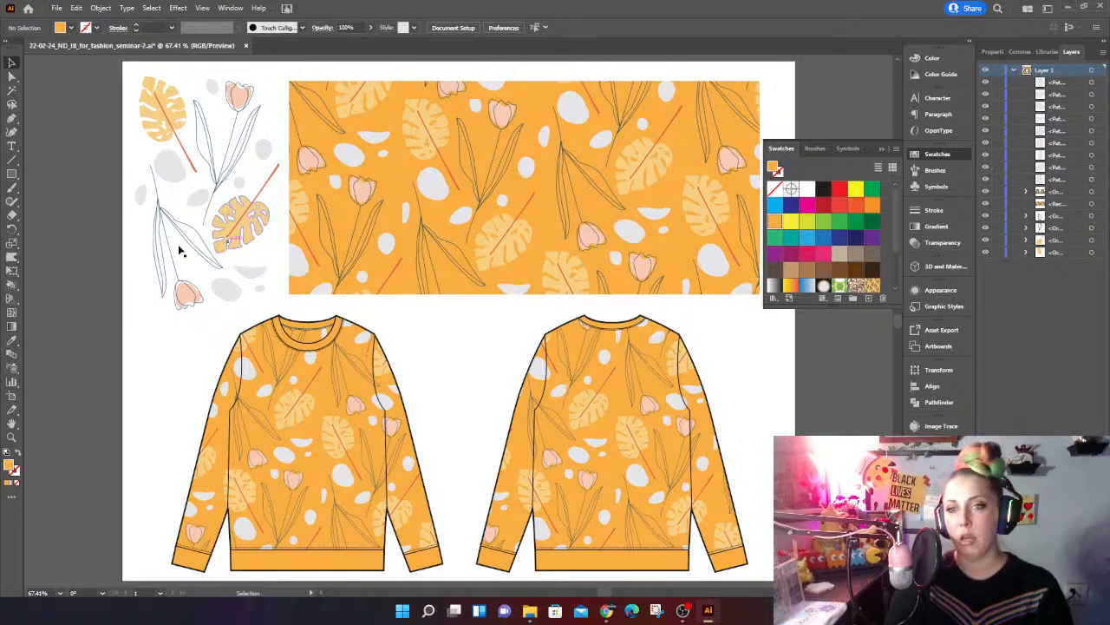
Step: Set up the Line Segment tool with no fill and a 0.5 pt black stroke
{"action": "left_click", "coordinate": [14, 164]}
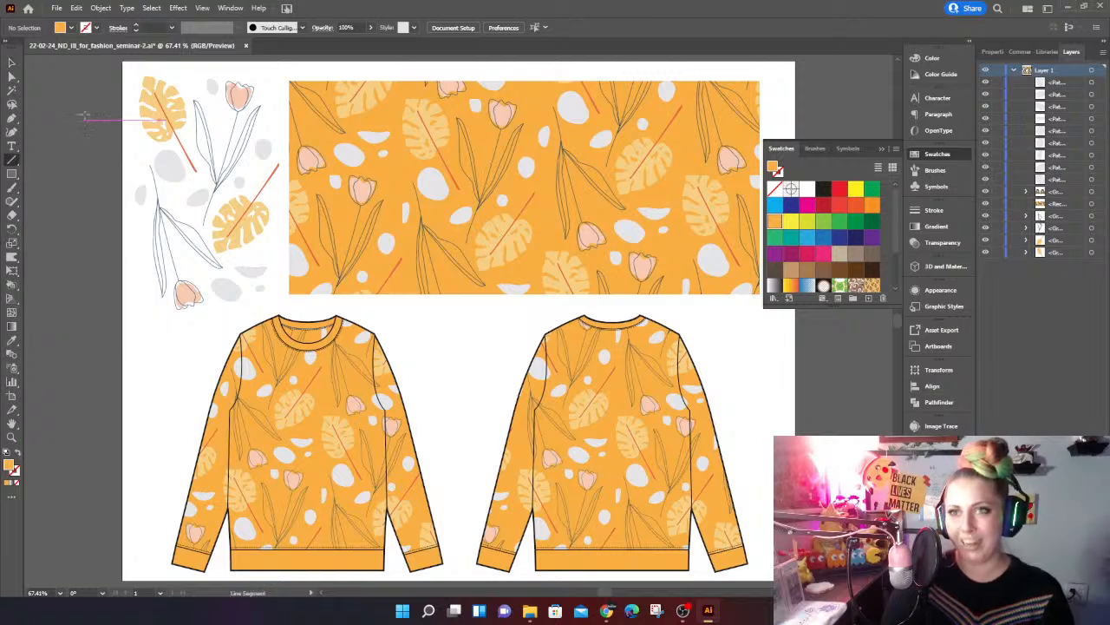
{"action": "left_click", "coordinate": [72, 28]}
{"action": "left_click", "coordinate": [12, 46]}
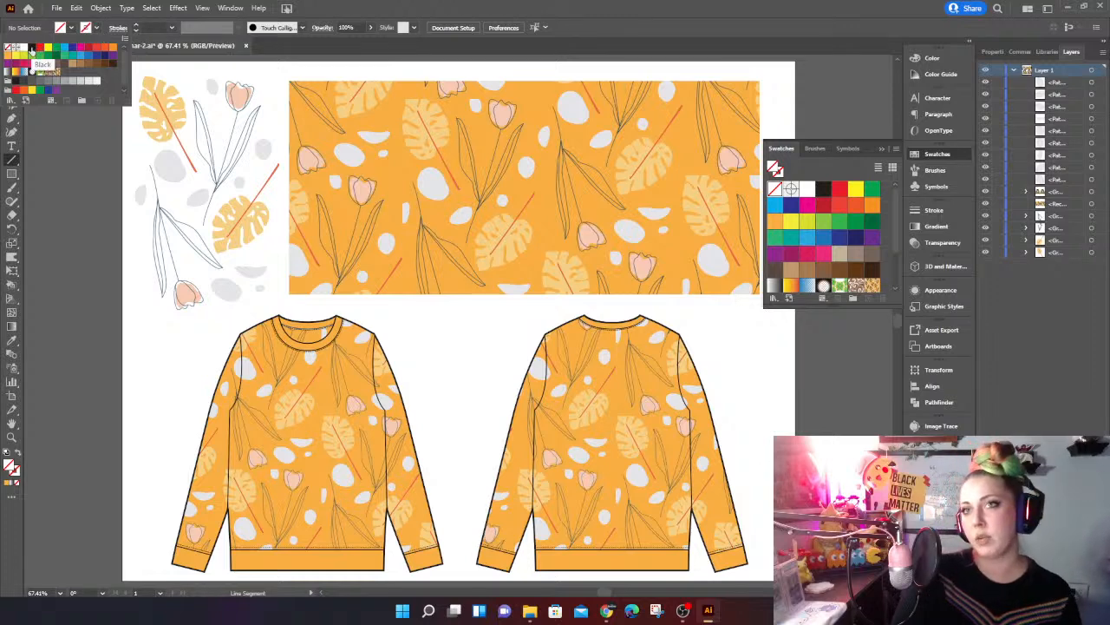
{"action": "left_click", "coordinate": [32, 49]}
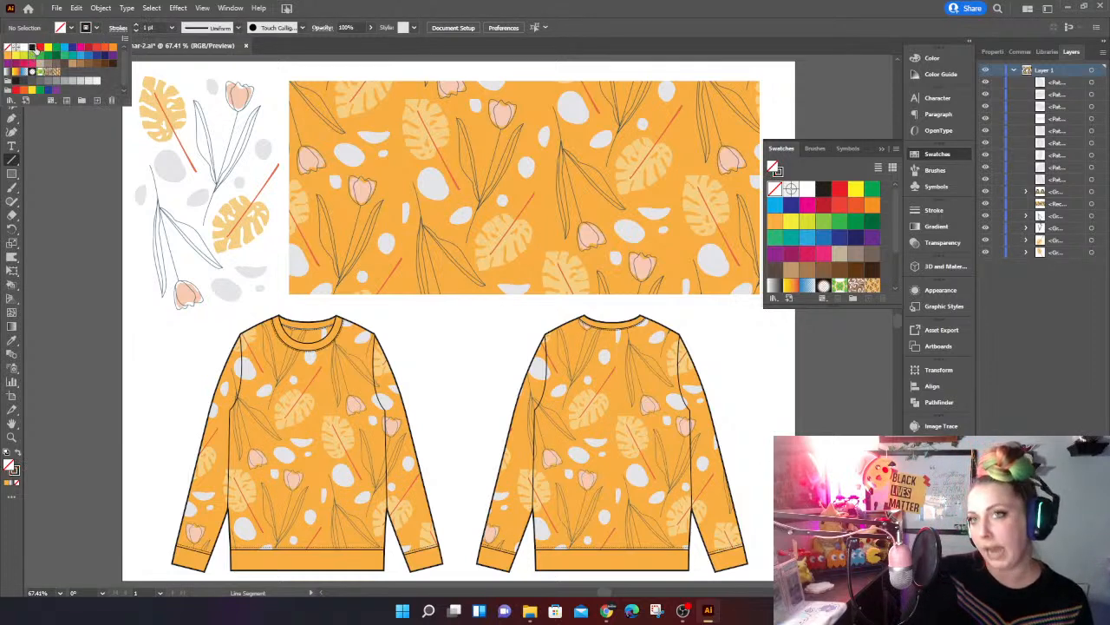
{"action": "left_click", "coordinate": [171, 28]}
{"action": "left_click", "coordinate": [173, 30]}
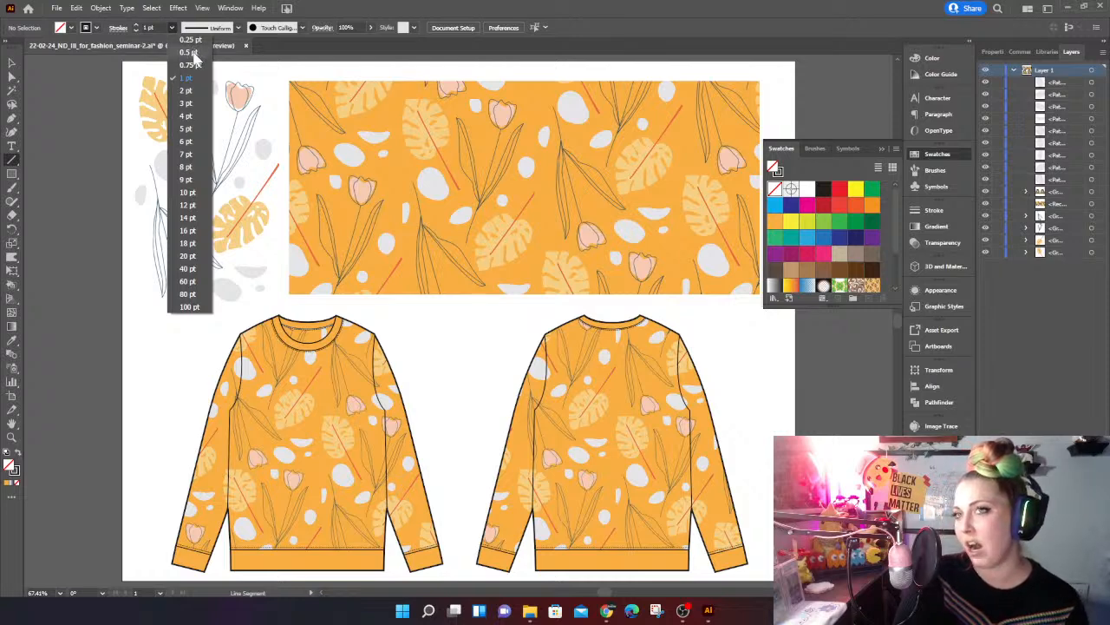
{"action": "left_click", "coordinate": [189, 53]}
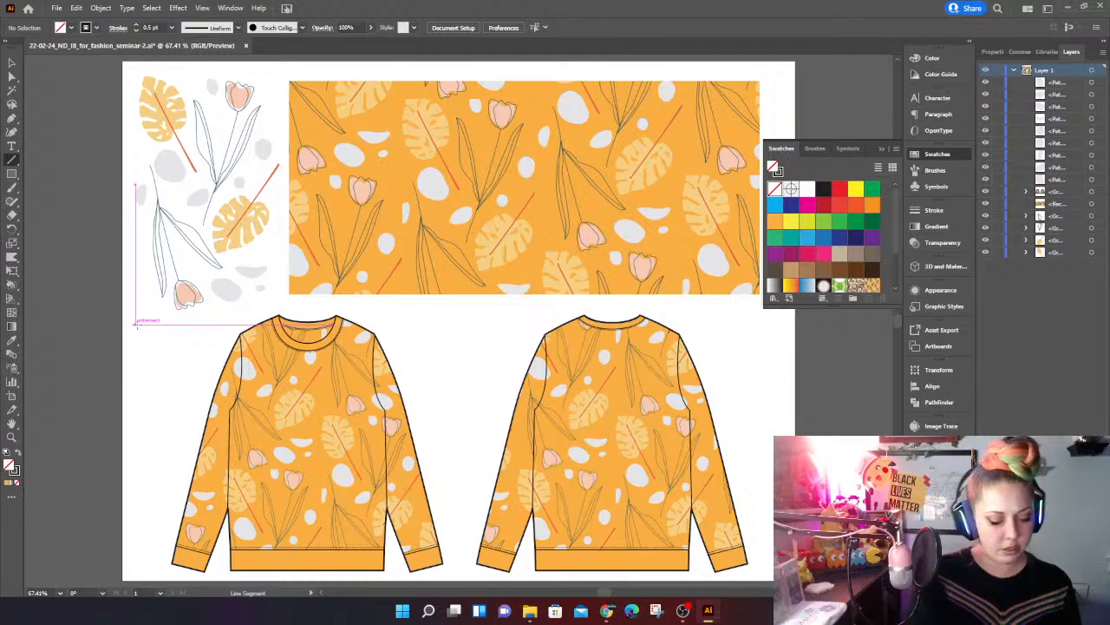
Step: Draw a straight vertical line about 0.44 in long on the blank artboard area beside the front sweatshirt's left shoulder
{"action": "key", "text": "ctrl+plus"}
{"action": "key", "text": "ctrl+plus"}
{"action": "key", "text": "ctrl+plus"}
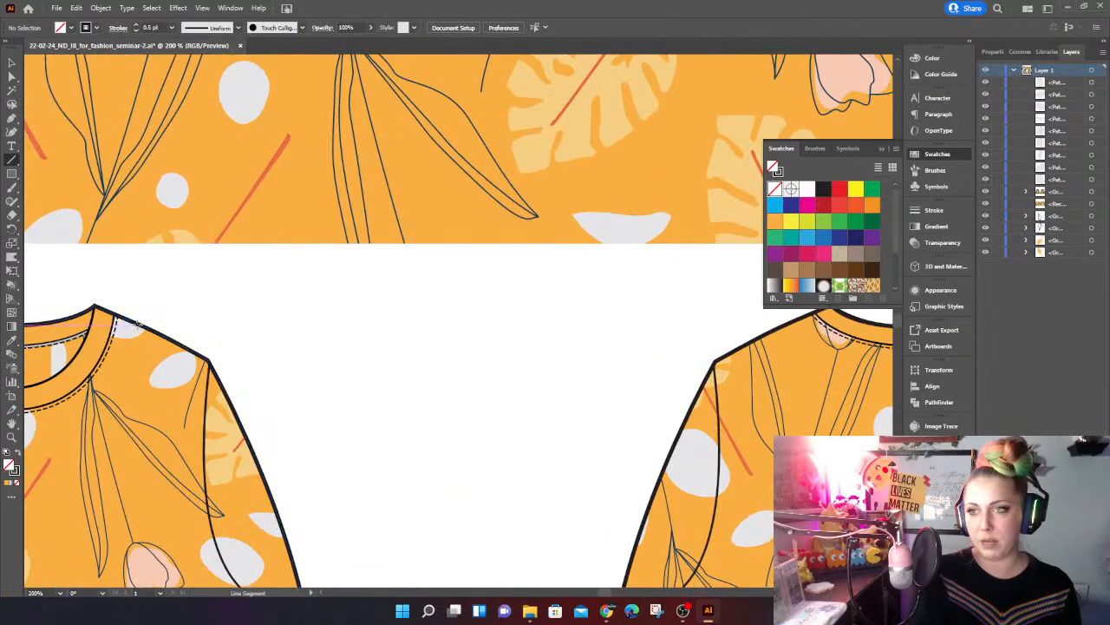
{"action": "left_click_drag", "start_coordinate": [58, 292], "coordinate": [493, 289]}
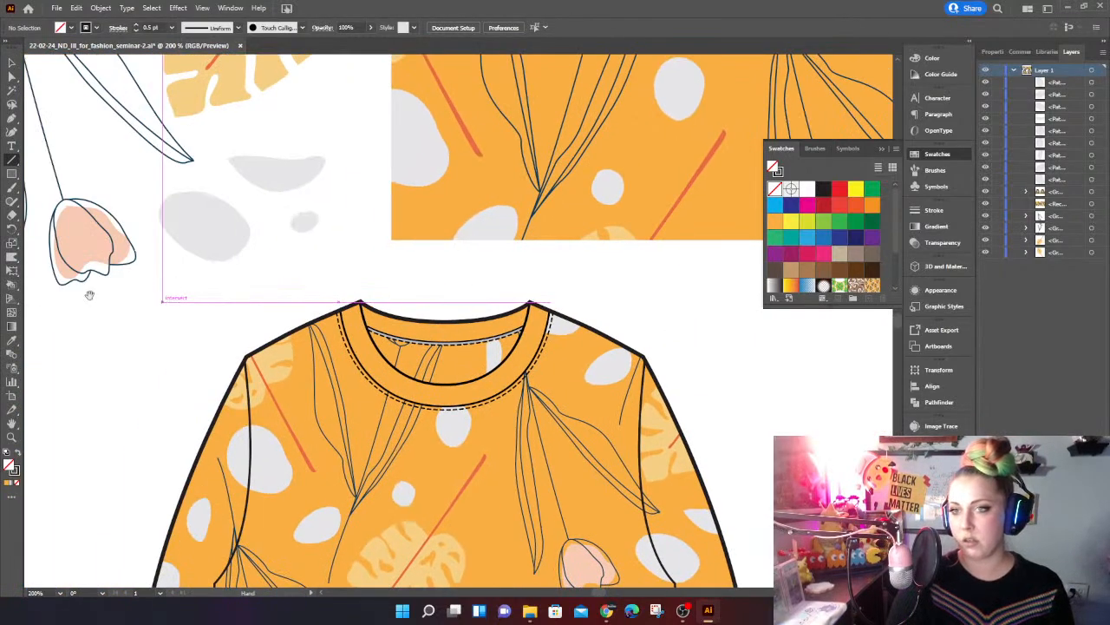
{"action": "left_click_drag", "start_coordinate": [68, 306], "coordinate": [333, 253]}
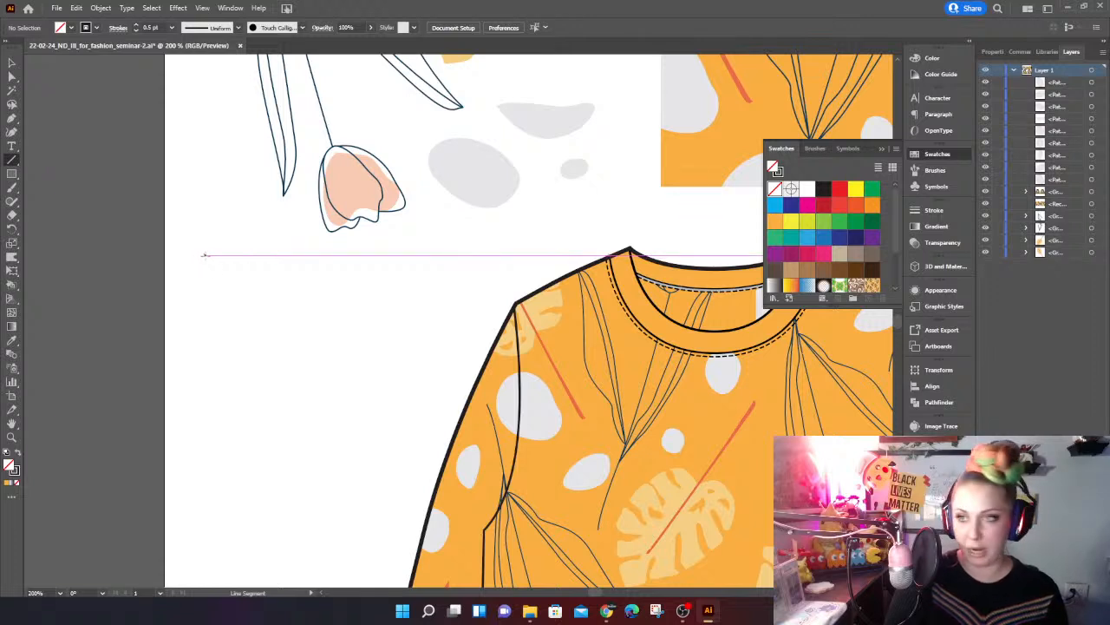
{"action": "mouse_move", "coordinate": [205, 254]}
{"action": "left_mouse_down"}
{"action": "mouse_move", "coordinate": [210, 383]}
{"action": "mouse_move", "coordinate": [215, 307]}
{"action": "mouse_move", "coordinate": [205, 365]}
{"action": "mouse_move", "coordinate": [243, 337]}
{"action": "mouse_move", "coordinate": [223, 366]}
{"action": "mouse_move", "coordinate": [203, 359]}
{"action": "mouse_move", "coordinate": [216, 359]}
{"action": "mouse_move", "coordinate": [206, 297]}
{"action": "mouse_move", "coordinate": [210, 335]}
{"action": "left_mouse_up"}
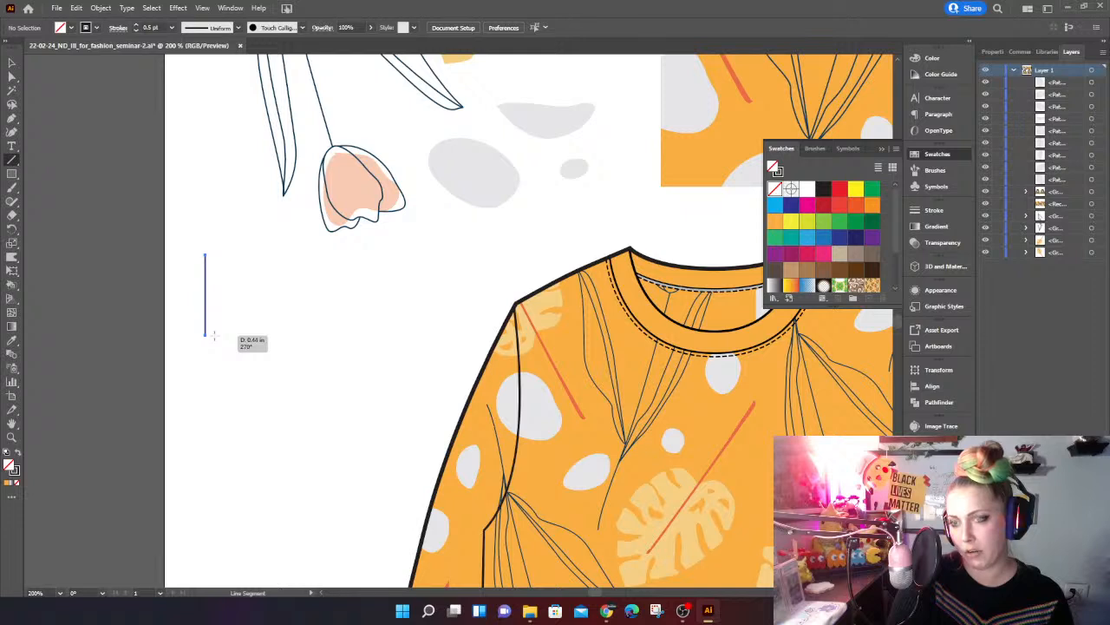
{"action": "left_click_drag", "start_coordinate": [212, 335], "coordinate": [213, 335]}
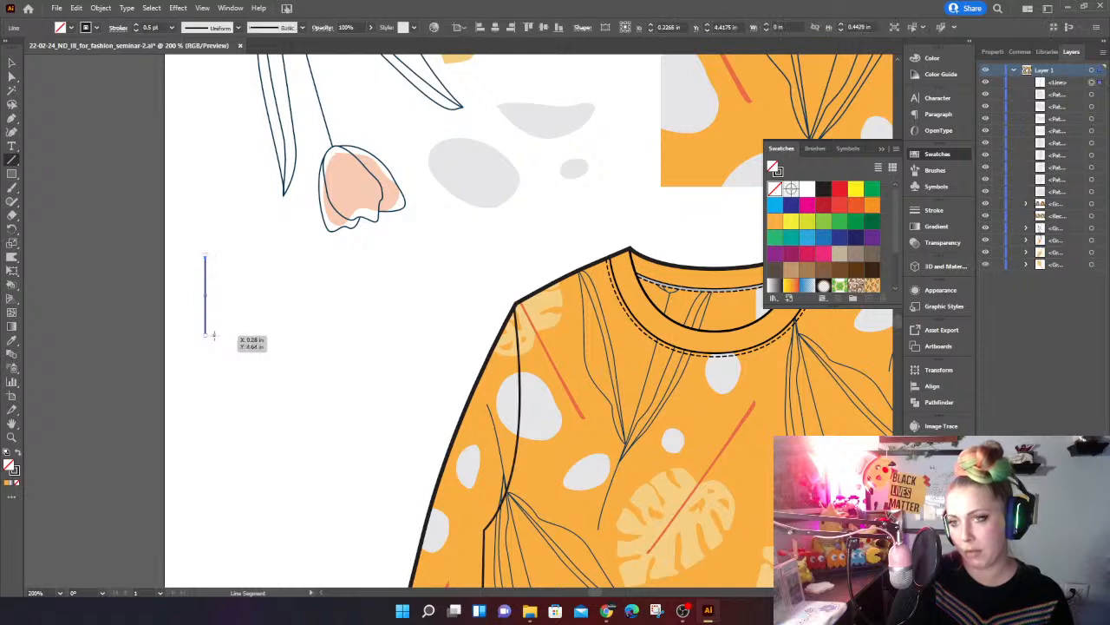
Step: Duplicate the short vertical line about 0.05 in to its right as a parallel copy, and deselect it
{"action": "key", "text": "ctrl+minus"}
{"action": "key", "text": "ctrl+minus"}
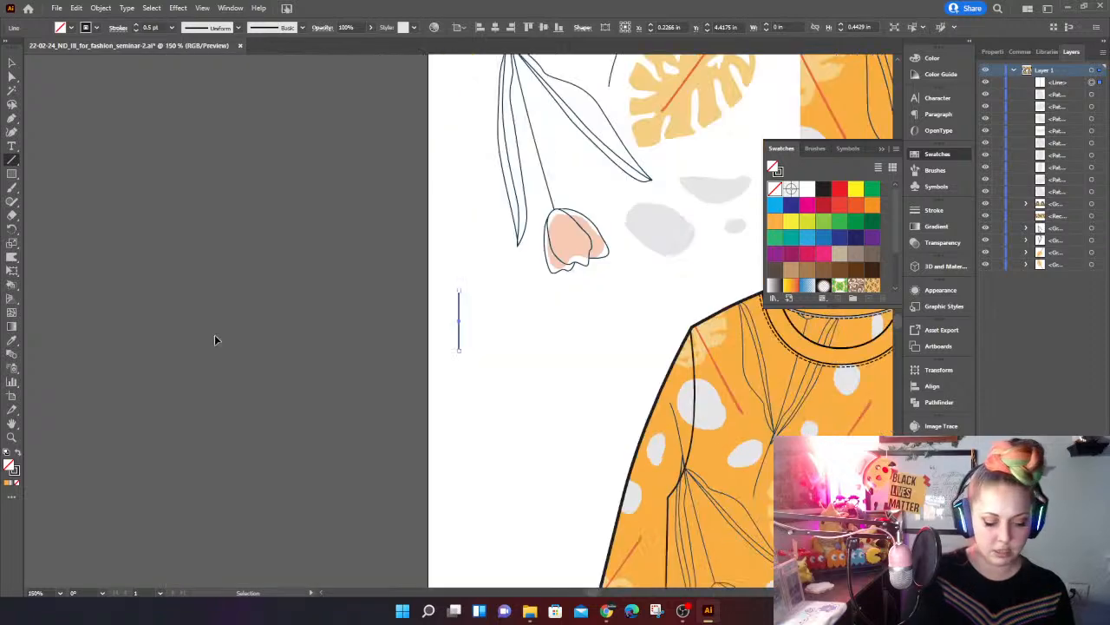
{"action": "left_click_drag", "start_coordinate": [314, 379], "coordinate": [136, 263]}
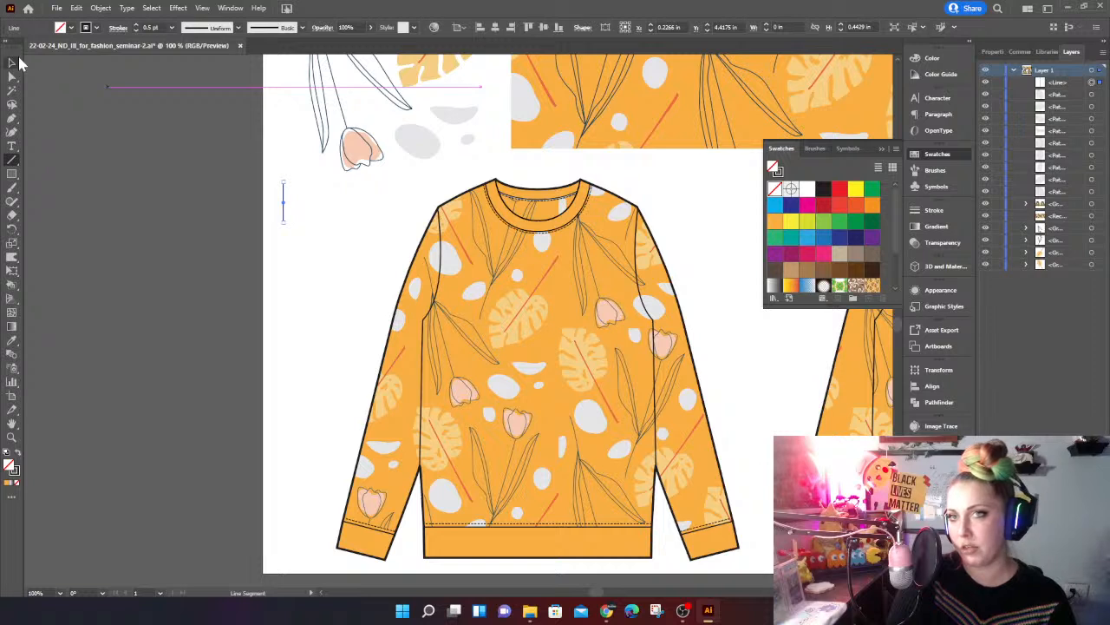
{"action": "left_click", "coordinate": [12, 65]}
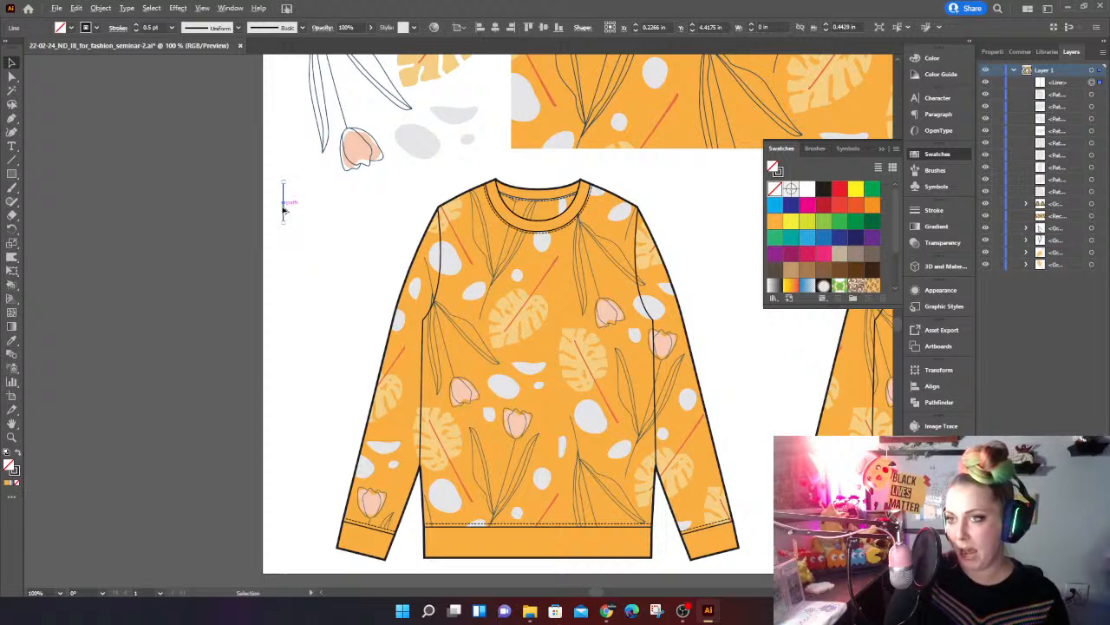
{"action": "left_click_drag", "start_coordinate": [283, 210], "coordinate": [290, 212]}
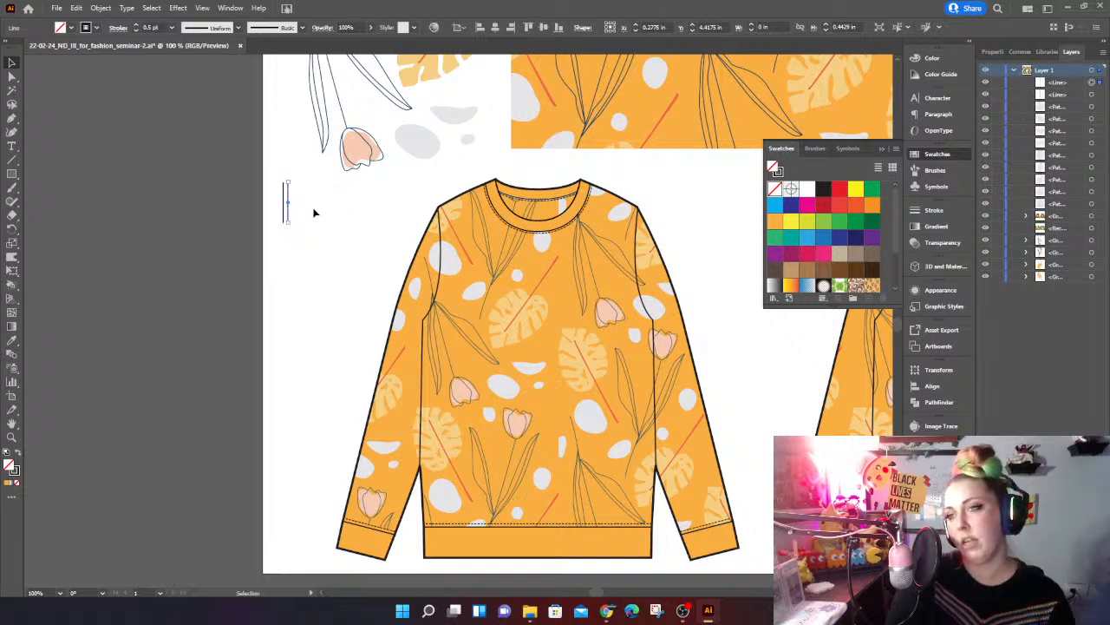
{"action": "left_click", "coordinate": [264, 194]}
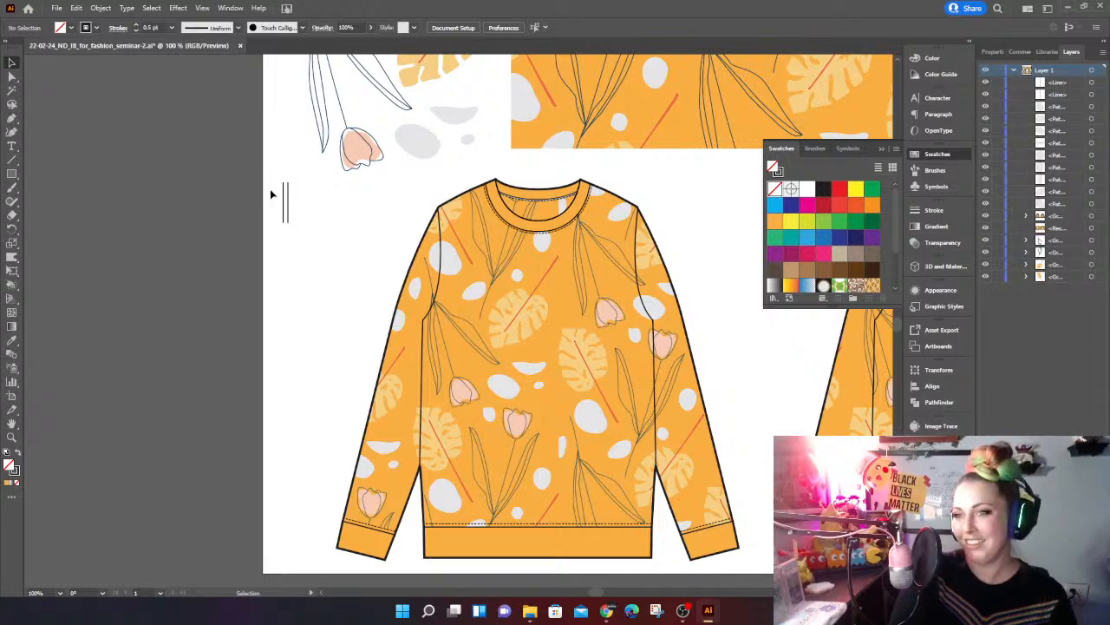
Step: Start a new pattern brush from the two short parallel lines and name it Ridges
{"action": "left_click_drag", "start_coordinate": [265, 175], "coordinate": [310, 250]}
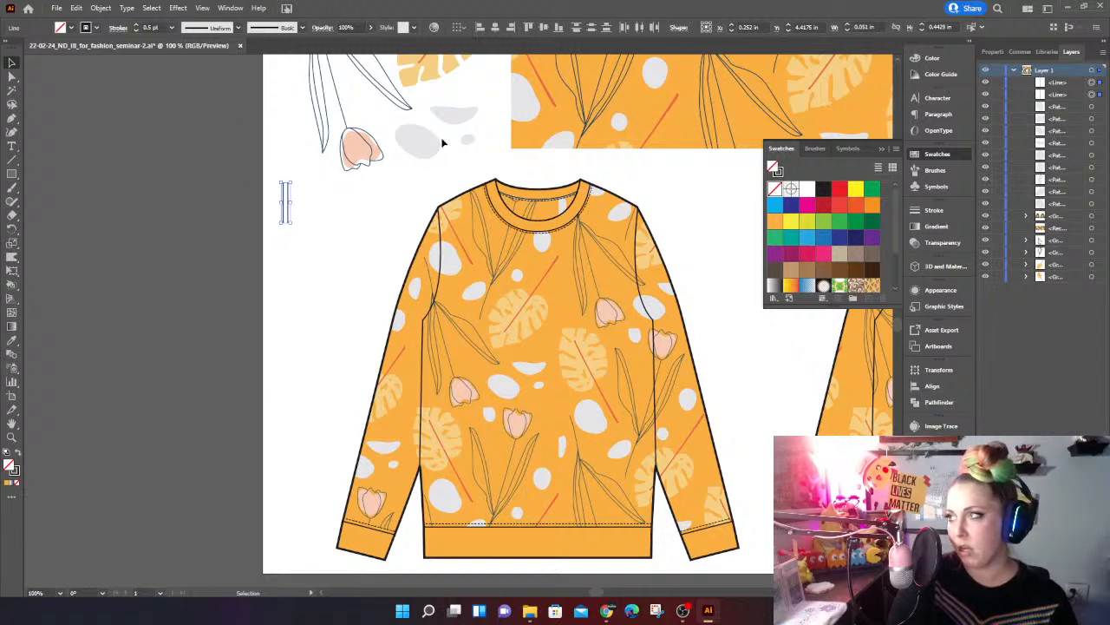
{"action": "left_click", "coordinate": [929, 173]}
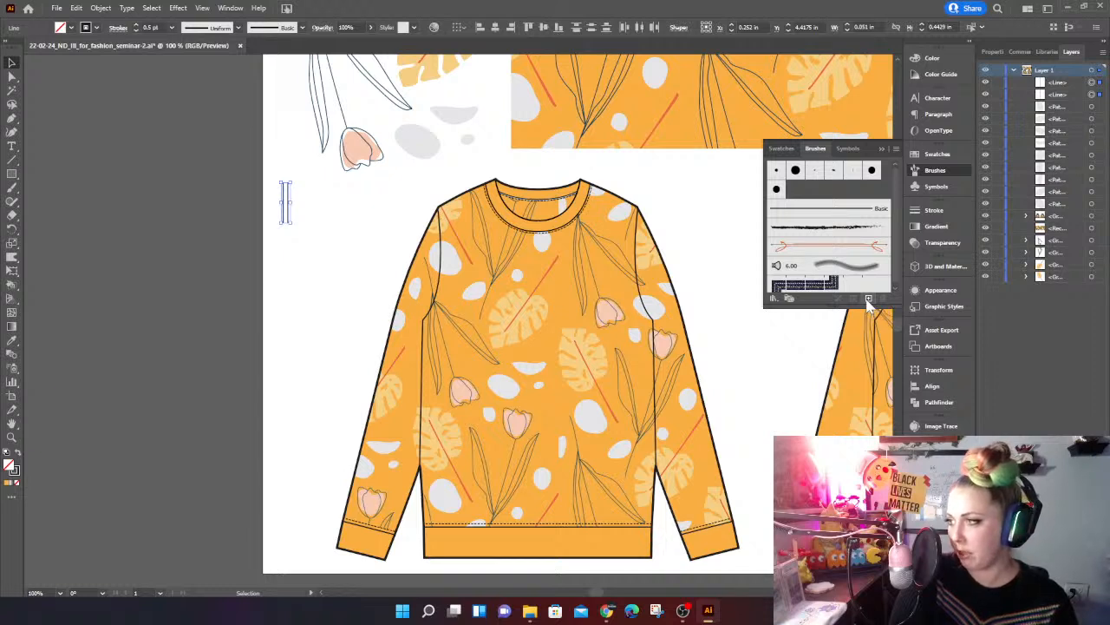
{"action": "left_click", "coordinate": [869, 299]}
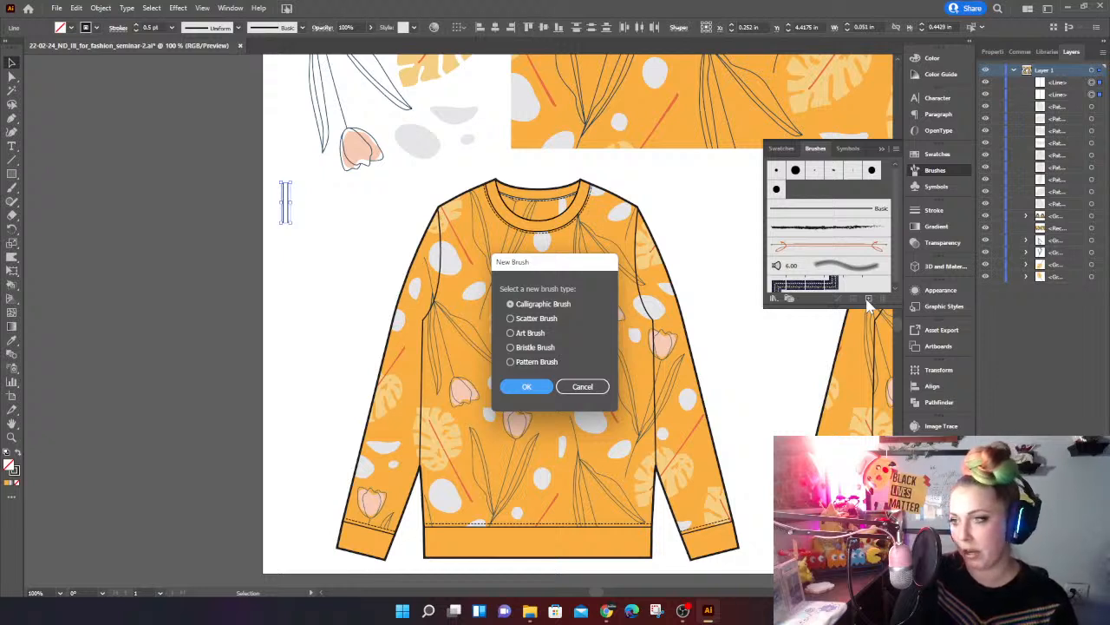
{"action": "left_click", "coordinate": [512, 363]}
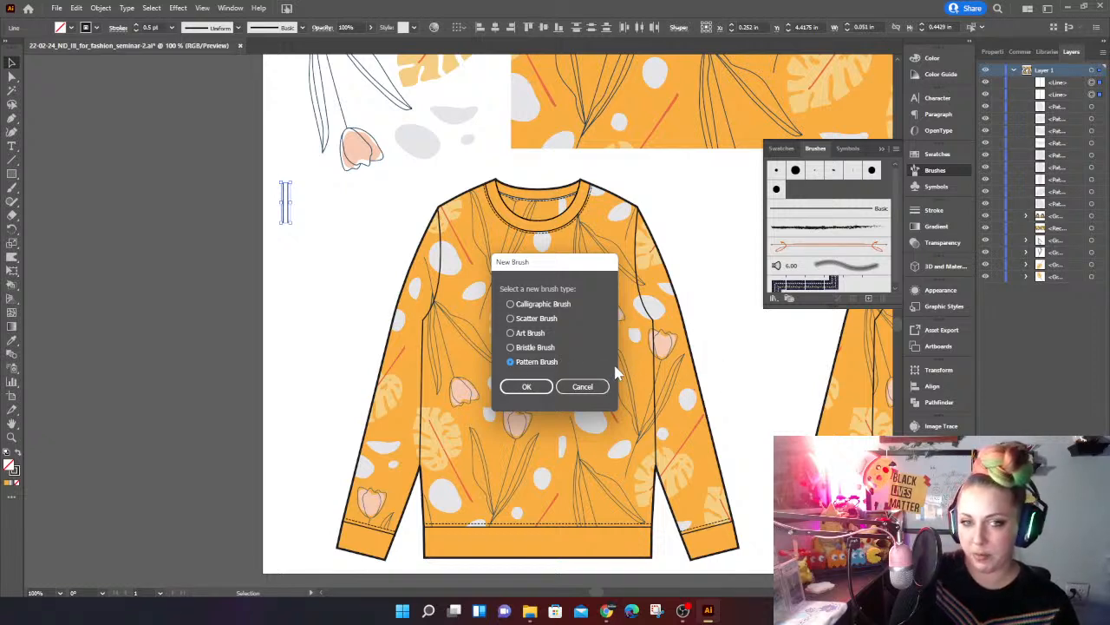
{"action": "left_click", "coordinate": [526, 386]}
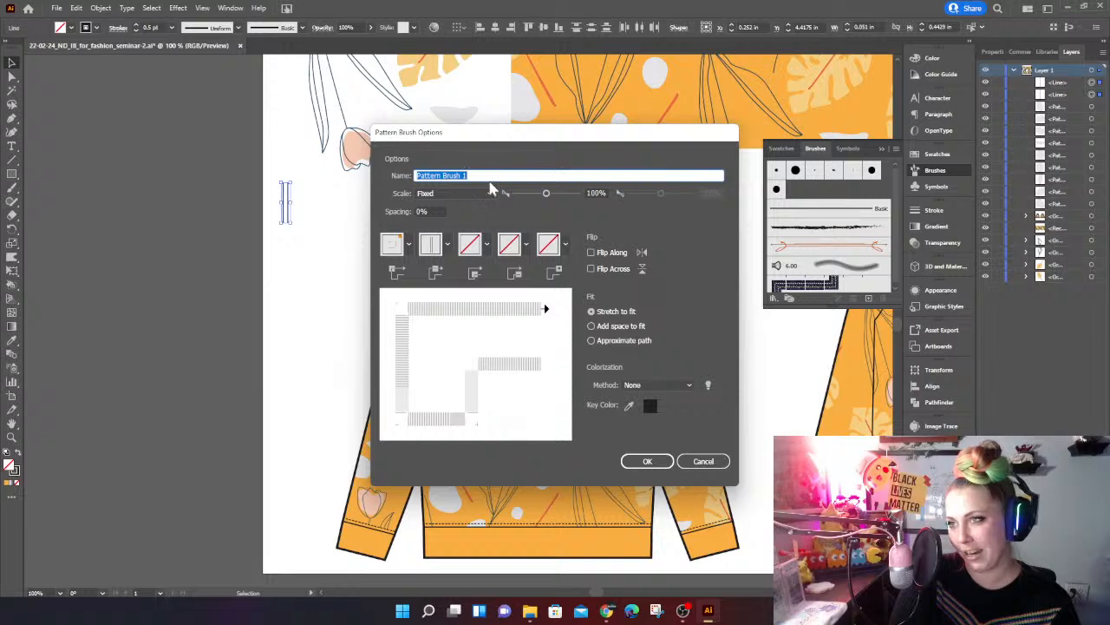
{"action": "left_click", "coordinate": [475, 175]}
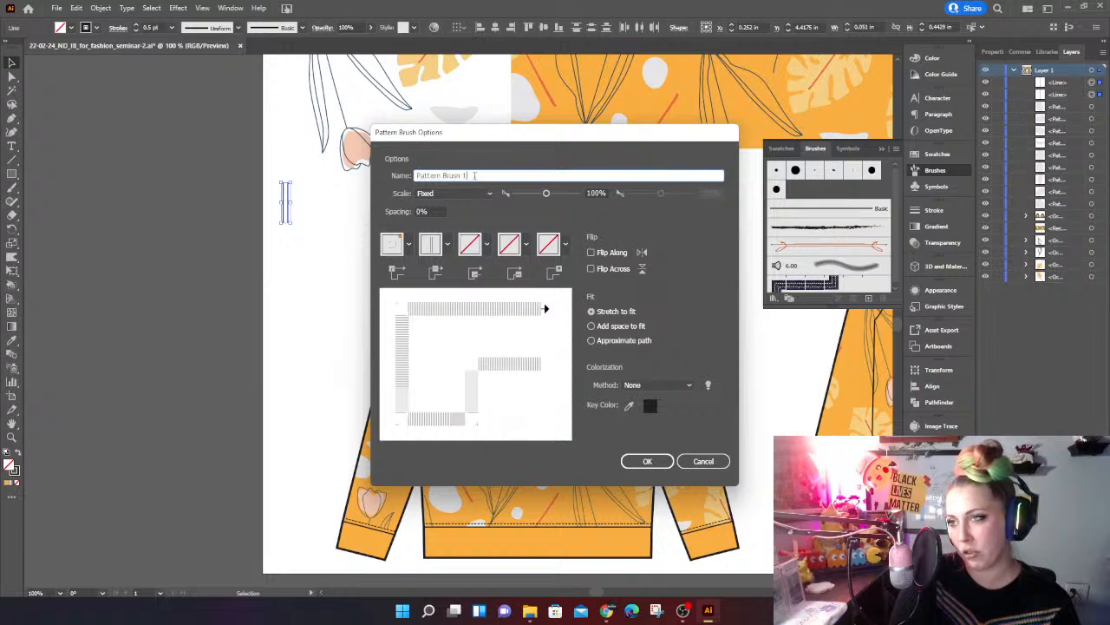
{"action": "left_click_drag", "start_coordinate": [474, 175], "coordinate": [383, 167]}
{"action": "type", "text": "Ridges"}
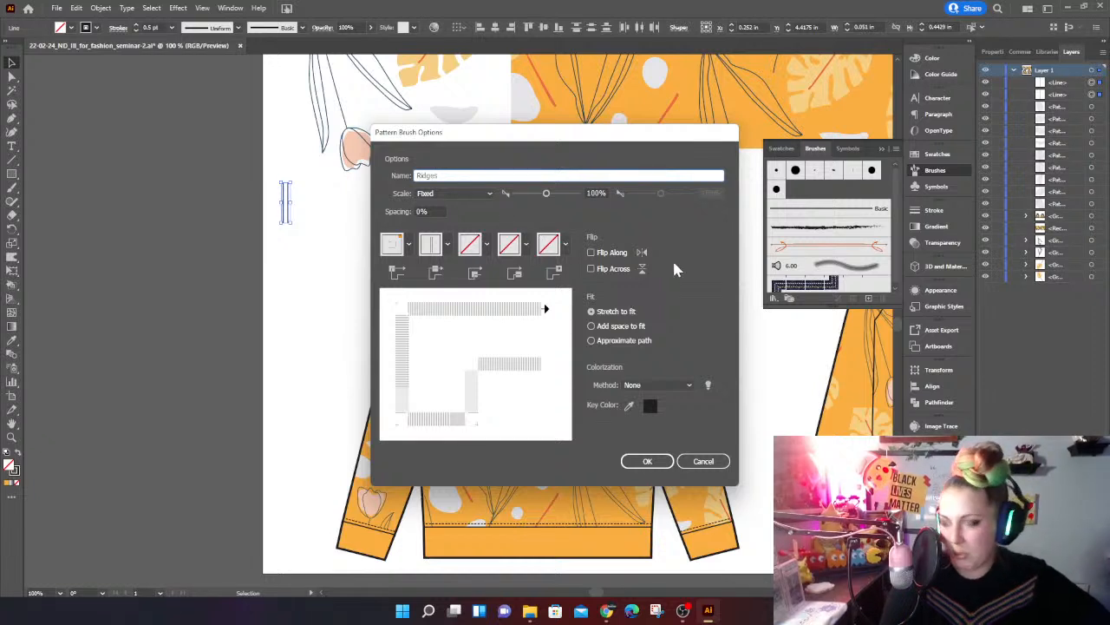
Step: Try 50% spacing between the Ridges brush's tiles, keeping the scale Fixed
{"action": "left_click", "coordinate": [458, 195]}
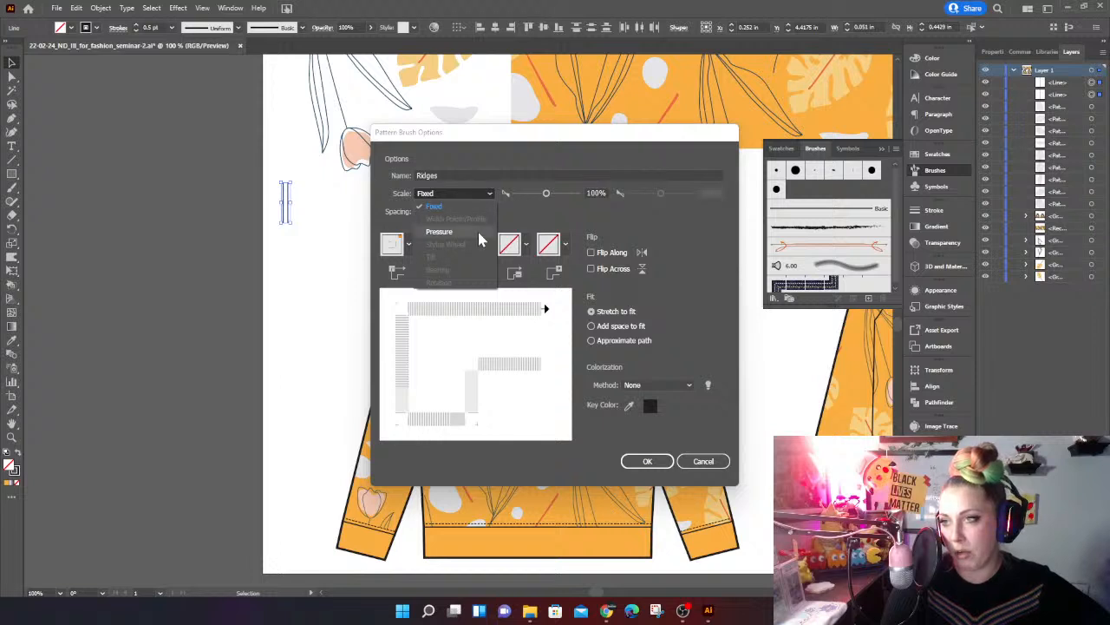
{"action": "left_click", "coordinate": [529, 210]}
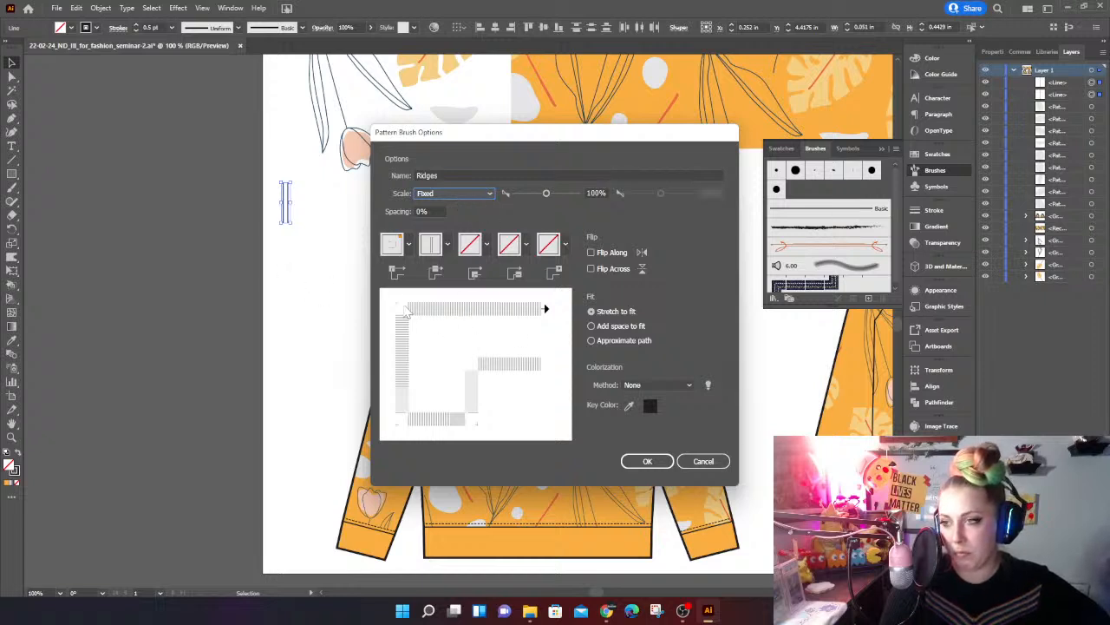
{"action": "left_click", "coordinate": [431, 211]}
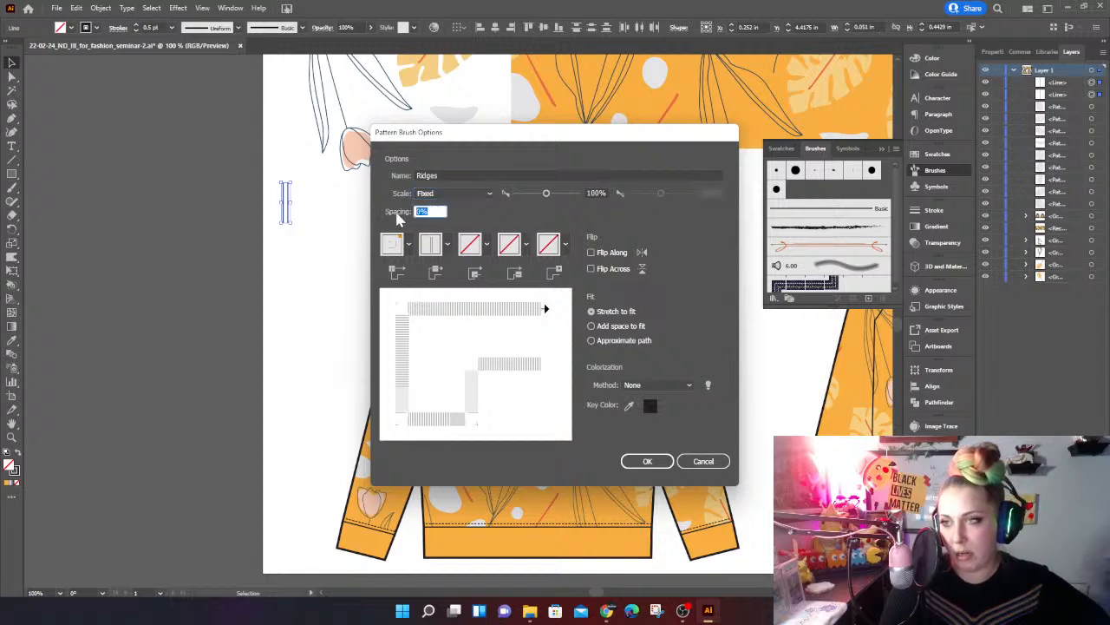
{"action": "type", "text": "50"}
{"action": "key", "text": "Tab"}
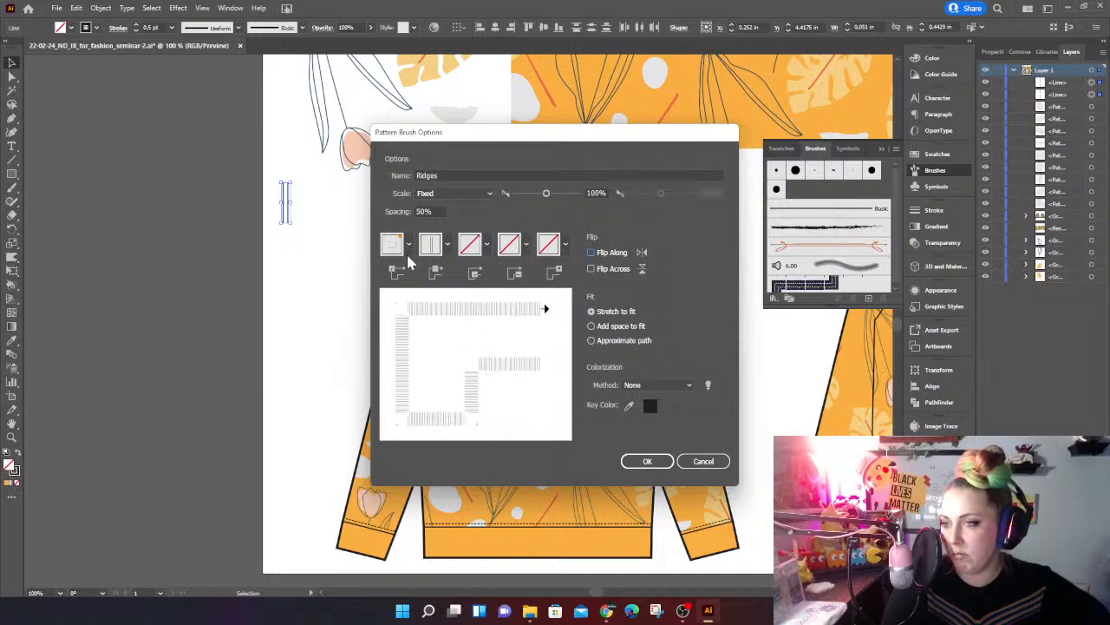
Step: Finish the Ridges brush with 90% spacing, Auto-Between outer and inner corner tiles, and no colorization
{"action": "double_click", "coordinate": [425, 212]}
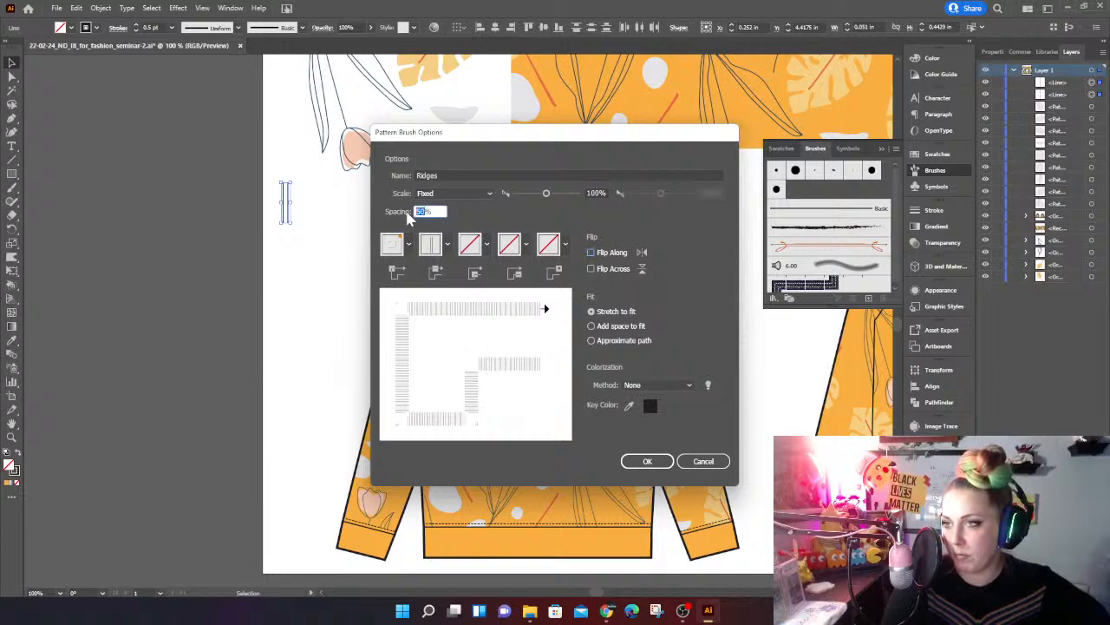
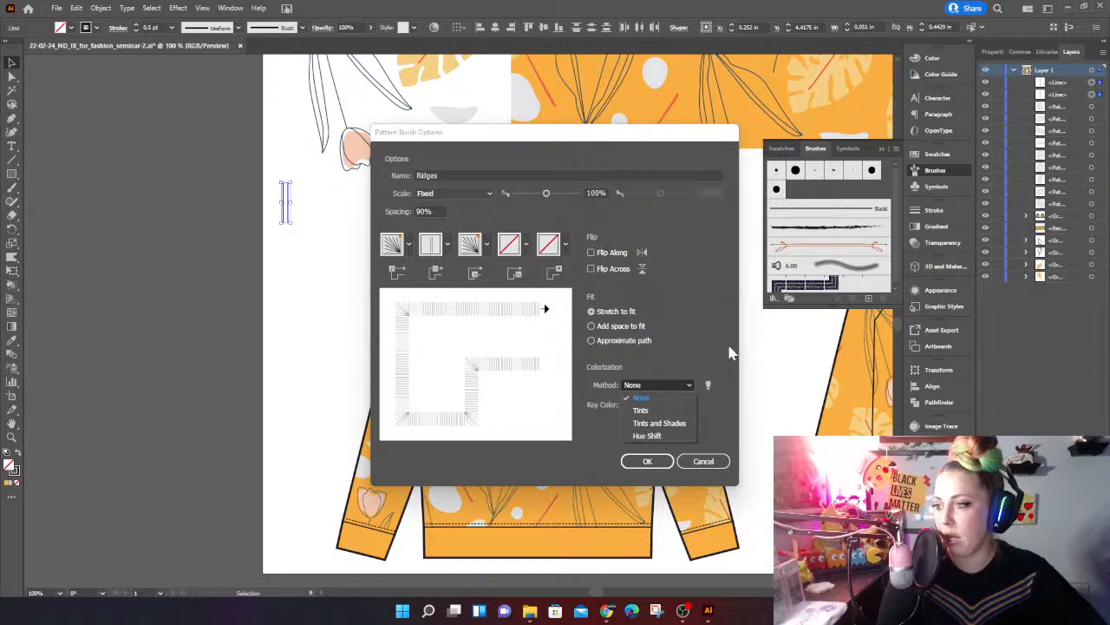
{"action": "left_click", "coordinate": [725, 417]}
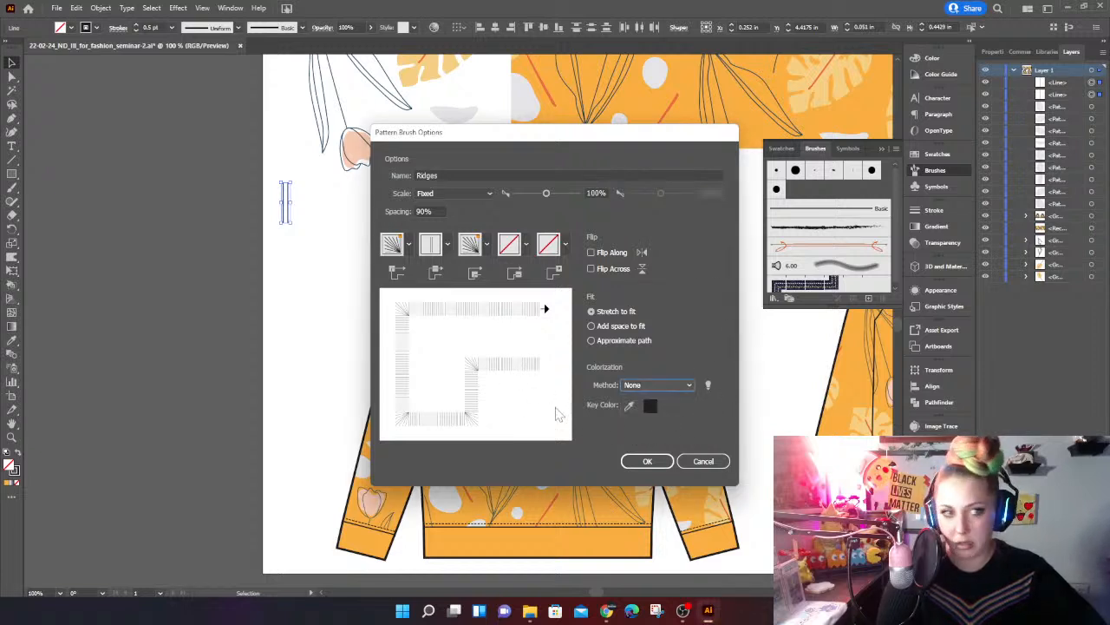
{"action": "left_click", "coordinate": [649, 461]}
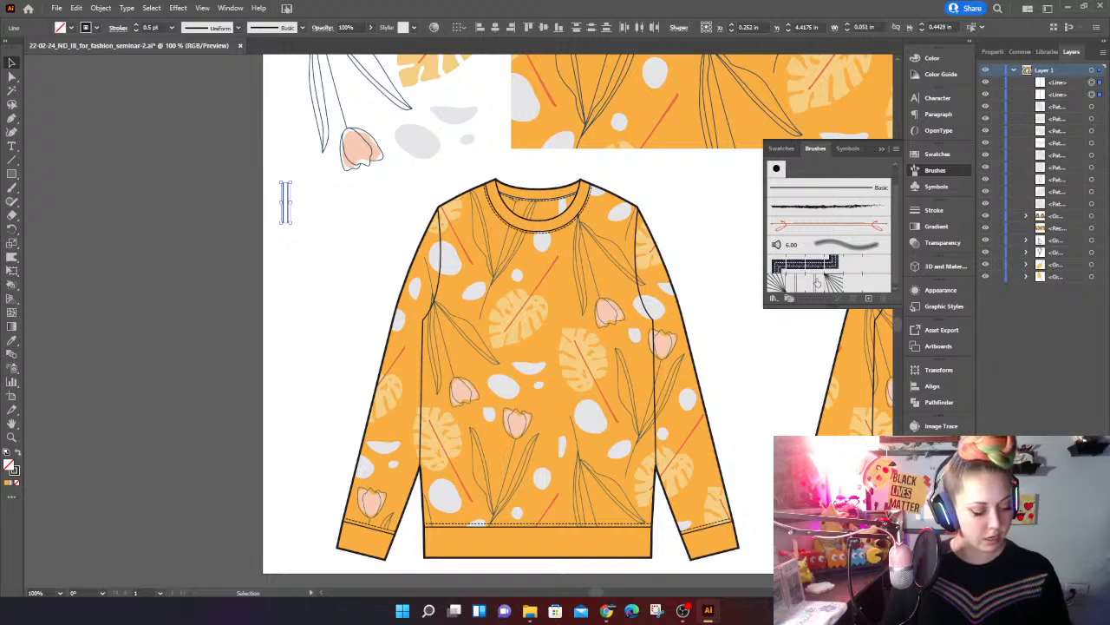
{"action": "scroll", "coordinate": [817, 282], "scroll_direction": "up", "scroll_amount": 1}
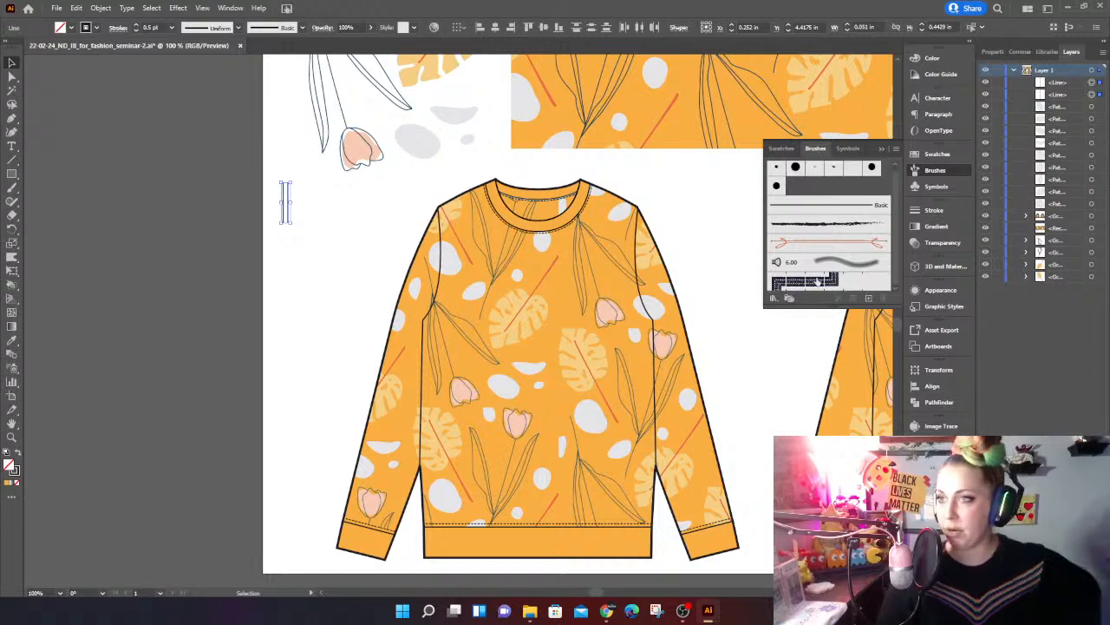
{"action": "left_click", "coordinate": [882, 149]}
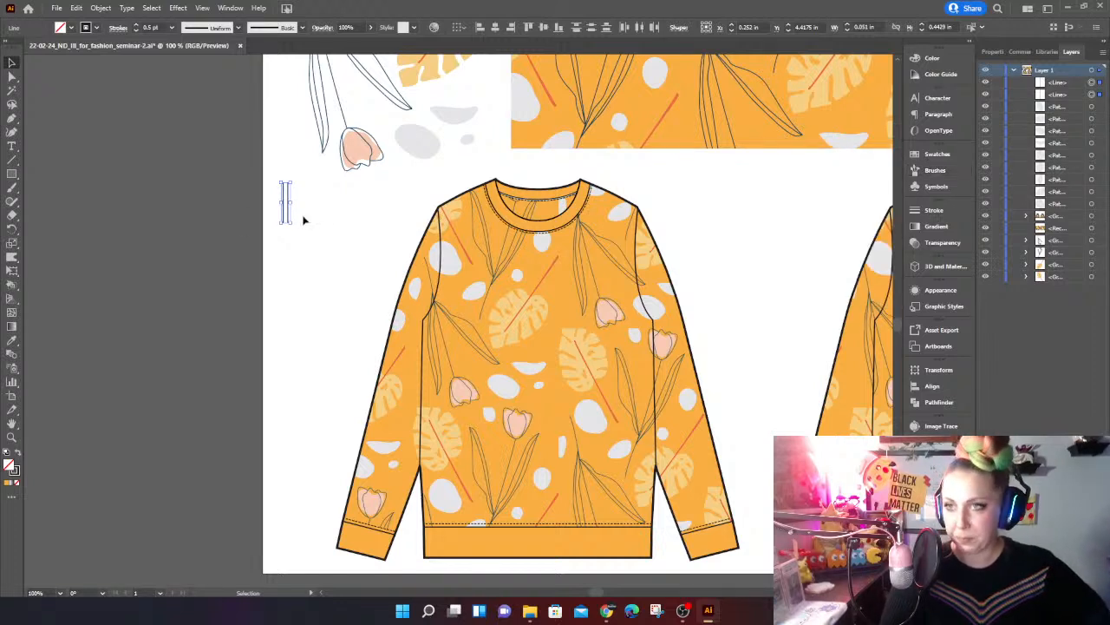
Step: Inspect the two short vertical lines up close, checking each one's stroke settings in turn, and deselect them
{"action": "left_click", "coordinate": [272, 182]}
{"action": "left_click", "coordinate": [283, 198]}
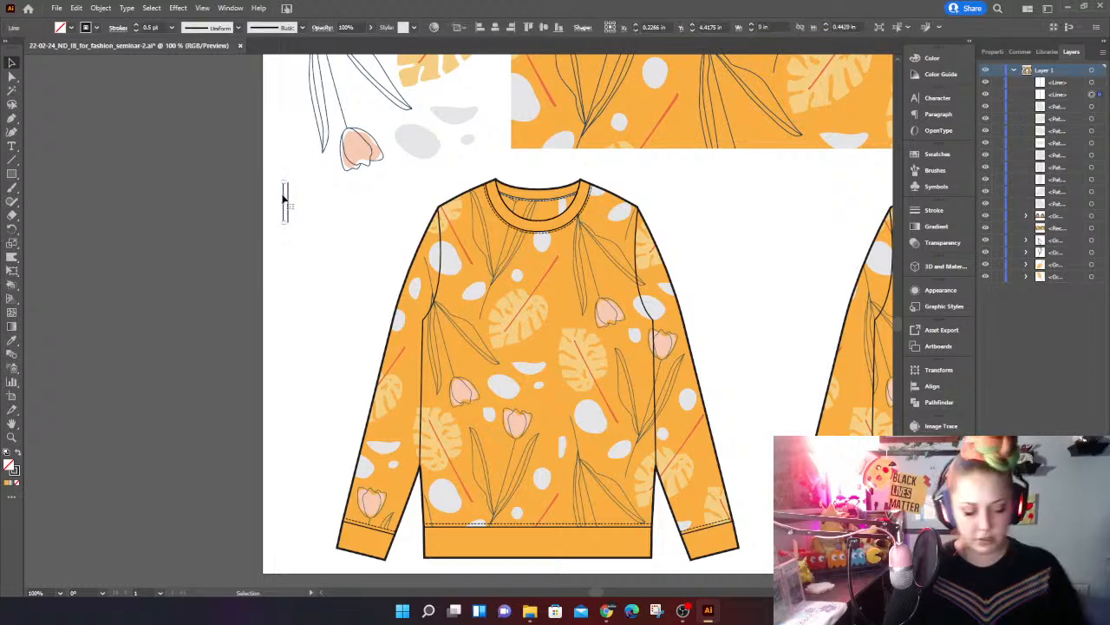
{"action": "key", "text": "ctrl+equal"}
{"action": "key", "text": "ctrl+equal"}
{"action": "key", "text": "ctrl+equal"}
{"action": "key", "text": "ctrl+equal"}
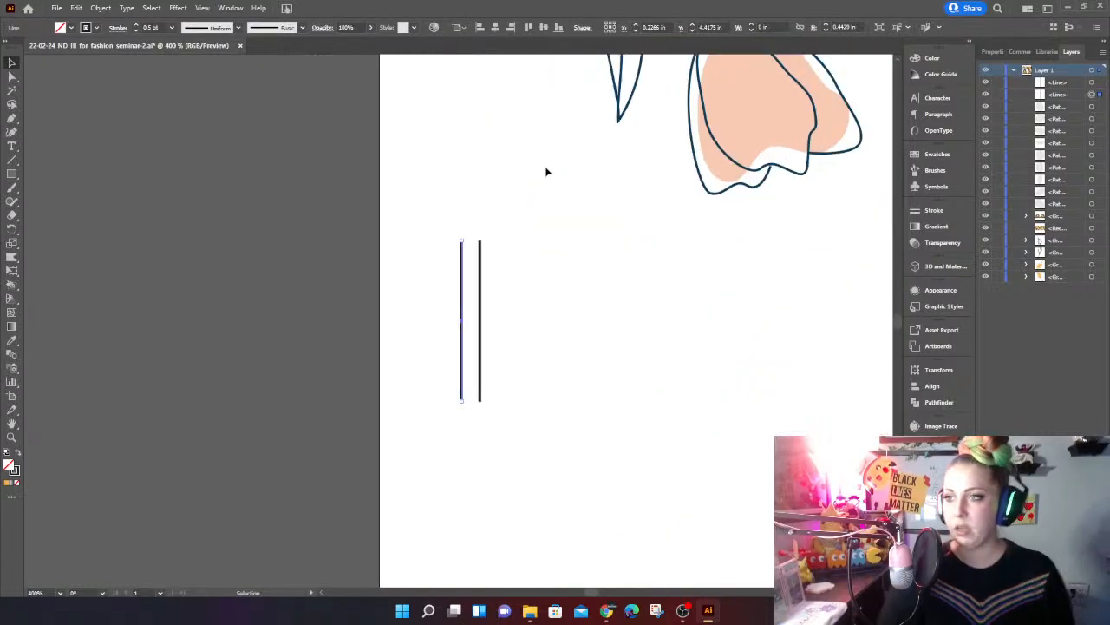
{"action": "left_click", "coordinate": [480, 253]}
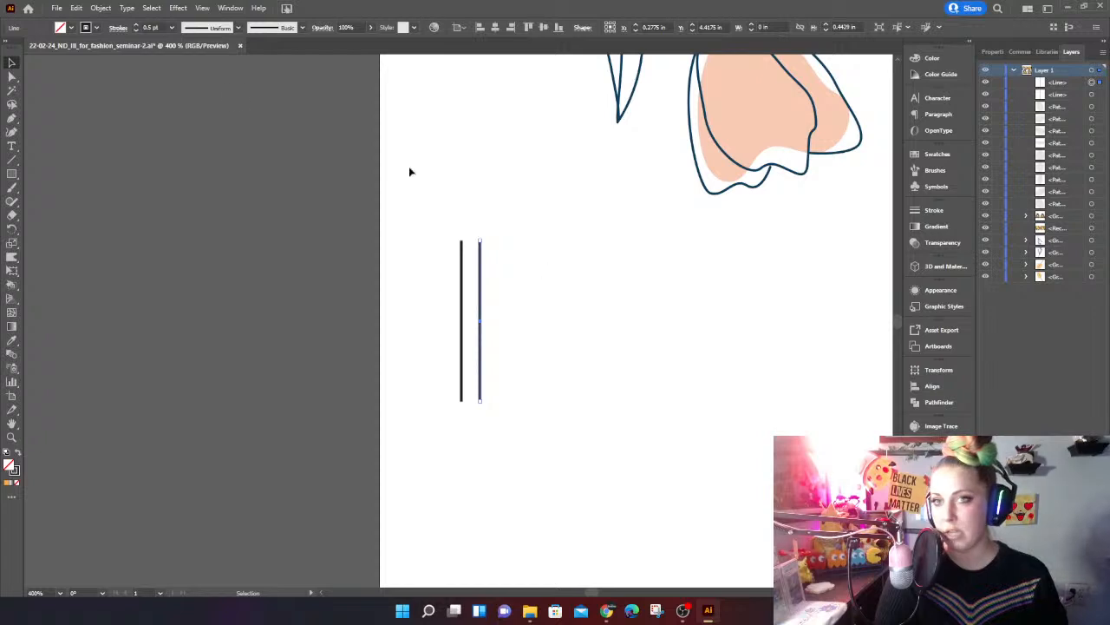
{"action": "left_click", "coordinate": [12, 159]}
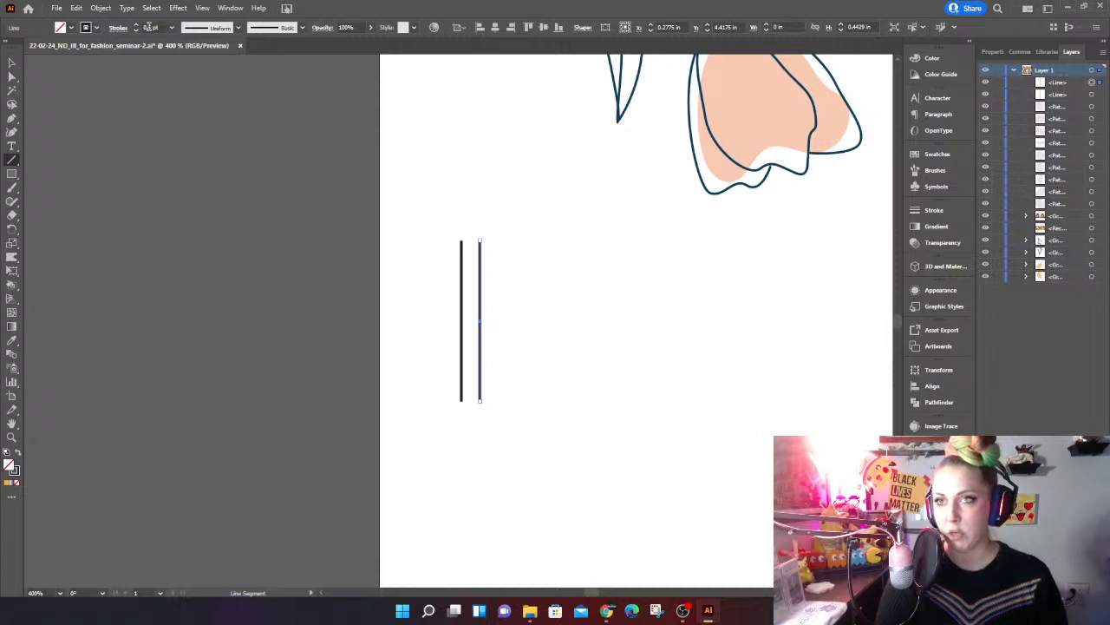
{"action": "left_click", "coordinate": [12, 63]}
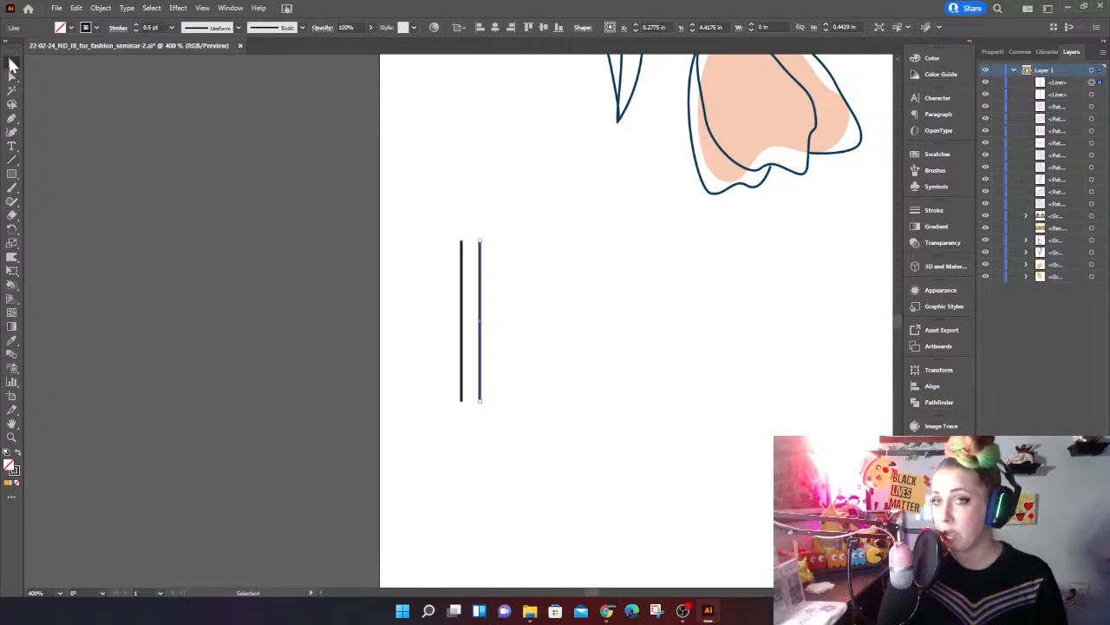
{"action": "left_click", "coordinate": [447, 259]}
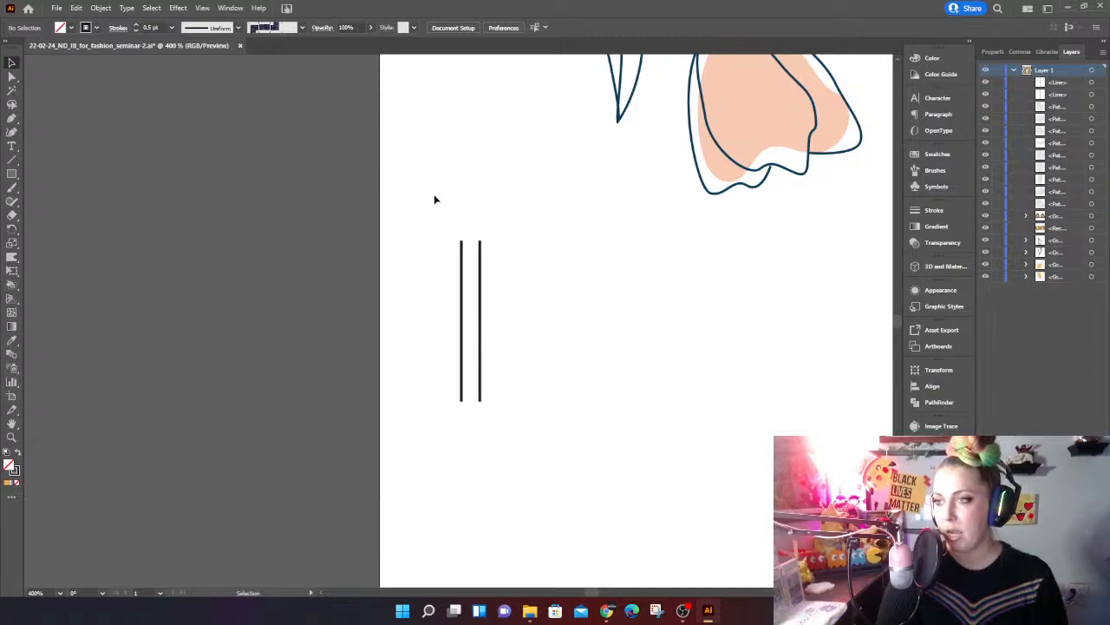
Step: Reselect both short lines and begin a second pattern brush from them, also named Ridges
{"action": "left_click_drag", "start_coordinate": [432, 198], "coordinate": [531, 435]}
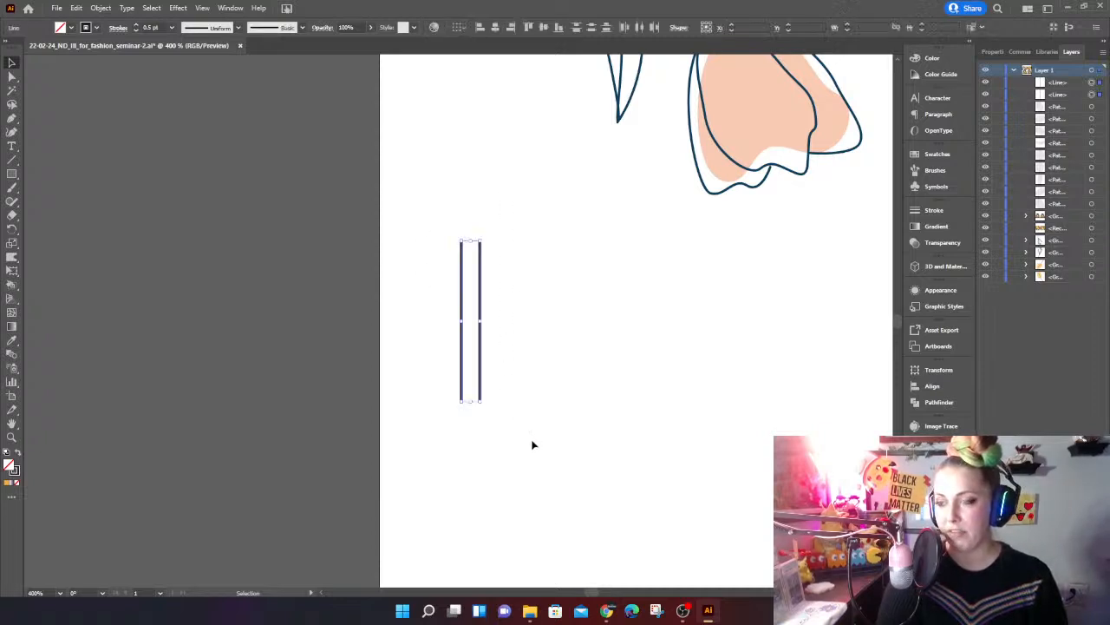
{"action": "left_click", "coordinate": [938, 172]}
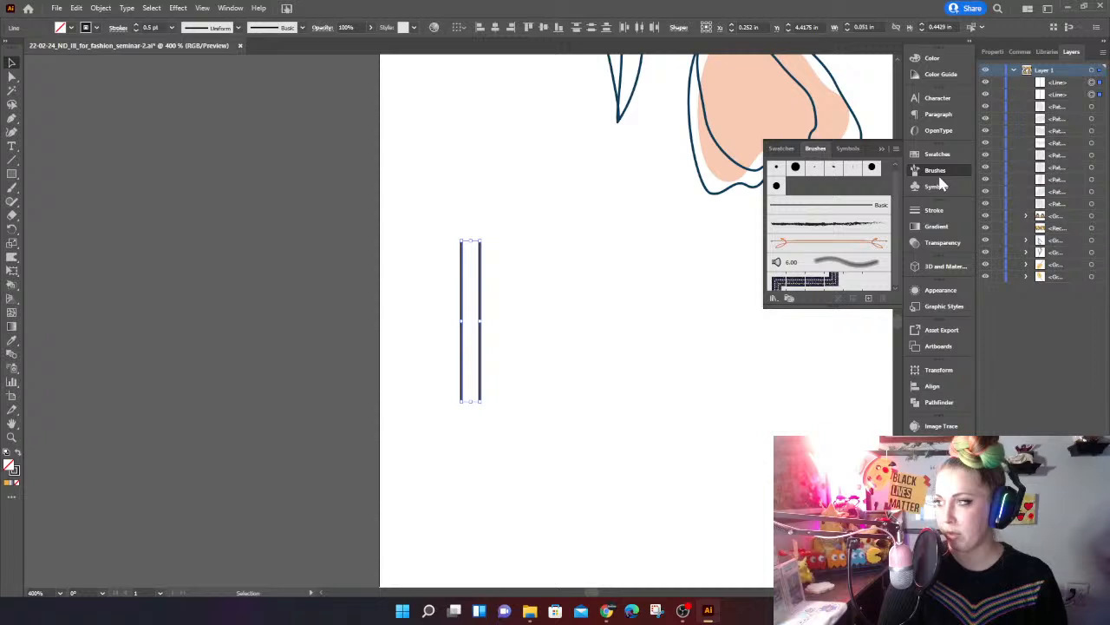
{"action": "left_click", "coordinate": [869, 299]}
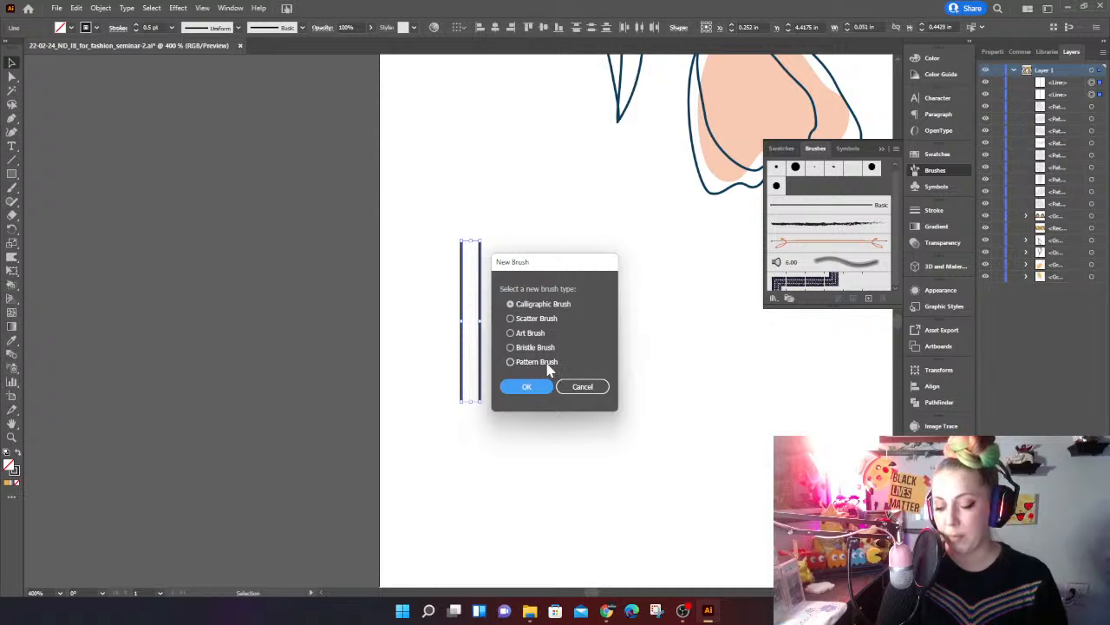
{"action": "left_click", "coordinate": [509, 362]}
{"action": "left_click", "coordinate": [510, 362]}
{"action": "left_click", "coordinate": [521, 387]}
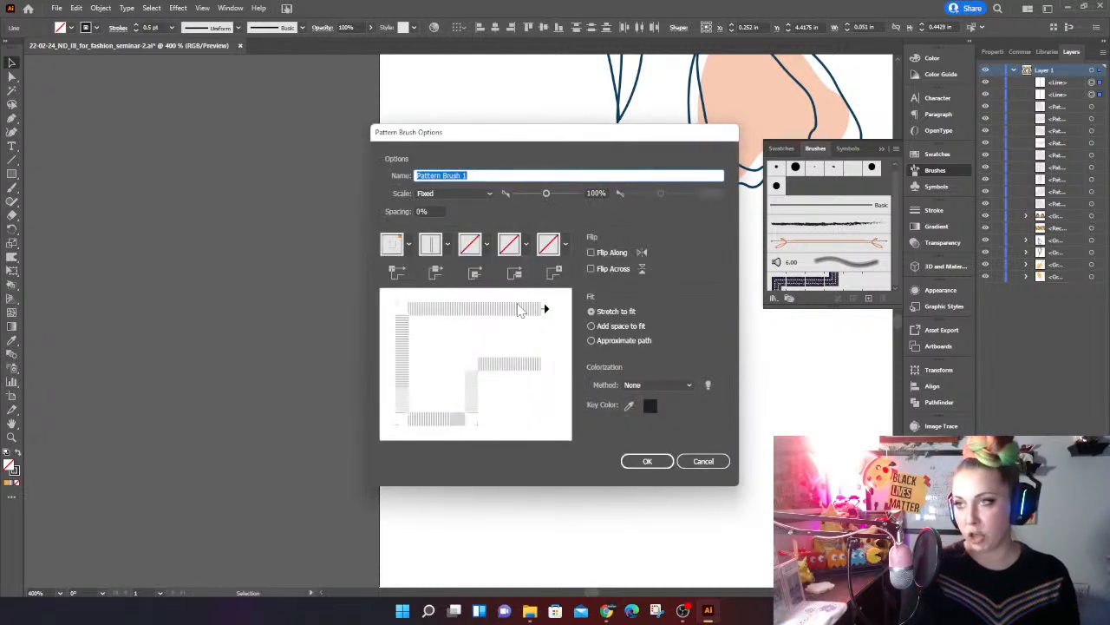
{"action": "key", "text": "BackSpace"}
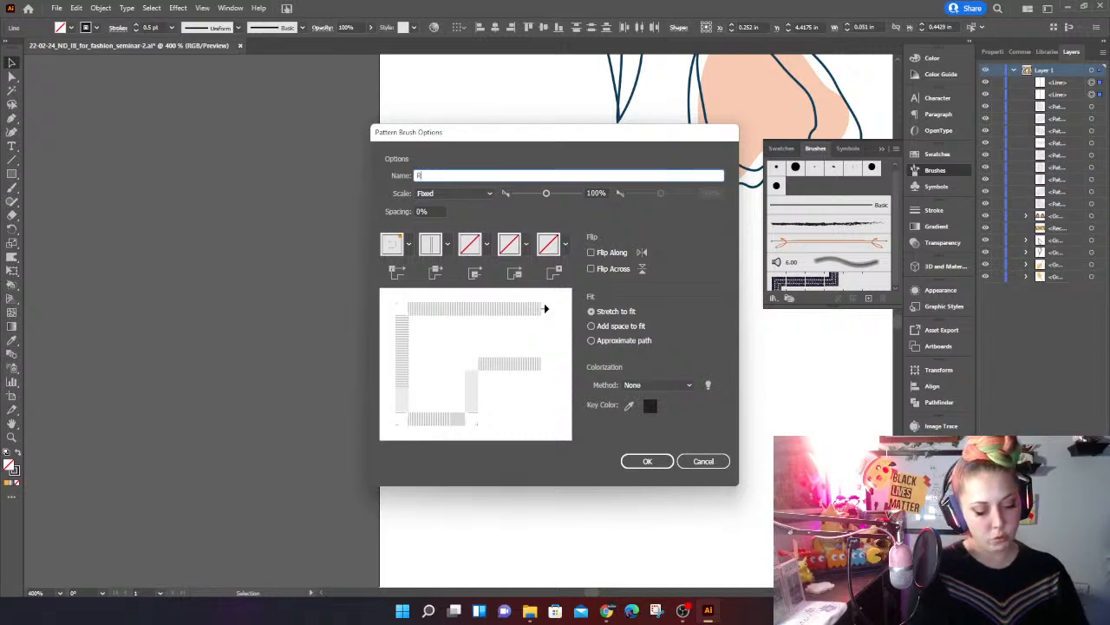
{"action": "type", "text": "Ridges"}
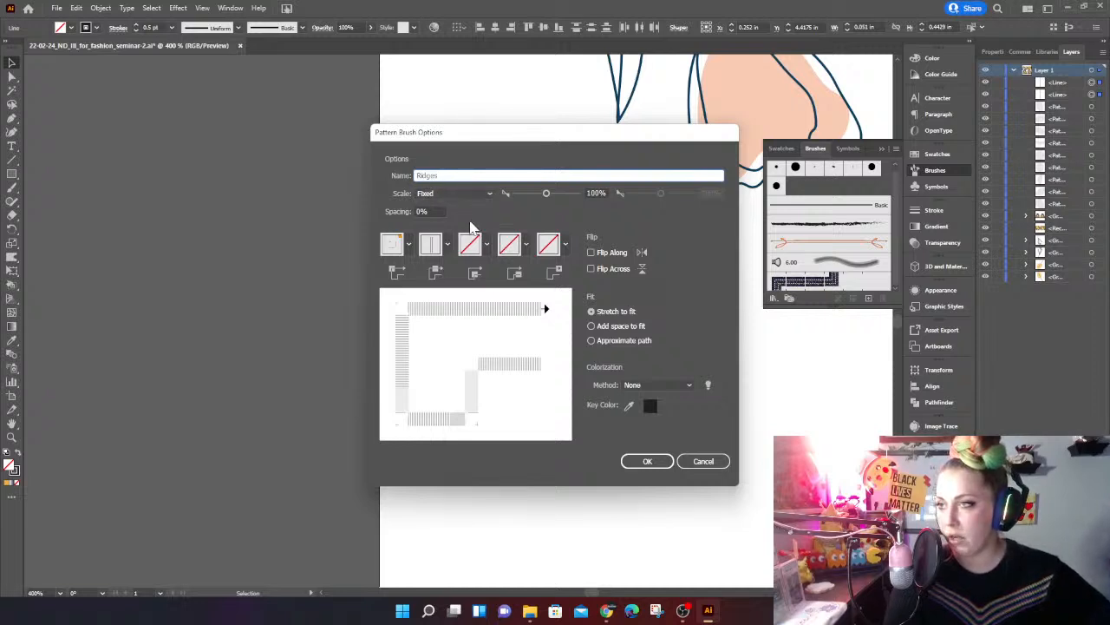
Step: Finish the second Ridges pattern brush with 80% spacing, Auto-Between outer and inner corner tiles, and no colorization
{"action": "left_click", "coordinate": [421, 211]}
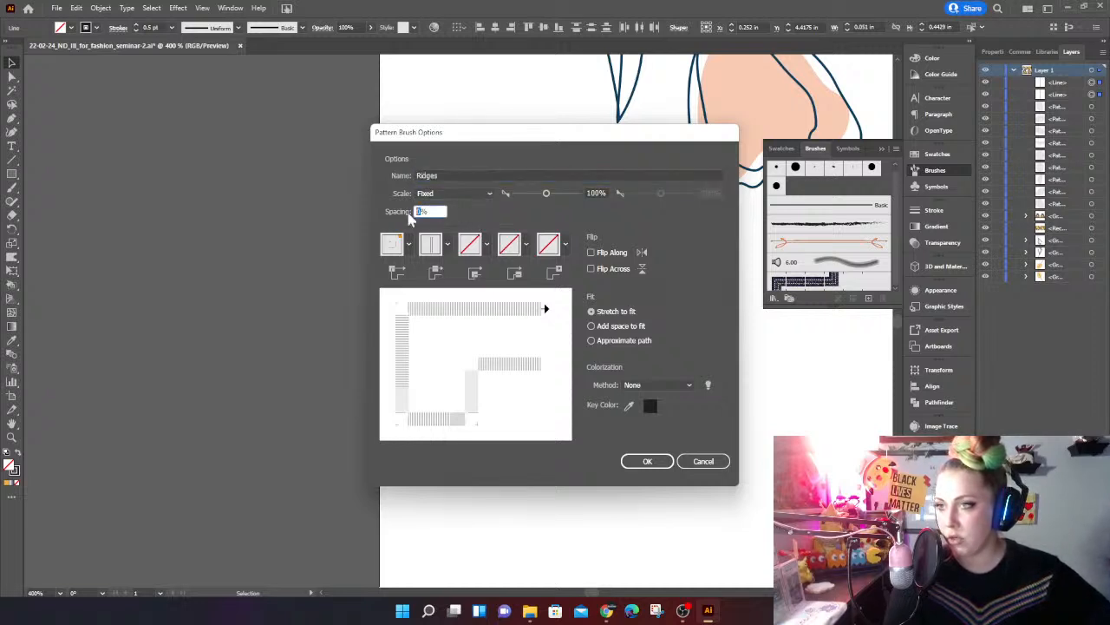
{"action": "type", "text": "80"}
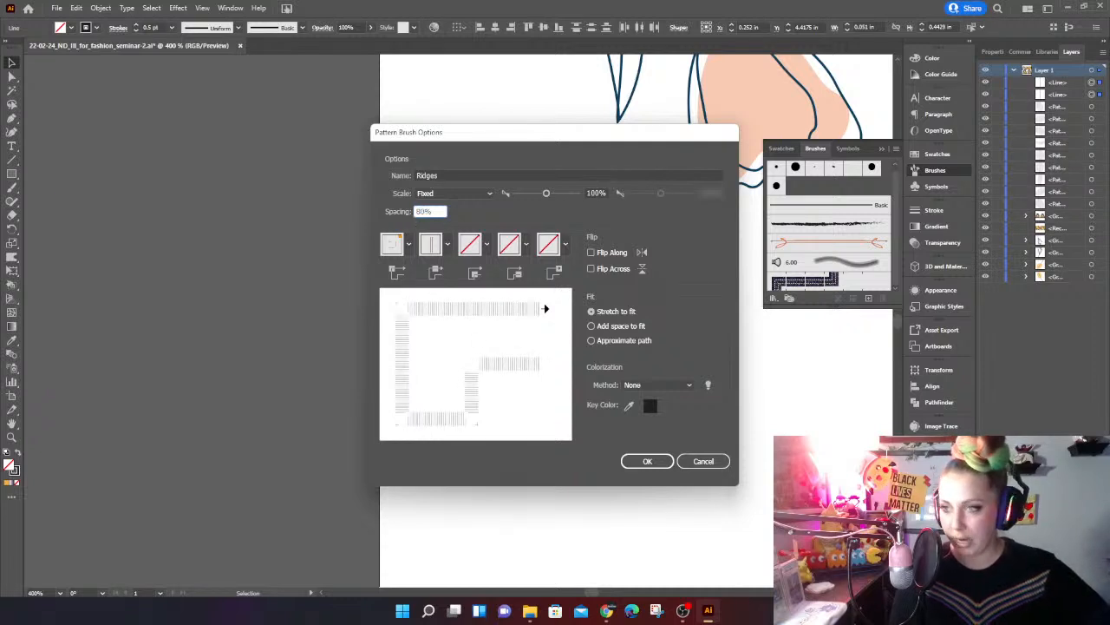
{"action": "left_click", "coordinate": [410, 245]}
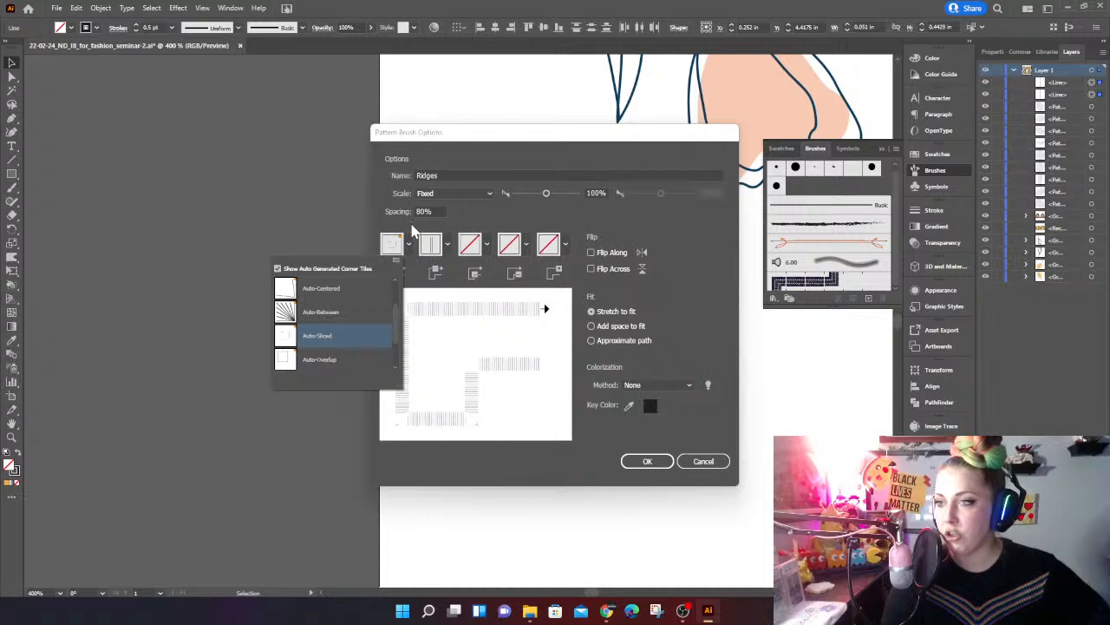
{"action": "left_click", "coordinate": [337, 314]}
{"action": "left_click", "coordinate": [489, 247]}
{"action": "left_click", "coordinate": [412, 359]}
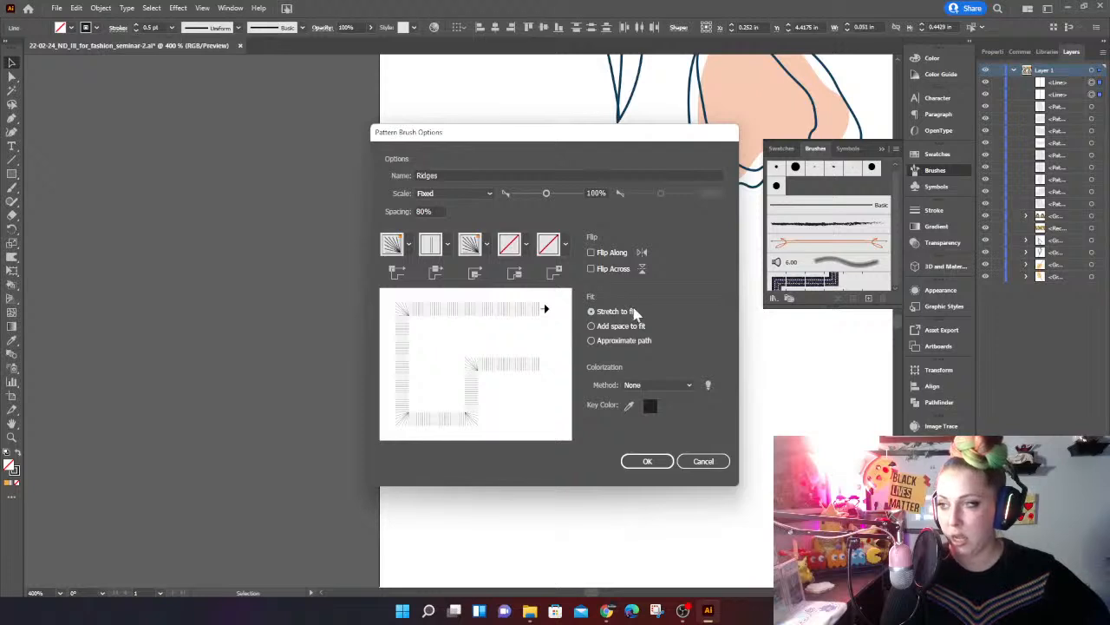
{"action": "left_click", "coordinate": [633, 387]}
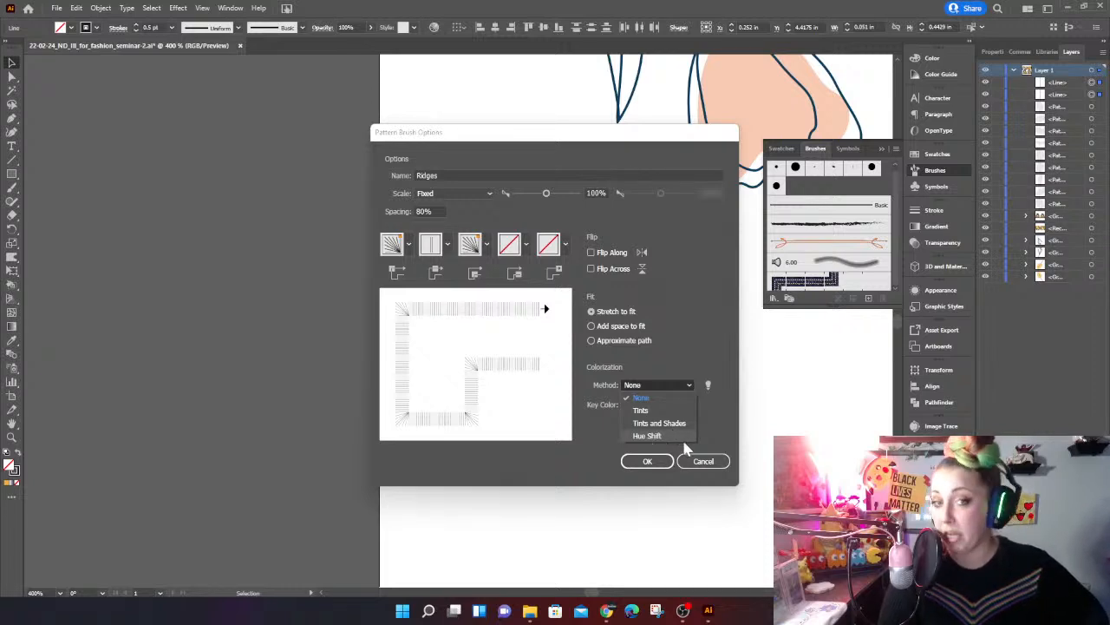
{"action": "left_click", "coordinate": [657, 395]}
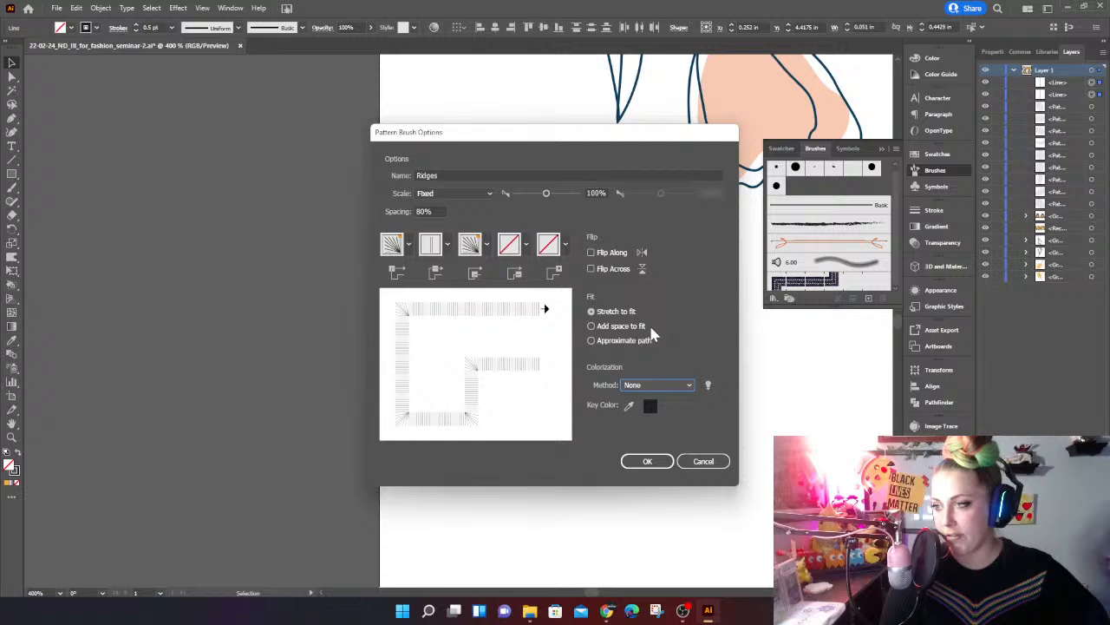
{"action": "left_click", "coordinate": [651, 462]}
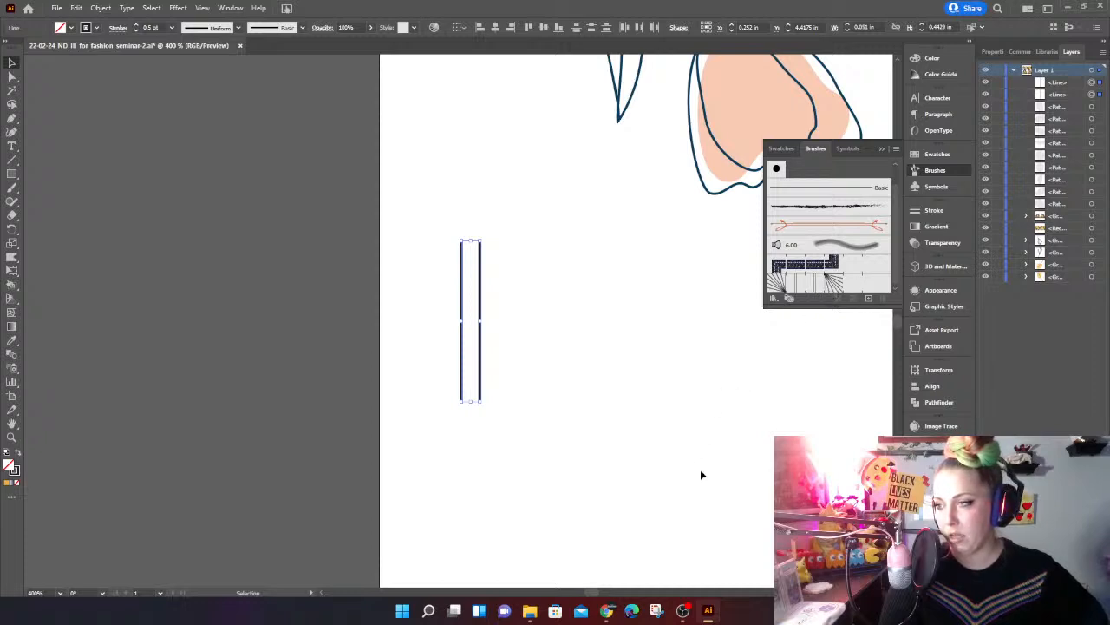
Step: Draw a slanted line about 0.57 in long across the middle of the front view's left sleeve cuff, parallel to its seam
{"action": "scroll", "coordinate": [701, 474], "scroll_direction": "up", "scroll_amount": 2}
{"action": "scroll", "coordinate": [676, 461], "scroll_direction": "down", "scroll_amount": 6}
{"action": "left_click_drag", "start_coordinate": [651, 449], "coordinate": [537, 72]}
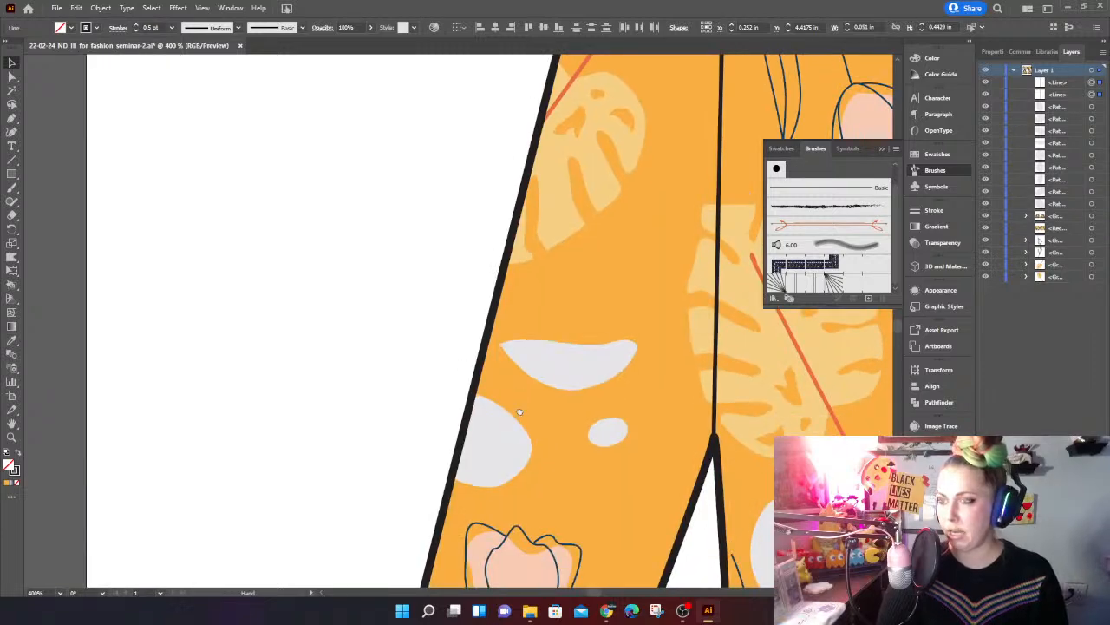
{"action": "left_click_drag", "start_coordinate": [518, 409], "coordinate": [554, 123]}
{"action": "left_click_drag", "start_coordinate": [505, 339], "coordinate": [413, 308]}
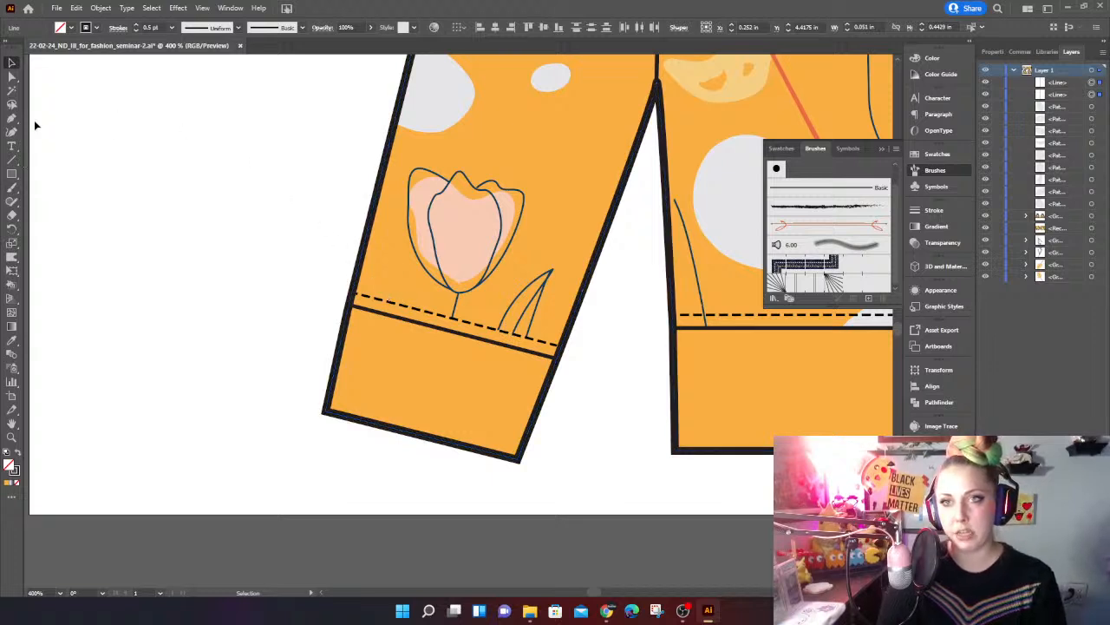
{"action": "left_click", "coordinate": [12, 161]}
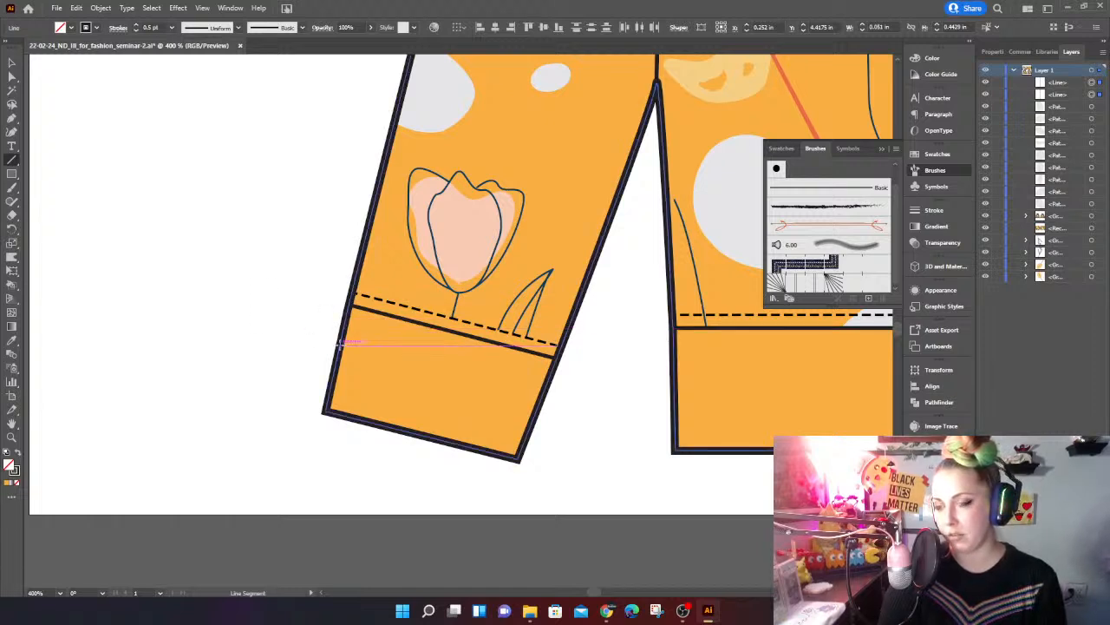
{"action": "left_click_drag", "start_coordinate": [340, 344], "coordinate": [540, 400]}
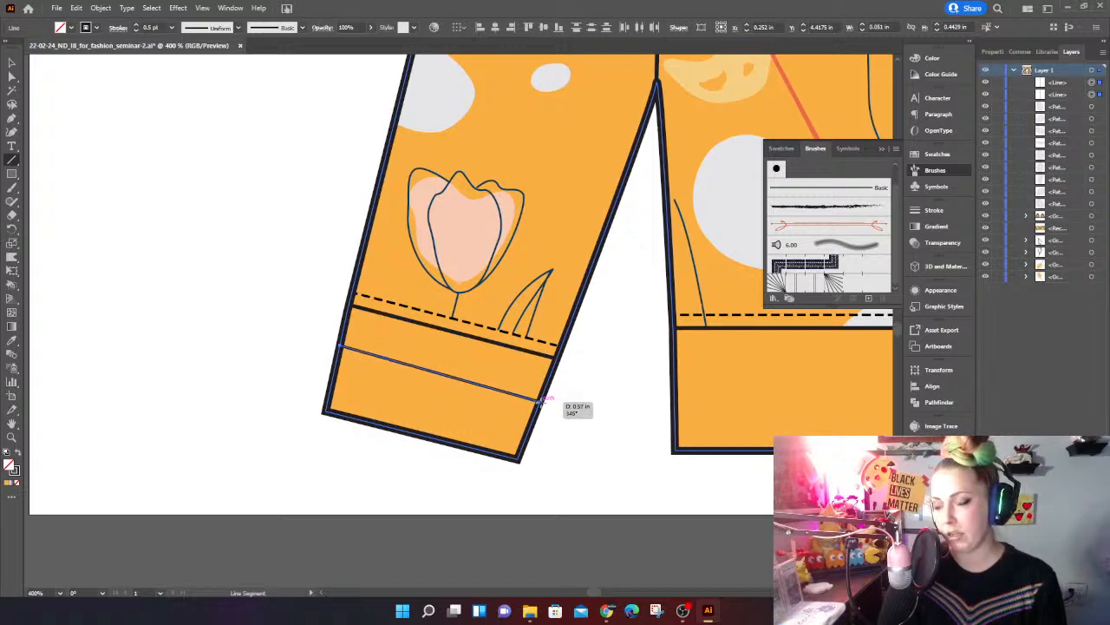
{"action": "left_click_drag", "start_coordinate": [540, 401], "coordinate": [540, 396]}
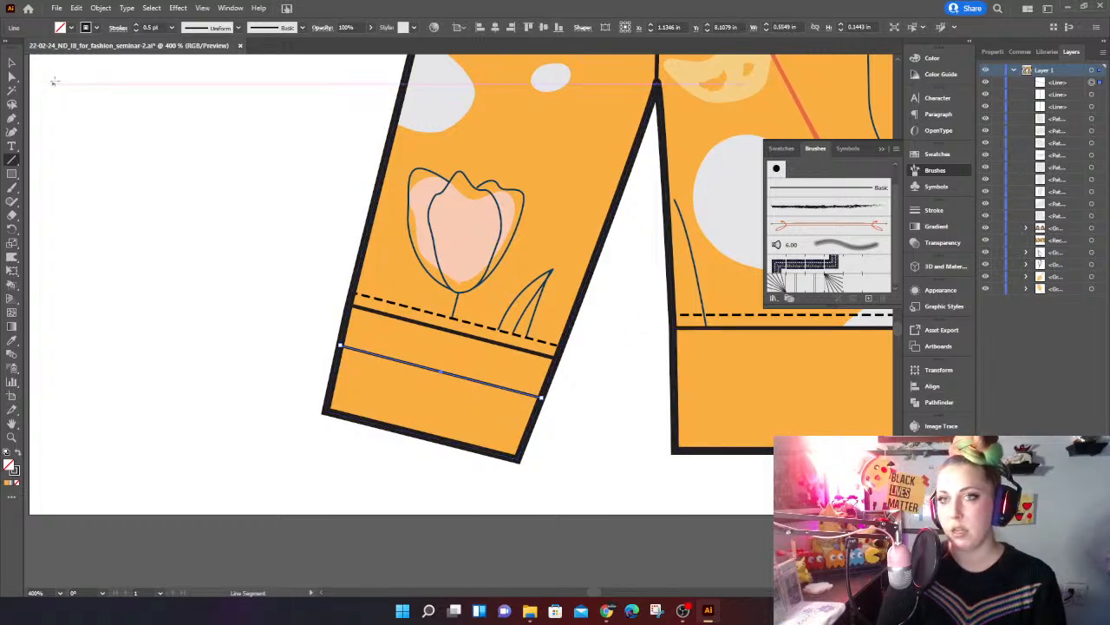
Step: Apply the new Ridges pattern brush to the line across the left cuff
{"action": "left_click", "coordinate": [12, 63]}
{"action": "left_click", "coordinate": [707, 262]}
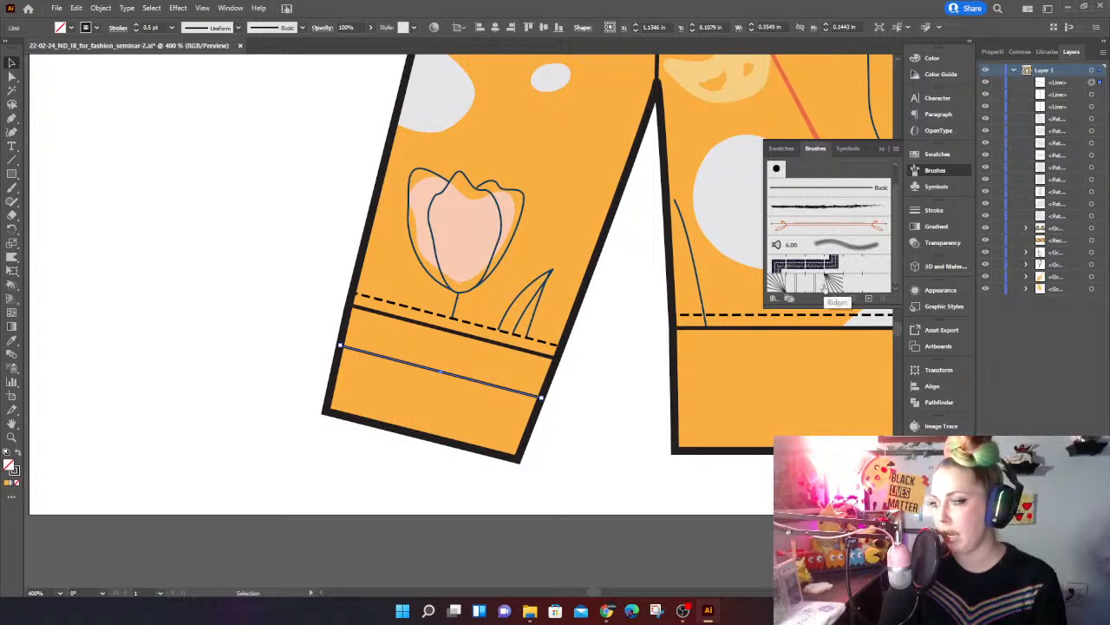
{"action": "left_click", "coordinate": [826, 286]}
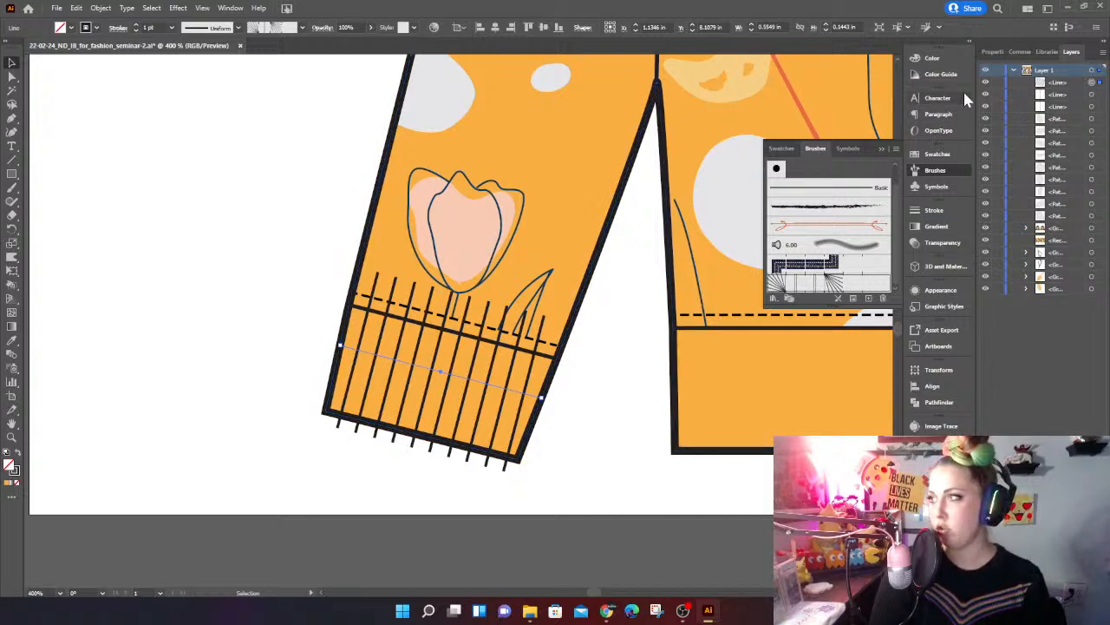
Step: Reduce the cuff ridges' stroke weight to 0.75 pt and shift the line slightly down within the cuff
{"action": "left_click", "coordinate": [953, 205]}
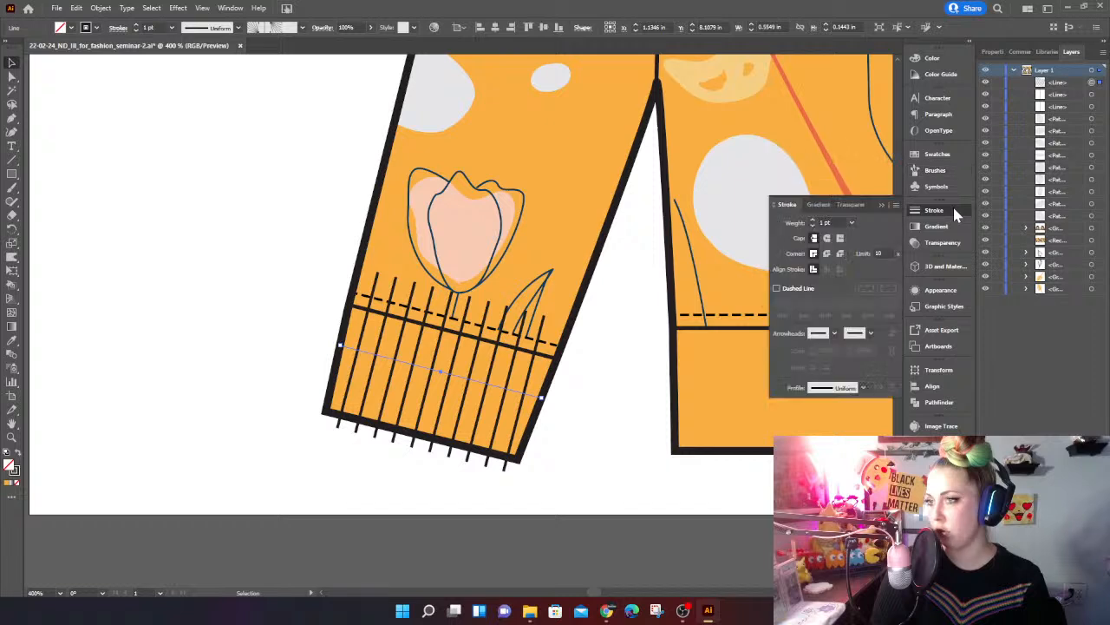
{"action": "left_click", "coordinate": [813, 225]}
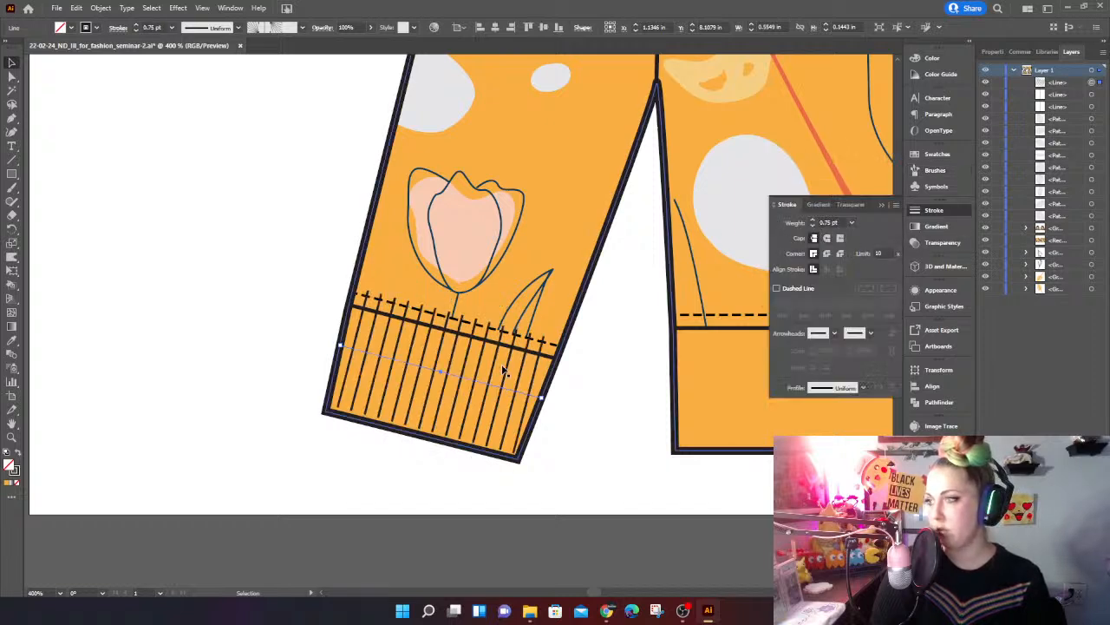
{"action": "left_click_drag", "start_coordinate": [484, 387], "coordinate": [483, 394]}
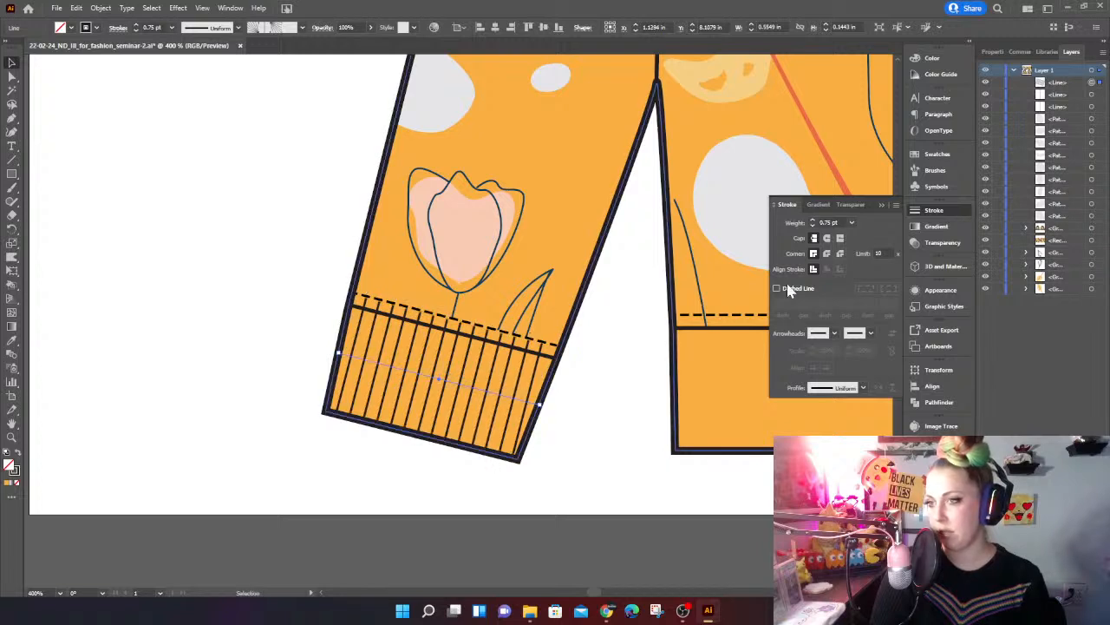
Step: Fine-tune the cuff ridges' stroke weight to 0.65 pt and shift the line slightly so the ridges fit between the cuff edges
{"action": "left_click", "coordinate": [813, 226]}
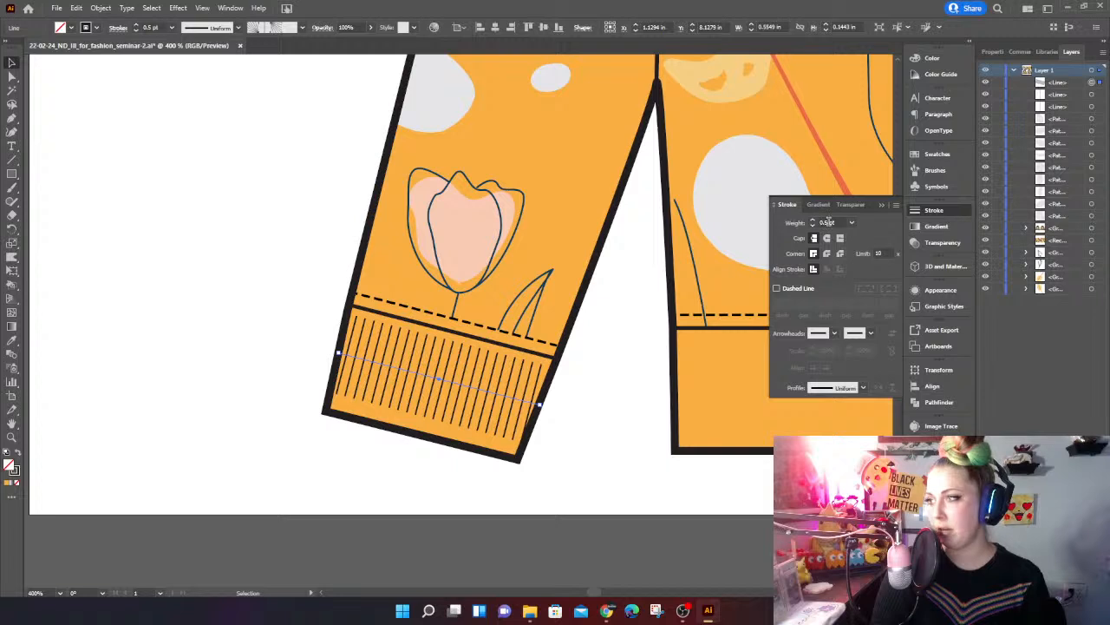
{"action": "left_click", "coordinate": [827, 223]}
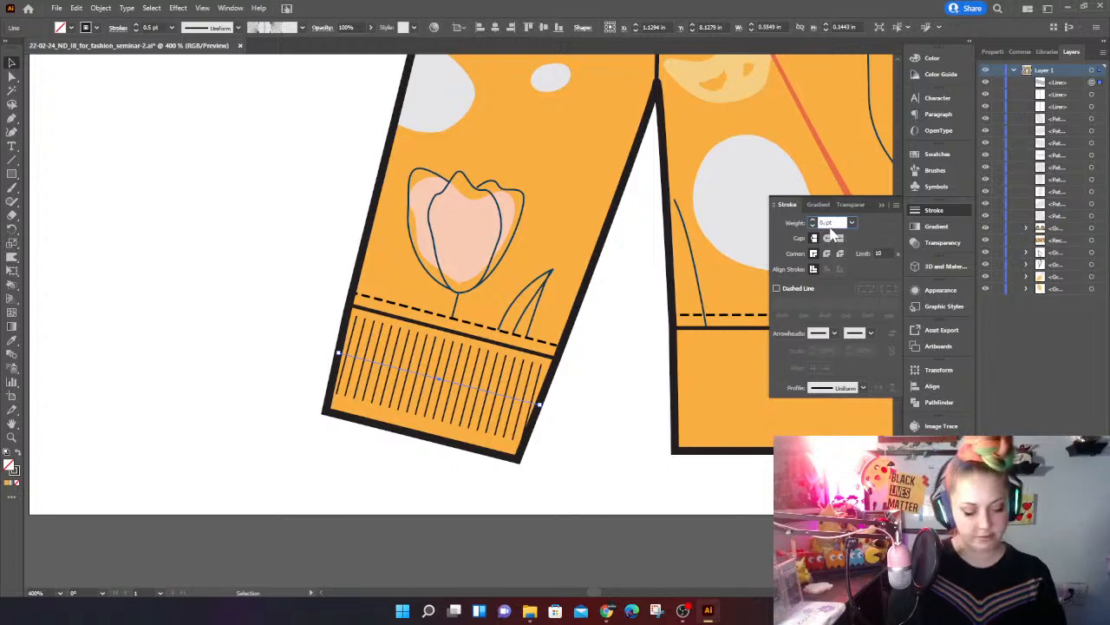
{"action": "type", "text": "6"}
{"action": "key", "text": "Tab"}
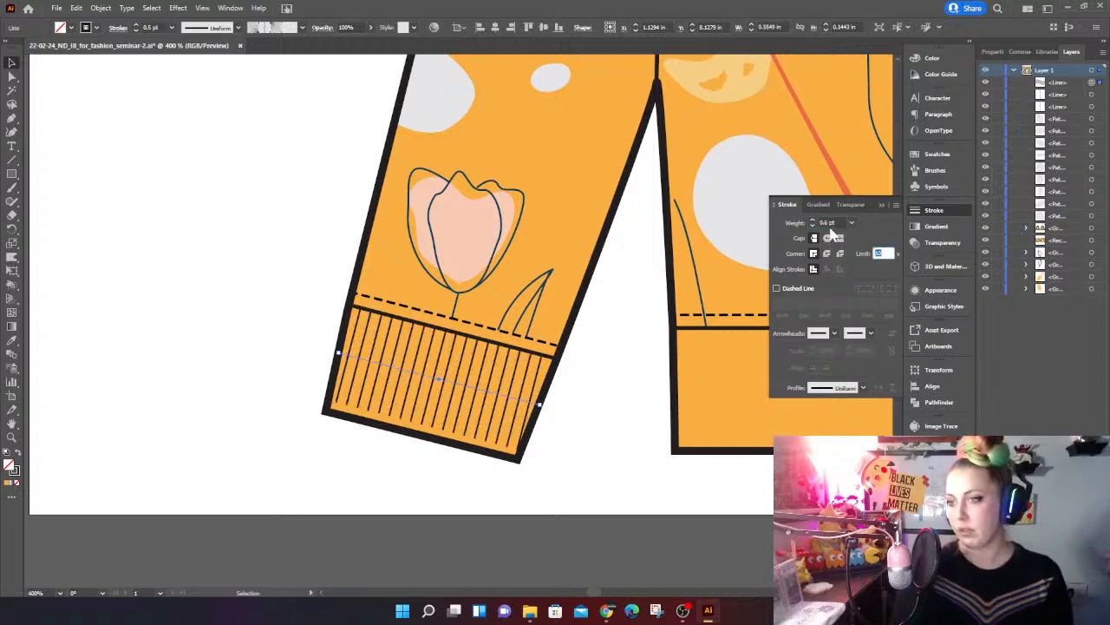
{"action": "left_click", "coordinate": [827, 222]}
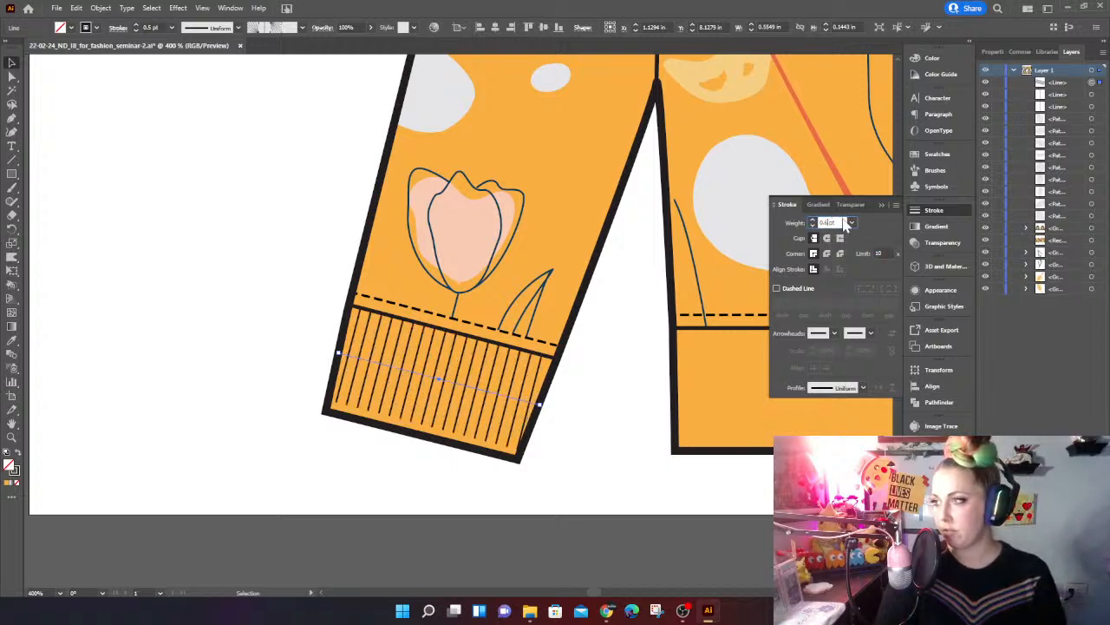
{"action": "type", "text": "5"}
{"action": "key", "text": "Return"}
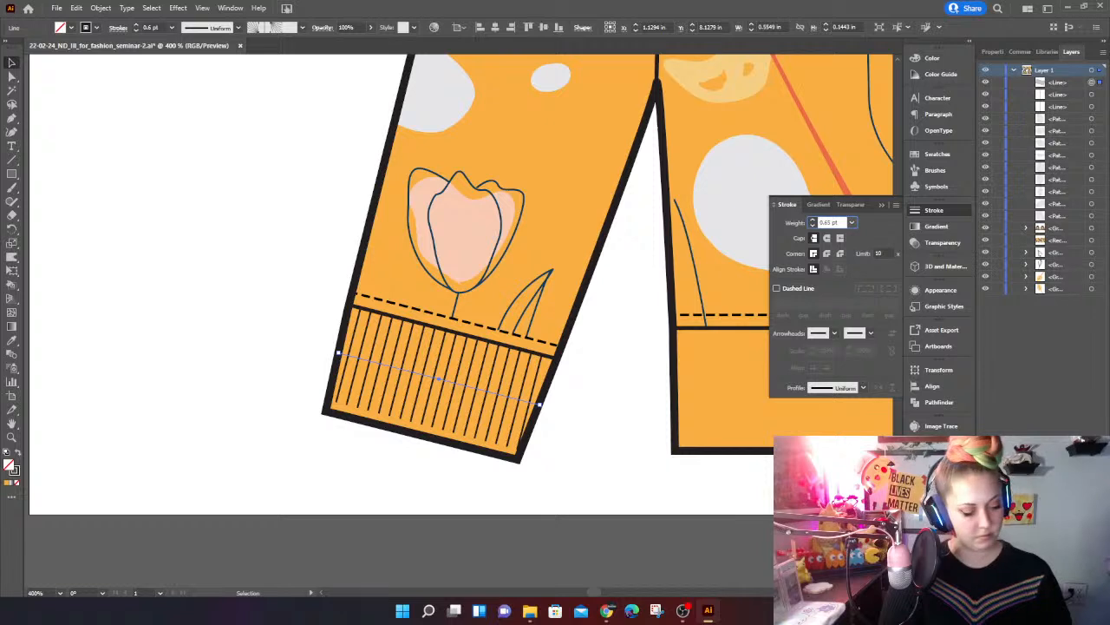
{"action": "key", "text": "Tab"}
{"action": "left_click_drag", "start_coordinate": [481, 413], "coordinate": [474, 407]}
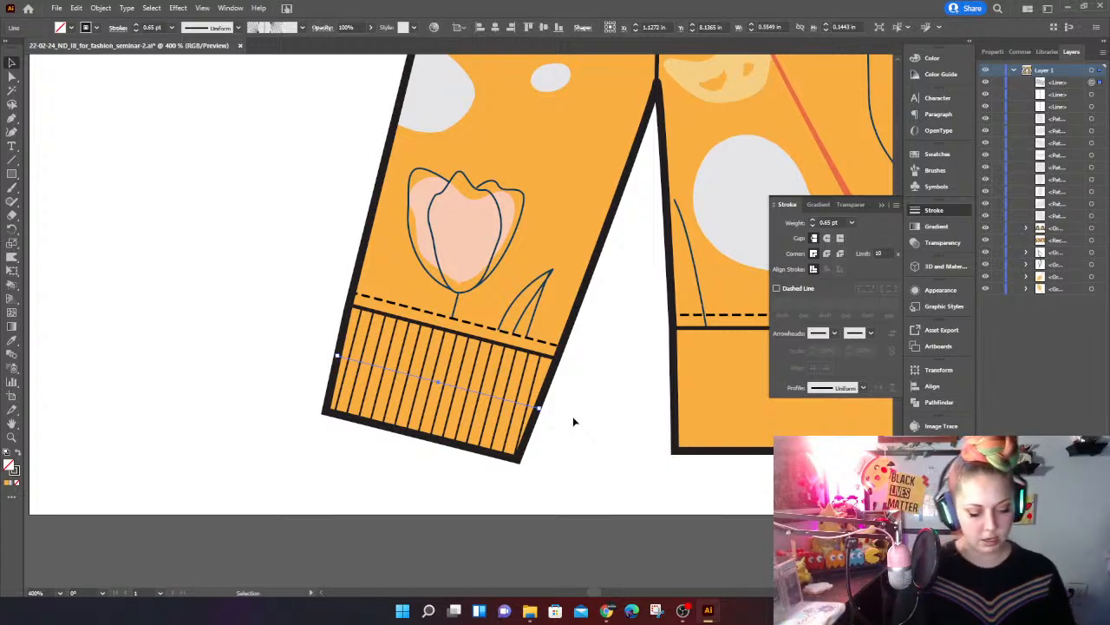
Step: Draw a horizontal line about 2.5 in long across the middle of the front hem band and apply the Ridges brush to it
{"action": "key", "text": "a"}
{"action": "key", "text": "ctrl+minus"}
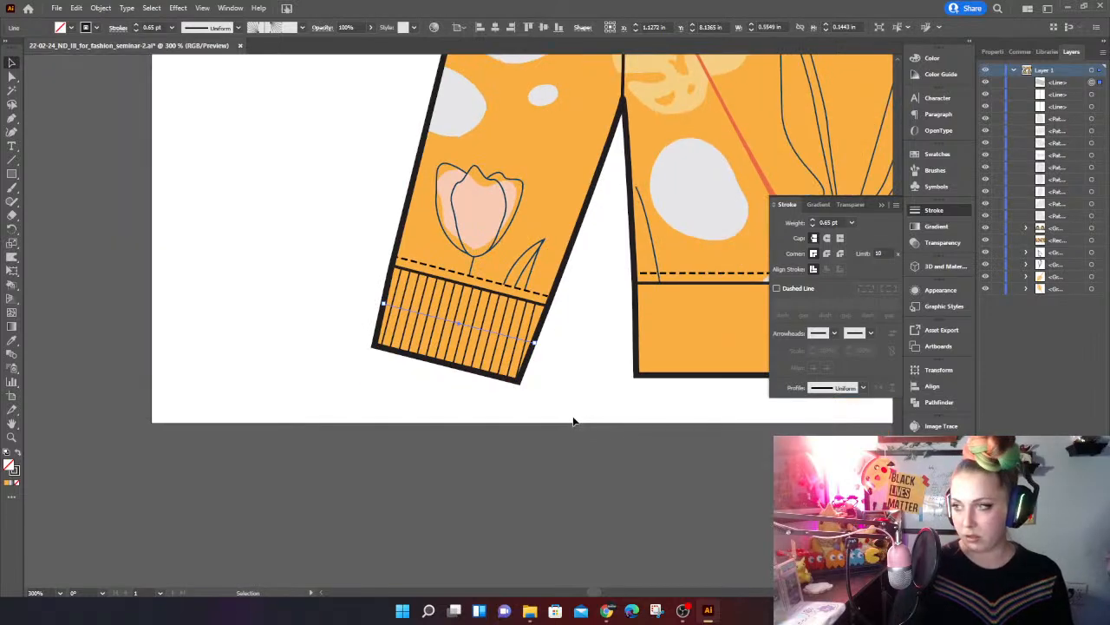
{"action": "left_click_drag", "start_coordinate": [572, 421], "coordinate": [73, 326]}
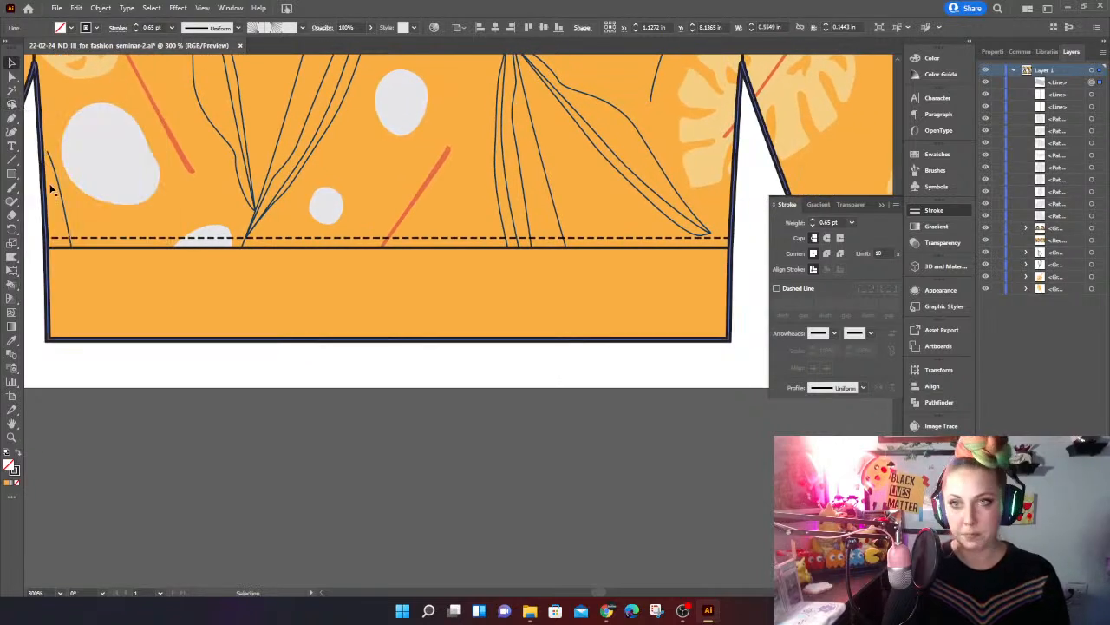
{"action": "left_click", "coordinate": [12, 160]}
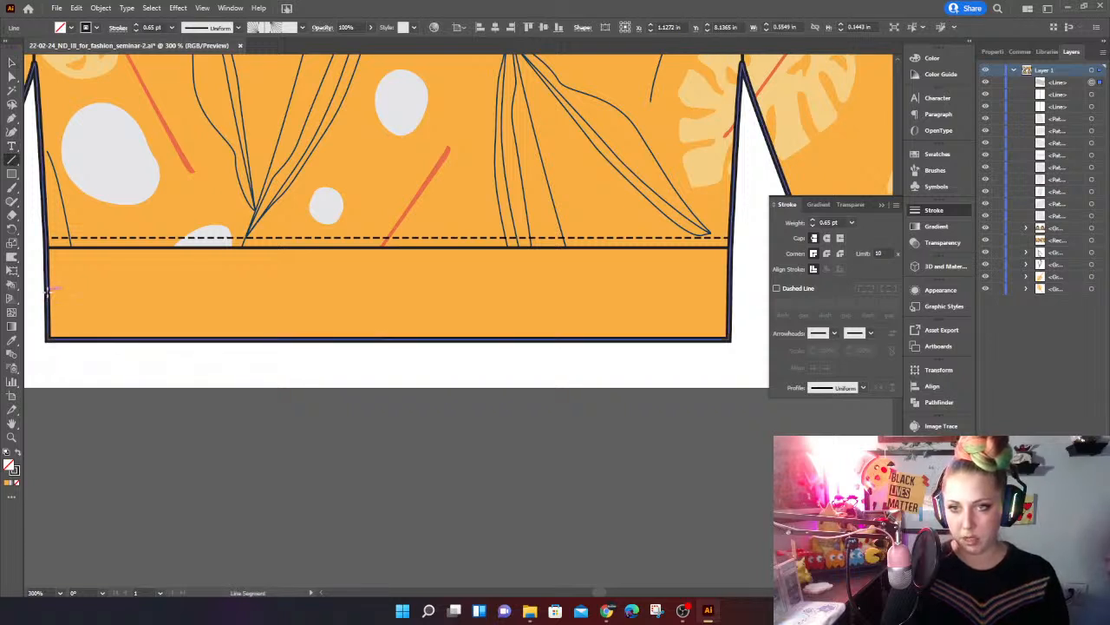
{"action": "left_click_drag", "start_coordinate": [49, 292], "coordinate": [730, 294]}
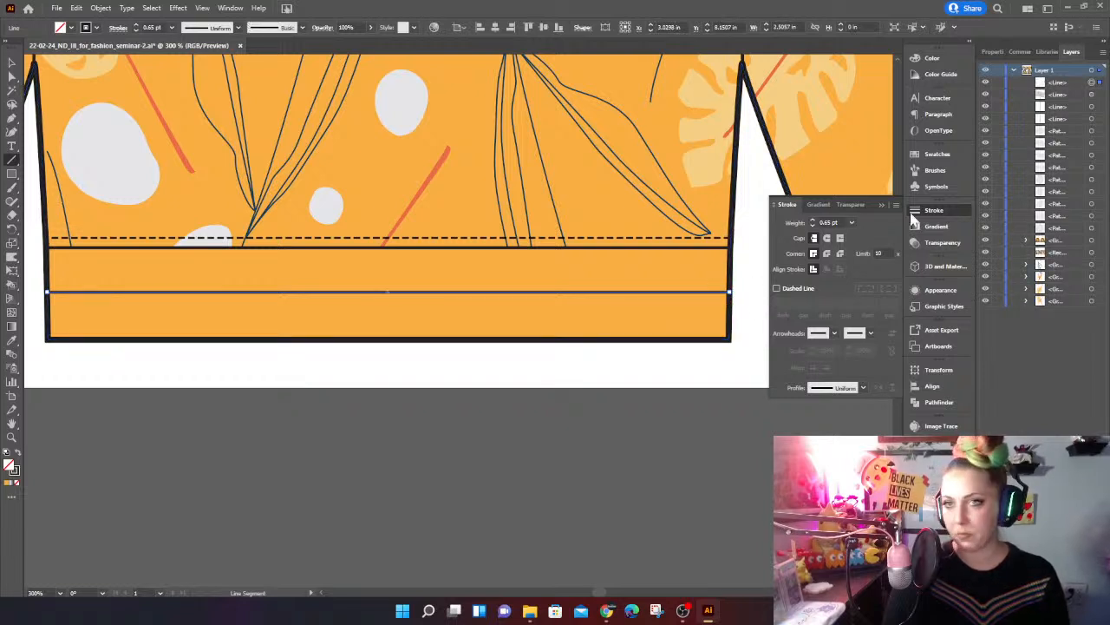
{"action": "left_click", "coordinate": [935, 171]}
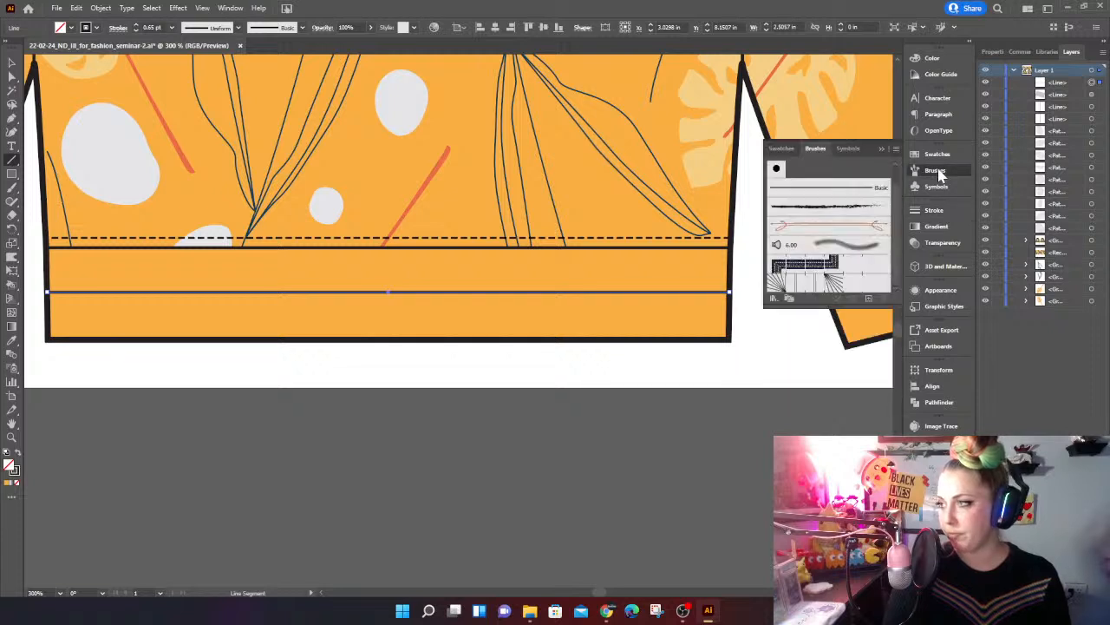
{"action": "left_click", "coordinate": [830, 283]}
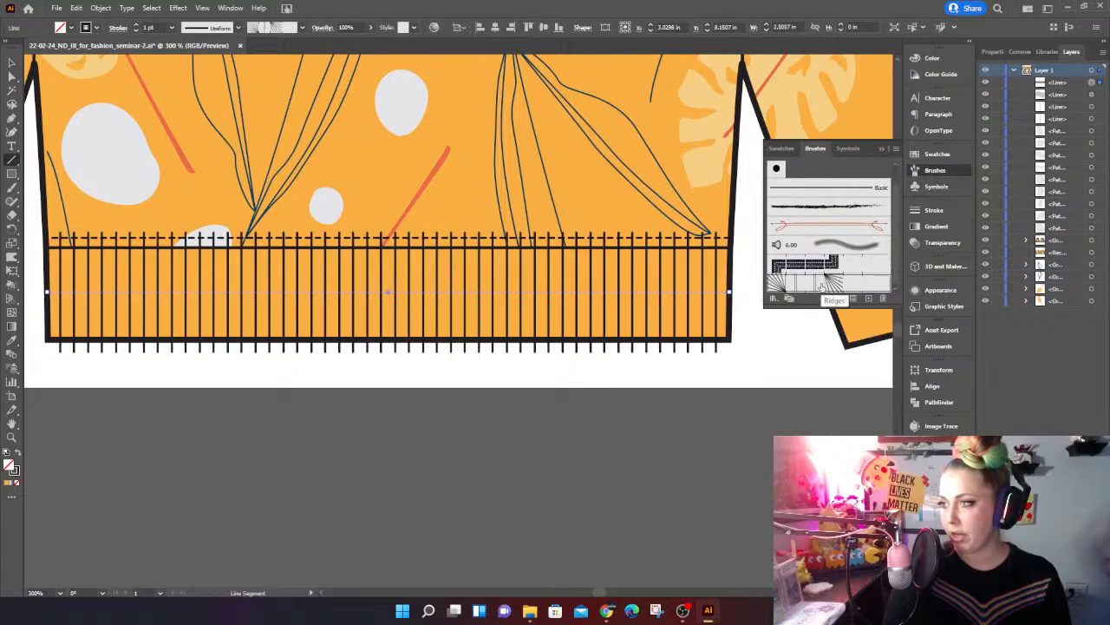
Step: Try a stroke weight of 0.65 pt on the hem band's ridges
{"action": "left_click", "coordinate": [928, 211]}
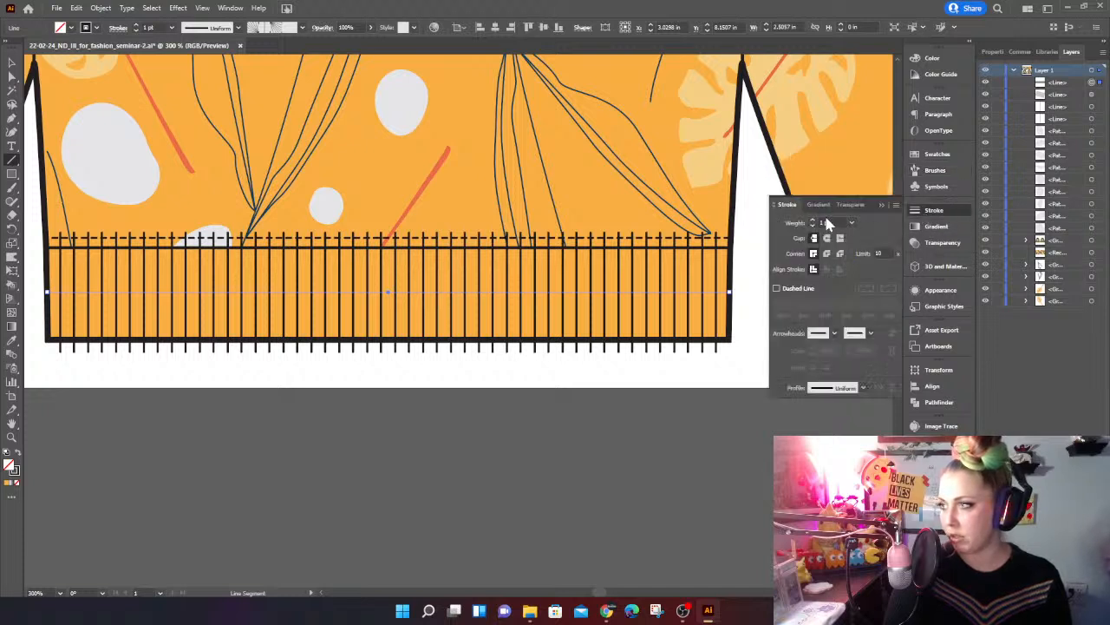
{"action": "left_click_drag", "start_coordinate": [824, 223], "coordinate": [817, 224]}
{"action": "type", "text": "0."}
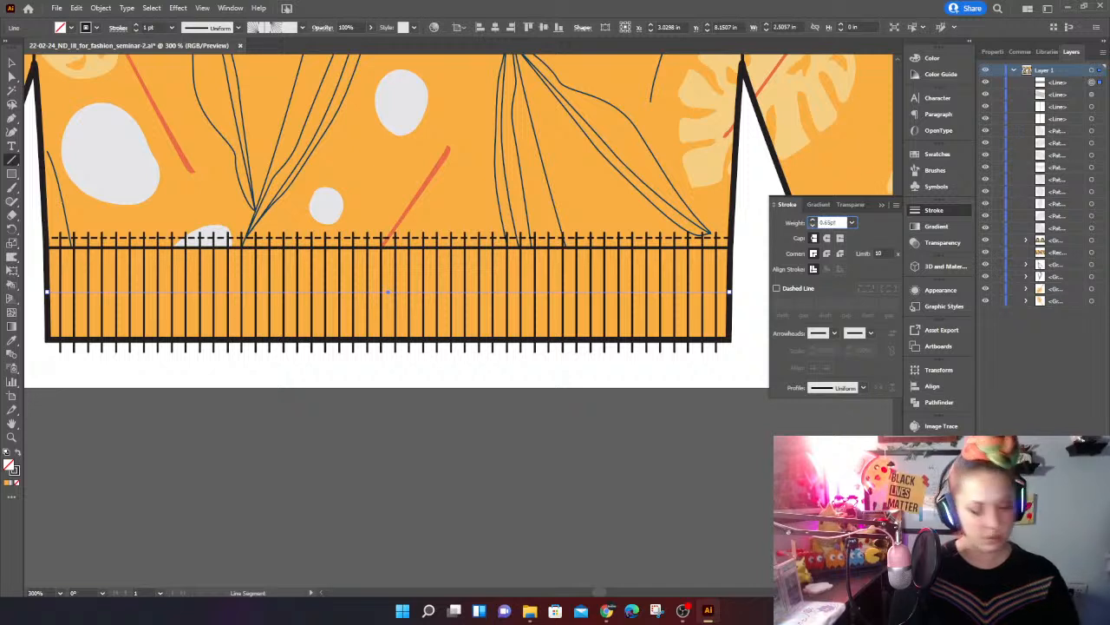
{"action": "type", "text": "65"}
{"action": "key", "text": "Return"}
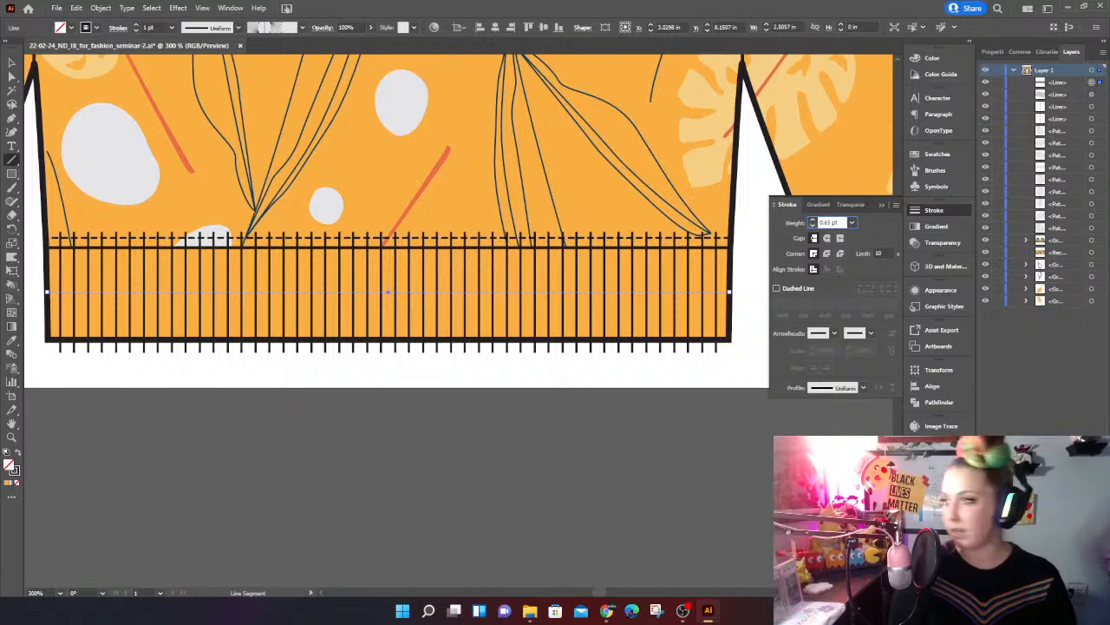
{"action": "key", "text": "Tab"}
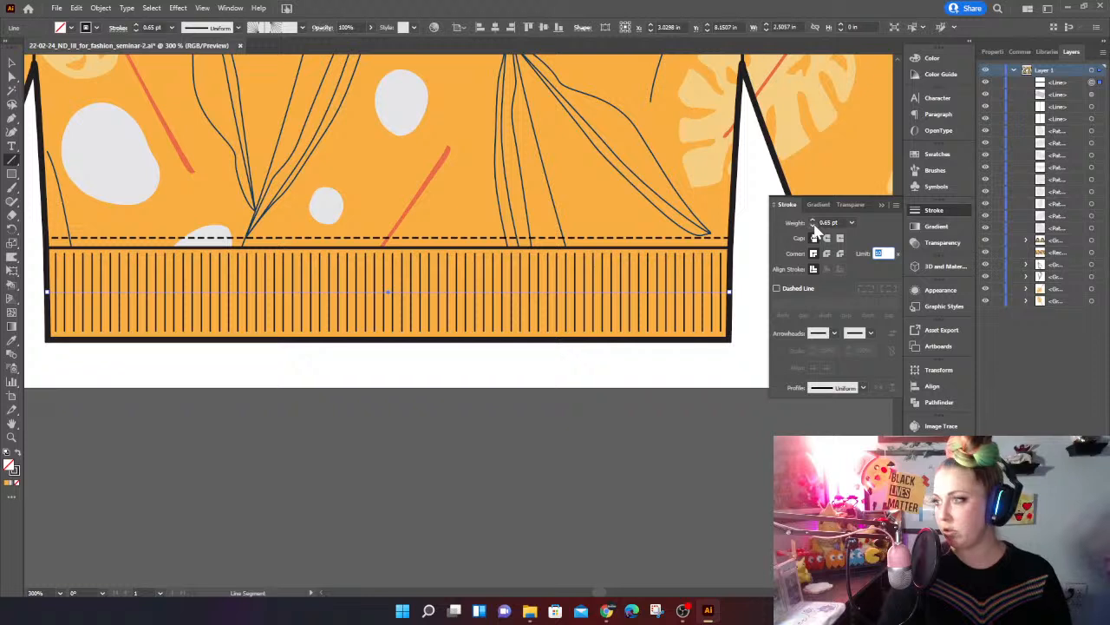
Step: Set the hem ridges' stroke weight to 0.75 pt so they span the band's full height
{"action": "left_click", "coordinate": [813, 220]}
{"action": "left_click", "coordinate": [813, 225]}
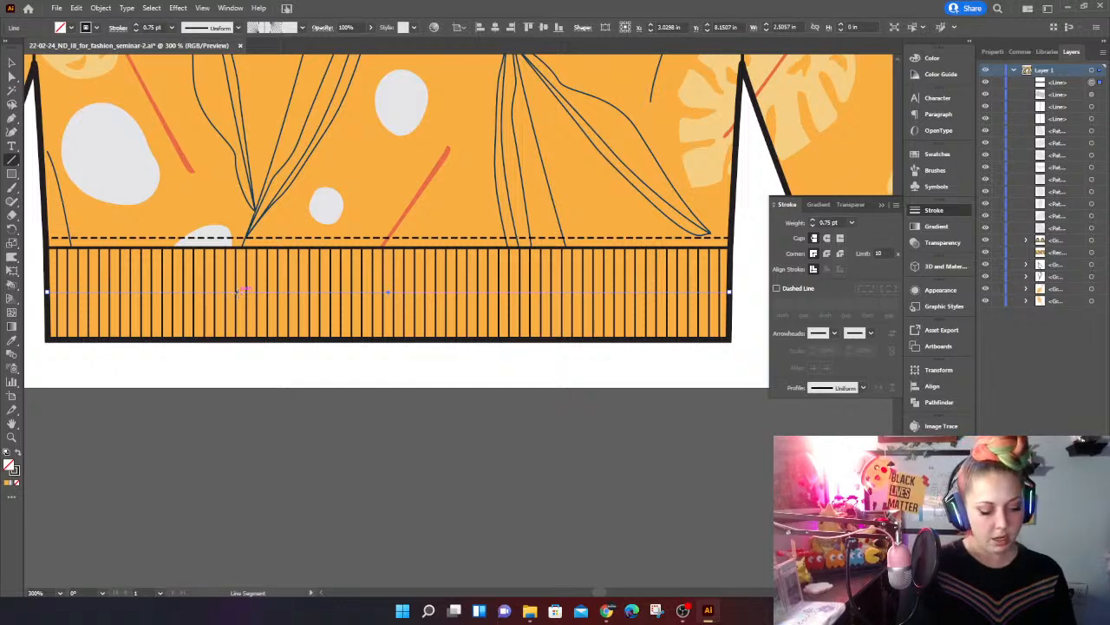
{"action": "key", "text": "ctrl+minus"}
{"action": "key", "text": "ctrl+minus"}
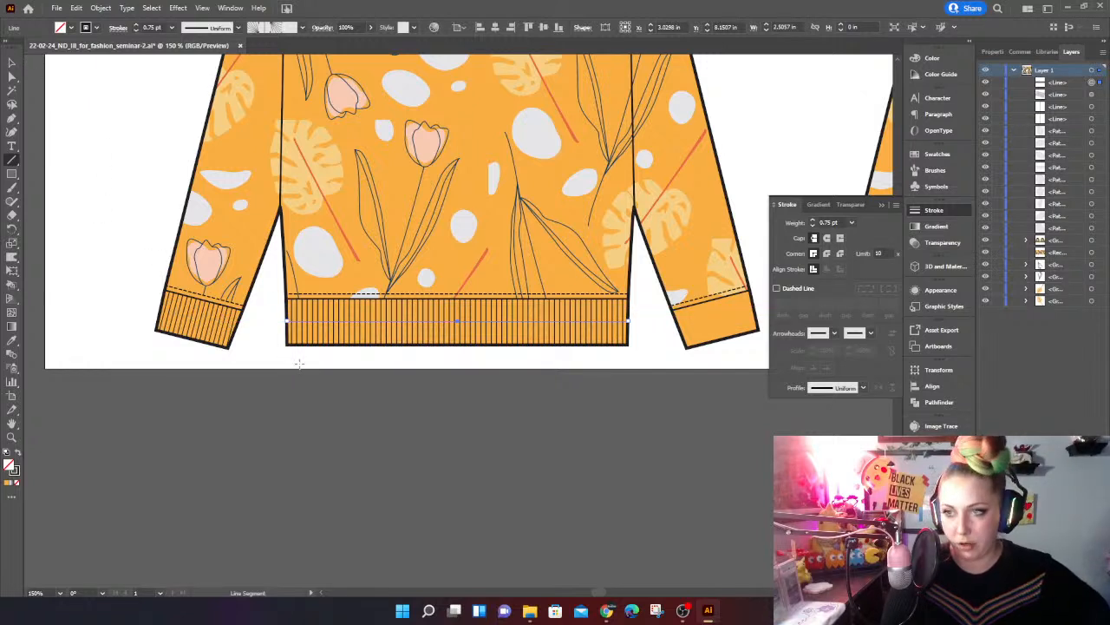
Step: Create a copy of the finished front cuff's ridge line reflected across the vertical axis
{"action": "left_click", "coordinate": [11, 65]}
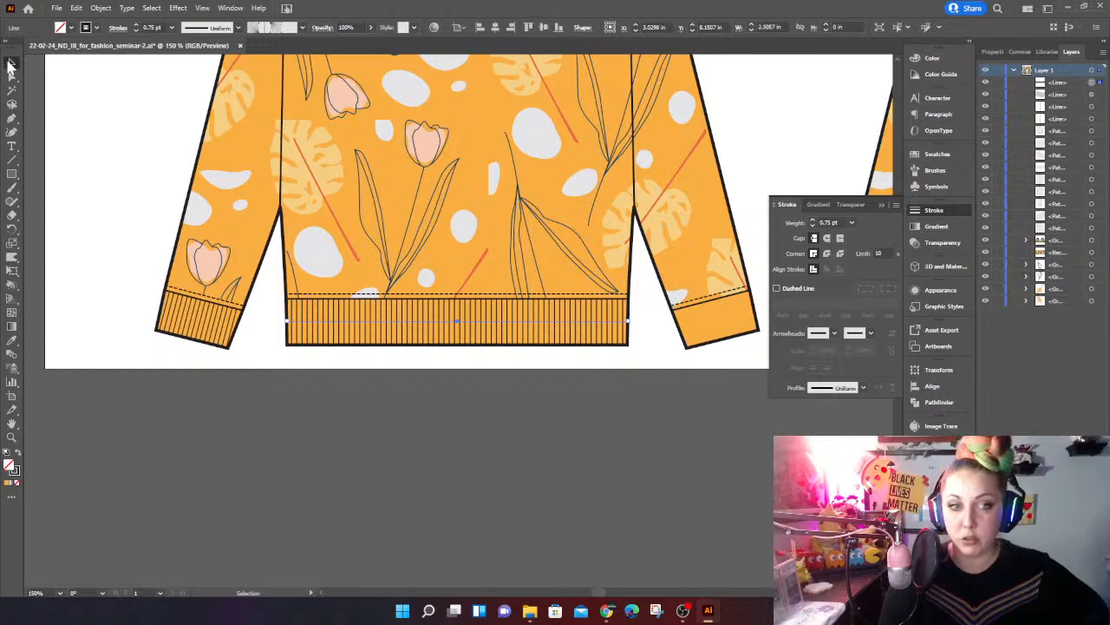
{"action": "left_click", "coordinate": [11, 66]}
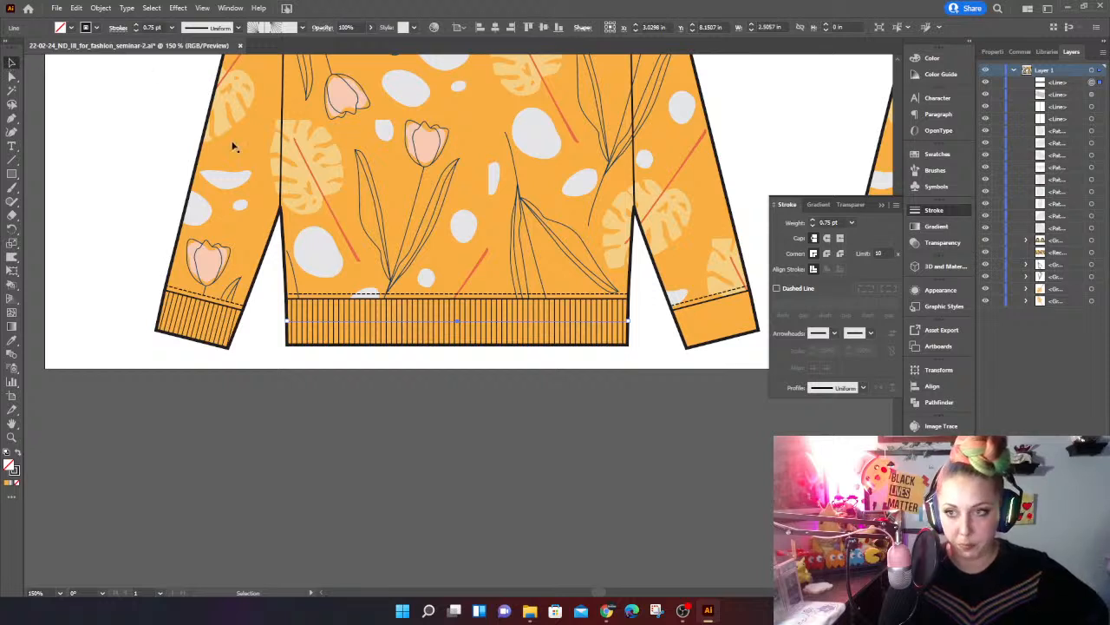
{"action": "left_click", "coordinate": [204, 321]}
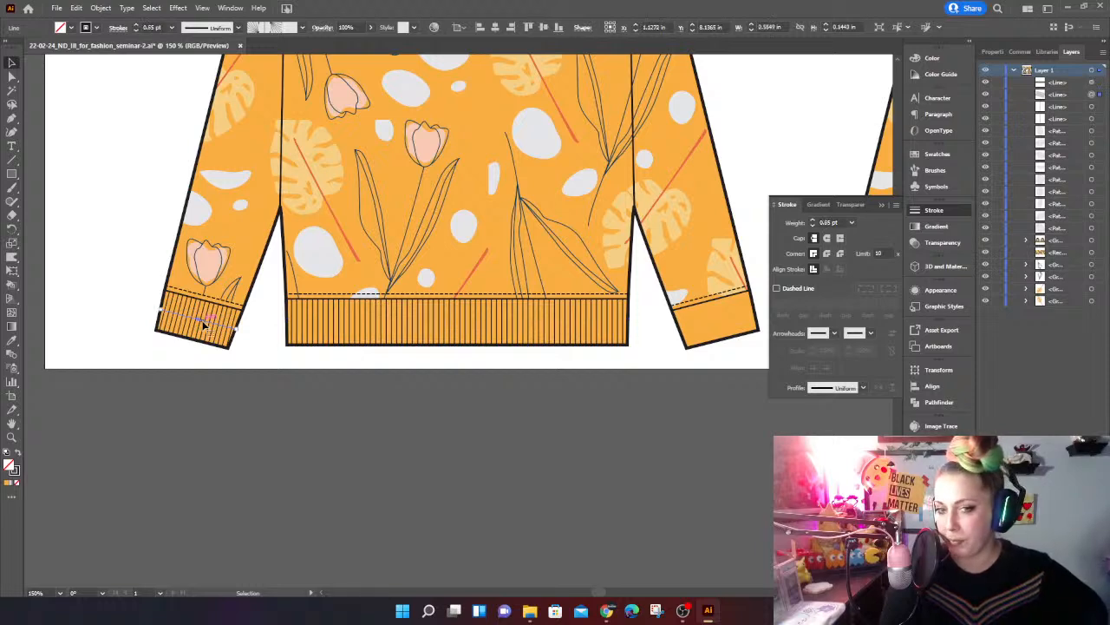
{"action": "right_click", "coordinate": [205, 324]}
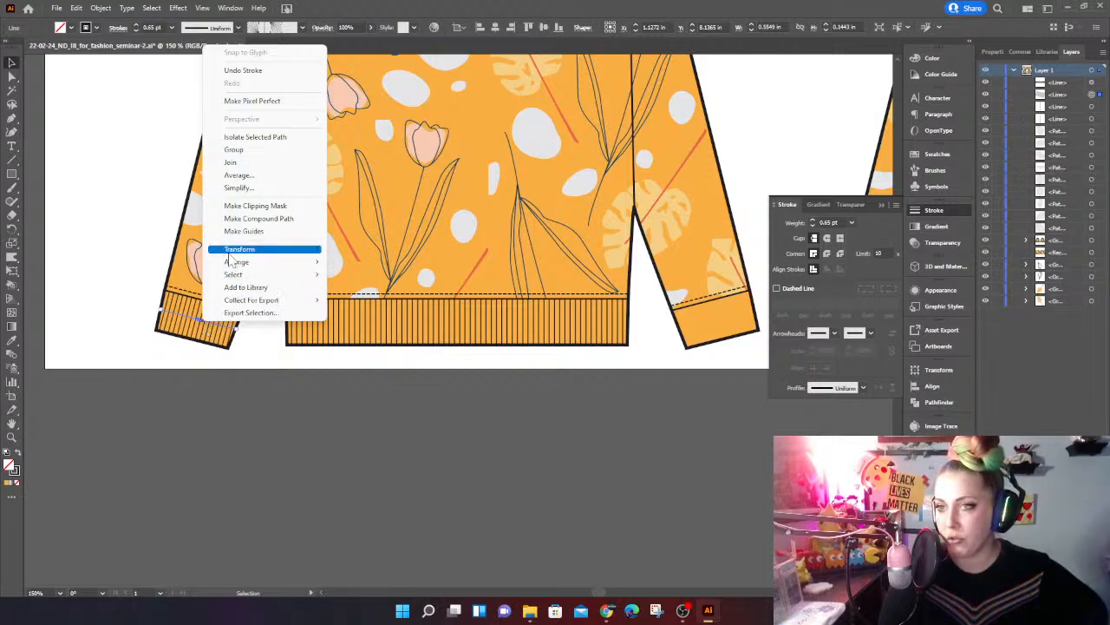
{"action": "mouse_move", "coordinate": [229, 256]}
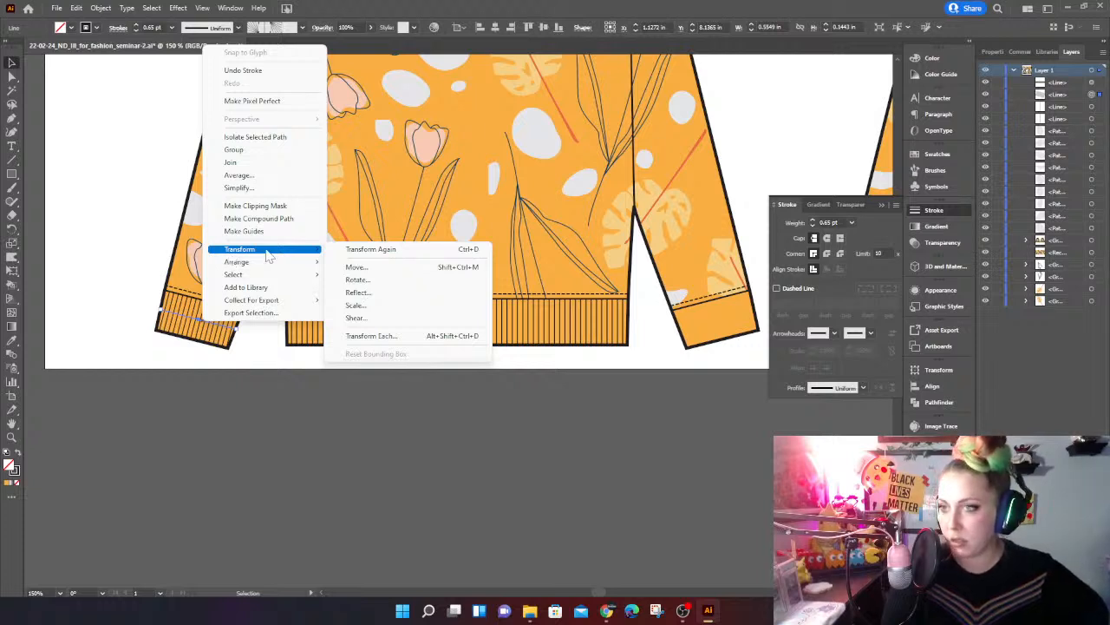
{"action": "left_click", "coordinate": [368, 295]}
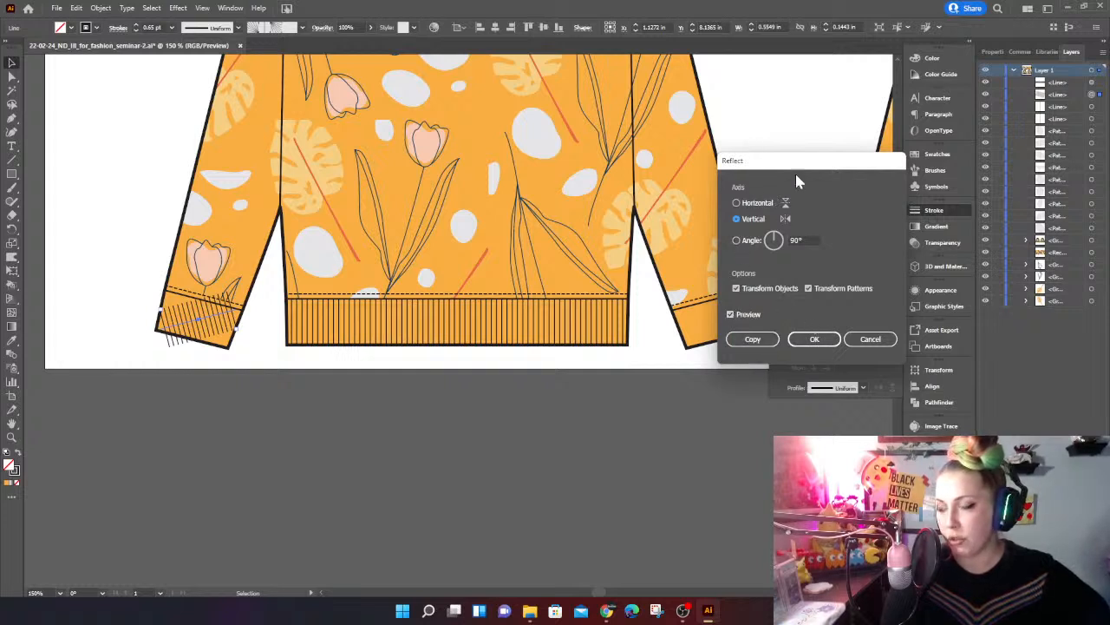
{"action": "mouse_move", "coordinate": [774, 165]}
{"action": "left_mouse_down"}
{"action": "mouse_move", "coordinate": [738, 227]}
{"action": "mouse_move", "coordinate": [720, 229]}
{"action": "left_mouse_up"}
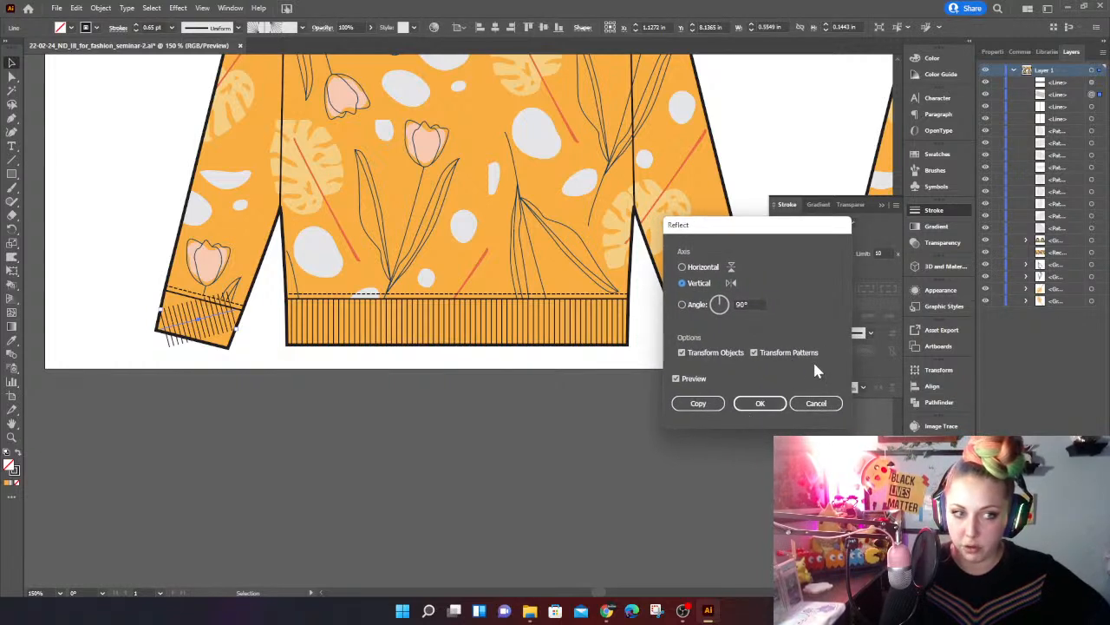
{"action": "left_click", "coordinate": [693, 409]}
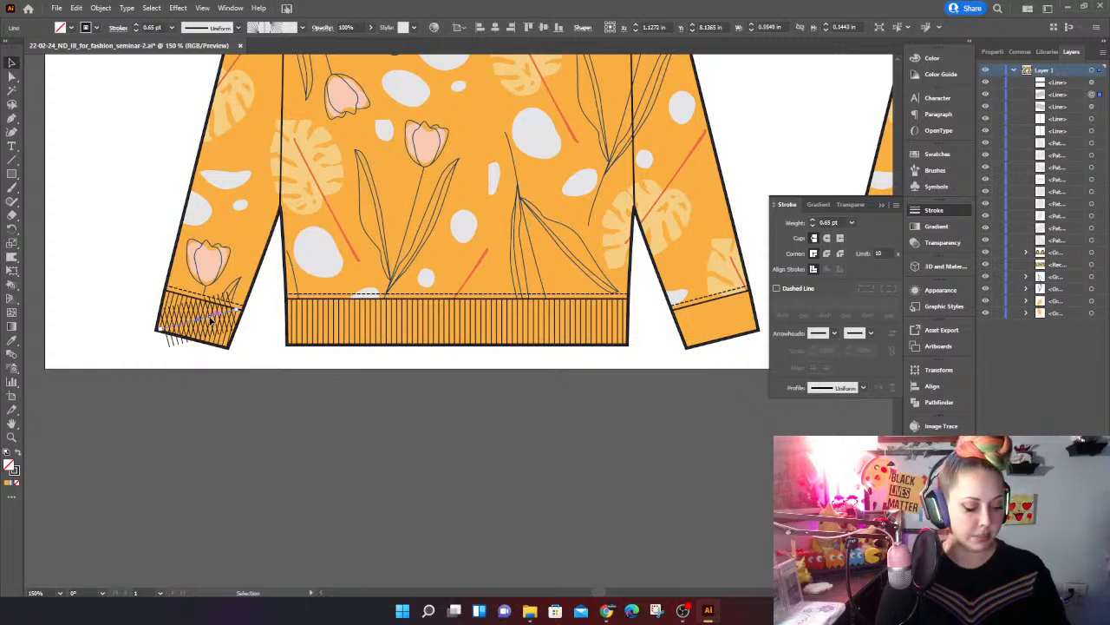
Step: Move the mirrored ridges straight across onto the front sweatshirt's opposite, still plain cuff and deselect them
{"action": "left_click_drag", "start_coordinate": [210, 320], "coordinate": [730, 317]}
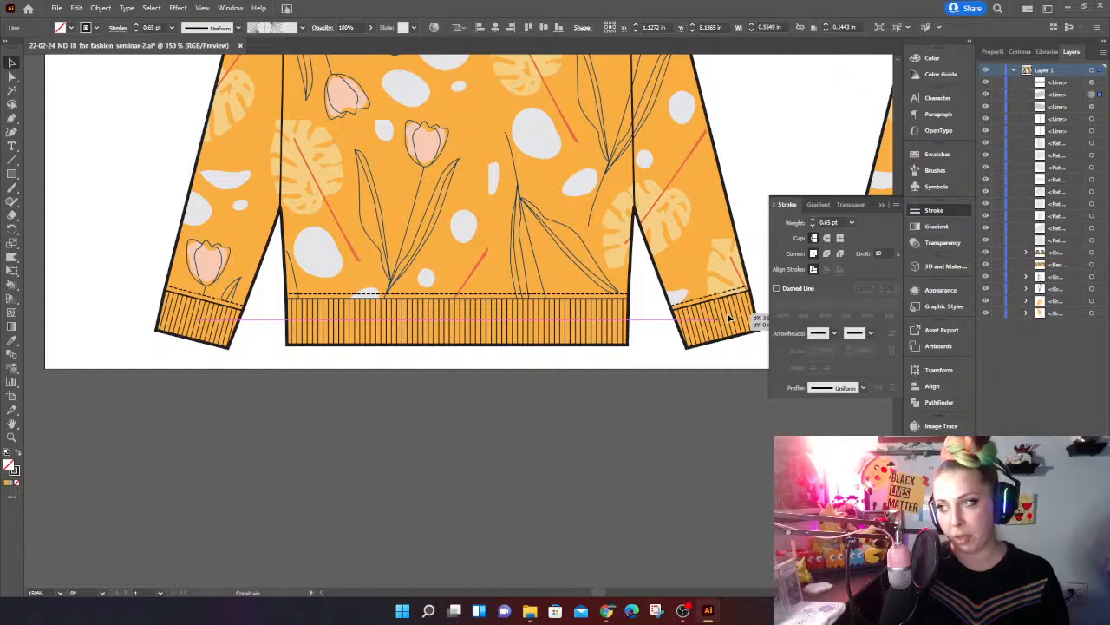
{"action": "left_click_drag", "start_coordinate": [729, 317], "coordinate": [730, 318]}
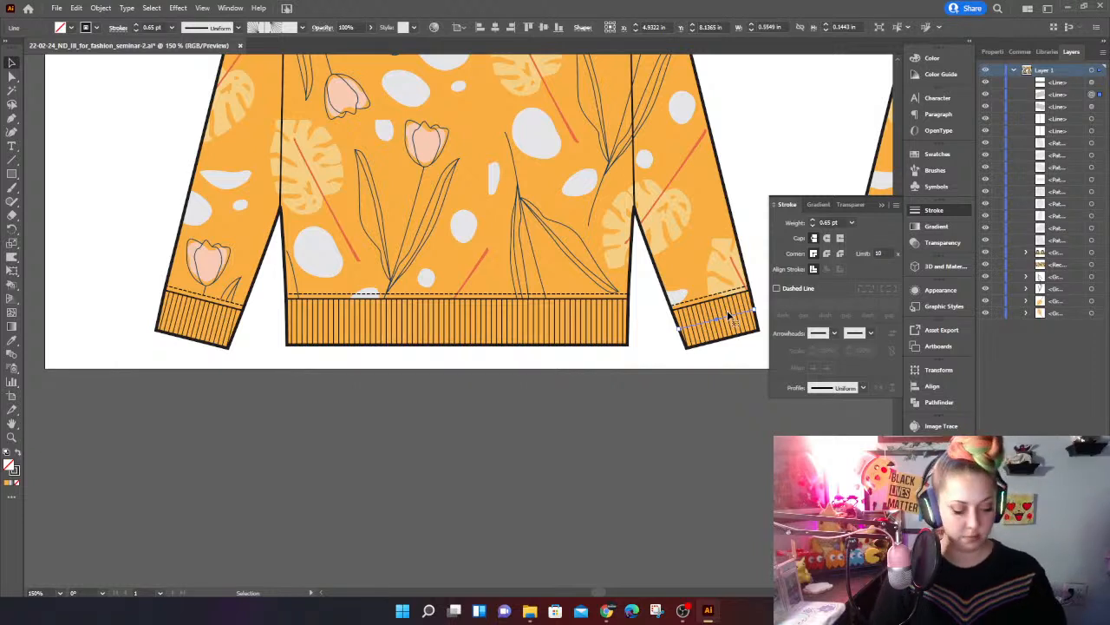
{"action": "left_click", "coordinate": [586, 410]}
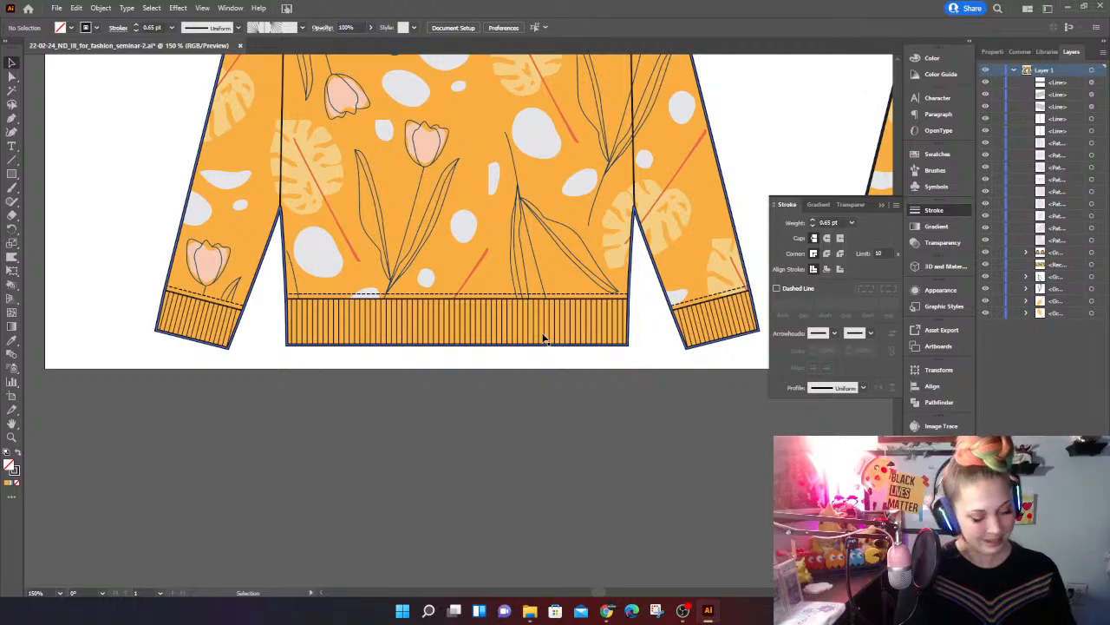
Step: Copy the front's hem ridges and both cuff ridges about 4.98 in straight across onto the back sweatshirt's hem and cuffs
{"action": "scroll", "coordinate": [544, 339], "scroll_direction": "down", "scroll_amount": 2}
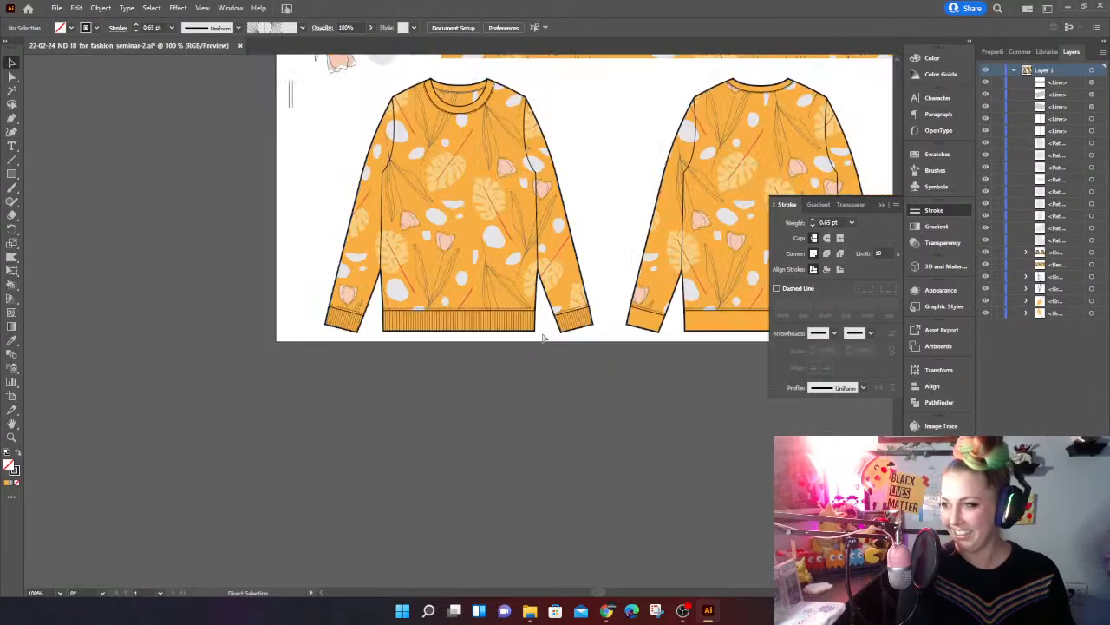
{"action": "left_click_drag", "start_coordinate": [656, 290], "coordinate": [431, 325]}
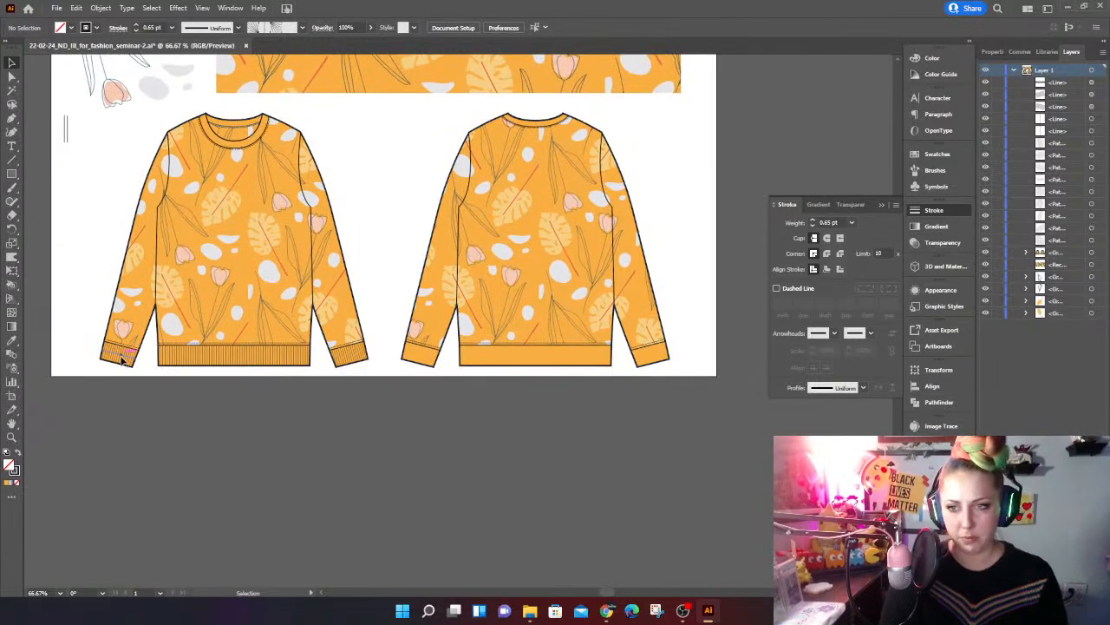
{"action": "left_click", "coordinate": [124, 362]}
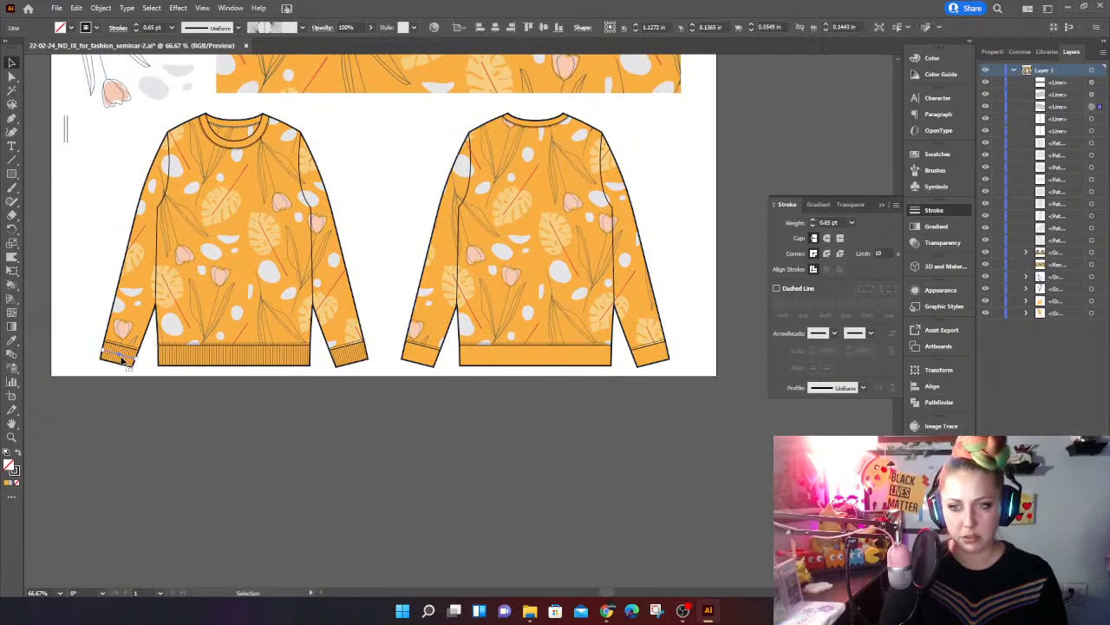
{"action": "left_click", "coordinate": [208, 358], "text": "shift"}
{"action": "left_click", "coordinate": [356, 355], "text": "shift"}
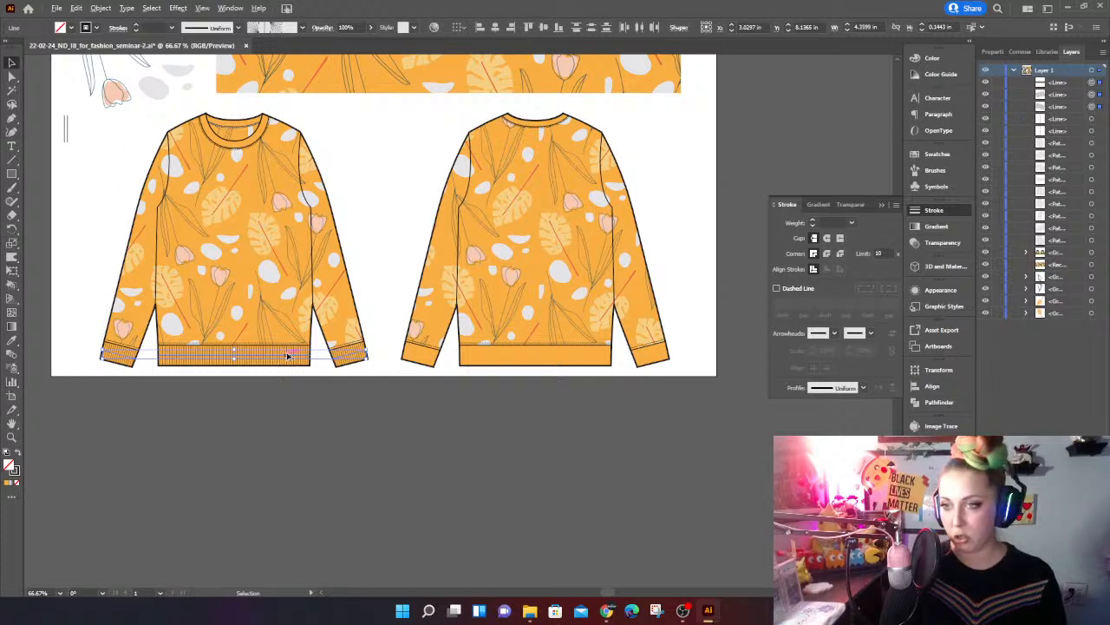
{"action": "left_click_drag", "start_coordinate": [282, 356], "coordinate": [583, 373]}
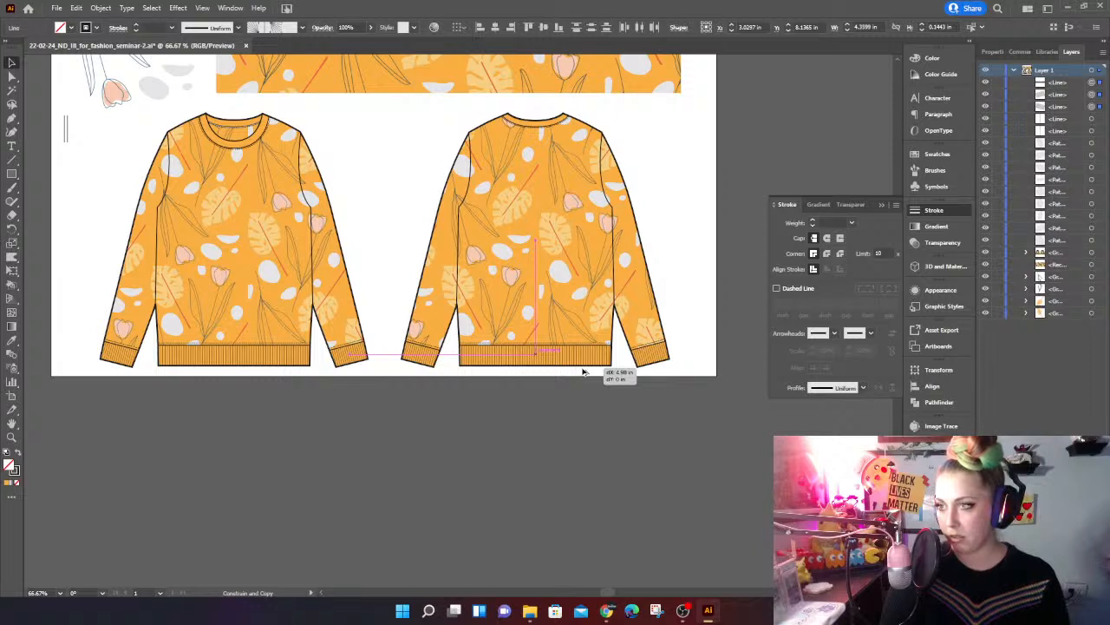
{"action": "left_click_drag", "start_coordinate": [583, 373], "coordinate": [584, 373]}
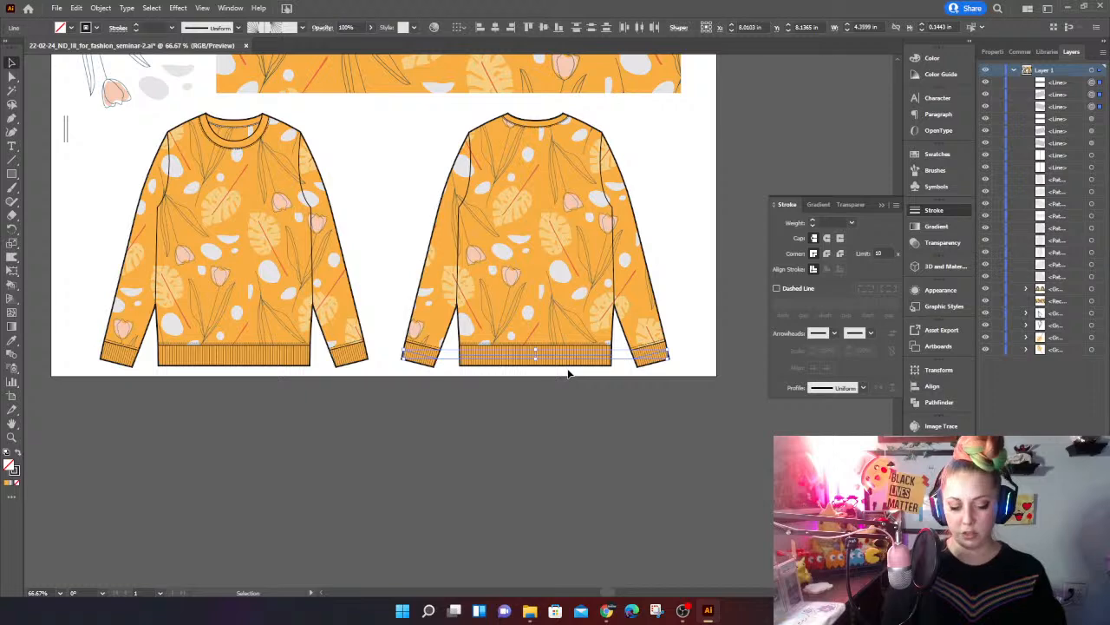
{"action": "left_click", "coordinate": [681, 228]}
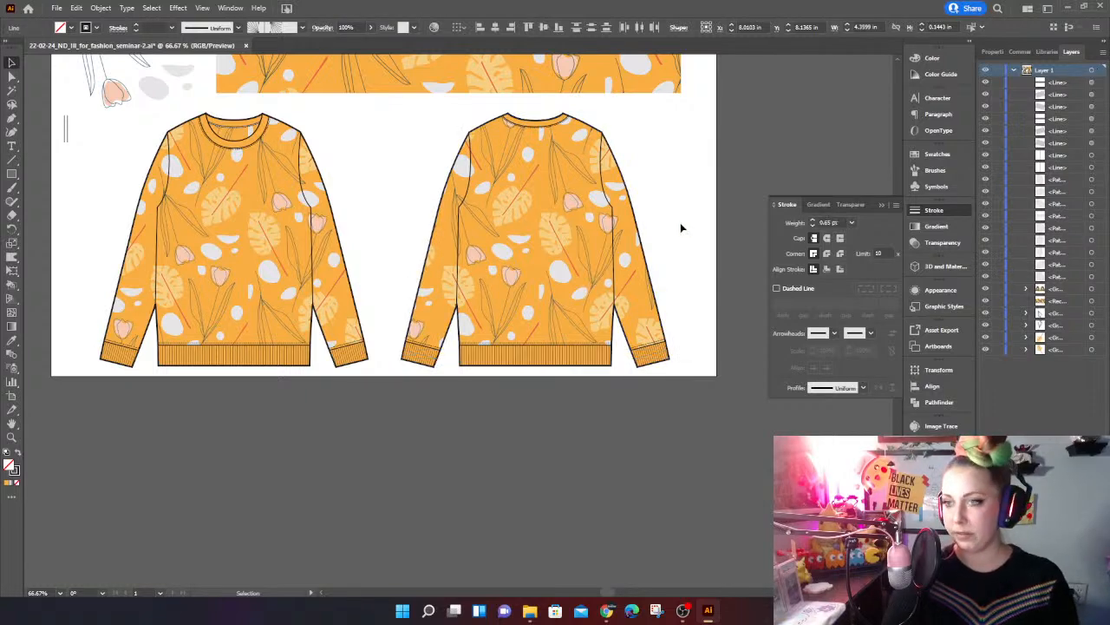
Step: Fit the whole artboard in view and save the document
{"action": "key", "text": "ctrl+0"}
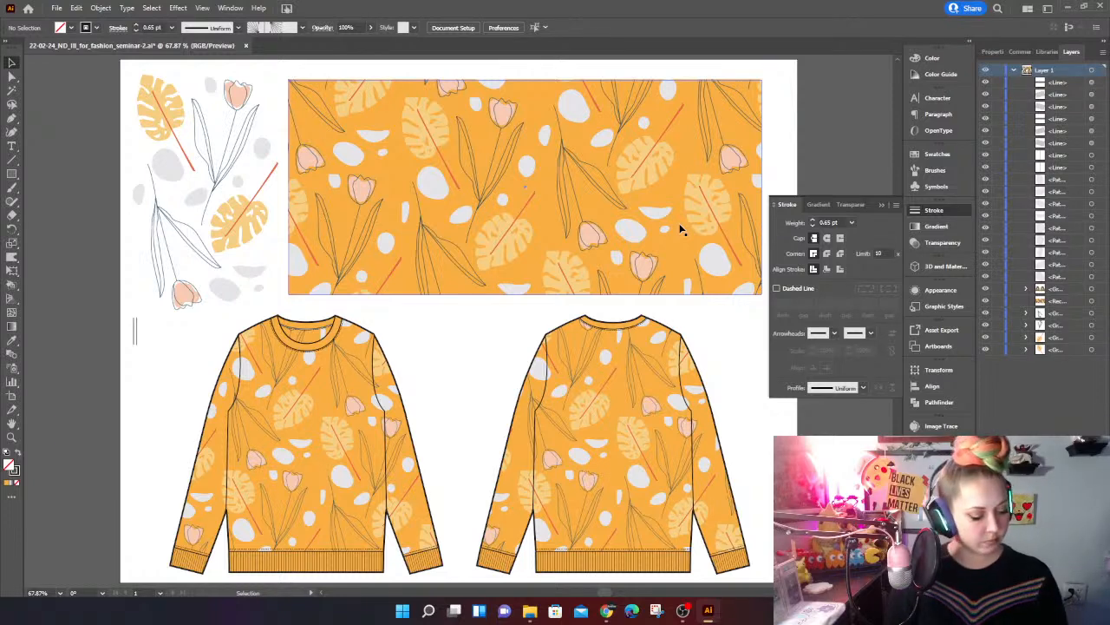
{"action": "key", "text": "ctrl"}
{"action": "key", "text": "ctrl"}
{"action": "key", "text": "ctrl+s"}
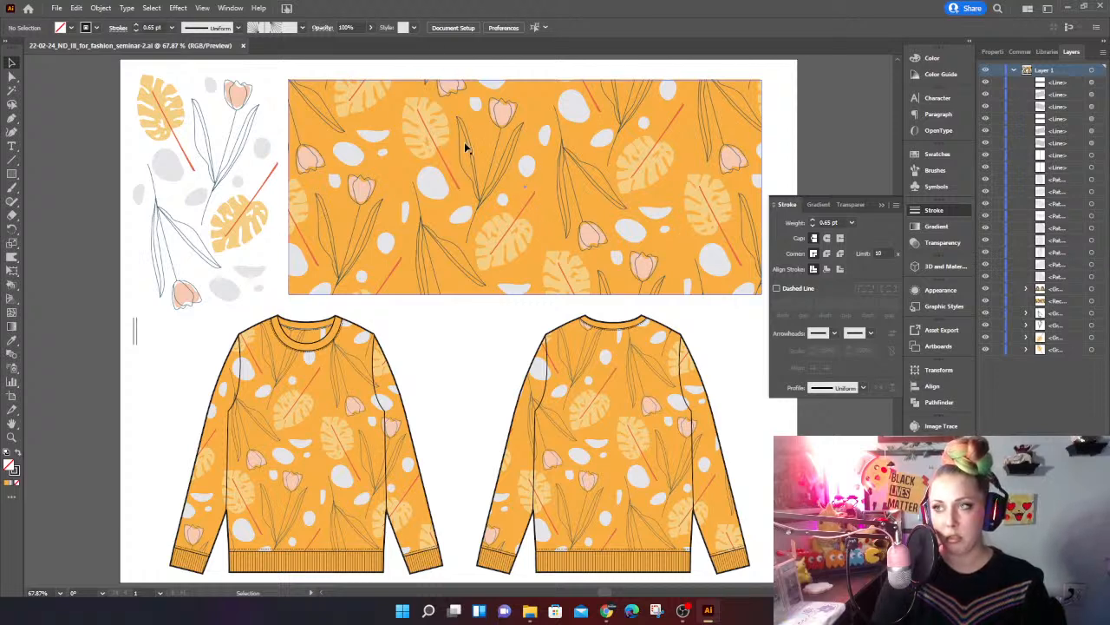
Step: Pick up the floral pattern fill from the large swatch rectangle and add a second 11 × 8.5 in artboard
{"action": "left_click", "coordinate": [489, 179]}
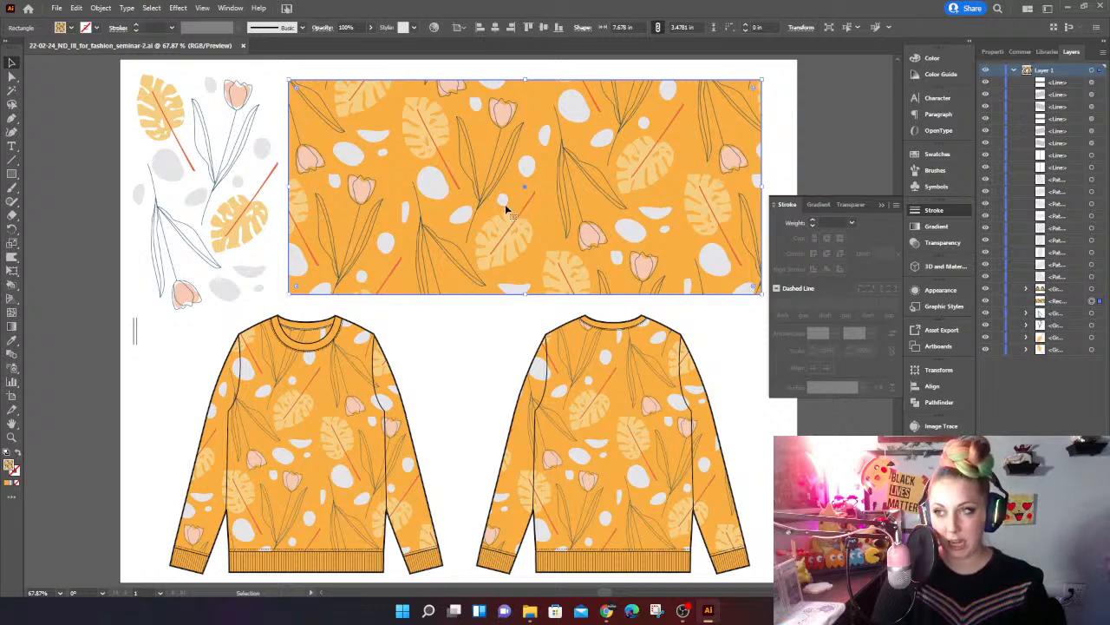
{"action": "left_click", "coordinate": [882, 205]}
{"action": "left_click", "coordinate": [832, 181]}
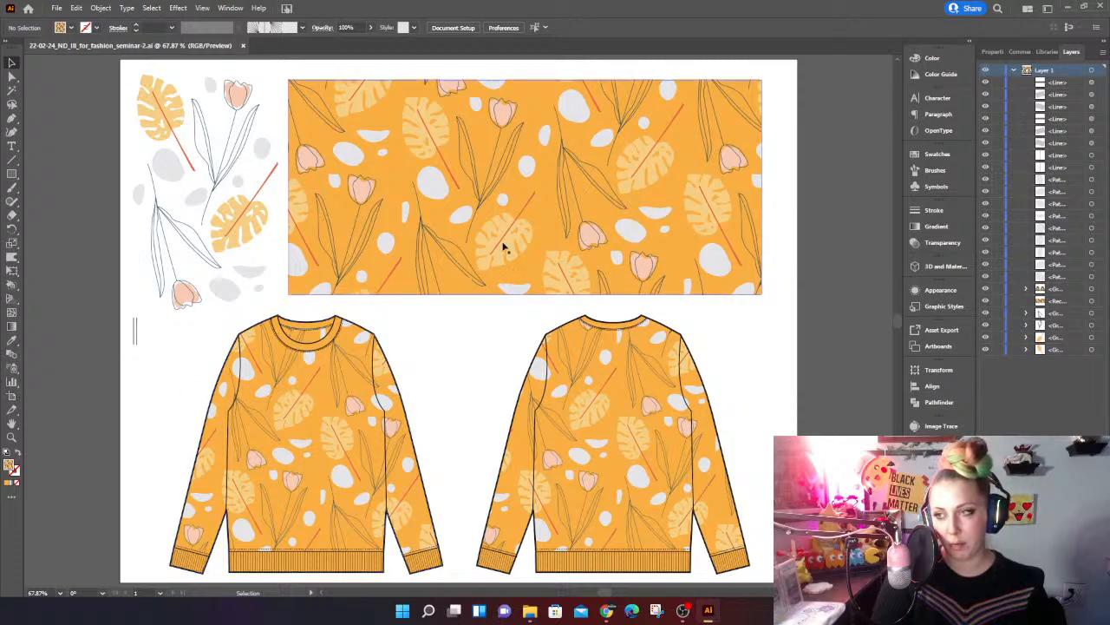
{"action": "left_click", "coordinate": [12, 399]}
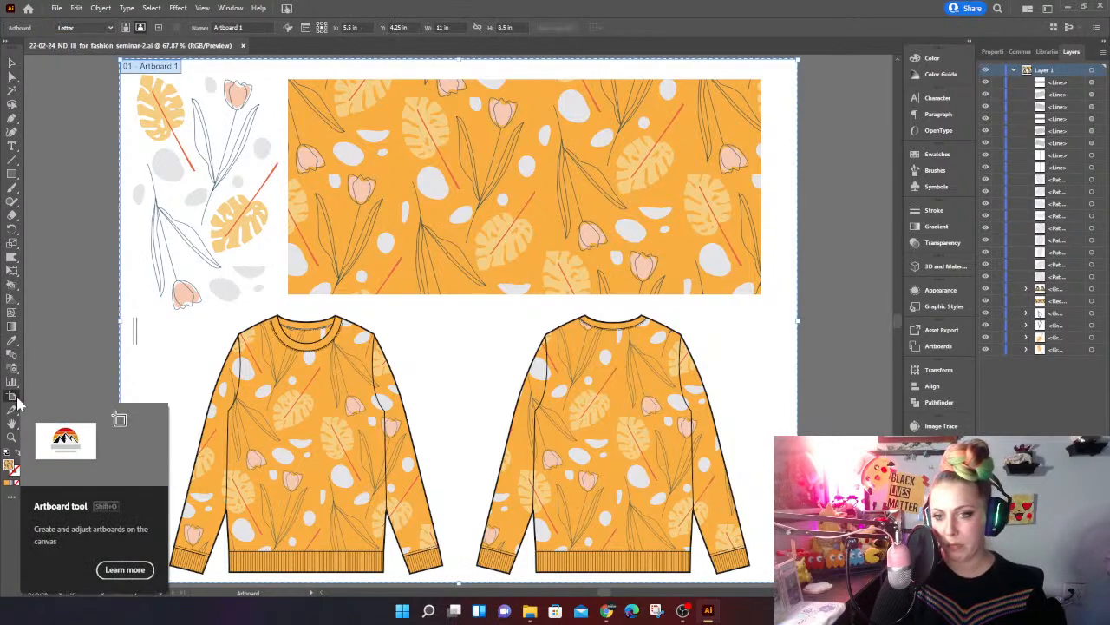
{"action": "left_click", "coordinate": [158, 29]}
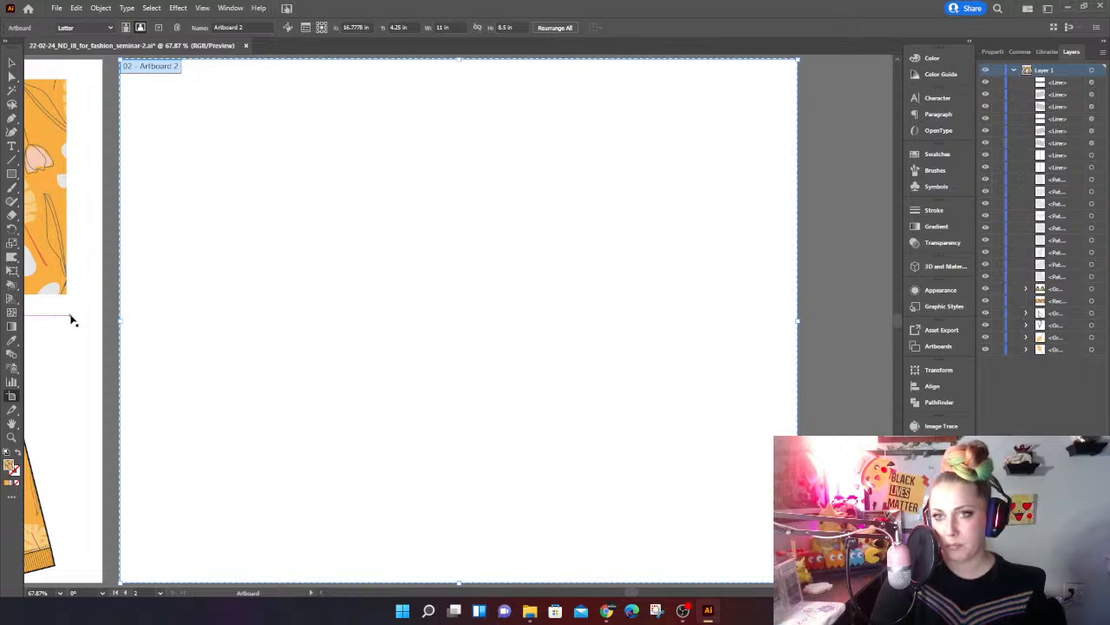
Step: Draw an 11 × 8.5 in rectangle with the floral pattern fill covering the whole second artboard
{"action": "left_click", "coordinate": [13, 174]}
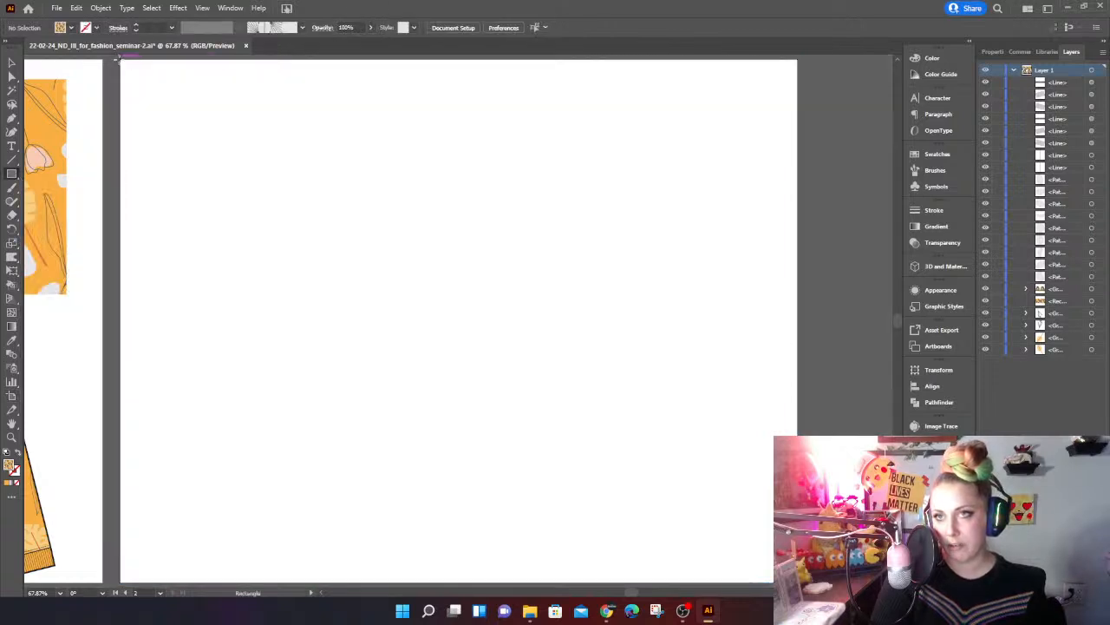
{"action": "left_click_drag", "start_coordinate": [121, 58], "coordinate": [798, 554]}
{"action": "scroll", "coordinate": [651, 515], "scroll_direction": "up", "scroll_amount": 3}
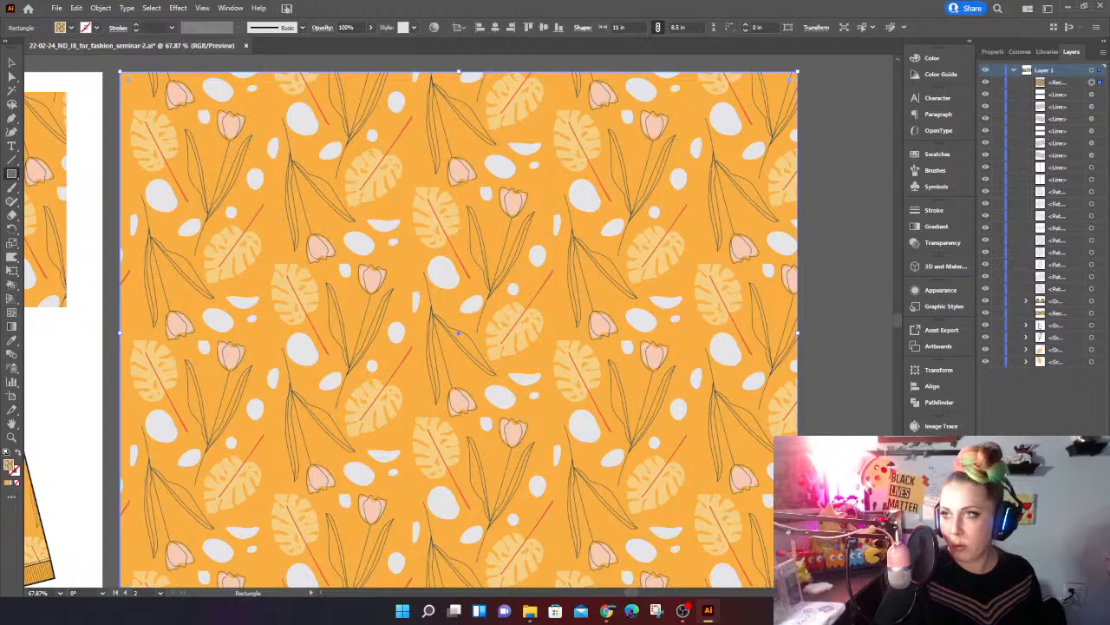
{"action": "scroll", "coordinate": [458, 321], "scroll_direction": "down", "scroll_amount": 1}
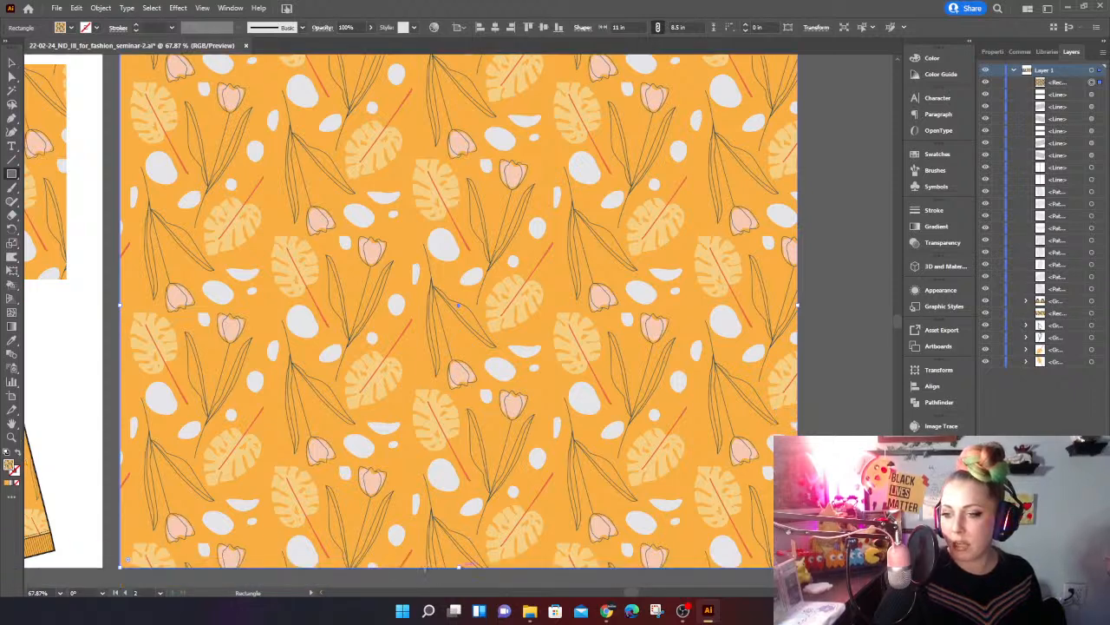
{"action": "scroll", "coordinate": [545, 204], "scroll_direction": "up", "scroll_amount": 1}
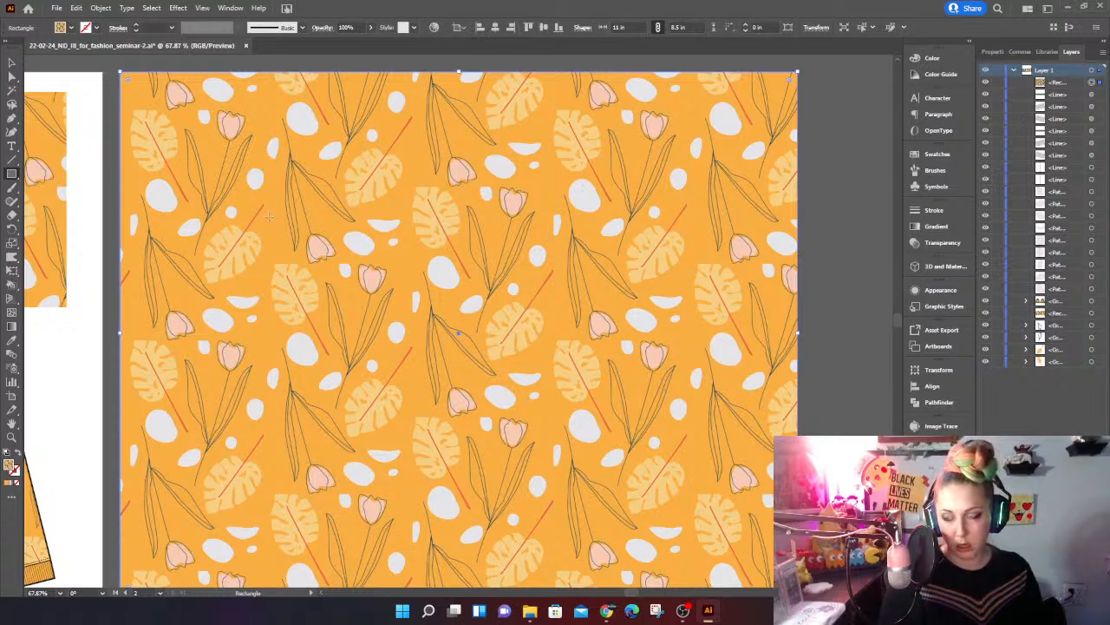
{"action": "scroll", "coordinate": [112, 76], "scroll_direction": "up", "scroll_amount": 1}
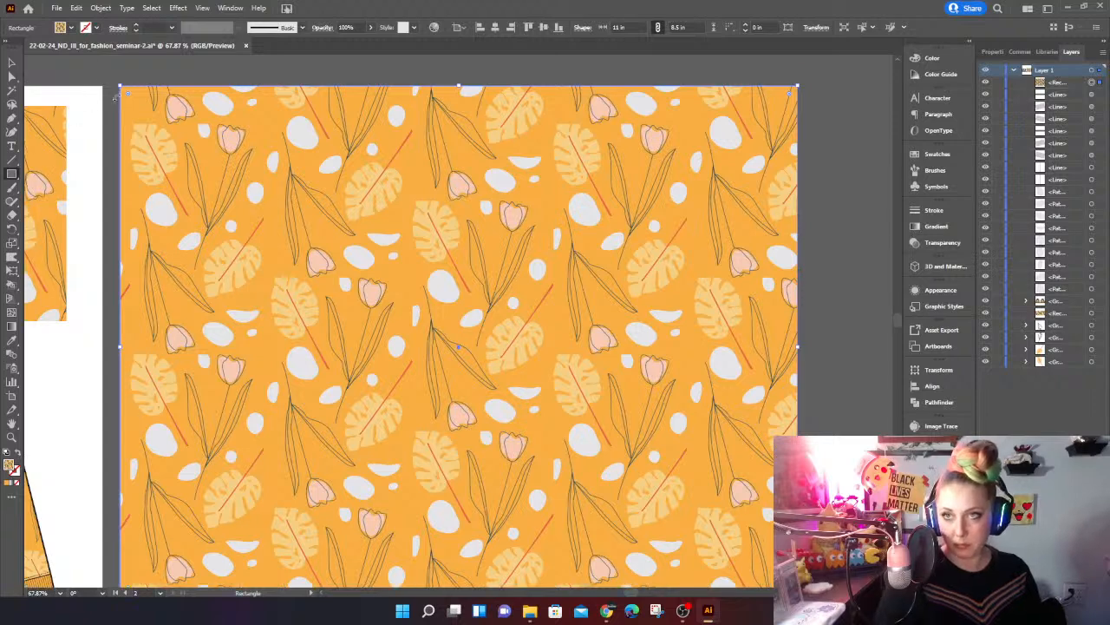
Step: Try scaling the patterned rectangle down from its upper-left corner to about 5.59 × 7.06 in, and undo the scaling
{"action": "left_click_drag", "start_coordinate": [120, 86], "coordinate": [311, 170]}
{"action": "key", "text": "ctrl+z"}
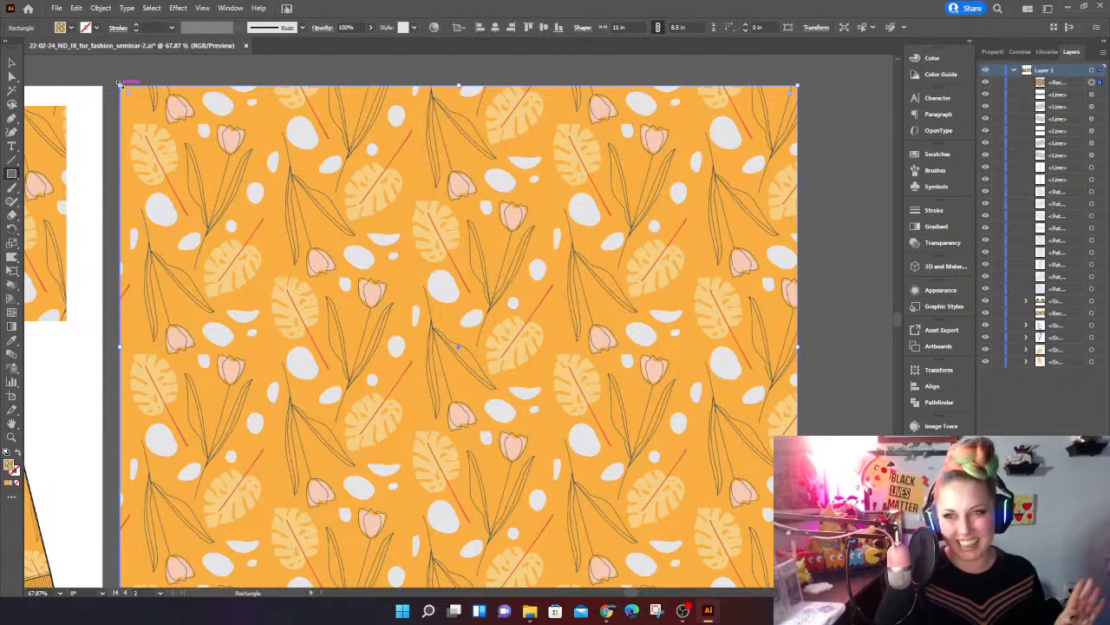
{"action": "left_click_drag", "start_coordinate": [120, 83], "coordinate": [452, 174]}
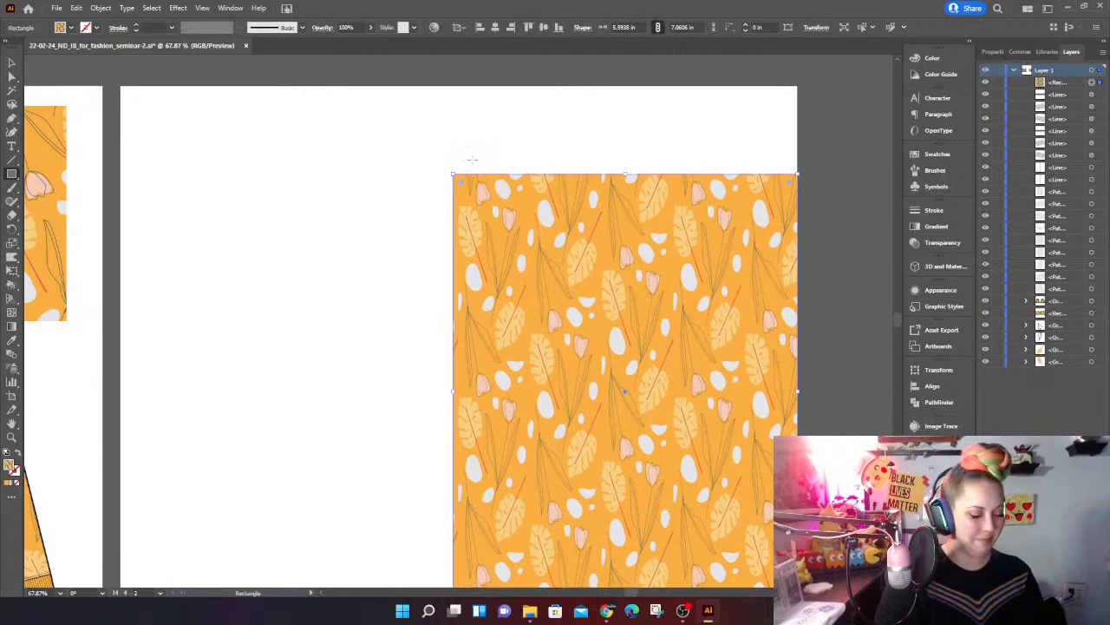
{"action": "key", "text": "ctrl+z"}
{"action": "key", "text": "ctrl+shift+z"}
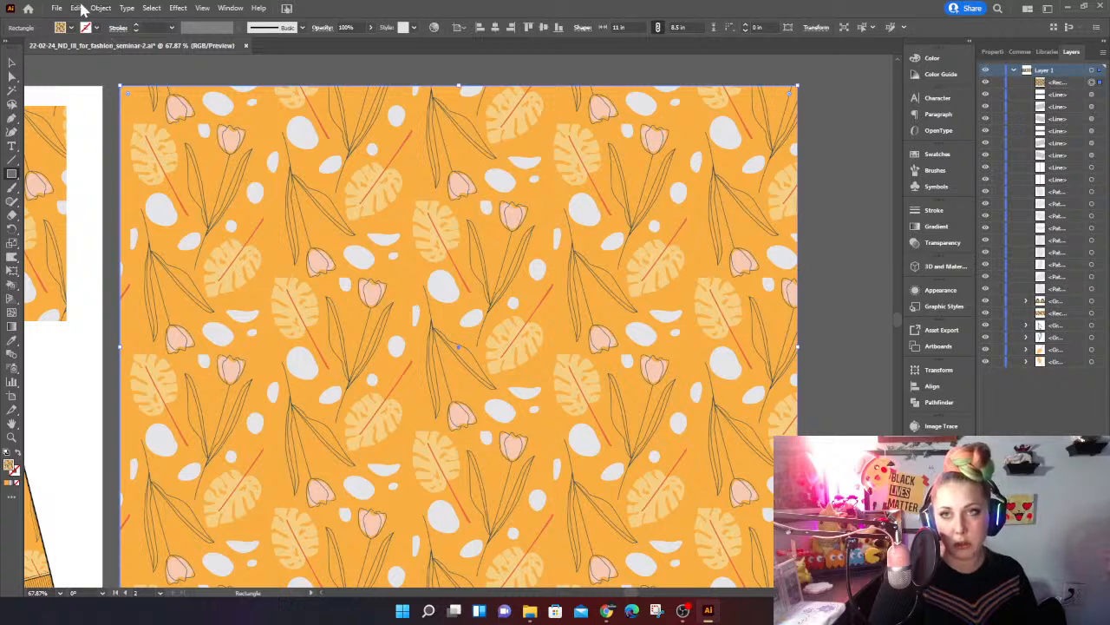
Step: Turn off Transform Pattern Tiles in the general preferences
{"action": "left_click", "coordinate": [80, 11]}
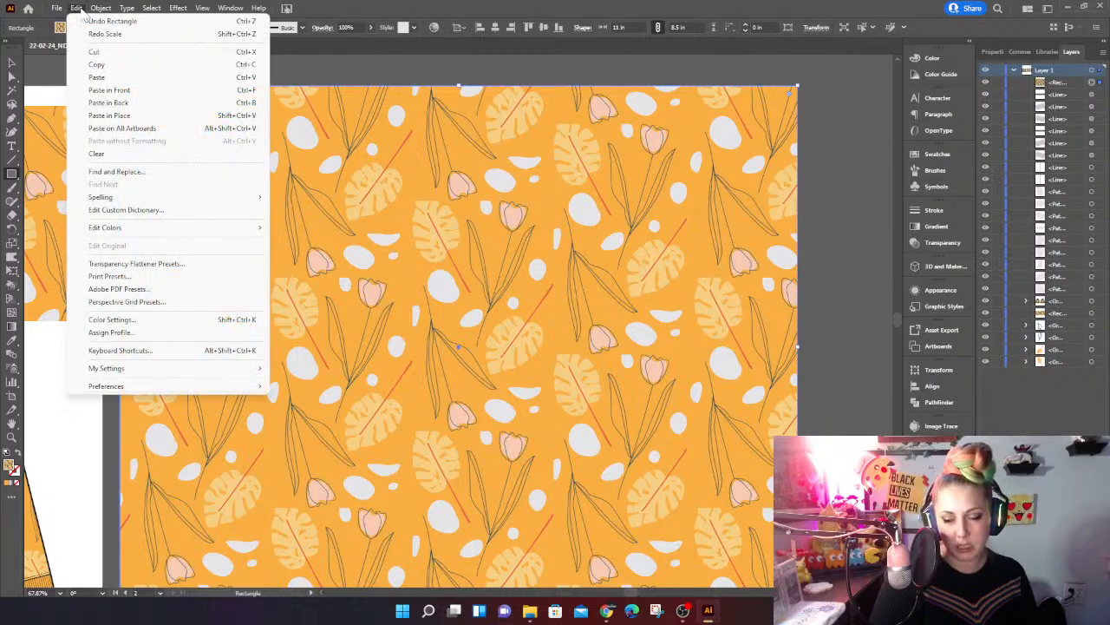
{"action": "mouse_move", "coordinate": [128, 393]}
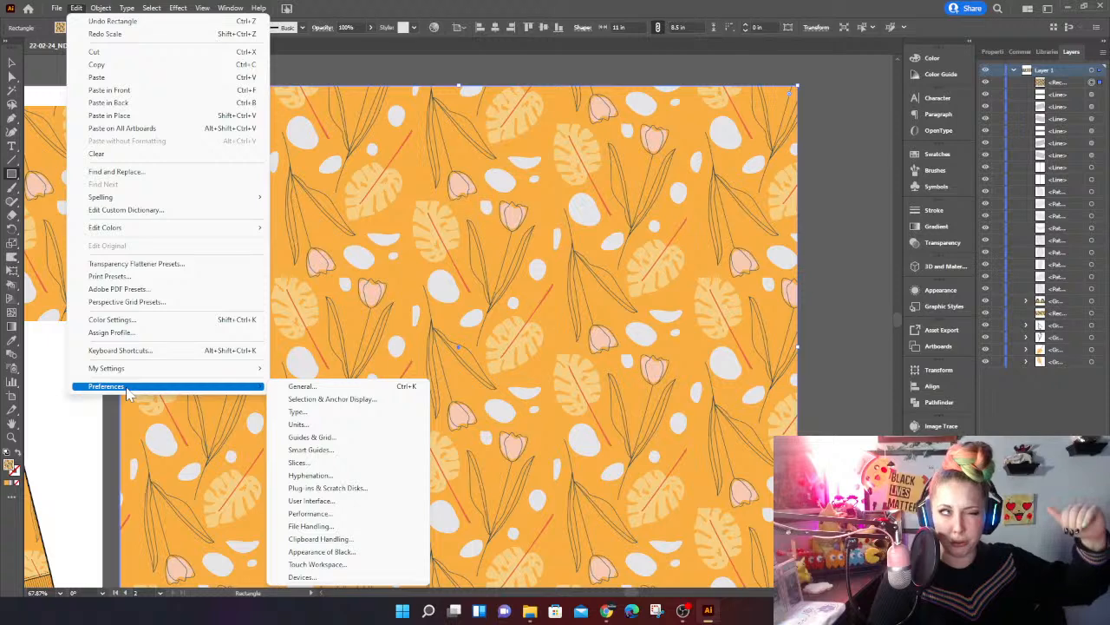
{"action": "left_click", "coordinate": [323, 389]}
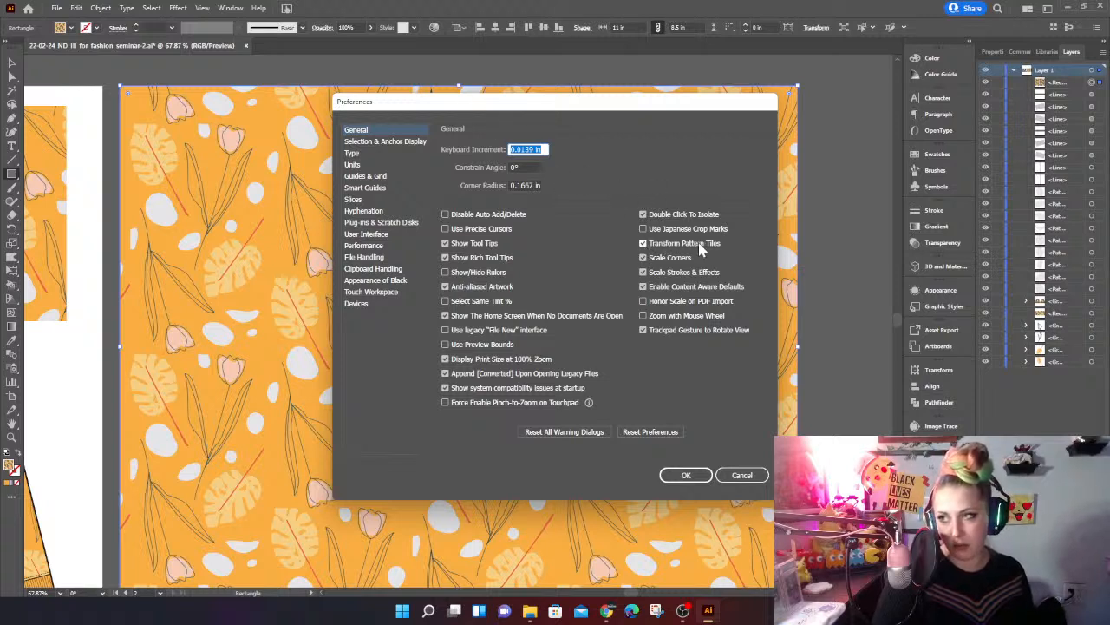
{"action": "left_click", "coordinate": [643, 244]}
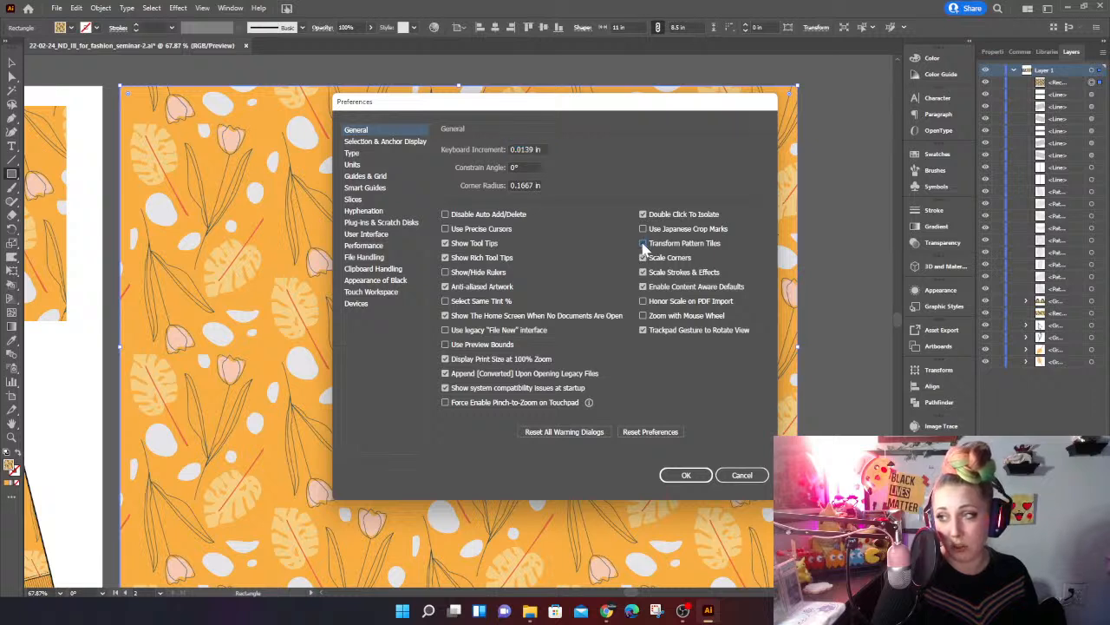
{"action": "left_click", "coordinate": [644, 258]}
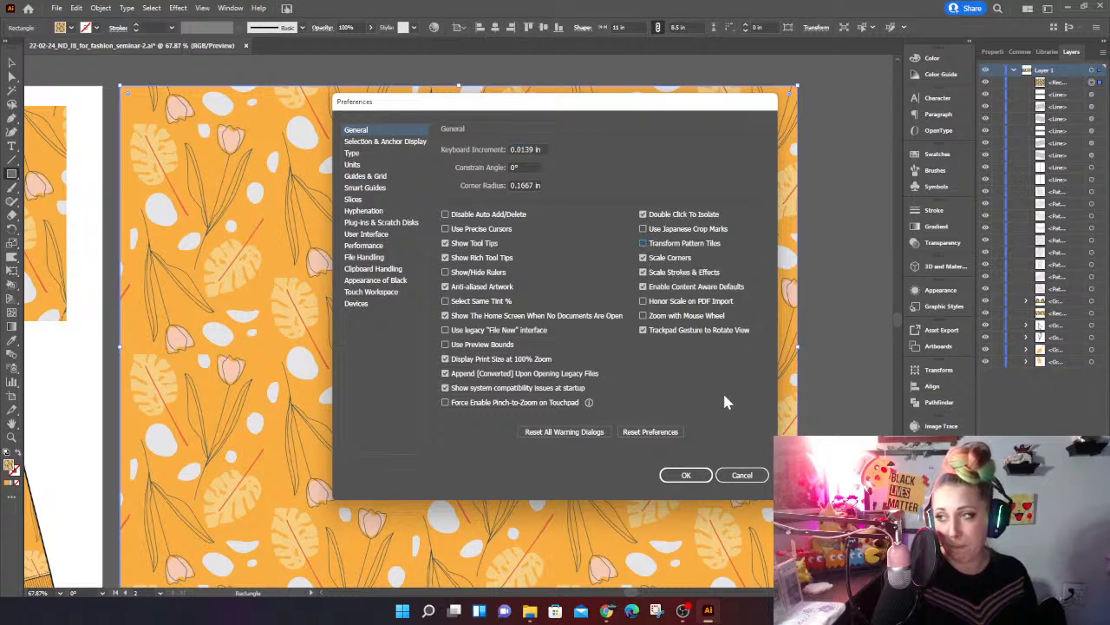
{"action": "left_click", "coordinate": [691, 476]}
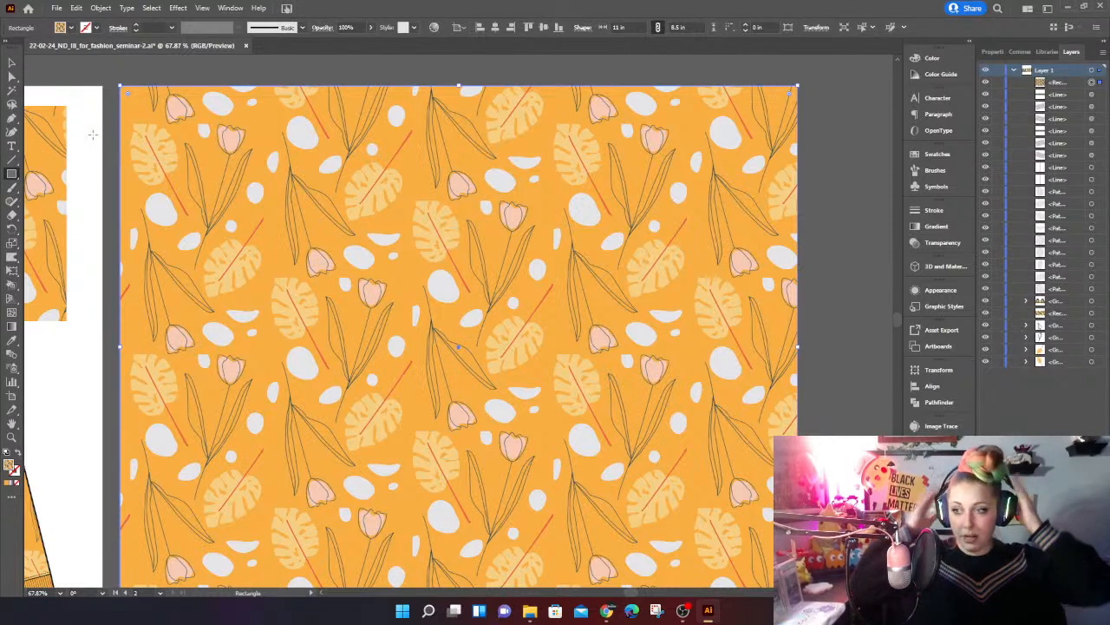
Step: Shrink the patterned rectangle on the second artboard to about 2.35 × 3.74 in, framing roughly one pattern repeat
{"action": "left_click_drag", "start_coordinate": [120, 84], "coordinate": [409, 199]}
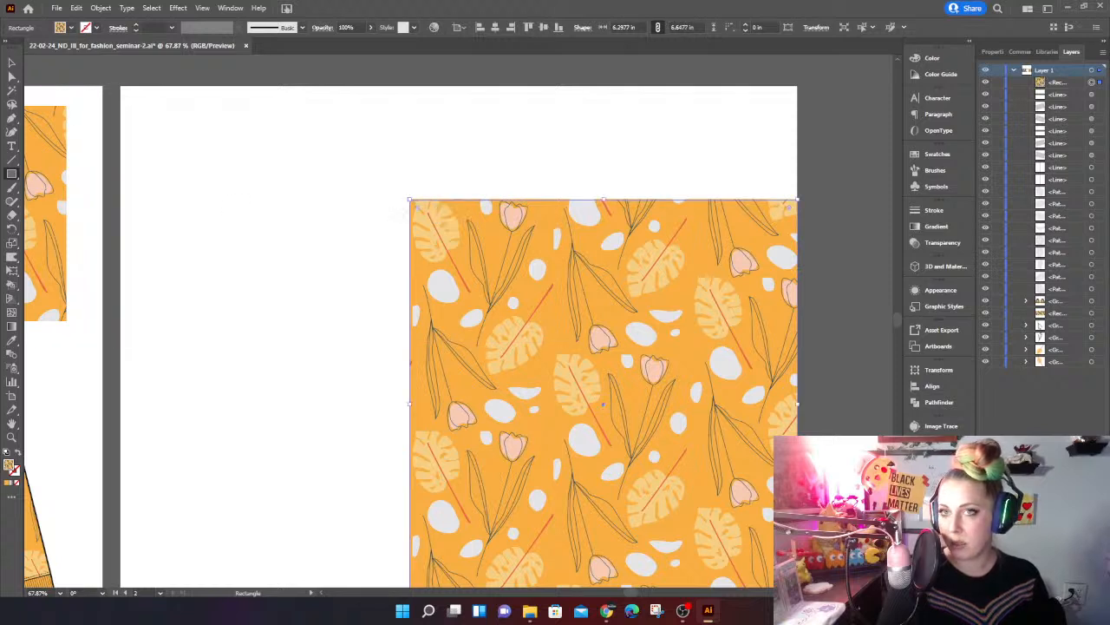
{"action": "scroll", "coordinate": [503, 321], "scroll_direction": "down", "scroll_amount": 1}
{"action": "left_click_drag", "start_coordinate": [797, 567], "coordinate": [556, 390]}
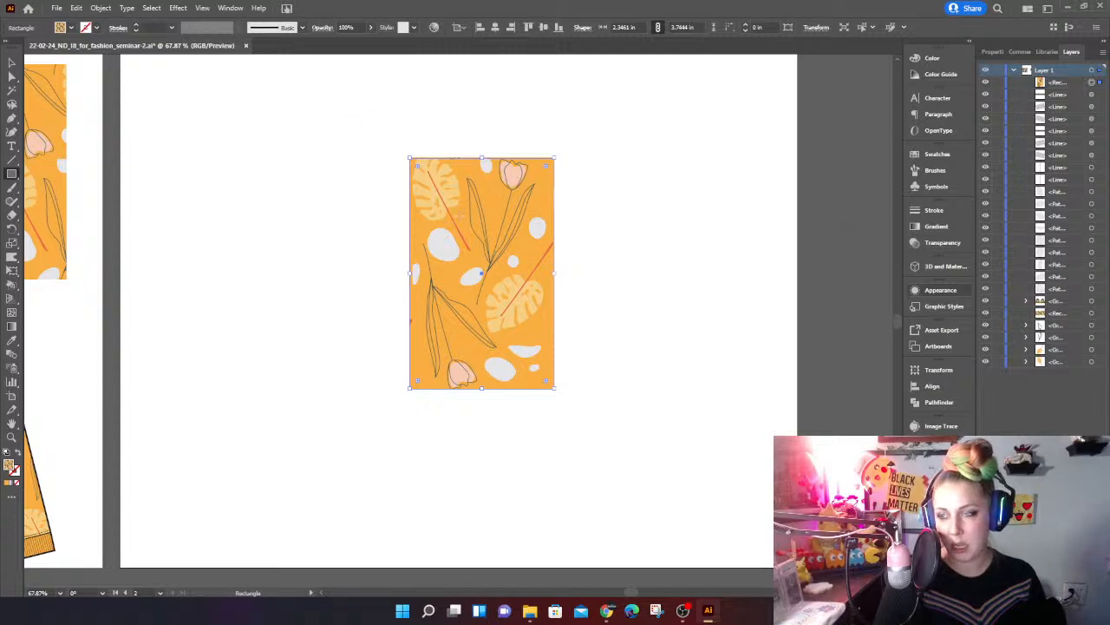
Step: Edit the Leaf and Floral pattern swatch, extending its tile slightly past the upper and left edges, and finish pattern editing
{"action": "left_click", "coordinate": [941, 154]}
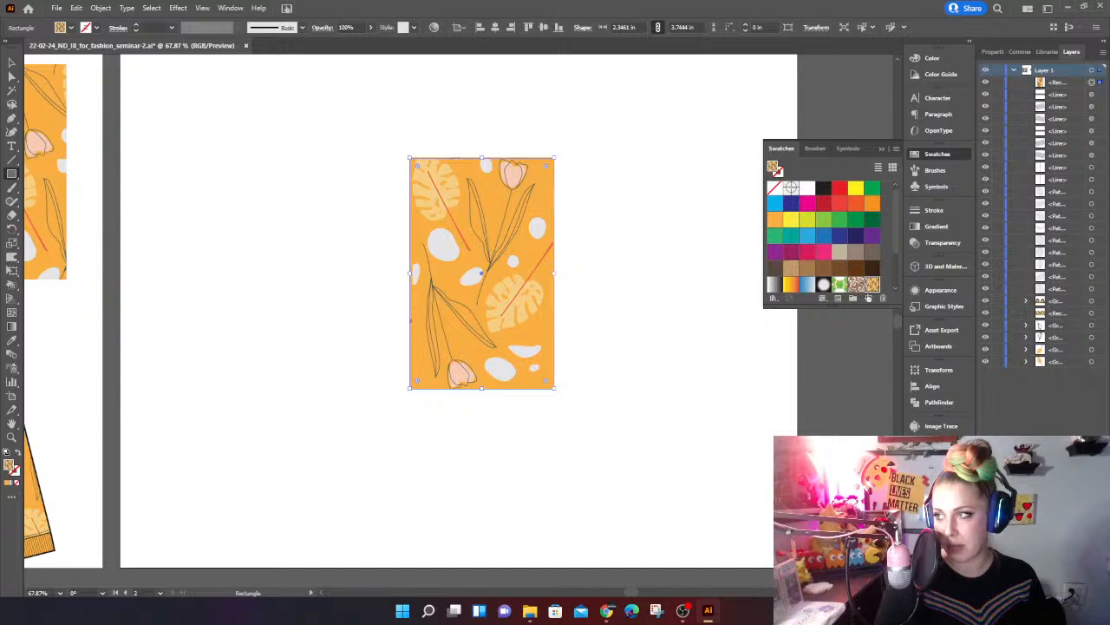
{"action": "double_click", "coordinate": [872, 285]}
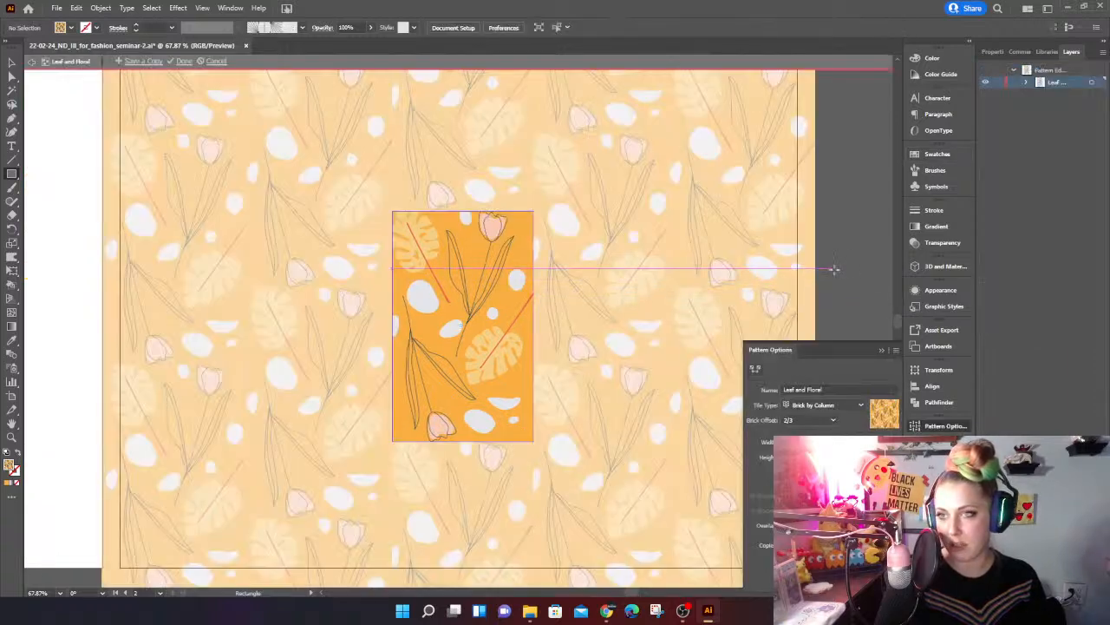
{"action": "left_click", "coordinate": [753, 369]}
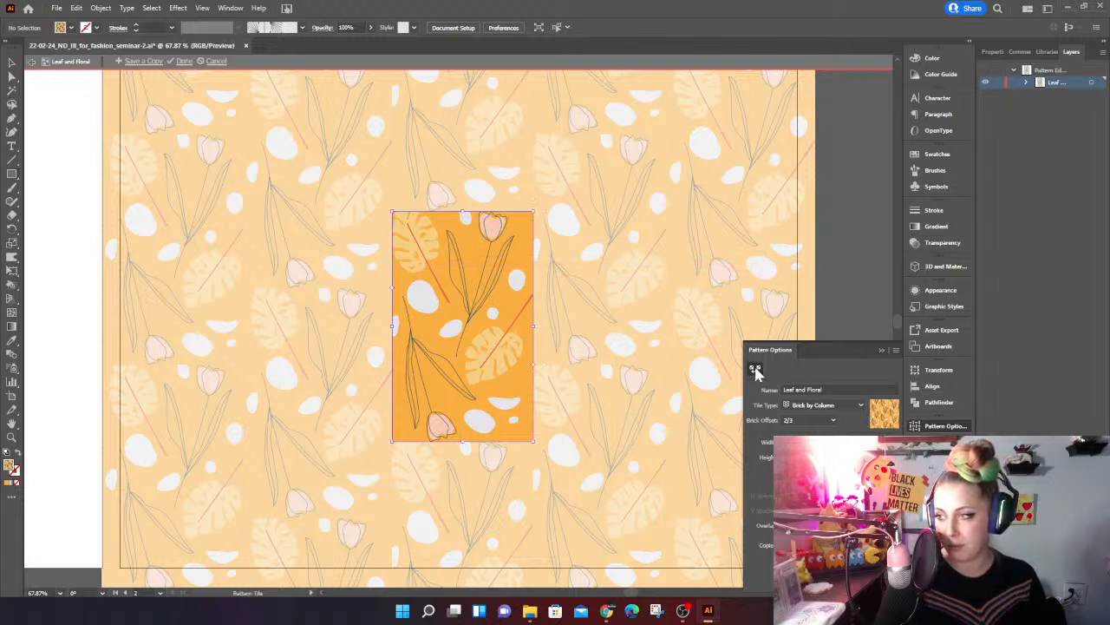
{"action": "left_click_drag", "start_coordinate": [462, 211], "coordinate": [463, 203]}
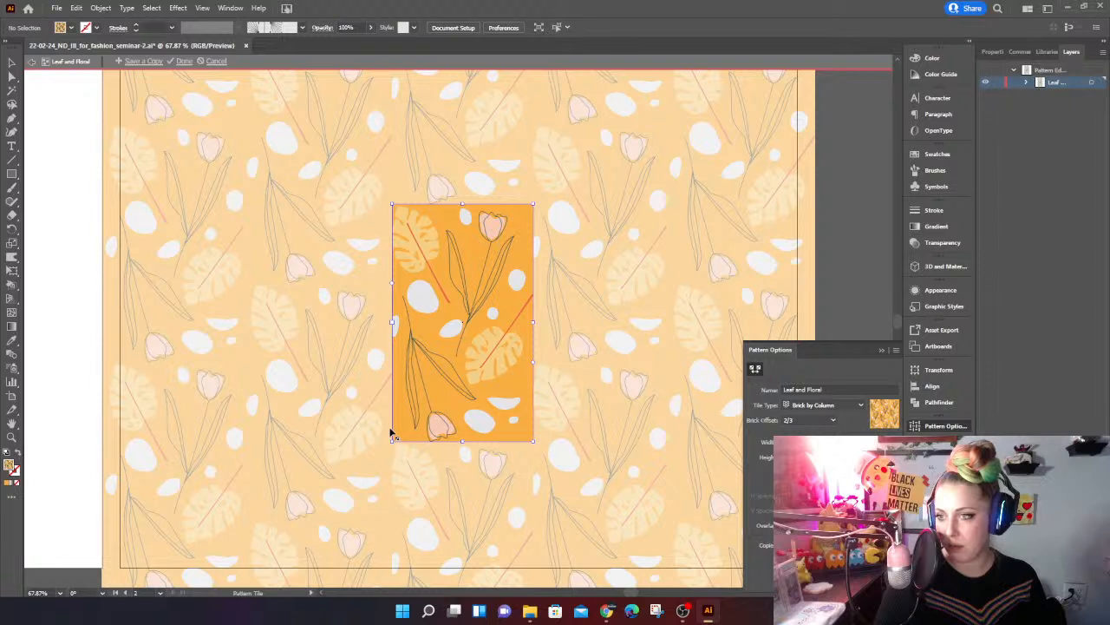
{"action": "left_click_drag", "start_coordinate": [393, 326], "coordinate": [386, 324]}
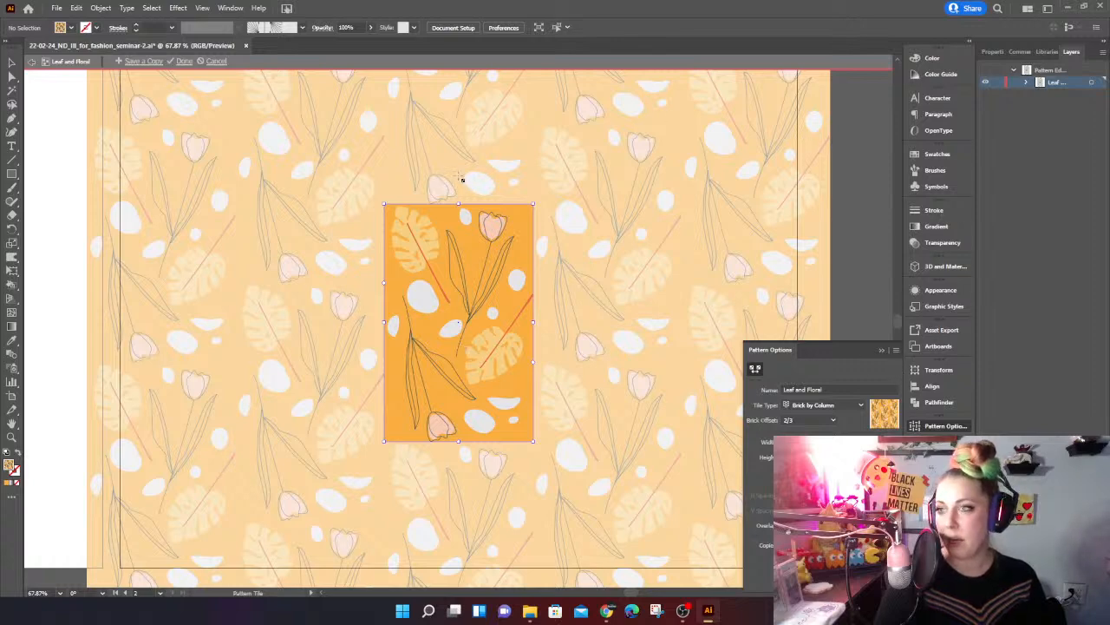
{"action": "left_click", "coordinate": [184, 61]}
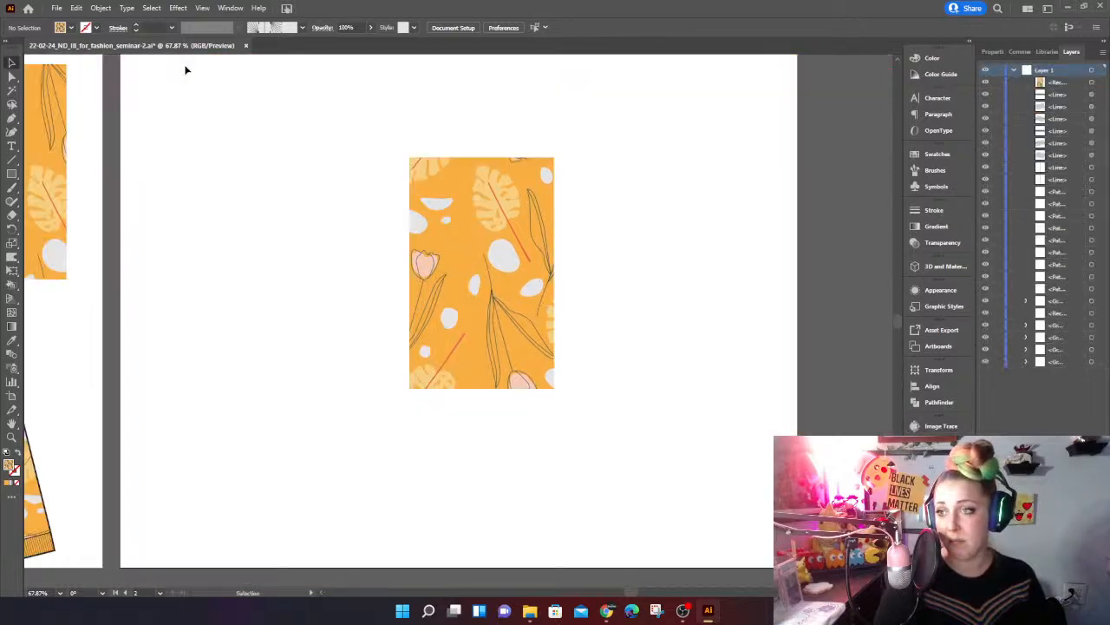
Step: Resize the patterned rectangle on all four sides to about 2.5 × 3.9 in so it frames one complete repeat
{"action": "left_click", "coordinate": [462, 238]}
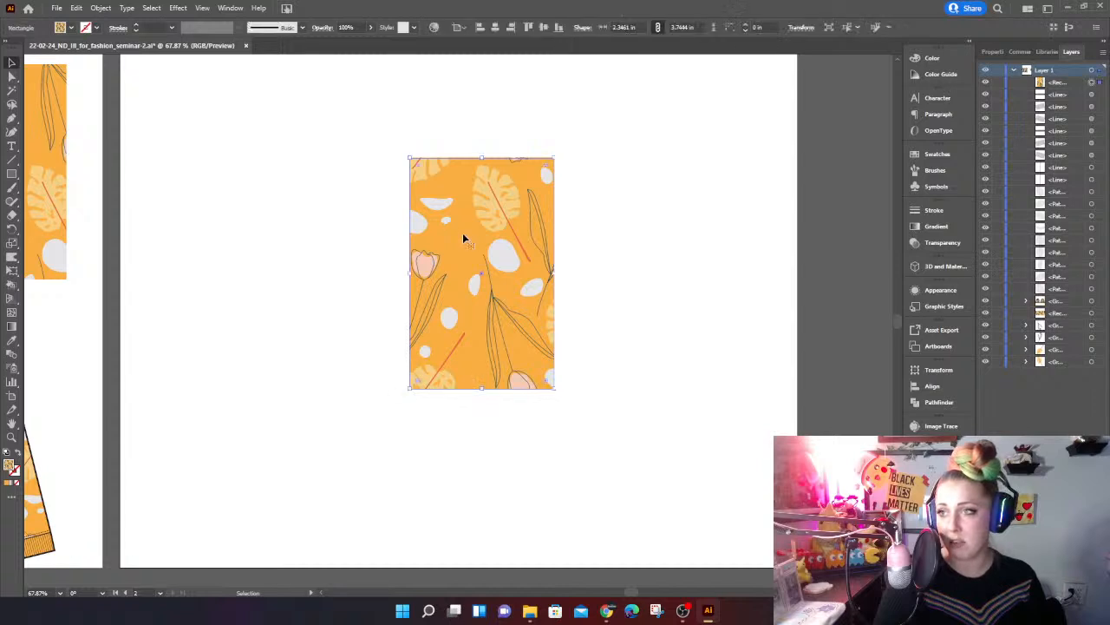
{"action": "left_click_drag", "start_coordinate": [409, 273], "coordinate": [315, 270]}
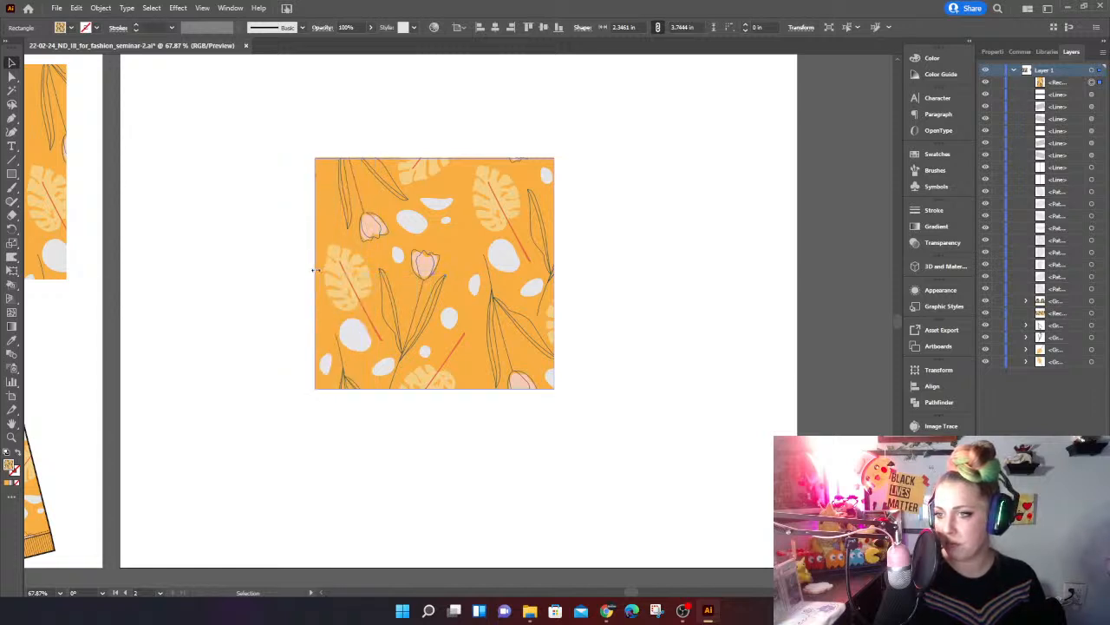
{"action": "left_click_drag", "start_coordinate": [554, 274], "coordinate": [469, 280]}
{"action": "left_click_drag", "start_coordinate": [393, 159], "coordinate": [392, 244]}
{"action": "left_click_drag", "start_coordinate": [391, 395], "coordinate": [397, 487]}
{"action": "left_click", "coordinate": [208, 303]}
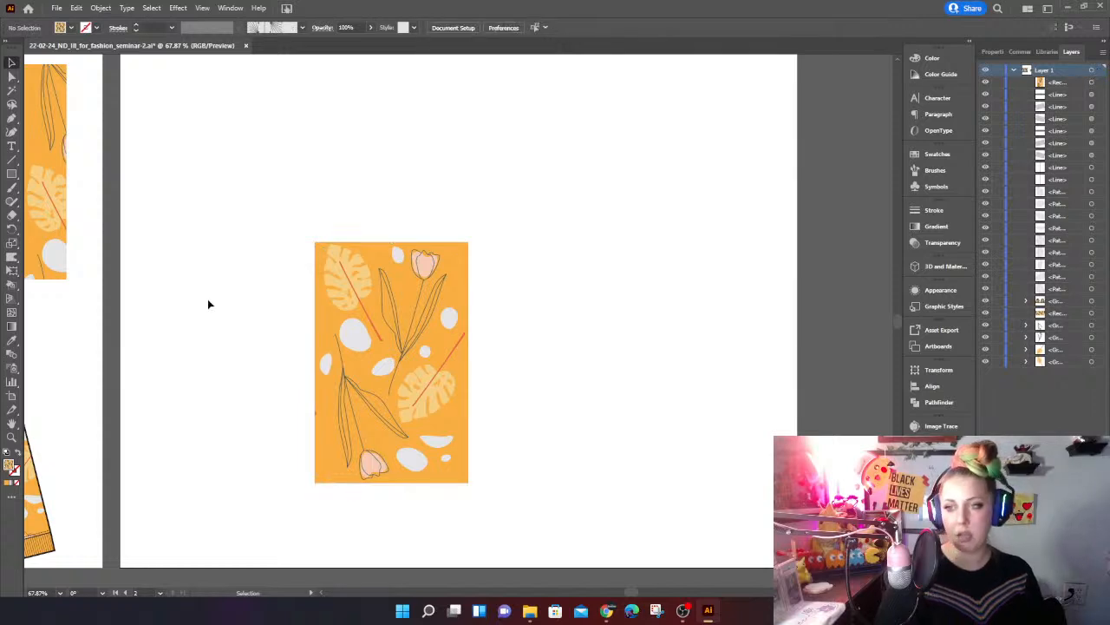
{"action": "left_click", "coordinate": [319, 334]}
{"action": "left_click_drag", "start_coordinate": [315, 362], "coordinate": [314, 364]}
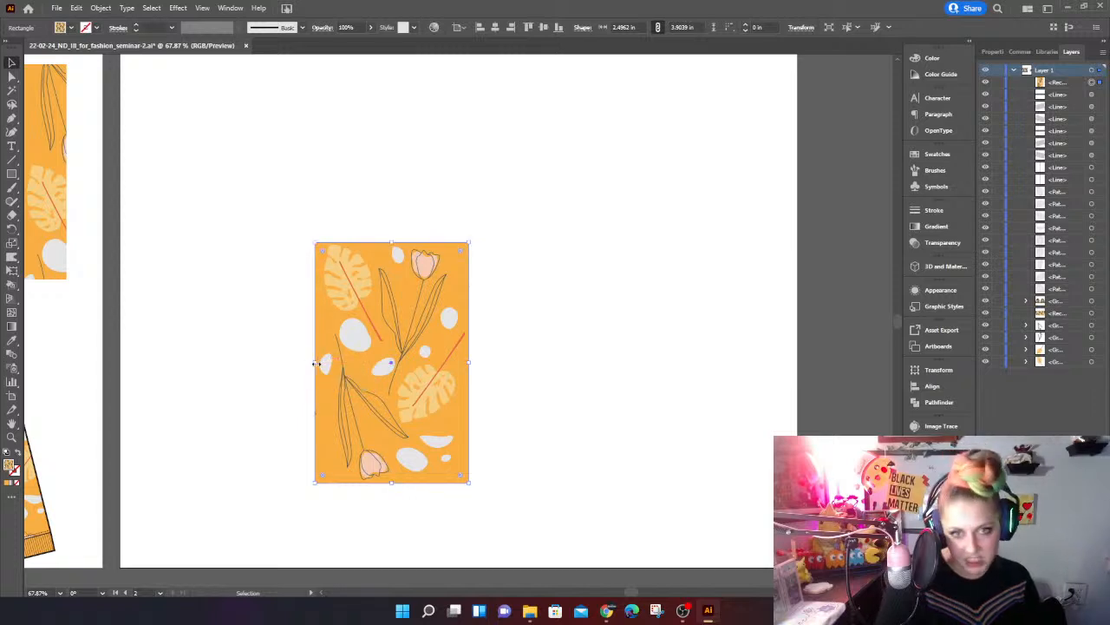
{"action": "left_click", "coordinate": [241, 262]}
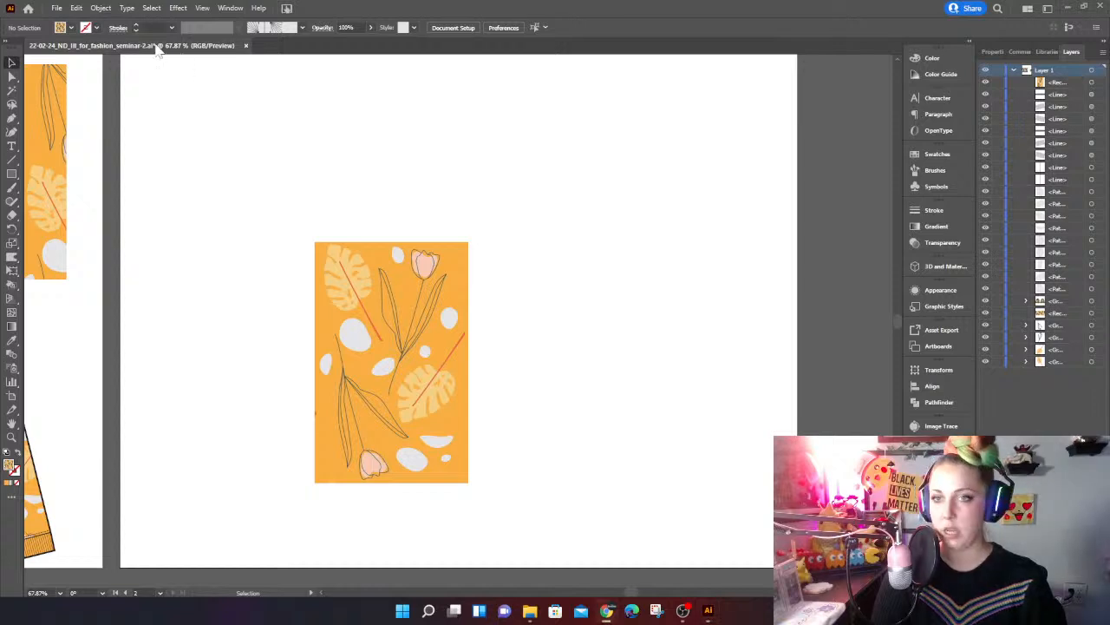
Step: Shrink Artboard 2 to fit exactly around the patterned rectangle, about 2.5 × 3.9 in
{"action": "left_click", "coordinate": [12, 397]}
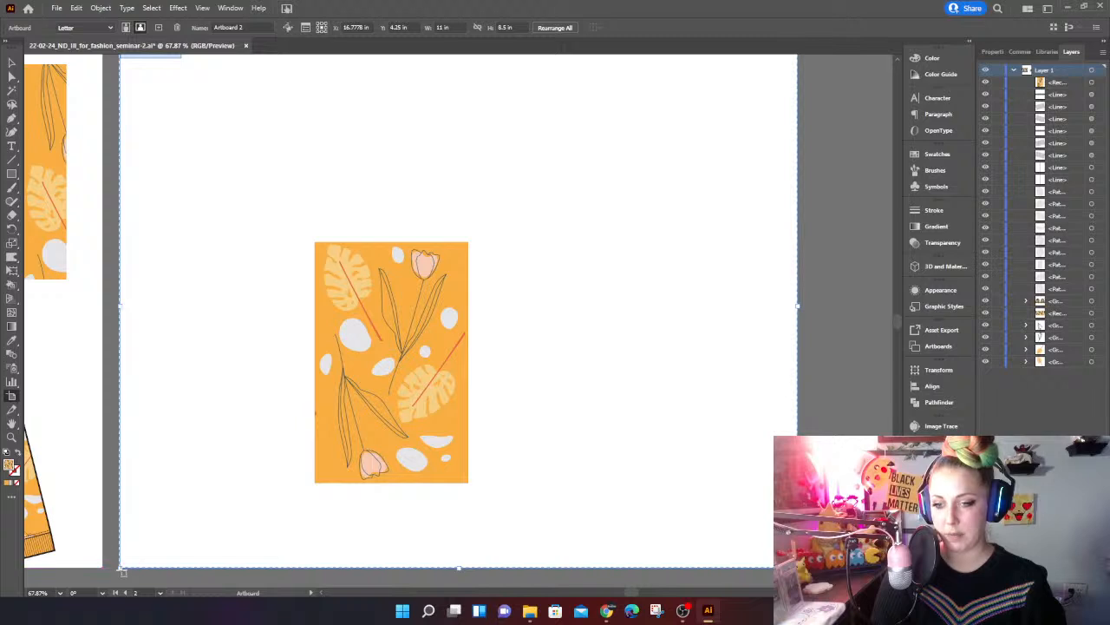
{"action": "left_click_drag", "start_coordinate": [122, 570], "coordinate": [315, 483]}
{"action": "scroll", "coordinate": [525, 466], "scroll_direction": "up", "scroll_amount": 2}
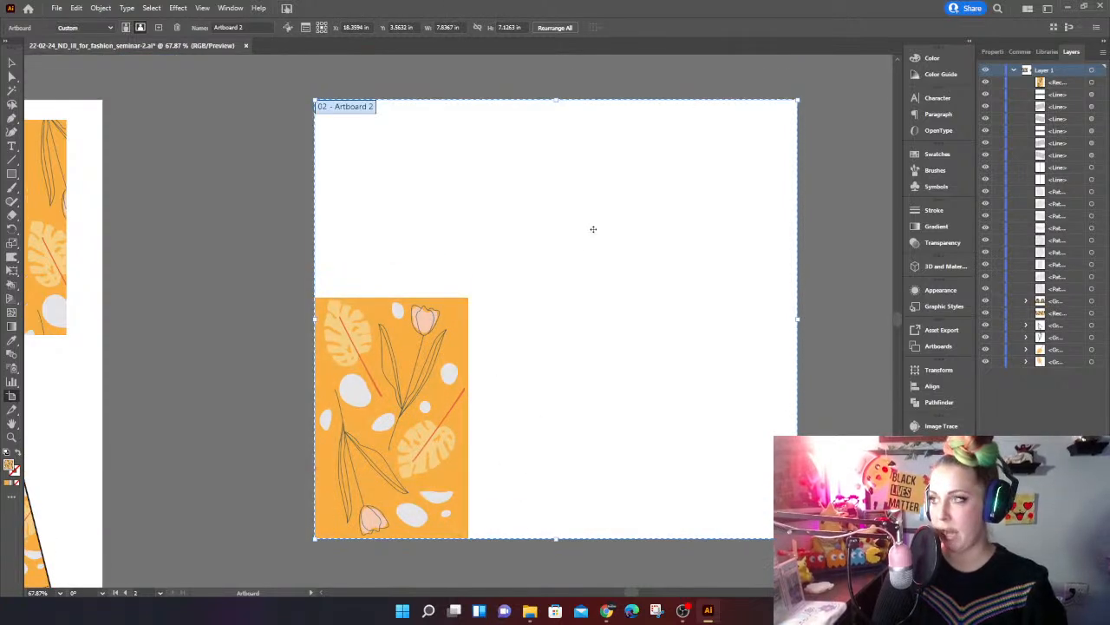
{"action": "left_click_drag", "start_coordinate": [797, 101], "coordinate": [469, 298]}
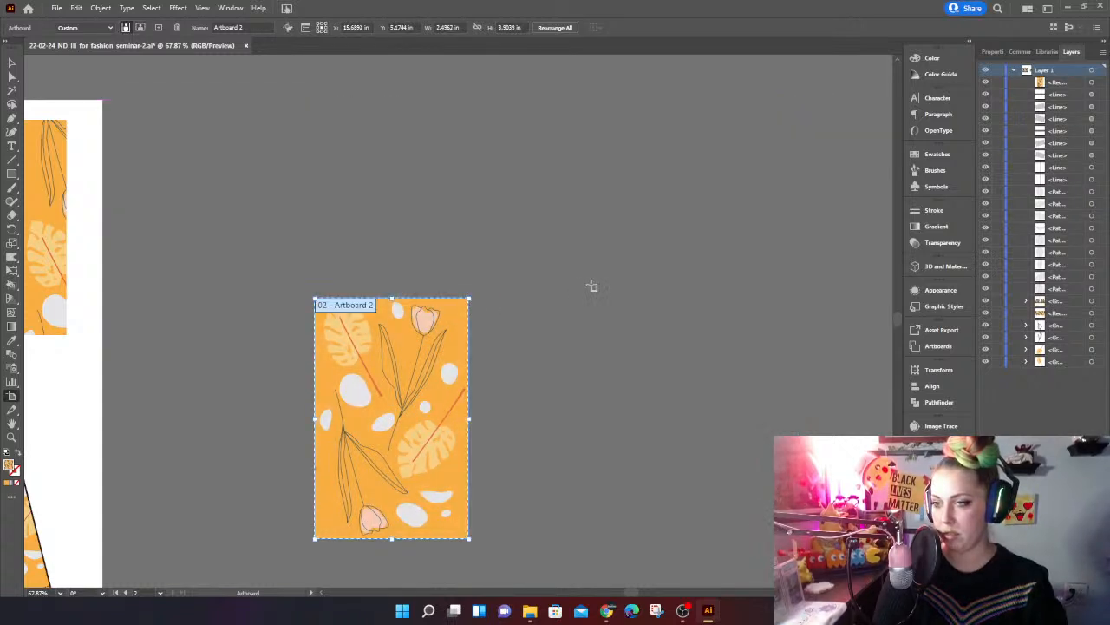
{"action": "left_click", "coordinate": [13, 62]}
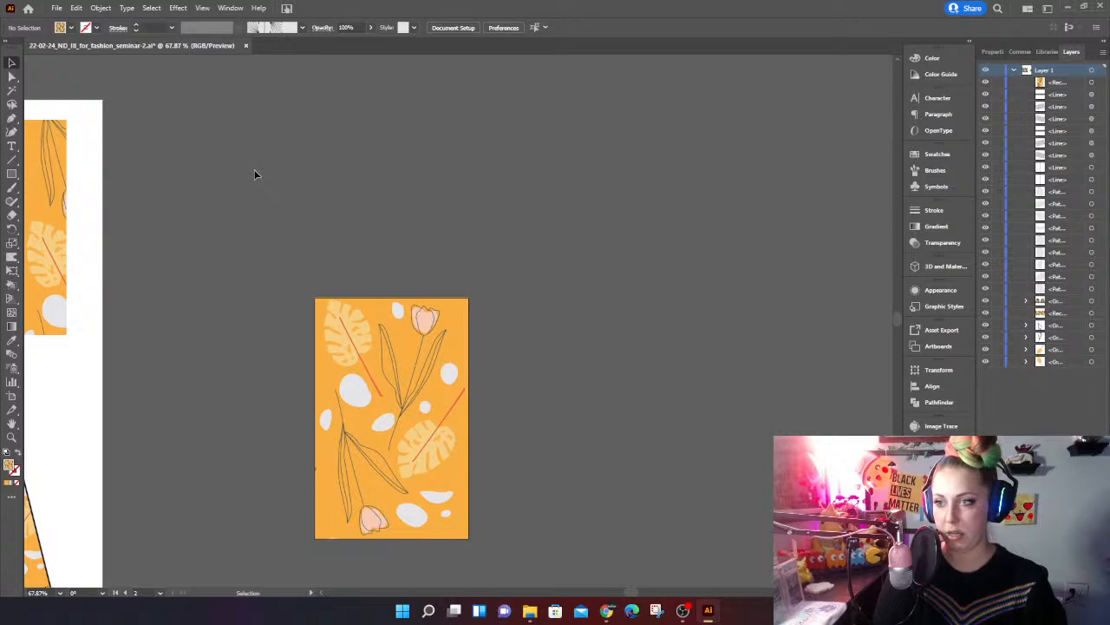
Step: Start saving the document under a new name in the Adobe PDF format
{"action": "key", "text": "a"}
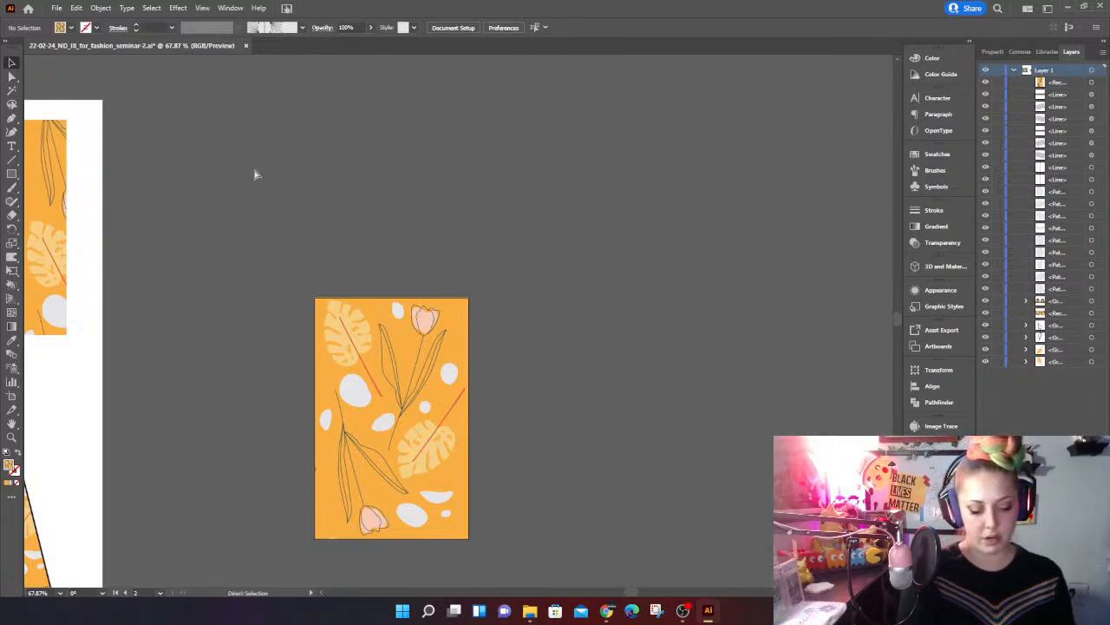
{"action": "key", "text": "ctrl+minus"}
{"action": "key", "text": "ctrl+minus"}
{"action": "key", "text": "ctrl+minus"}
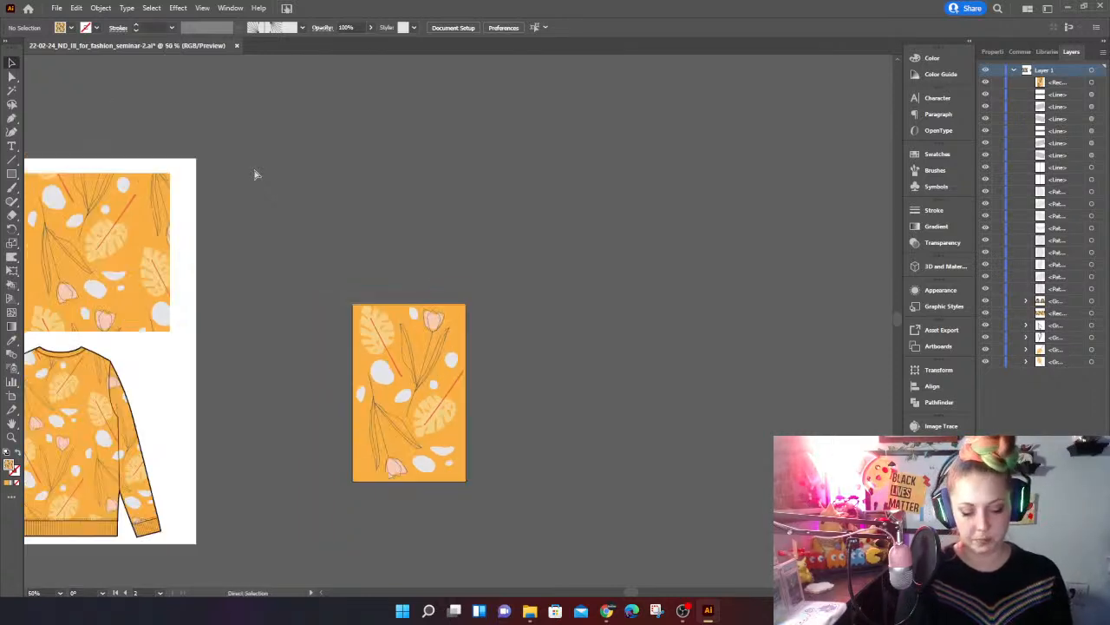
{"action": "left_click_drag", "start_coordinate": [251, 213], "coordinate": [359, 188]}
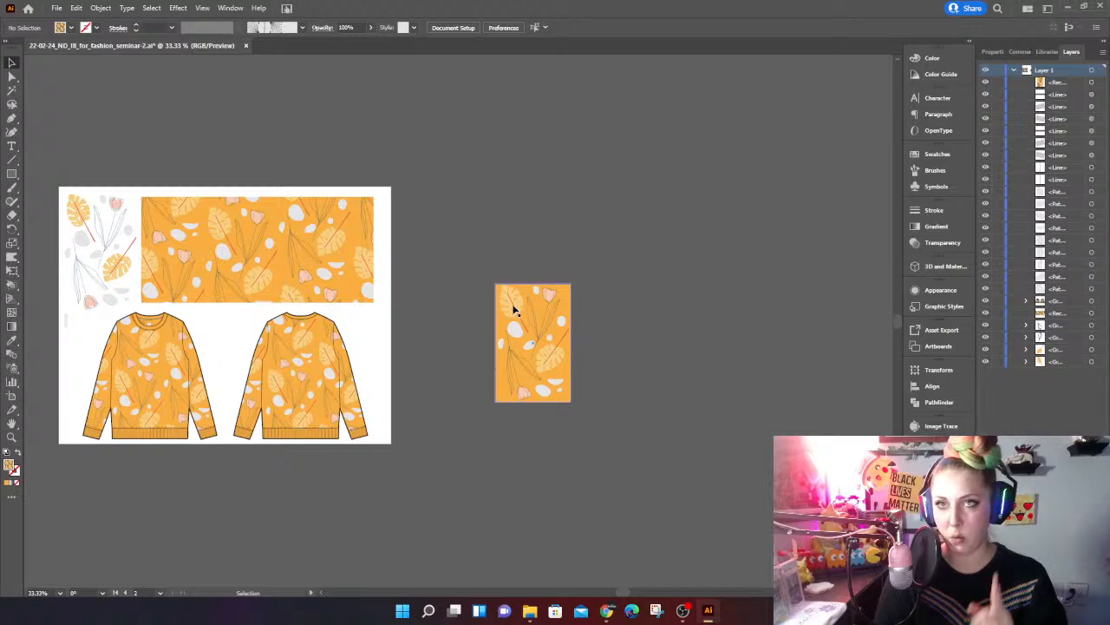
{"action": "left_click", "coordinate": [56, 8]}
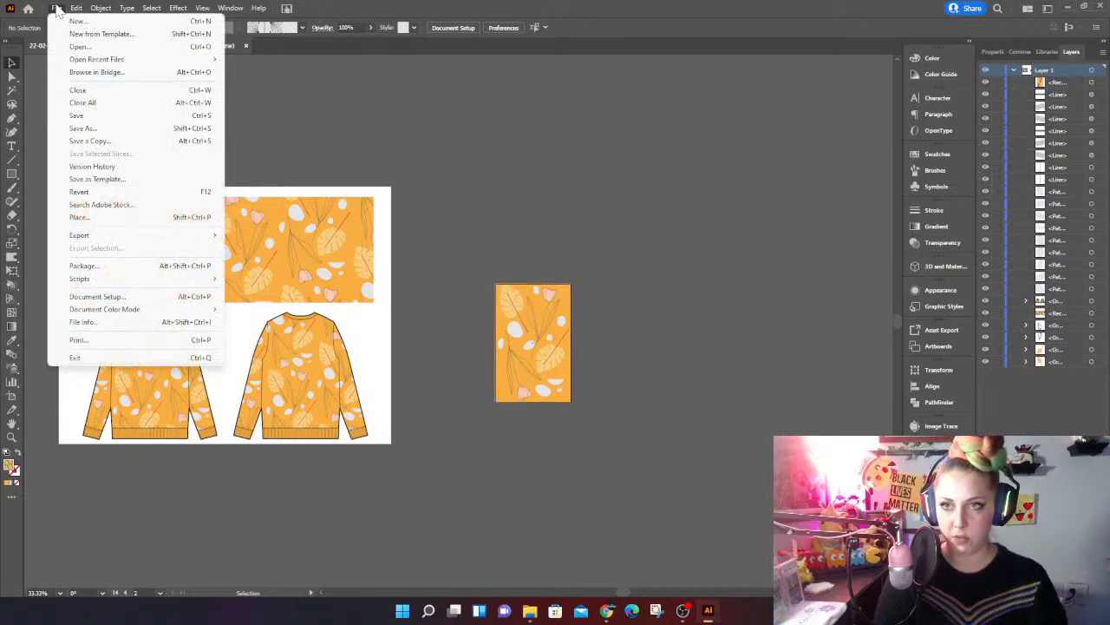
{"action": "left_click", "coordinate": [84, 127]}
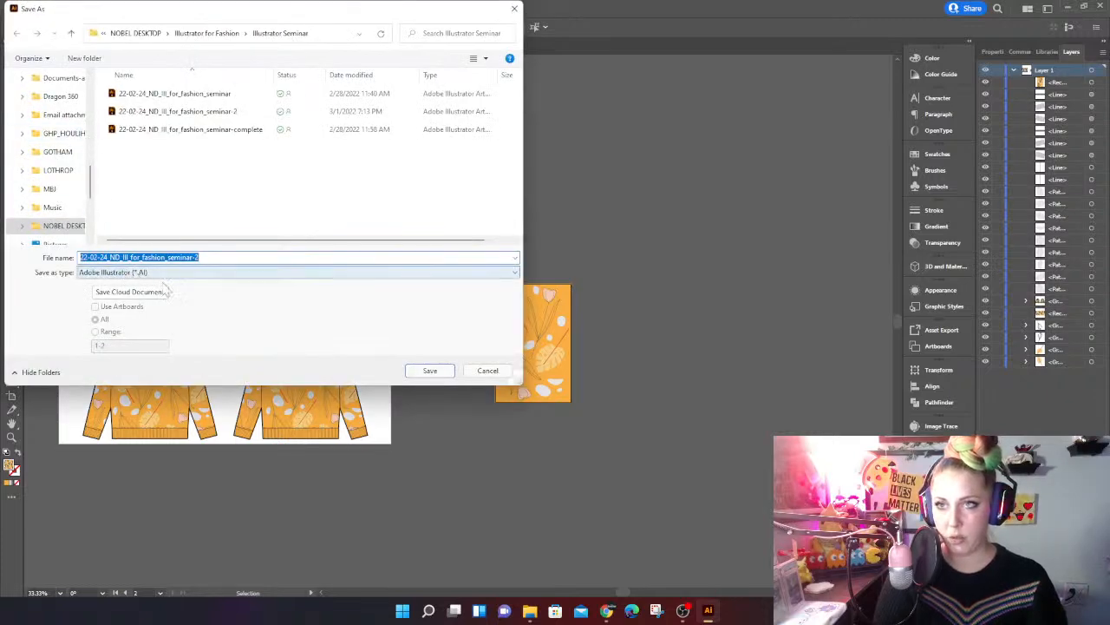
{"action": "left_click", "coordinate": [155, 273]}
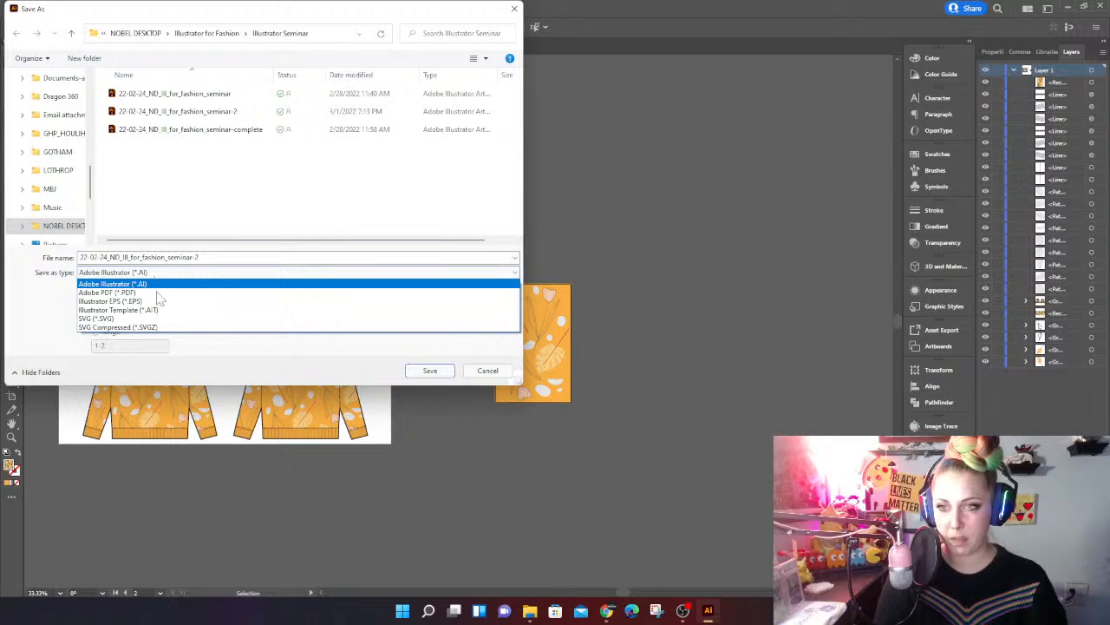
{"action": "left_click", "coordinate": [160, 293]}
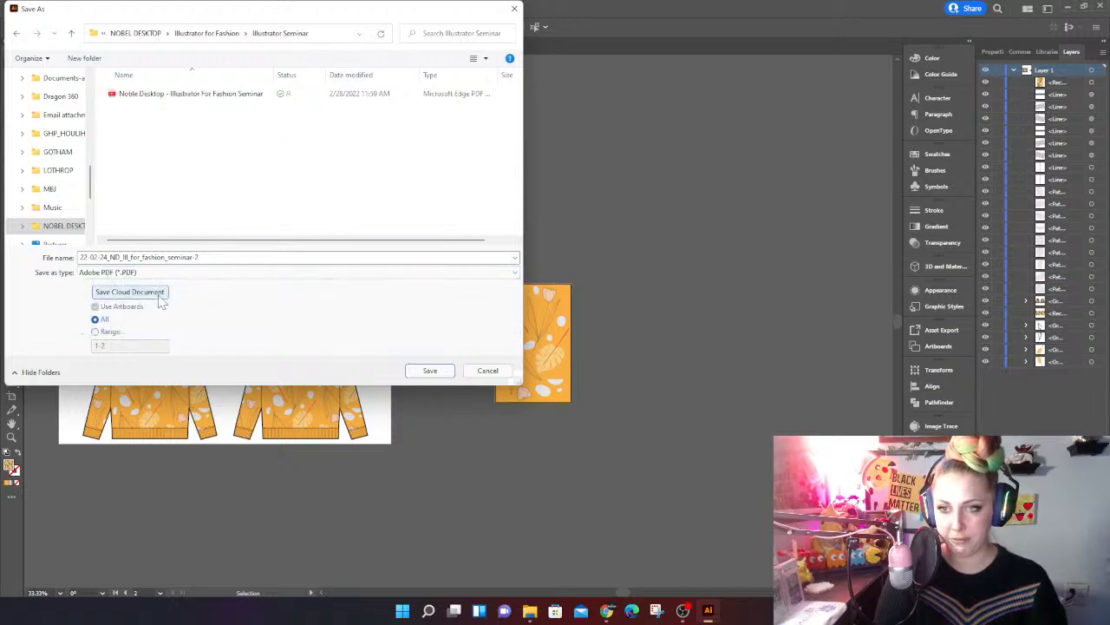
Step: Limit the PDF to artboard range 2, name it 22-02-24_ND_Ill_for_fashion_seminar-pattern-swatch and continue to the PDF options
{"action": "left_click", "coordinate": [95, 331]}
{"action": "double_click", "coordinate": [98, 345]}
{"action": "key", "text": "BackSpace"}
{"action": "left_click", "coordinate": [214, 258]}
{"action": "left_click", "coordinate": [213, 258]}
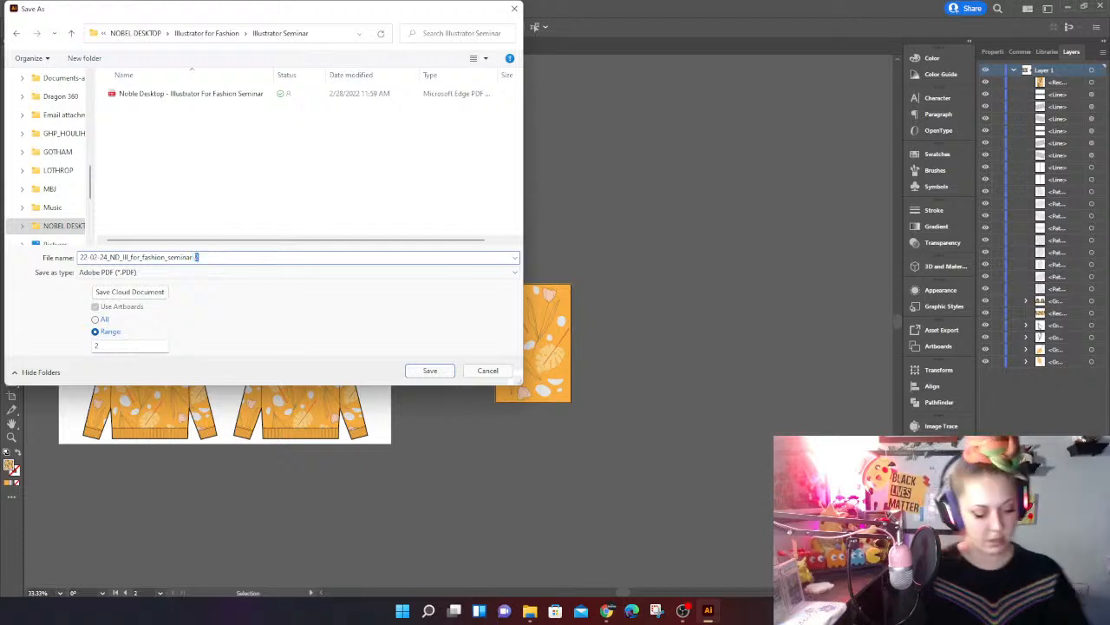
{"action": "type", "text": "pattern-swatch"}
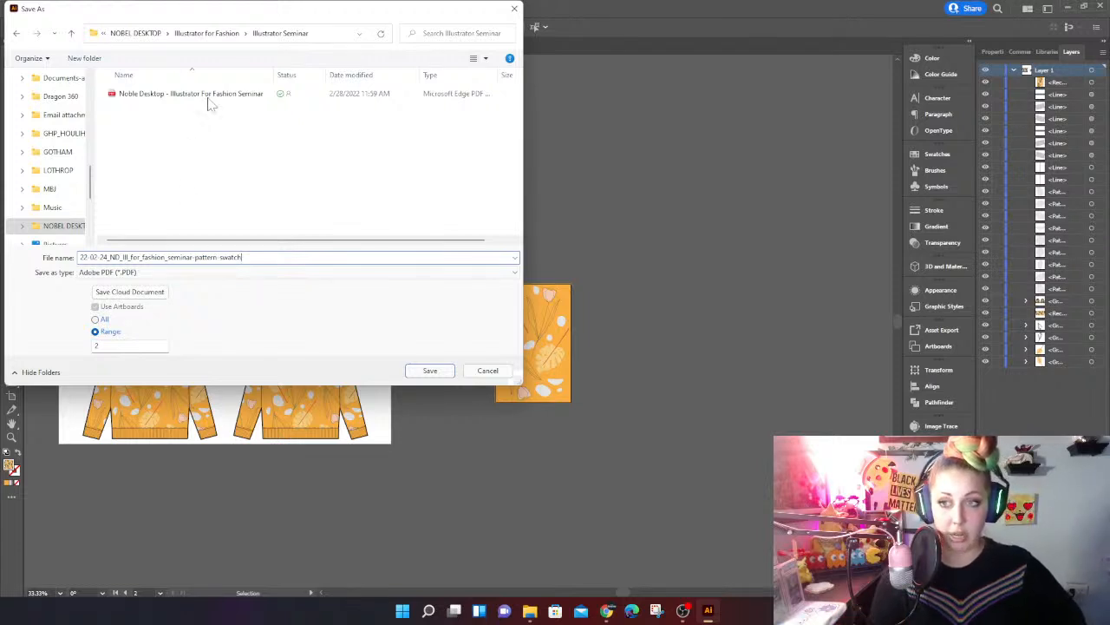
{"action": "left_click", "coordinate": [449, 369]}
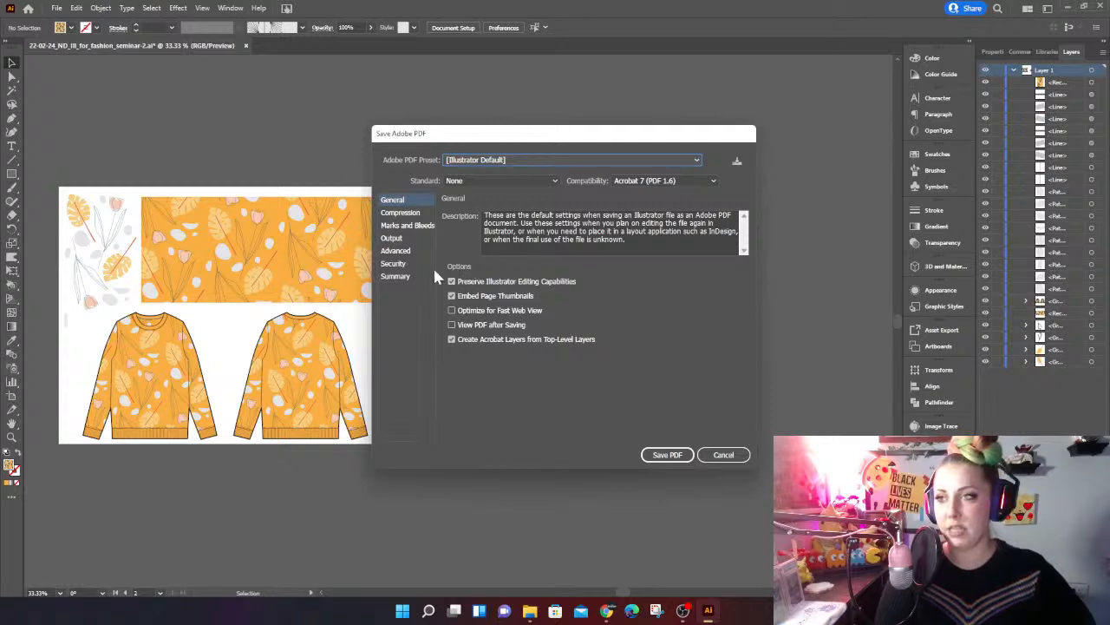
Step: Check the compression and the marks and bleeds options, and save the swatch PDF with the Illustrator Default preset
{"action": "left_click", "coordinate": [451, 295]}
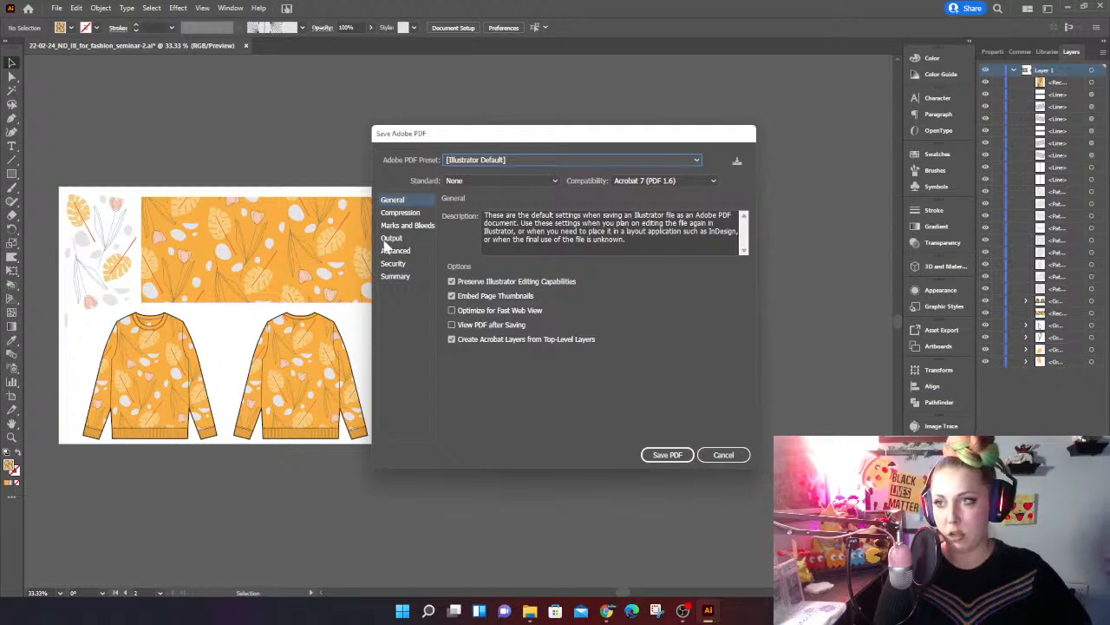
{"action": "left_click", "coordinate": [392, 213]}
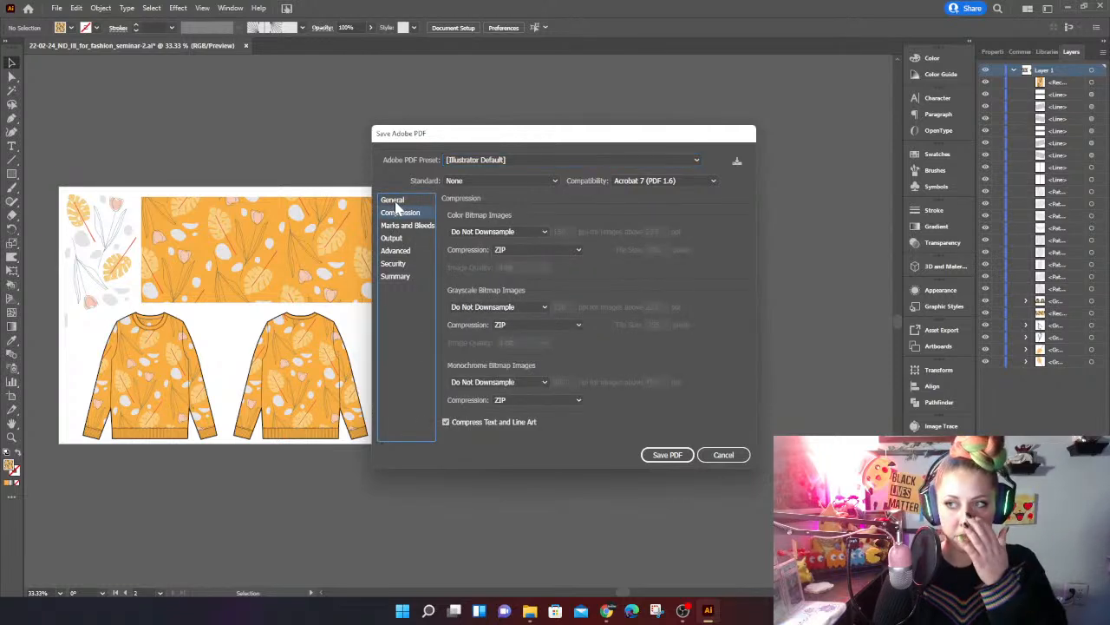
{"action": "left_click", "coordinate": [395, 201]}
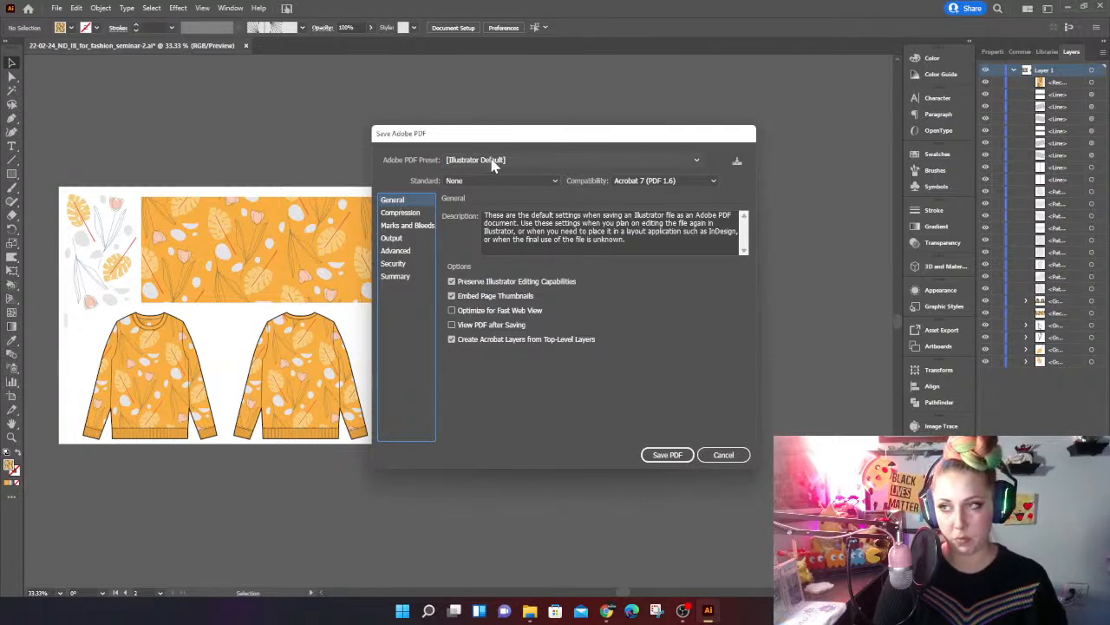
{"action": "left_click", "coordinate": [405, 229]}
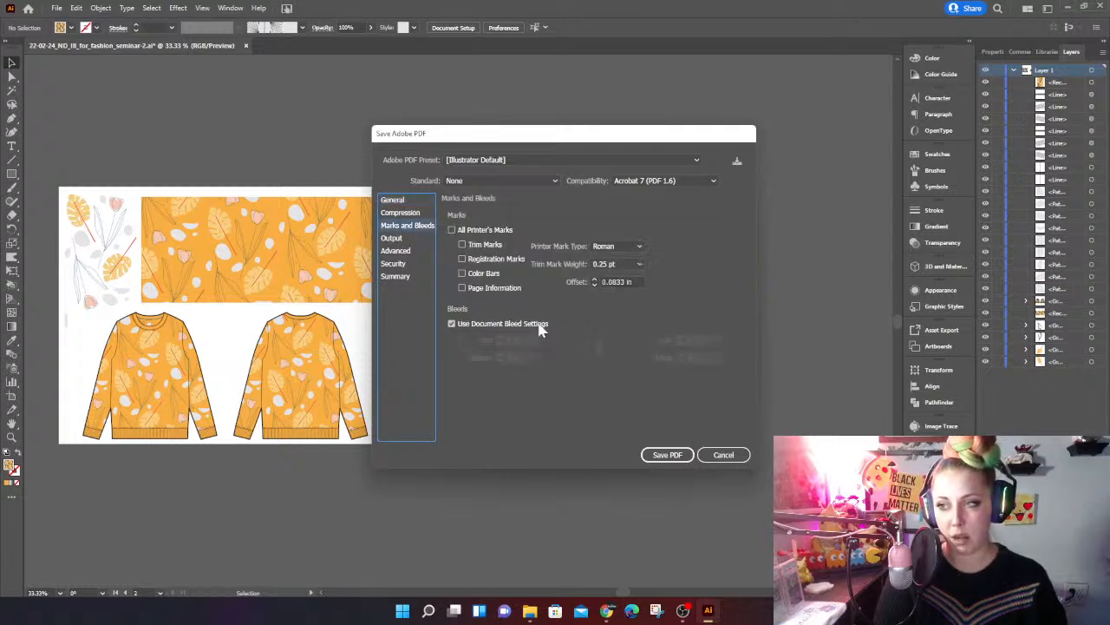
{"action": "left_click", "coordinate": [392, 200]}
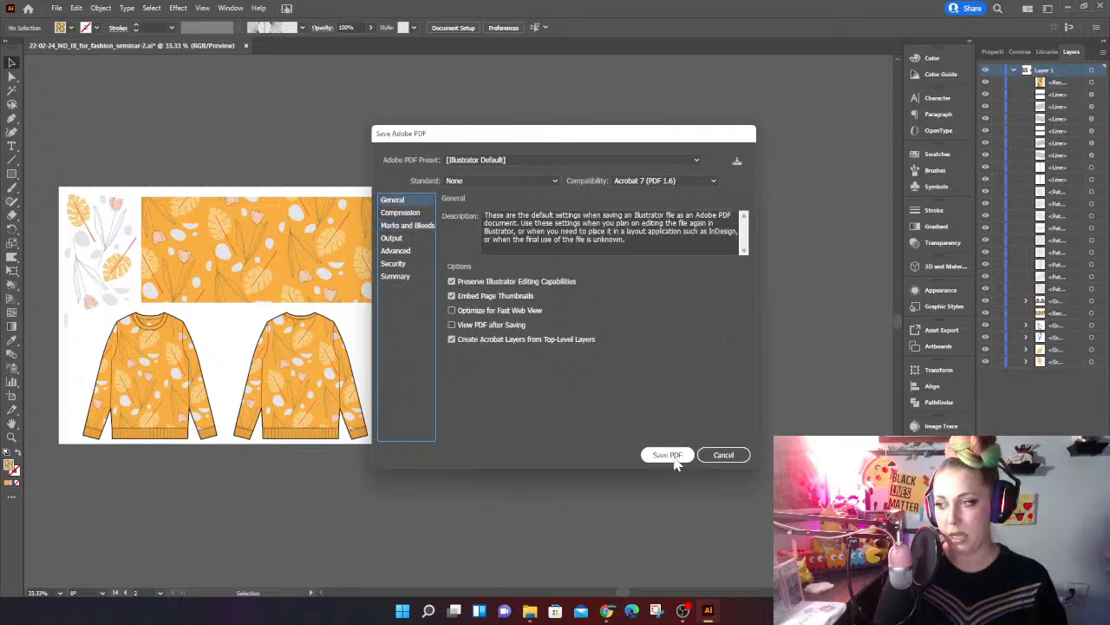
{"action": "left_click", "coordinate": [668, 455]}
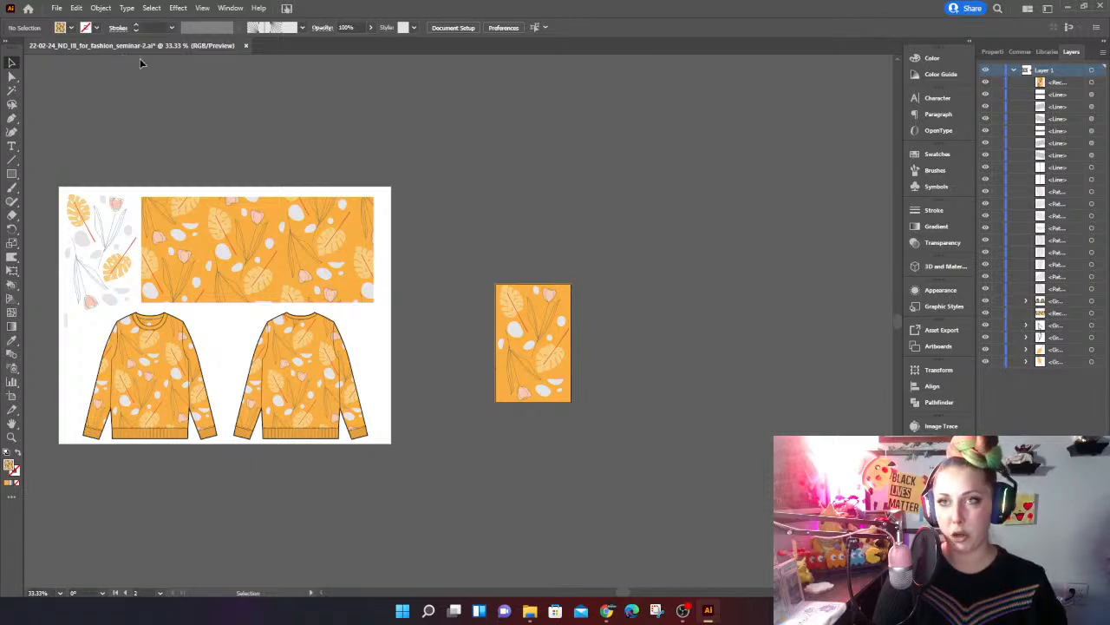
Step: Open 22-02-24_ND_Ill_for_fashion_seminar-pattern-swatch.pdf to check its contents, select the patterned swatch rectangle and close the file
{"action": "left_click", "coordinate": [54, 9]}
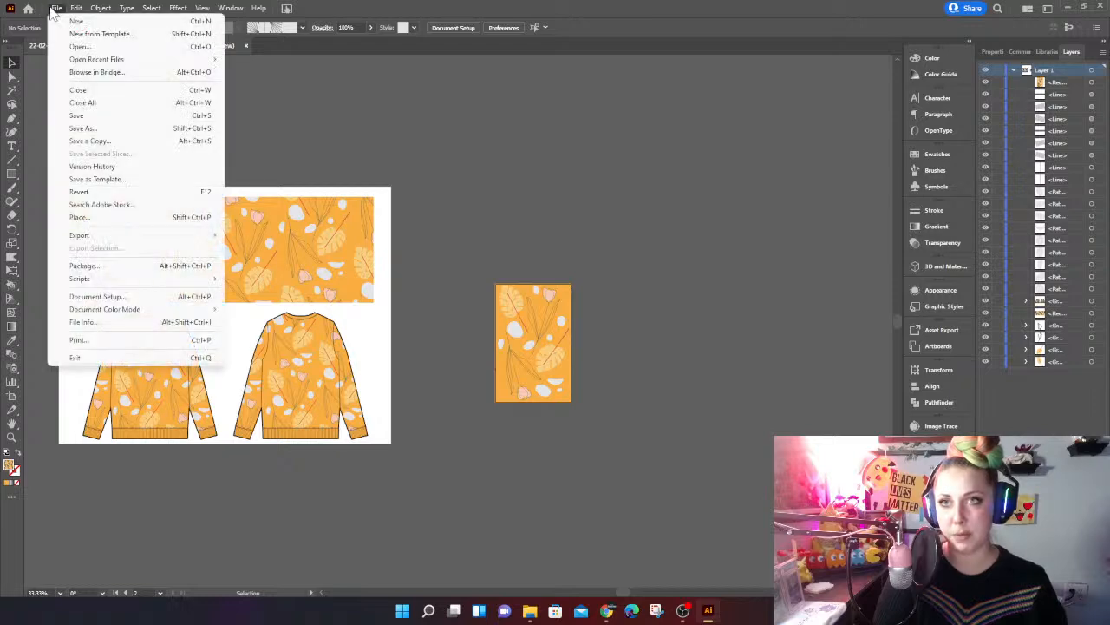
{"action": "left_click", "coordinate": [77, 47]}
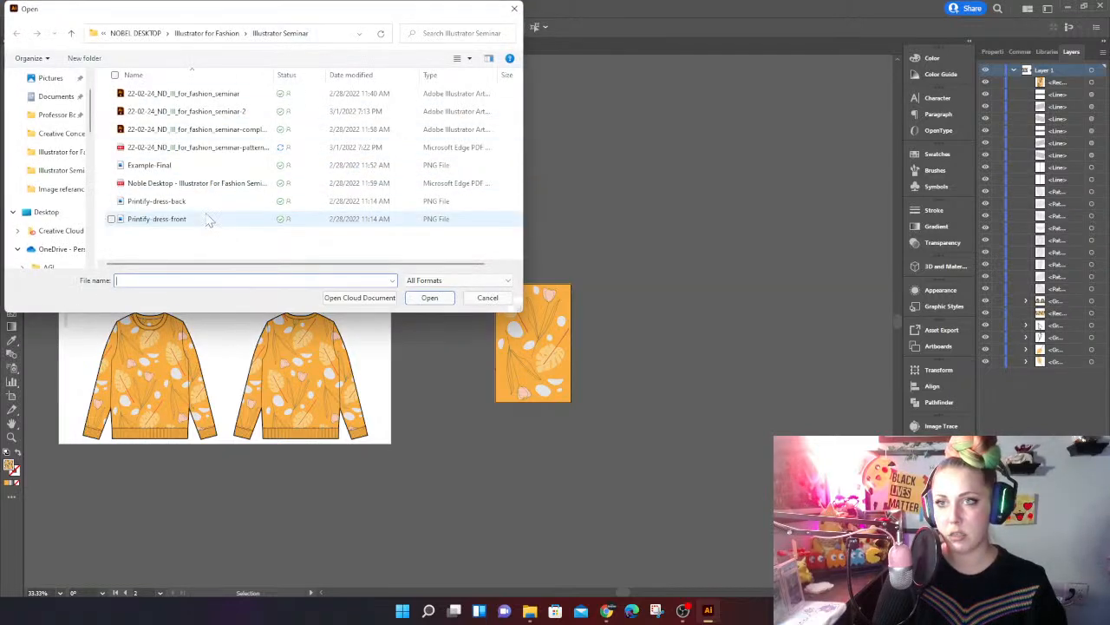
{"action": "left_click_drag", "start_coordinate": [274, 74], "coordinate": [311, 74]}
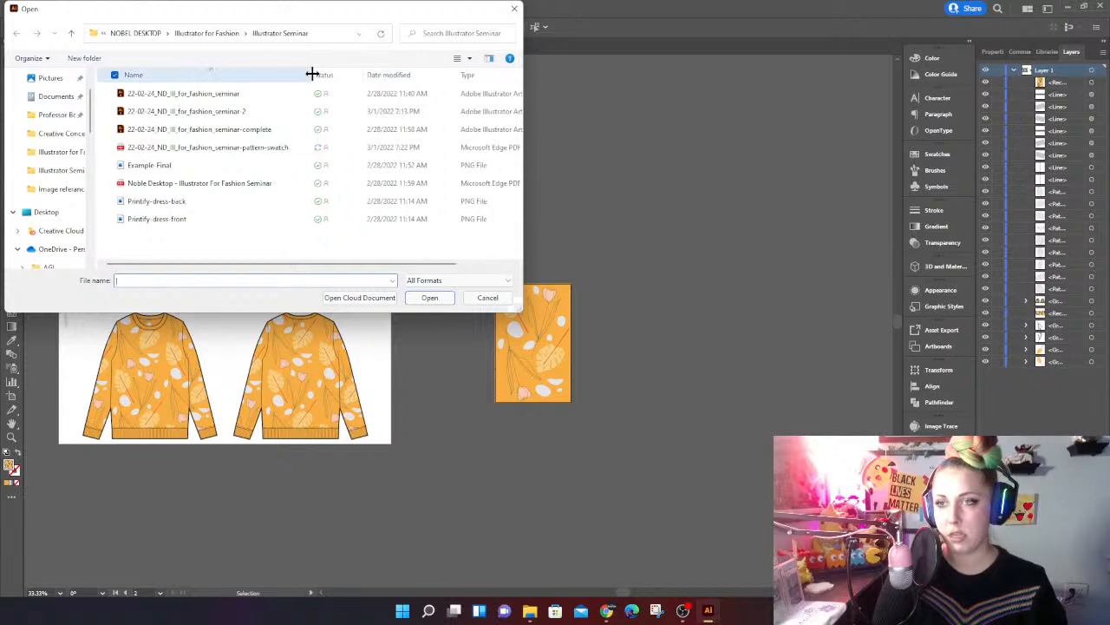
{"action": "left_click", "coordinate": [234, 147]}
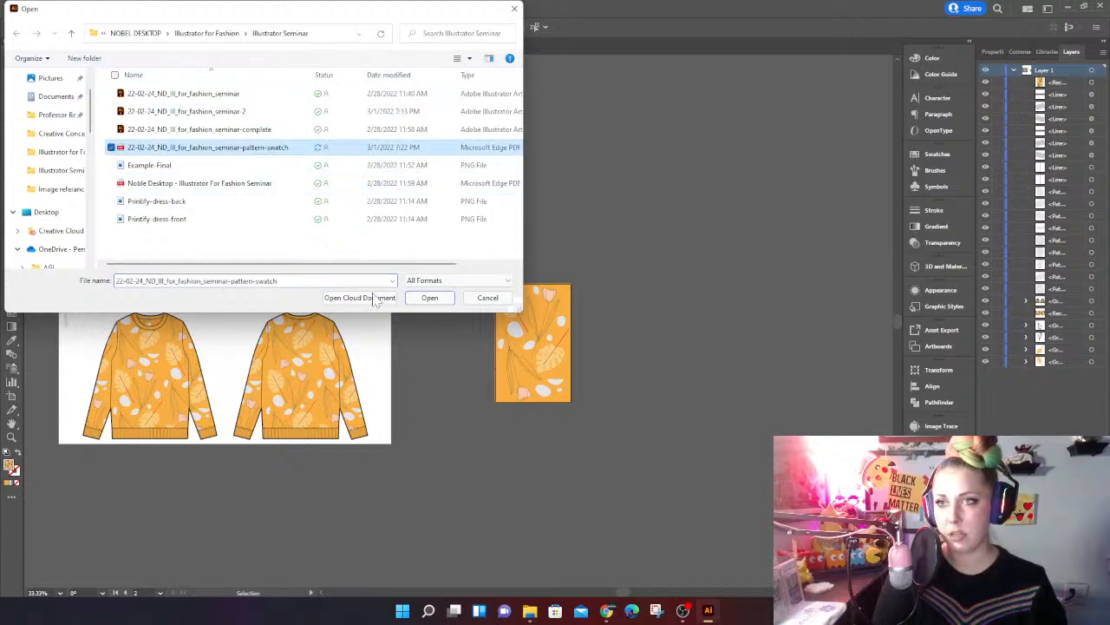
{"action": "left_click", "coordinate": [430, 299]}
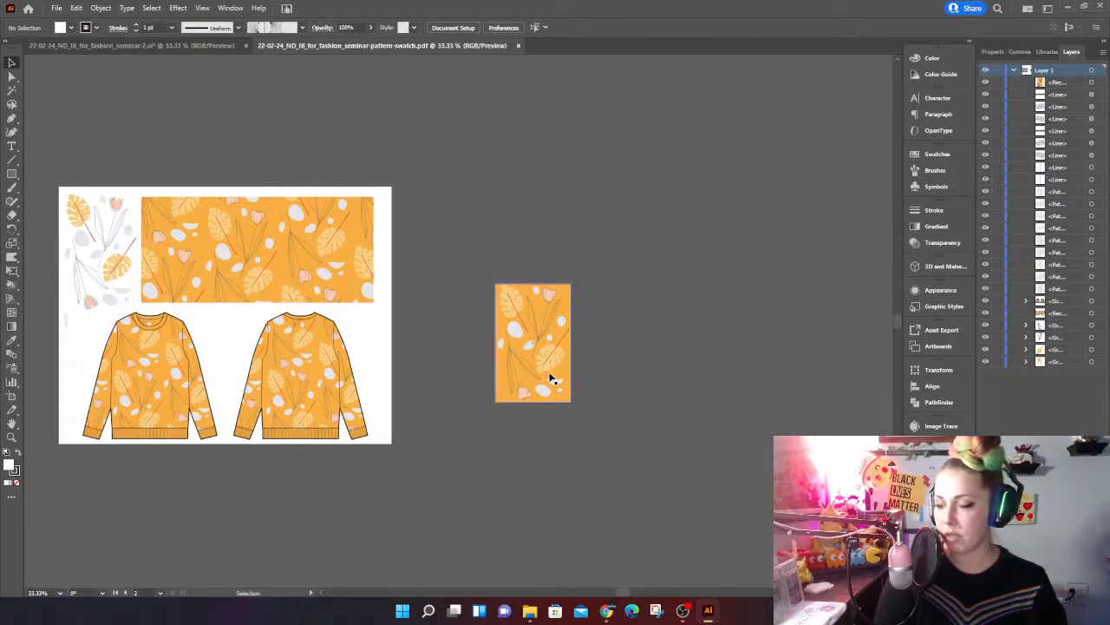
{"action": "left_click", "coordinate": [549, 376]}
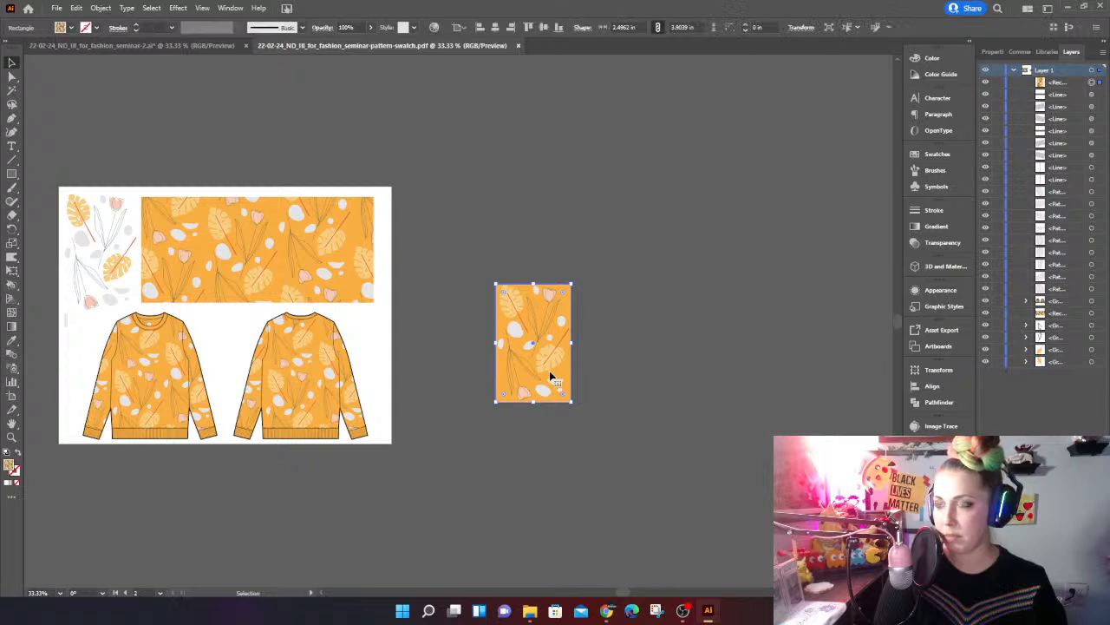
{"action": "left_click", "coordinate": [518, 46]}
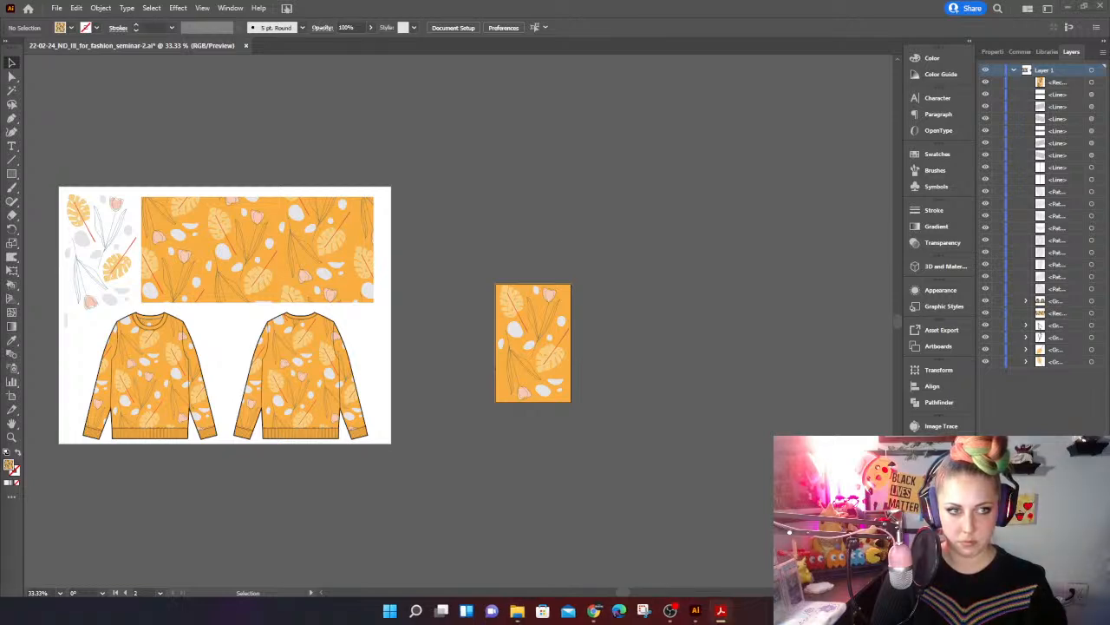
Step: Examine the whole pattern swatch PDF in a maximised Adobe Acrobat window and close Acrobat
{"action": "left_click_drag", "start_coordinate": [0, 10], "coordinate": [501, 92]}
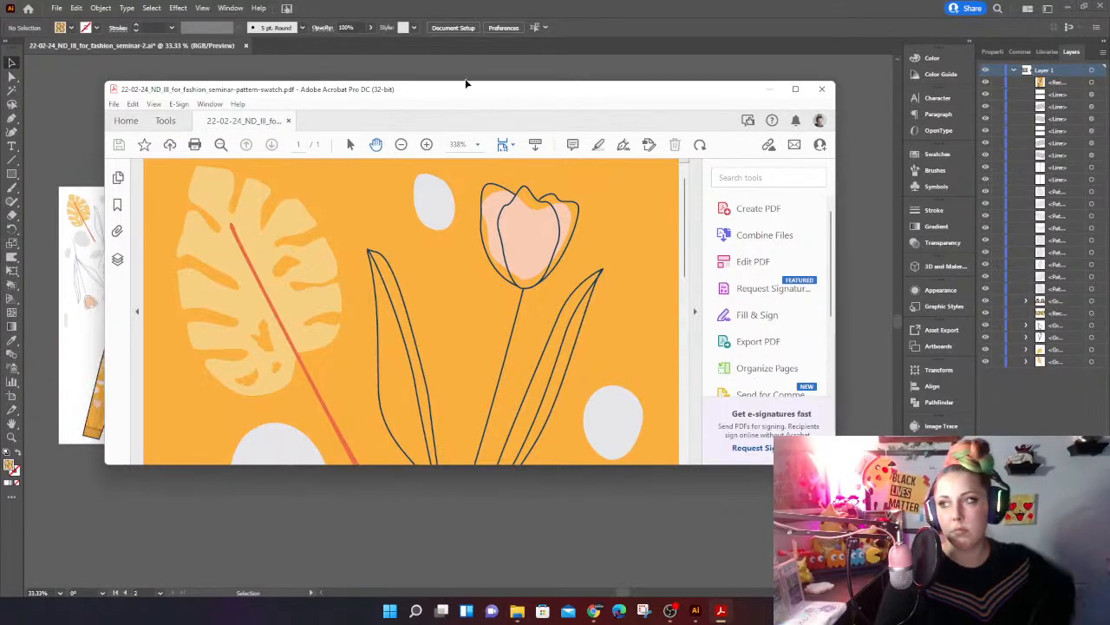
{"action": "left_click", "coordinate": [794, 90]}
{"action": "scroll", "coordinate": [425, 269], "scroll_direction": "down", "scroll_amount": 5}
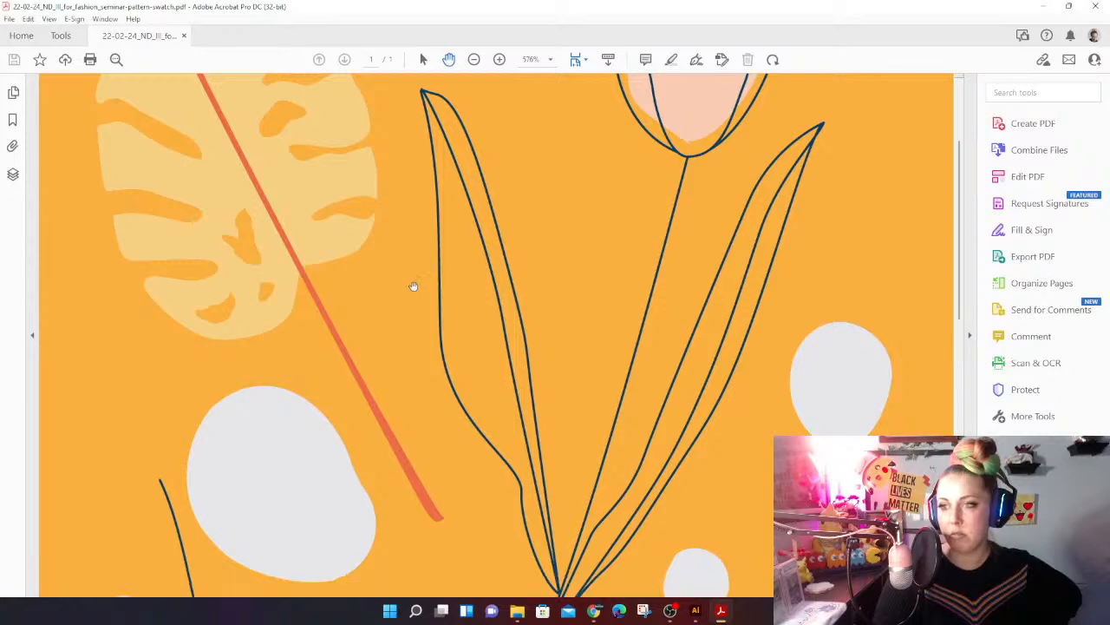
{"action": "scroll", "coordinate": [416, 290], "scroll_direction": "down", "scroll_amount": 5}
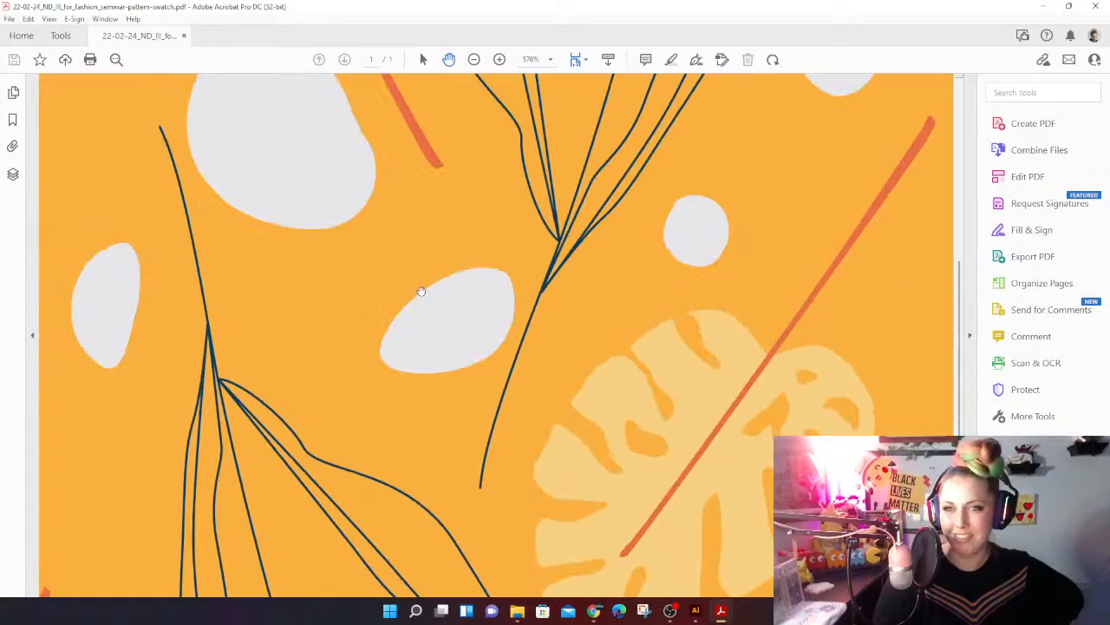
{"action": "scroll", "coordinate": [422, 292], "scroll_direction": "down", "scroll_amount": 5}
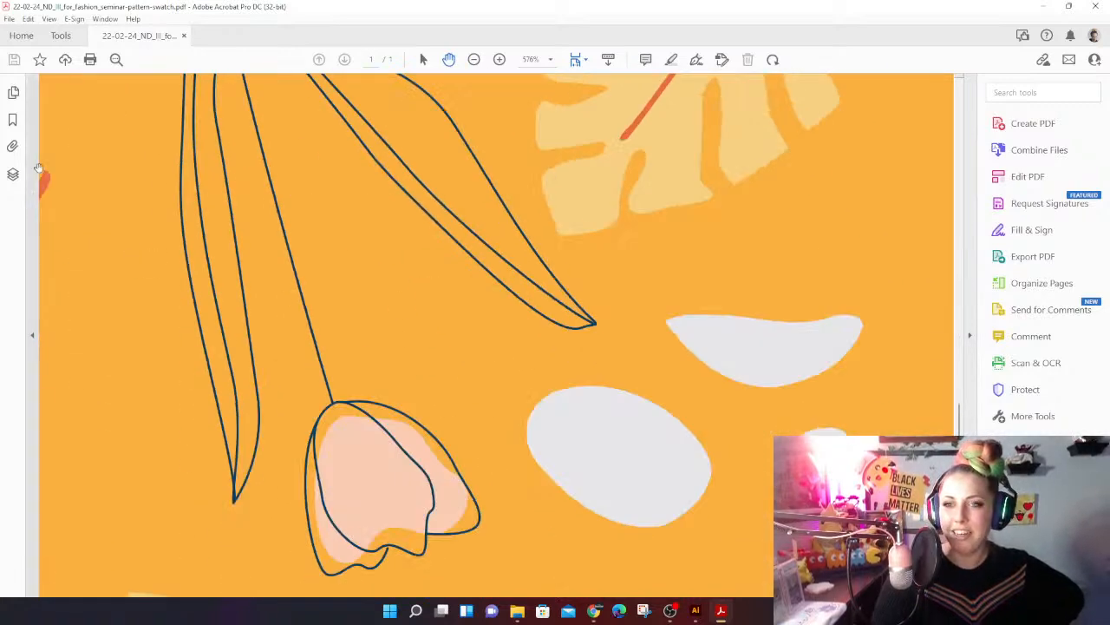
{"action": "scroll", "coordinate": [130, 193], "scroll_direction": "up", "scroll_amount": 5}
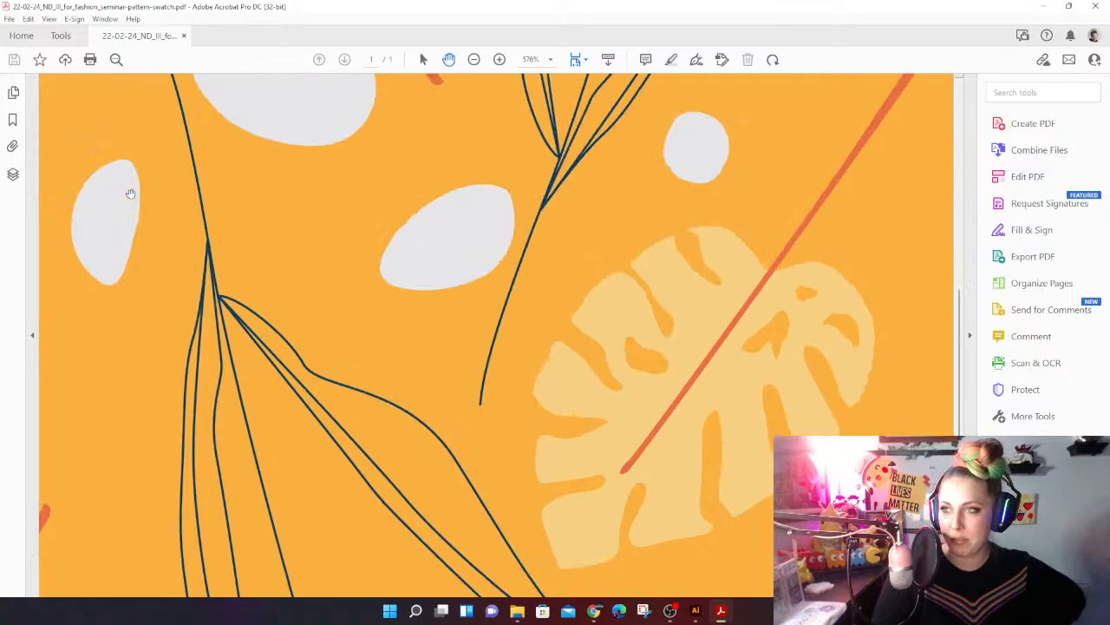
{"action": "scroll", "coordinate": [130, 193], "scroll_direction": "up", "scroll_amount": 10}
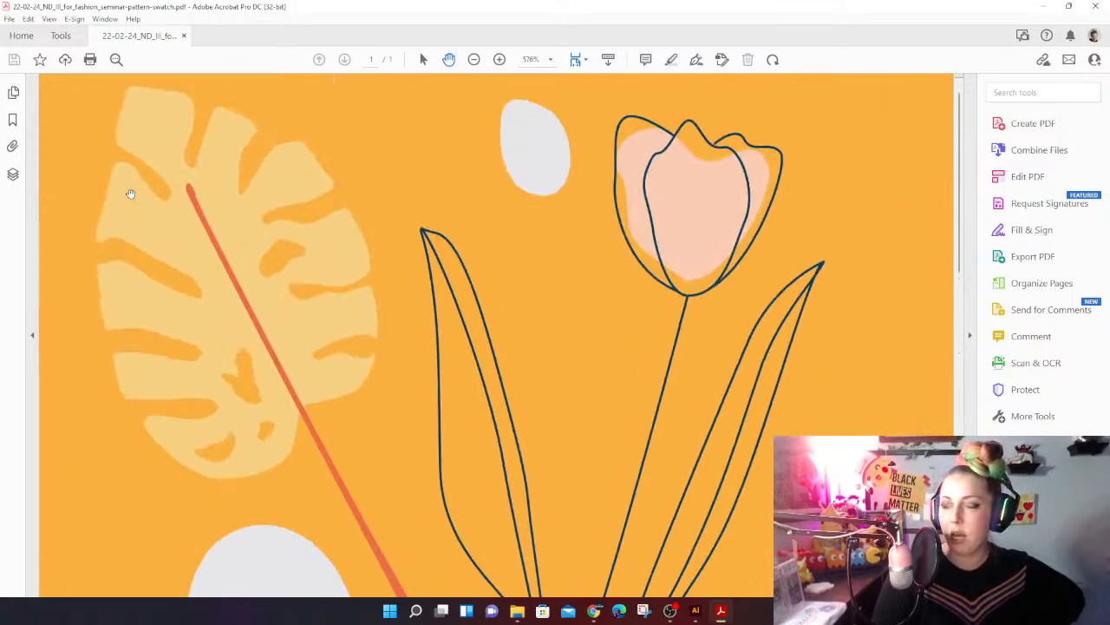
{"action": "scroll", "coordinate": [131, 193], "scroll_direction": "down", "scroll_amount": 15}
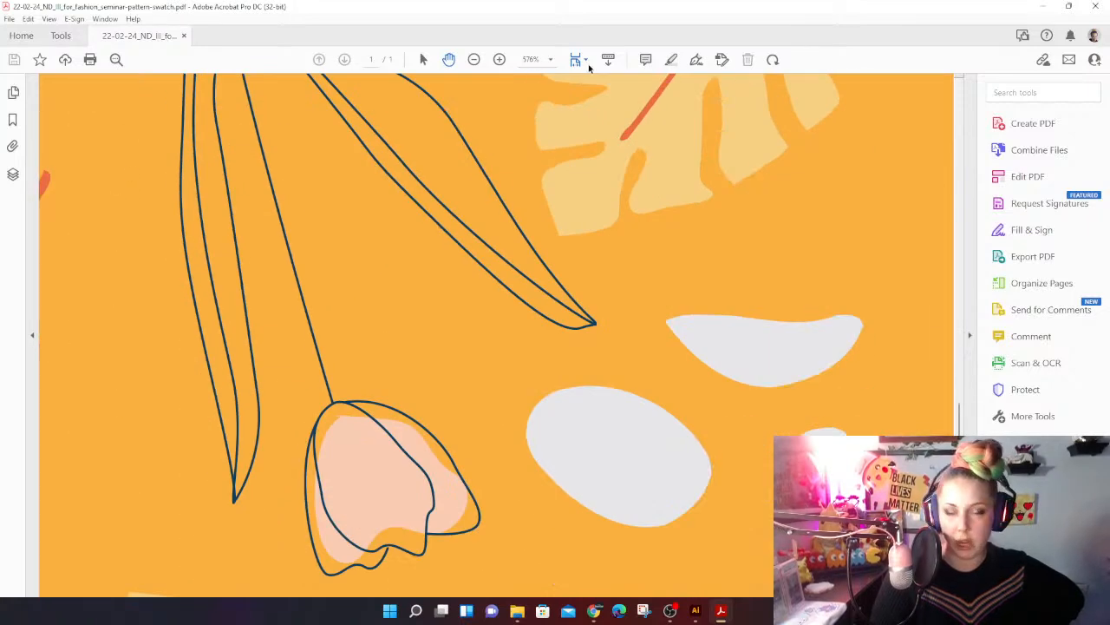
{"action": "left_click", "coordinate": [1097, 7]}
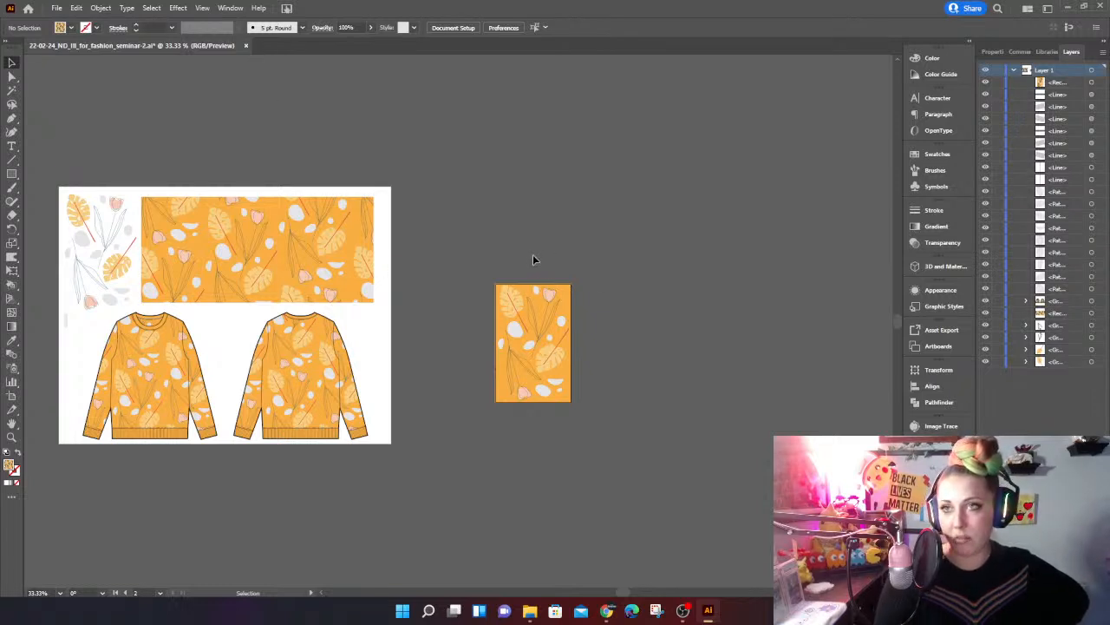
Step: Reopen the recent pattern swatch PDF and delete all artwork on Artboard 1, keeping the patterned rectangle on Artboard 2
{"action": "left_click", "coordinate": [56, 8]}
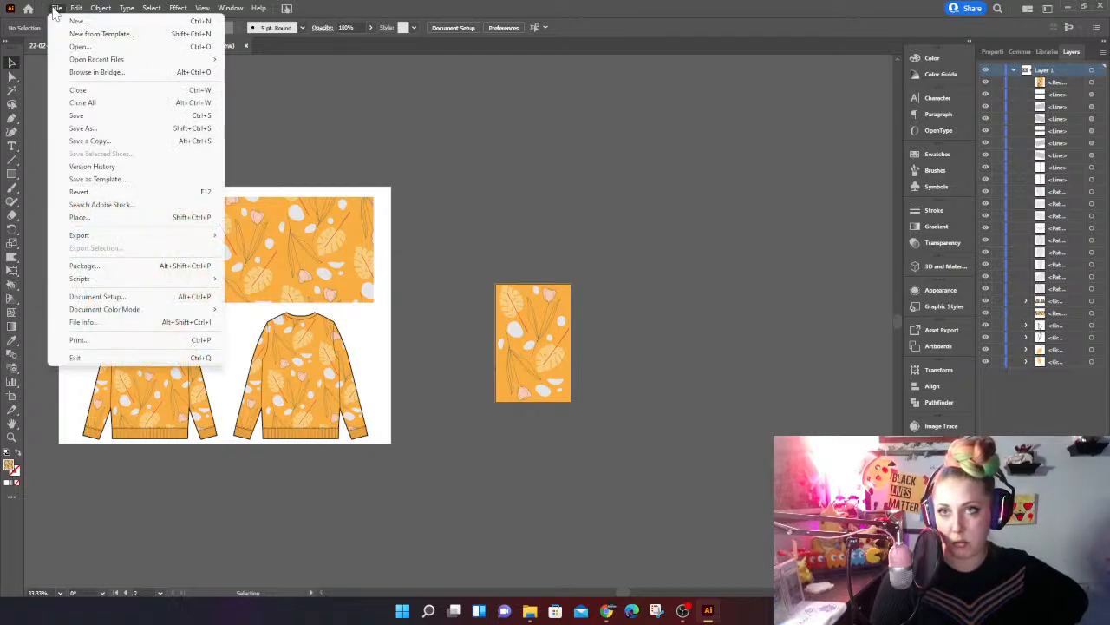
{"action": "mouse_move", "coordinate": [79, 60]}
{"action": "left_click", "coordinate": [295, 59]}
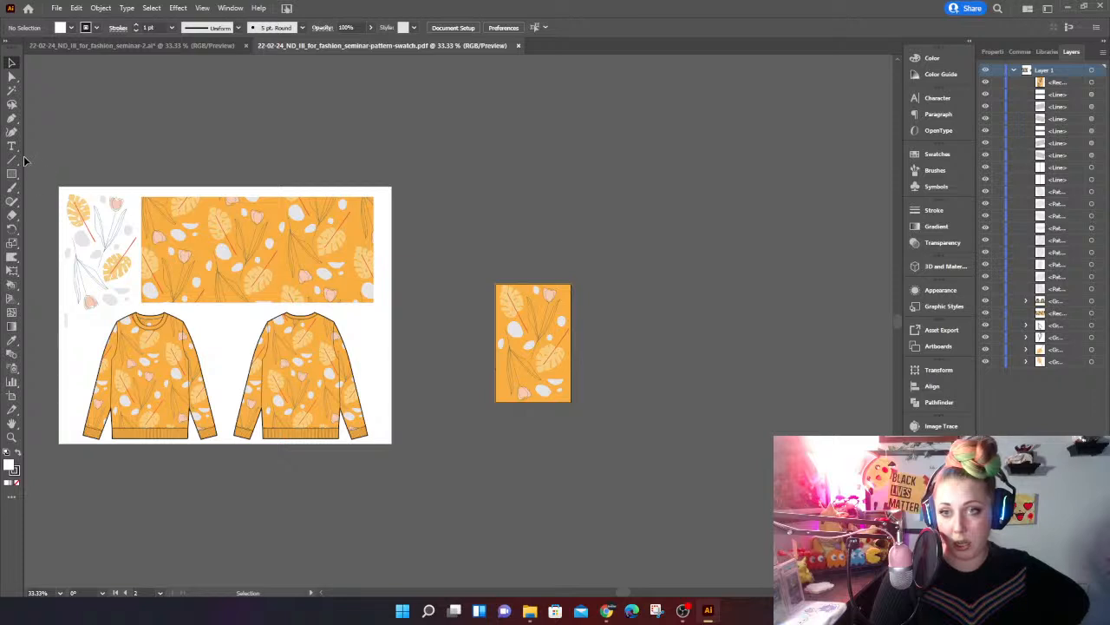
{"action": "key", "text": "ctrl+a"}
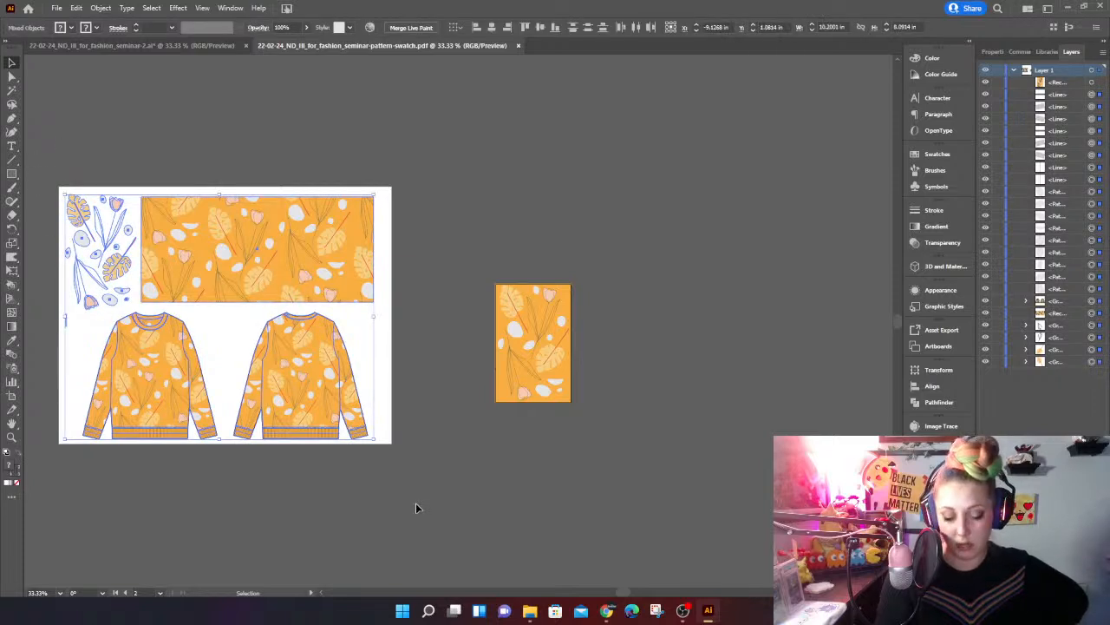
{"action": "key", "text": "Delete"}
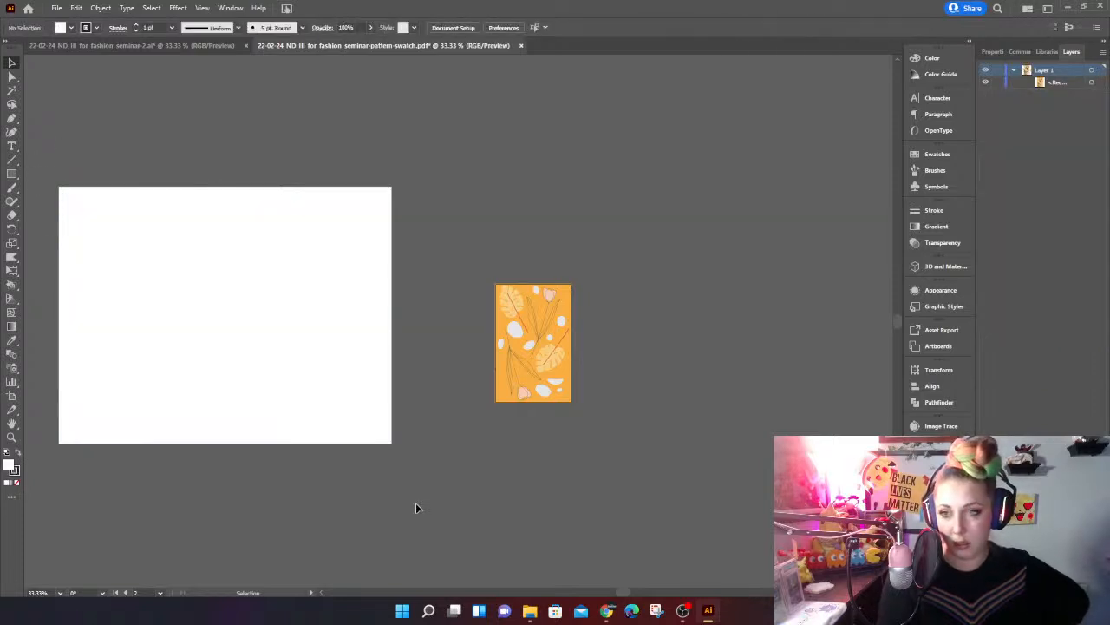
Step: Delete the empty Artboard 1 from the swatch file
{"action": "left_click", "coordinate": [12, 396]}
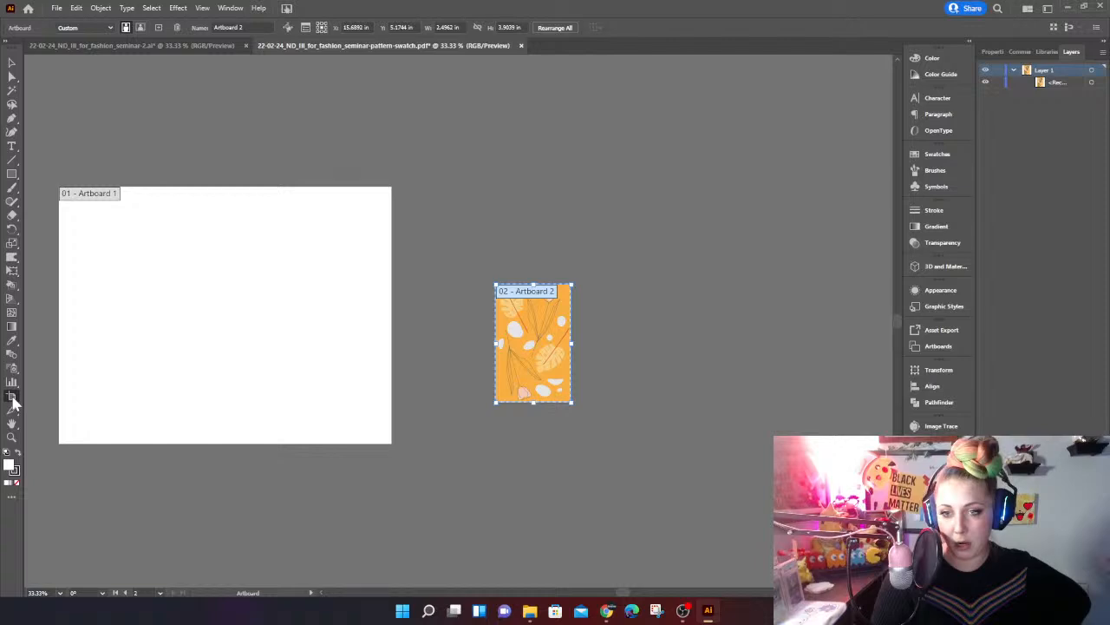
{"action": "left_click", "coordinate": [180, 229]}
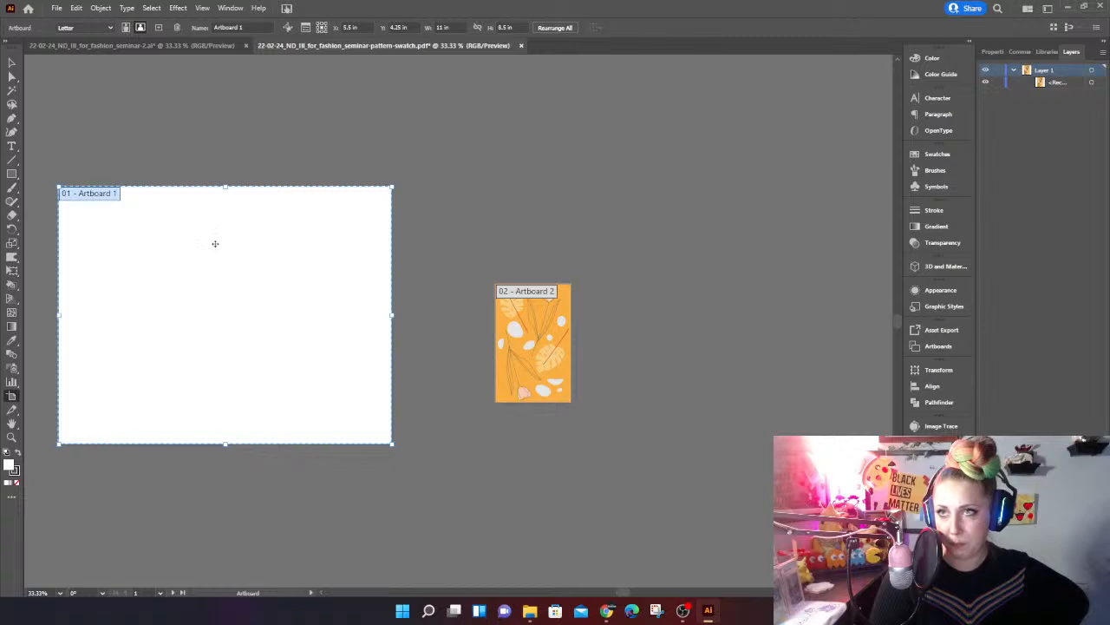
{"action": "left_click", "coordinate": [177, 29]}
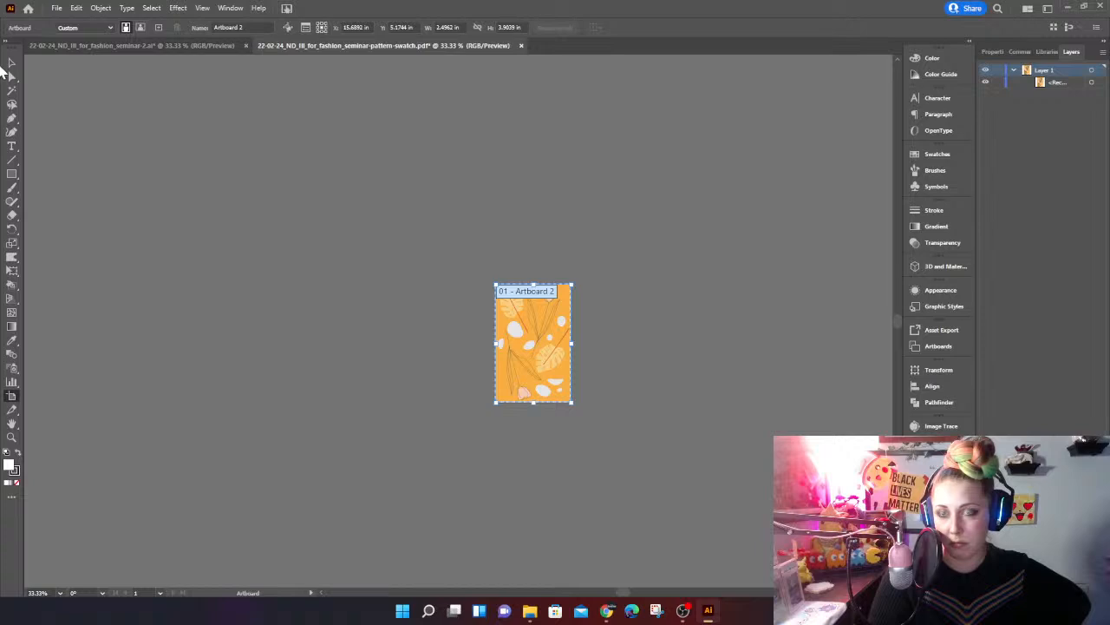
Step: Move the swatch artboard's left edge inward to make it about 2.41 in wide, and save the PDF
{"action": "left_click_drag", "start_coordinate": [499, 344], "coordinate": [496, 344]}
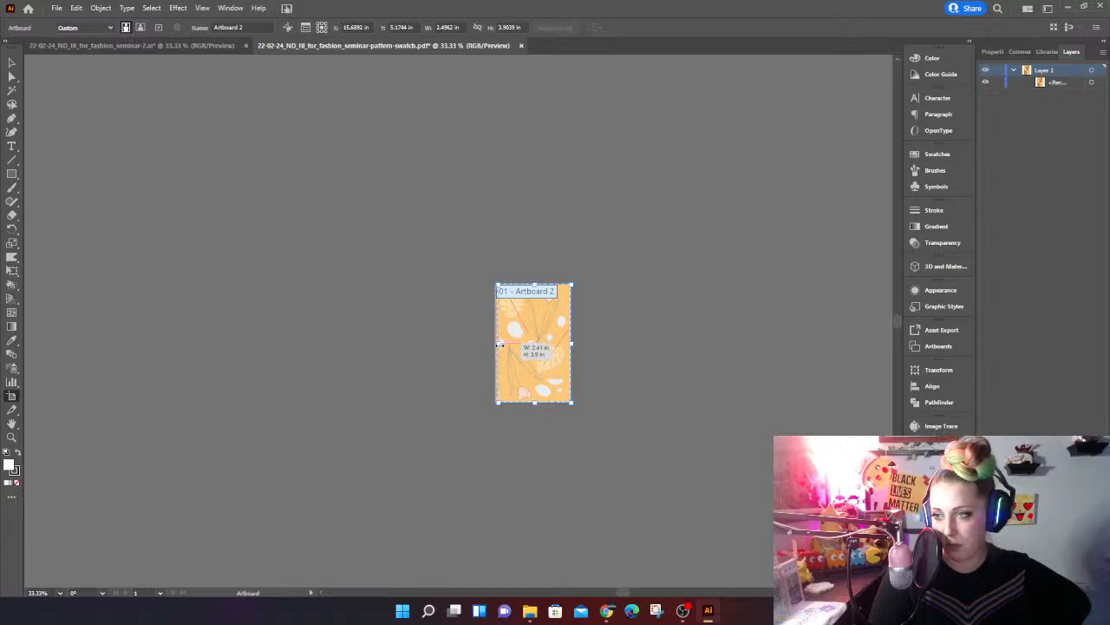
{"action": "left_click", "coordinate": [12, 62]}
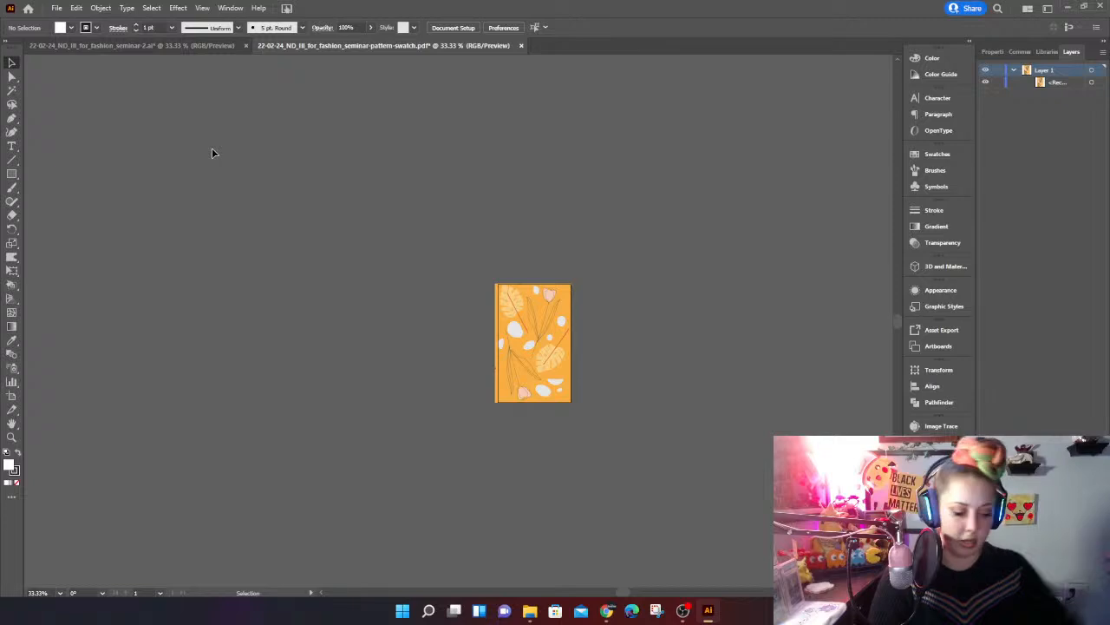
{"action": "key", "text": "ctrl+s"}
Step: Return to the 22-02-24_ND_Ill_for_fashion_seminar-2.ai document, look over the pattern artwork up close and select the sweatshirt flats group
{"action": "left_click", "coordinate": [92, 45]}
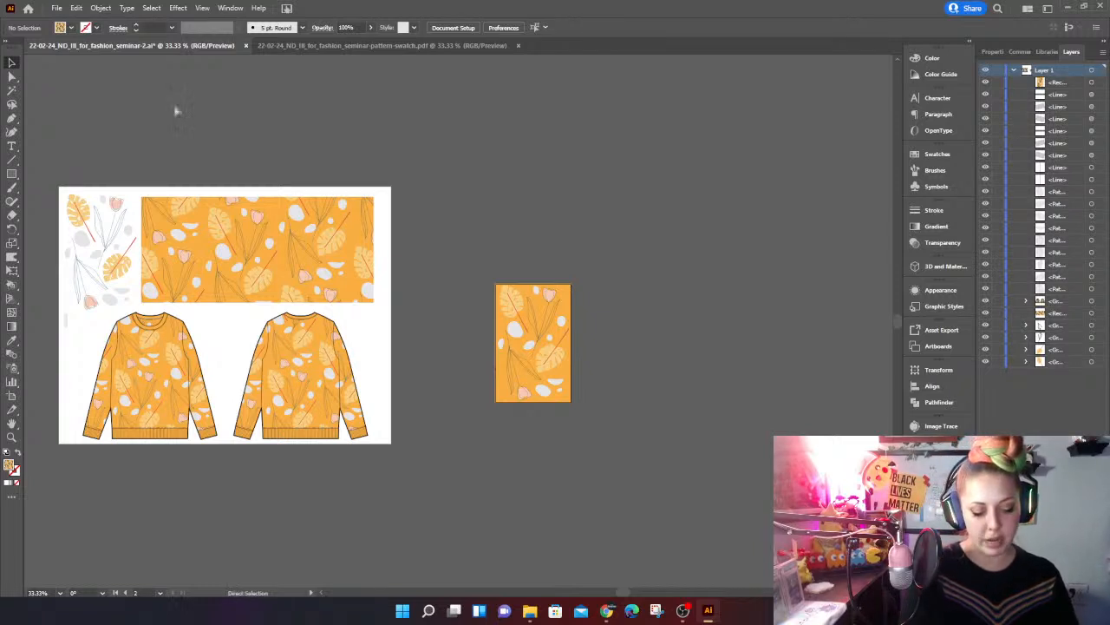
{"action": "key", "text": "ctrl+plus"}
{"action": "scroll", "coordinate": [506, 214], "scroll_direction": "left", "scroll_amount": 5}
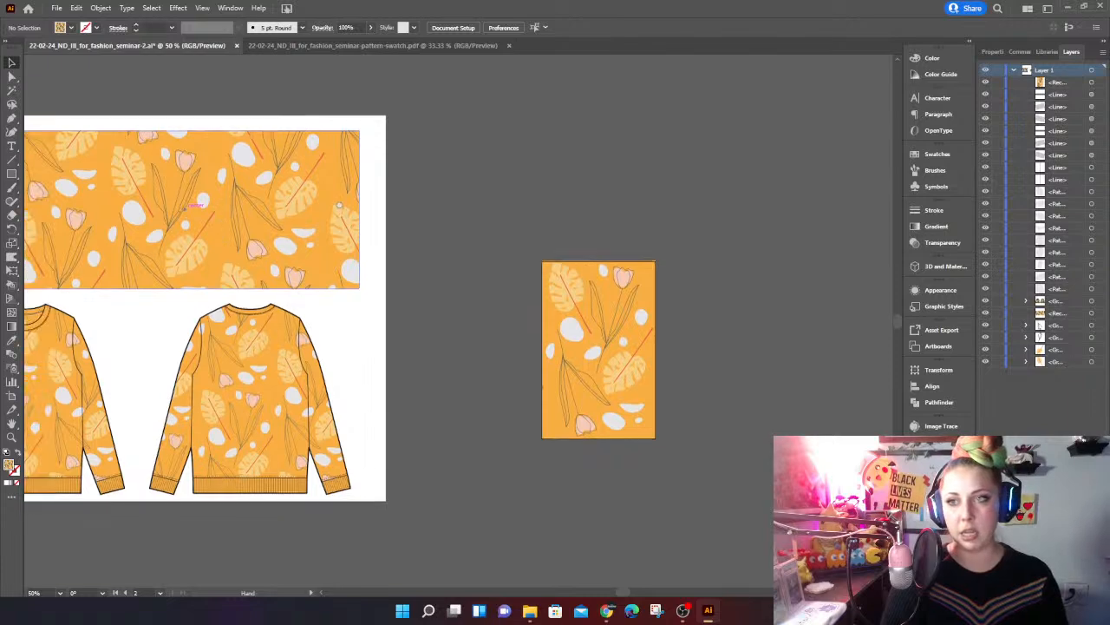
{"action": "key", "text": "ctrl+plus"}
{"action": "key", "text": "ctrl+plus"}
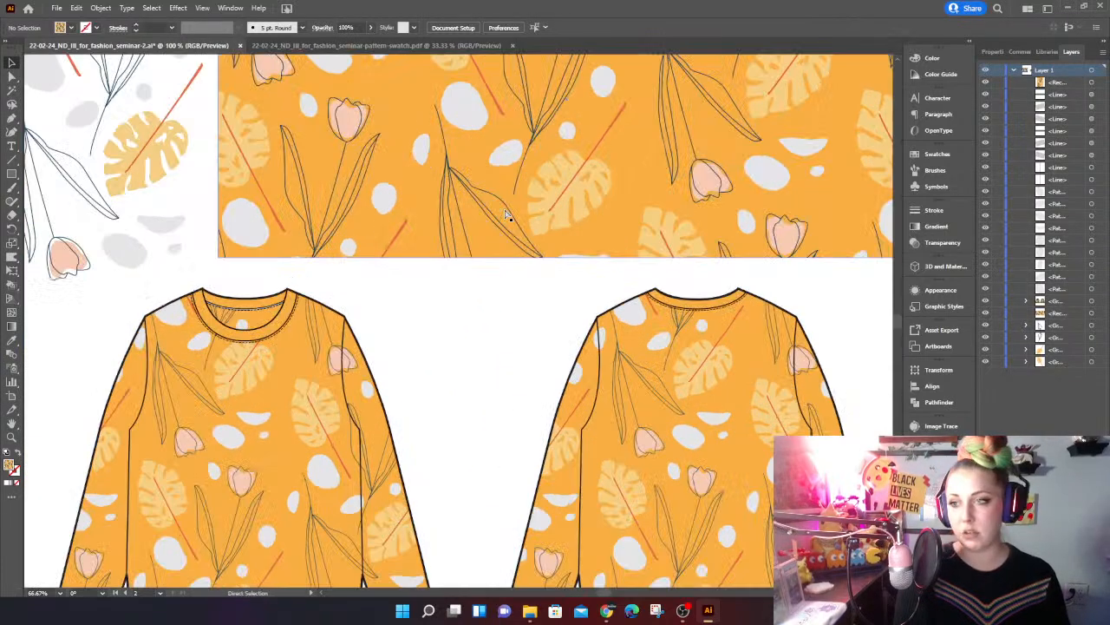
{"action": "key", "text": "ctrl+minus"}
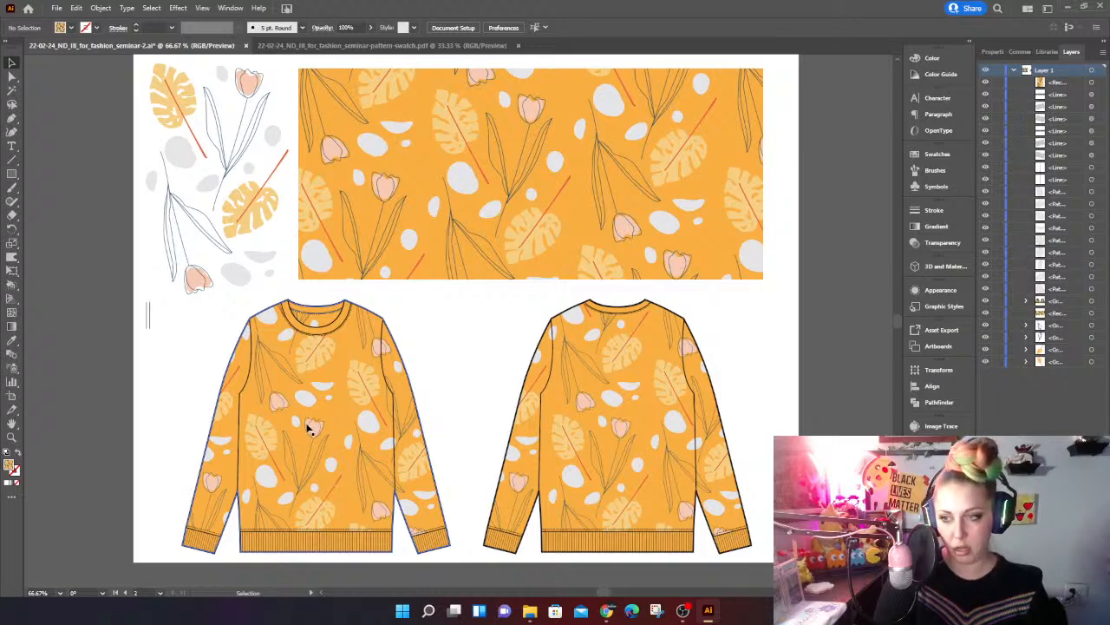
{"action": "left_click", "coordinate": [319, 404]}
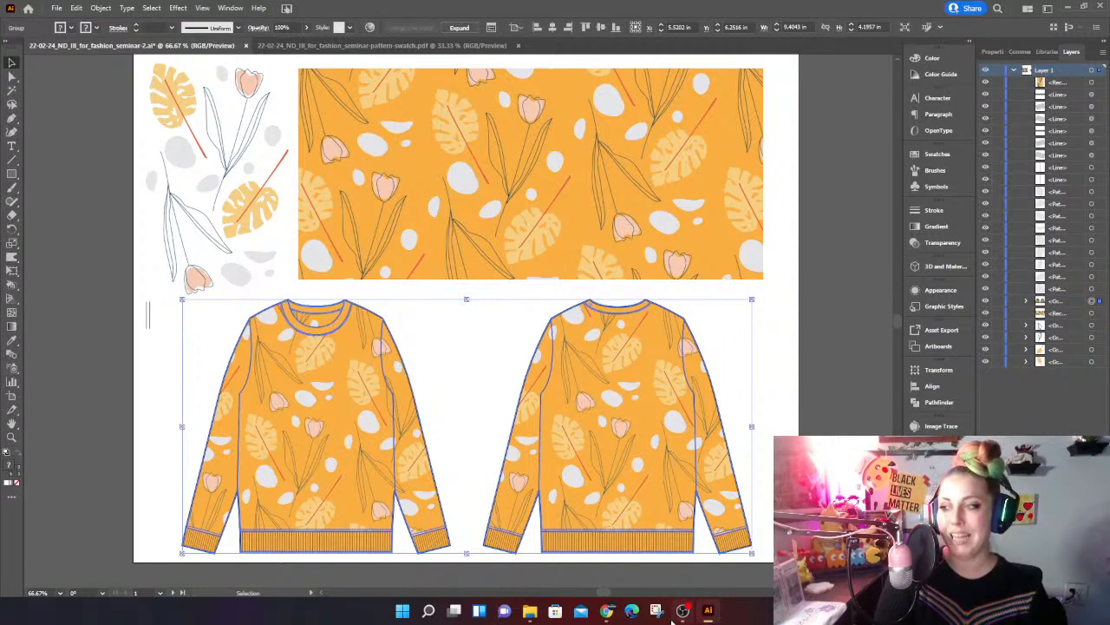
Step: Add the selected front and back sweatshirt flats group to the export assets as a single asset
{"action": "mouse_move", "coordinate": [672, 619]}
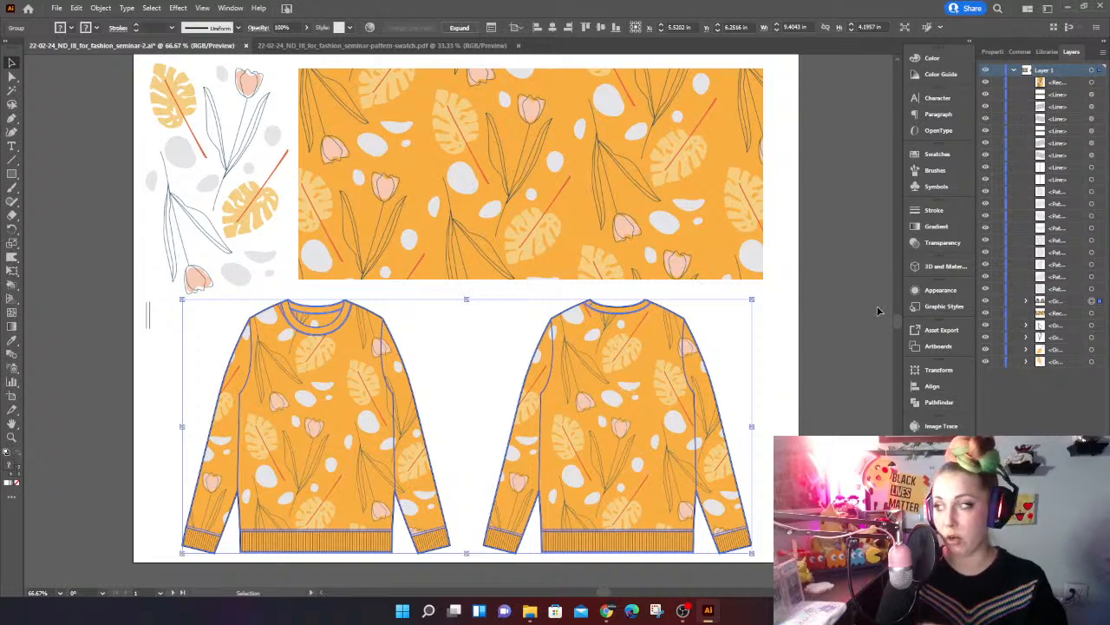
{"action": "left_click", "coordinate": [937, 332]}
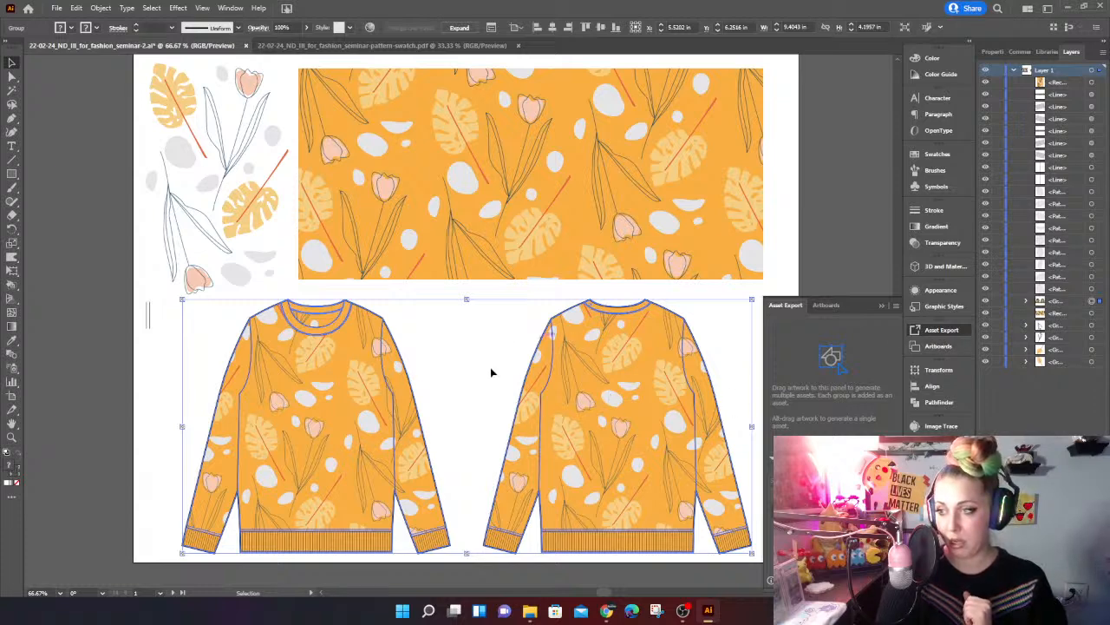
{"action": "left_click_drag", "start_coordinate": [604, 428], "coordinate": [801, 402]}
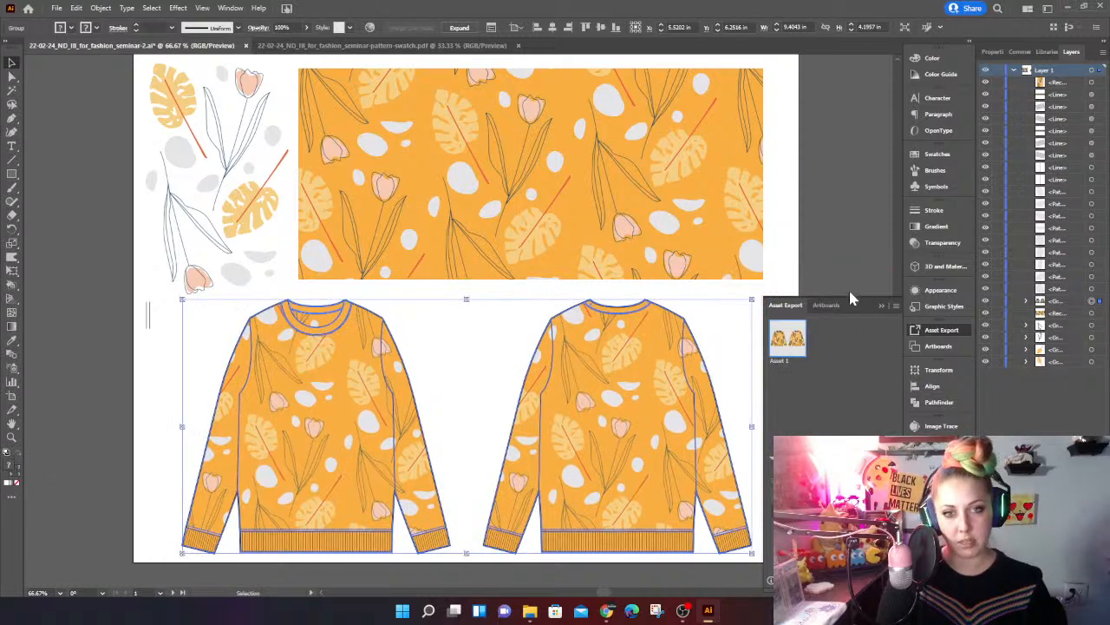
Step: Rename the sweatshirt flats export asset as Sweater
{"action": "double_click", "coordinate": [779, 360]}
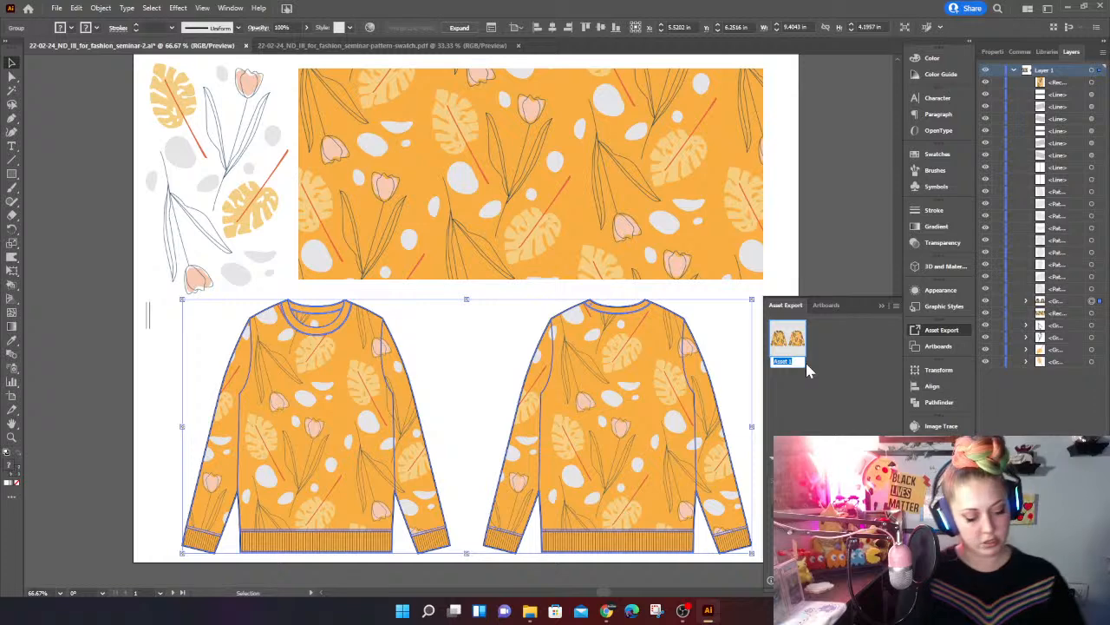
{"action": "type", "text": "Swea"}
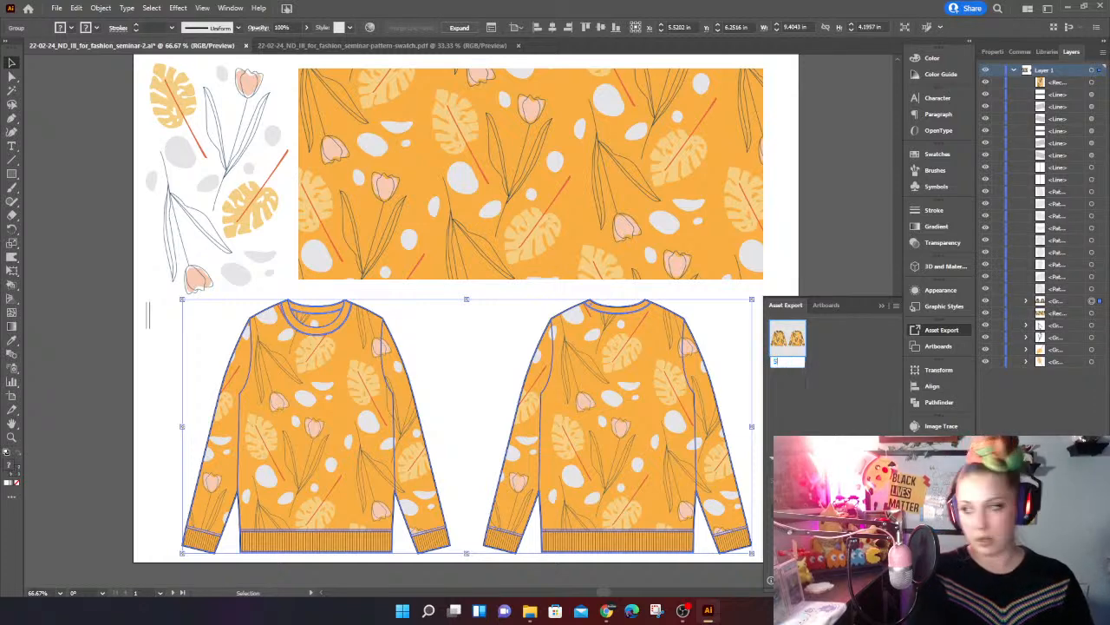
{"action": "type", "text": "ter-"}
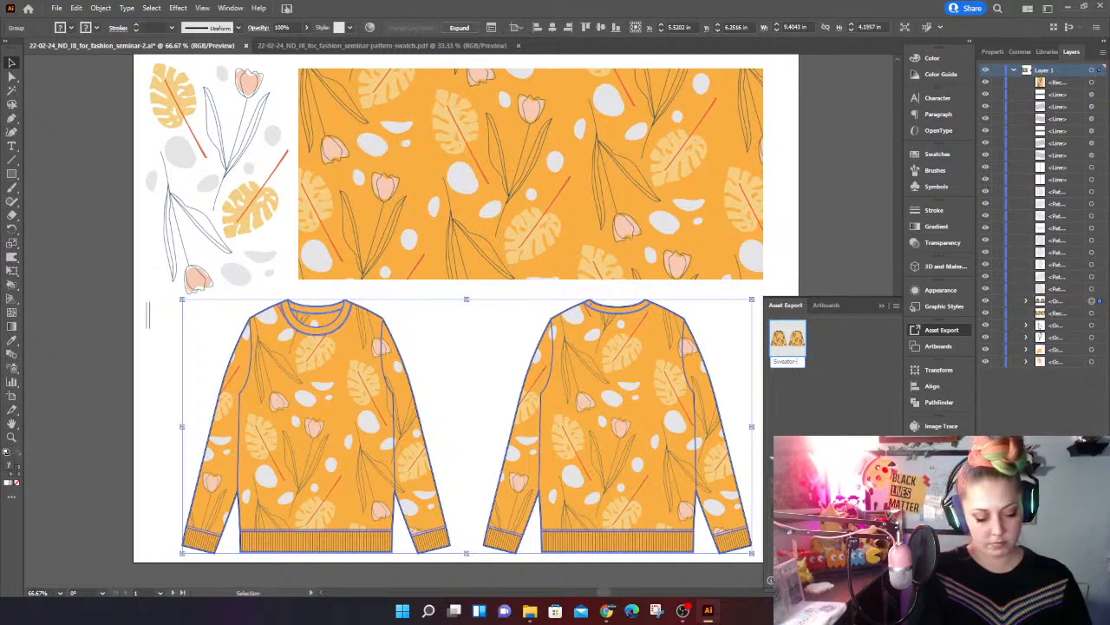
{"action": "type", "text": "fro"}
{"action": "key", "text": "BackSpace"}
{"action": "key", "text": "BackSpace"}
{"action": "key", "text": "BackSpace"}
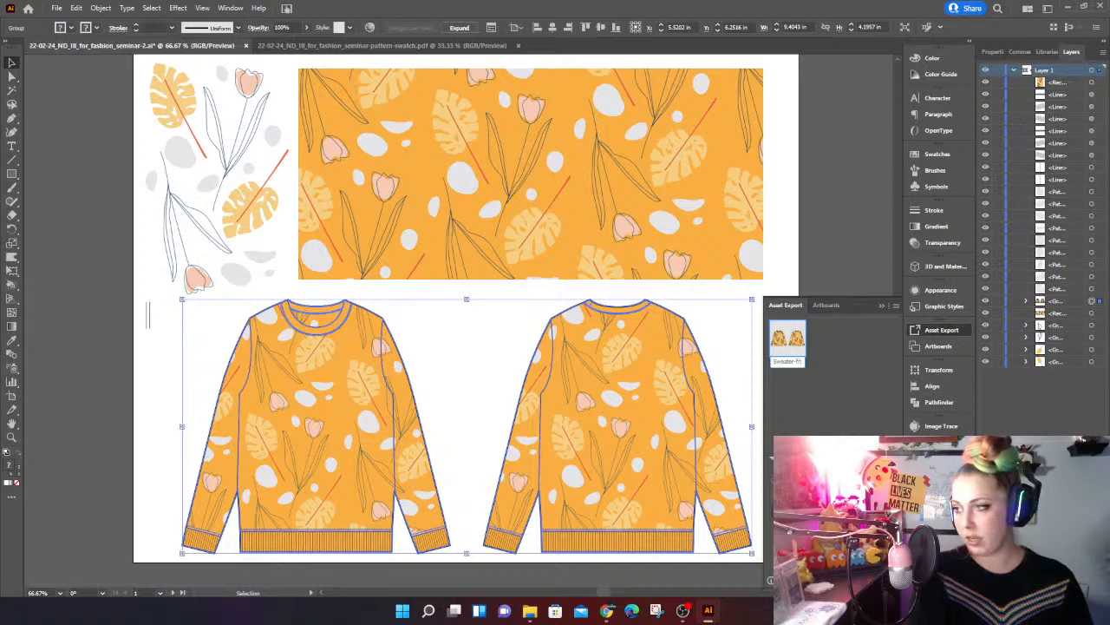
{"action": "key", "text": "BackSpace"}
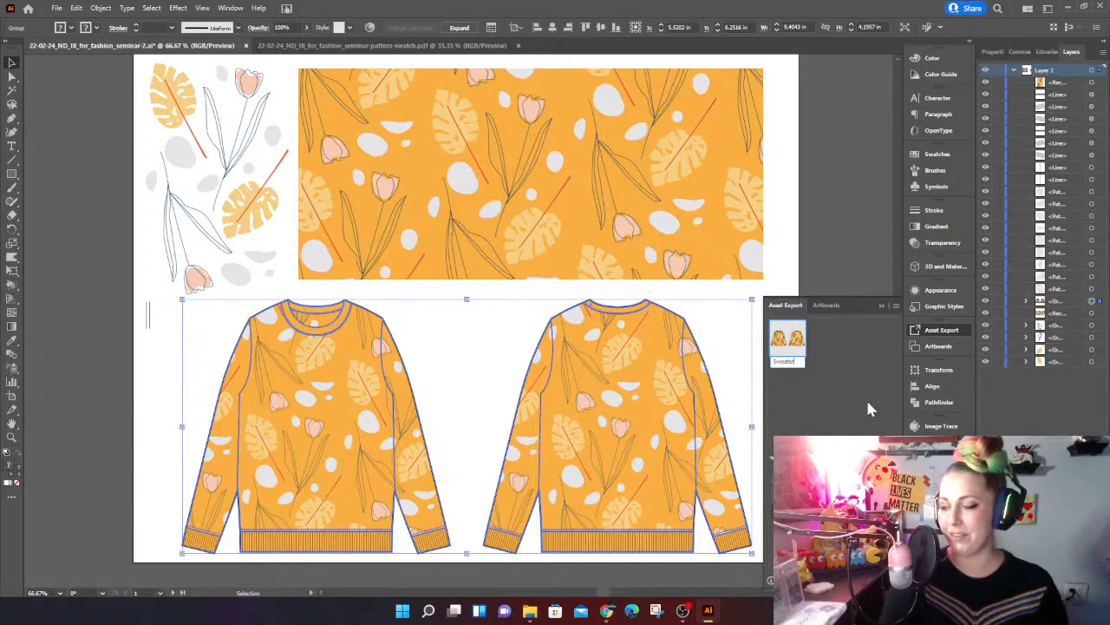
{"action": "key", "text": "Return"}
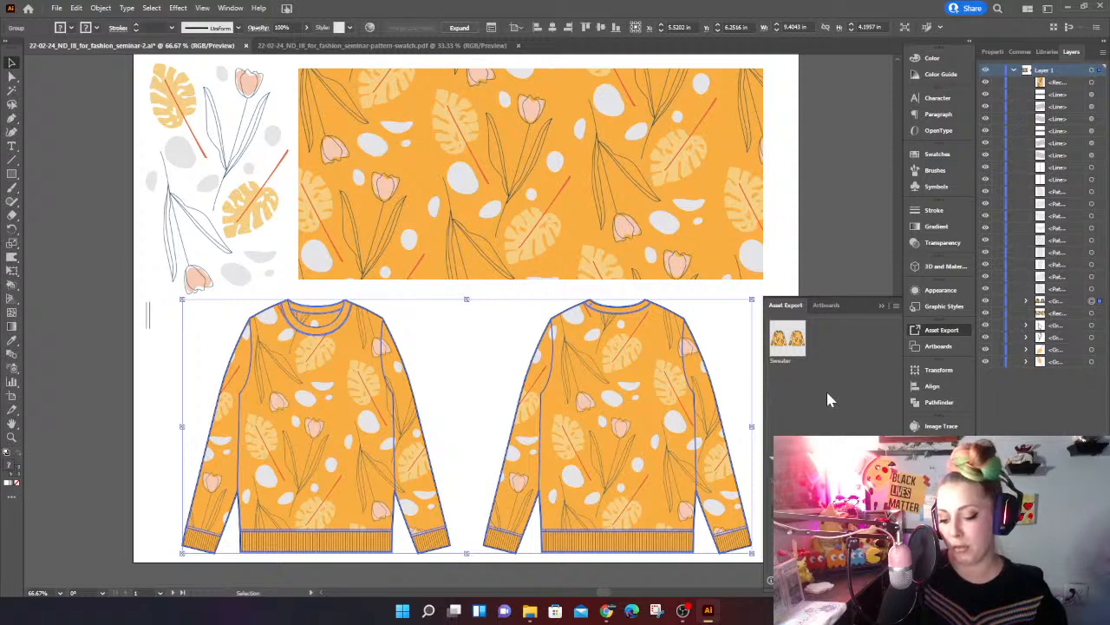
Step: Choose PNG as the export format and mark the Sweater asset for export in Export for Screens
{"action": "left_click", "coordinate": [868, 507]}
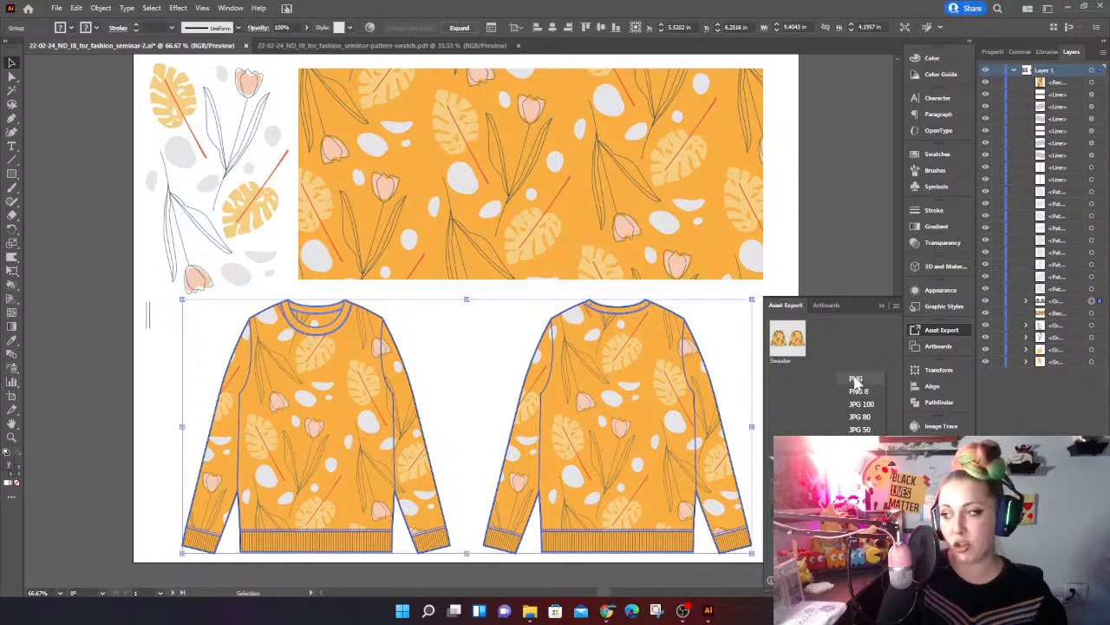
{"action": "left_click", "coordinate": [854, 380]}
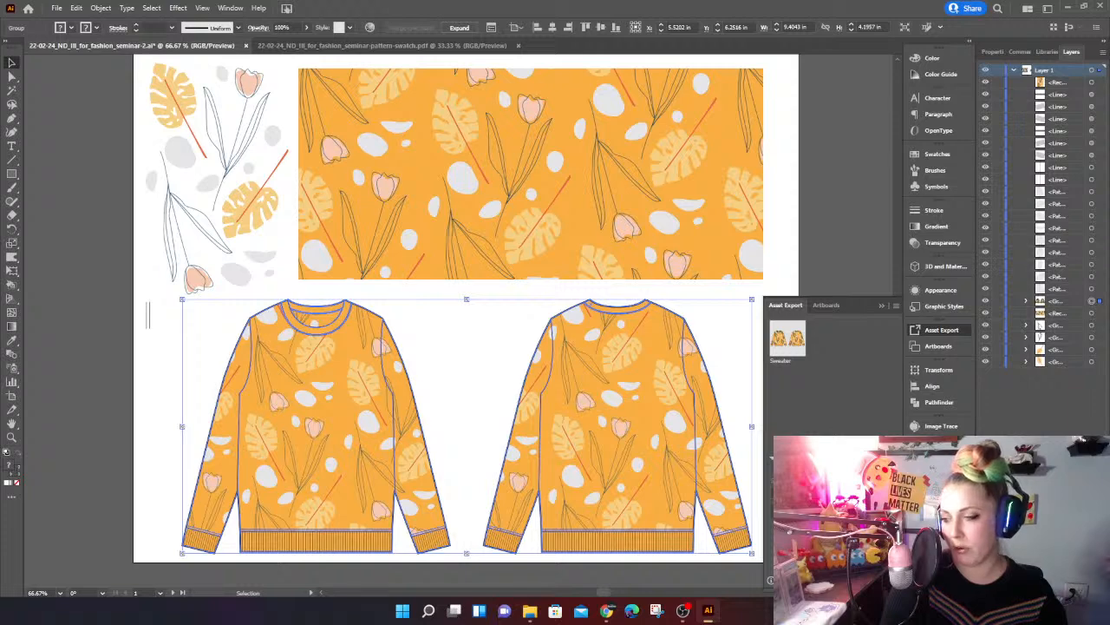
{"action": "left_click", "coordinate": [846, 580]}
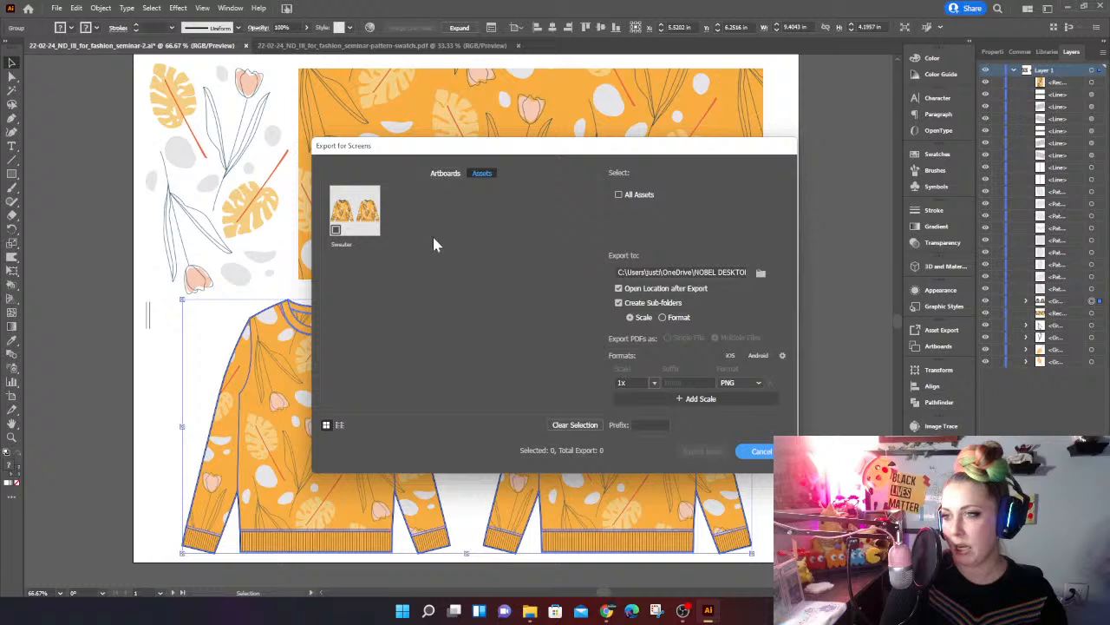
{"action": "left_click", "coordinate": [372, 225]}
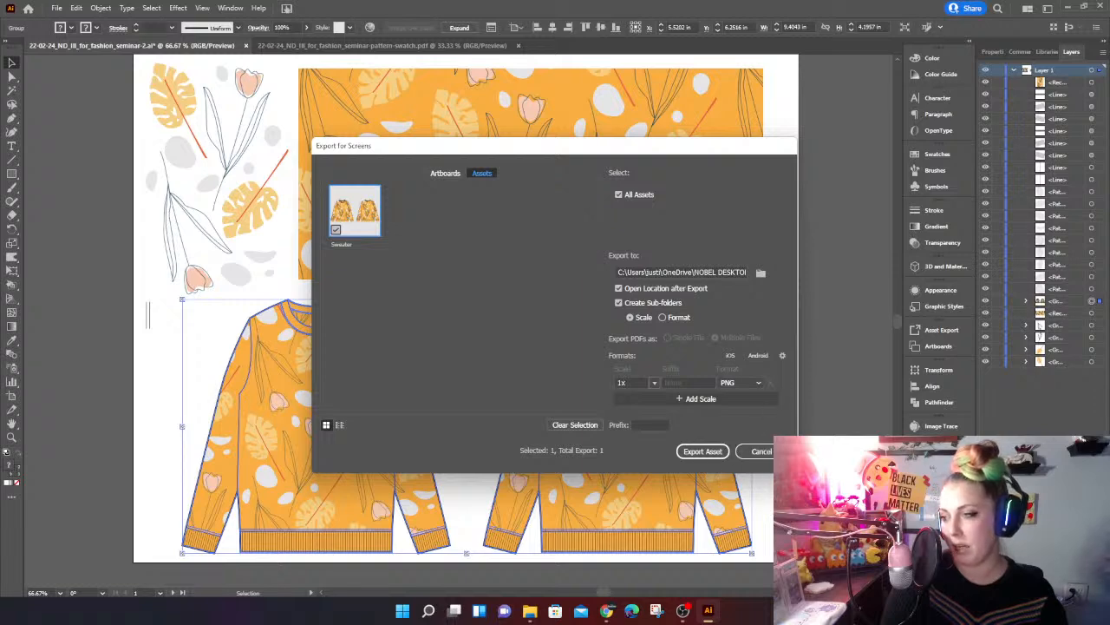
{"action": "left_click", "coordinate": [760, 451]}
Step: Set the PNG background color to White in the Export for Screens format settings and save the settings
{"action": "left_click", "coordinate": [932, 331]}
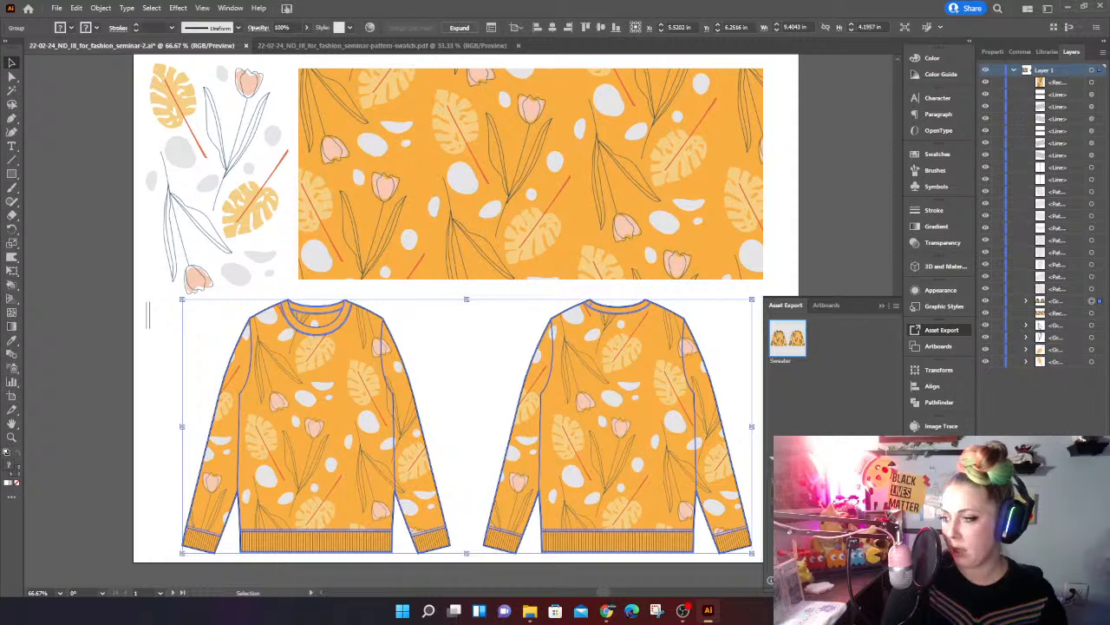
{"action": "left_click", "coordinate": [829, 580]}
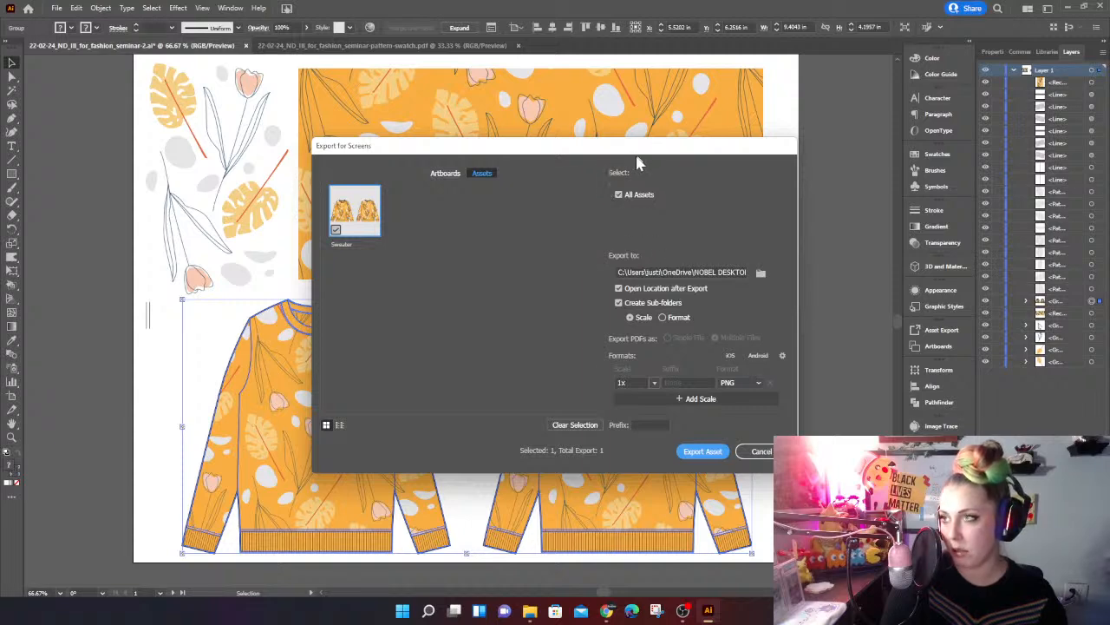
{"action": "left_click_drag", "start_coordinate": [639, 149], "coordinate": [618, 159]}
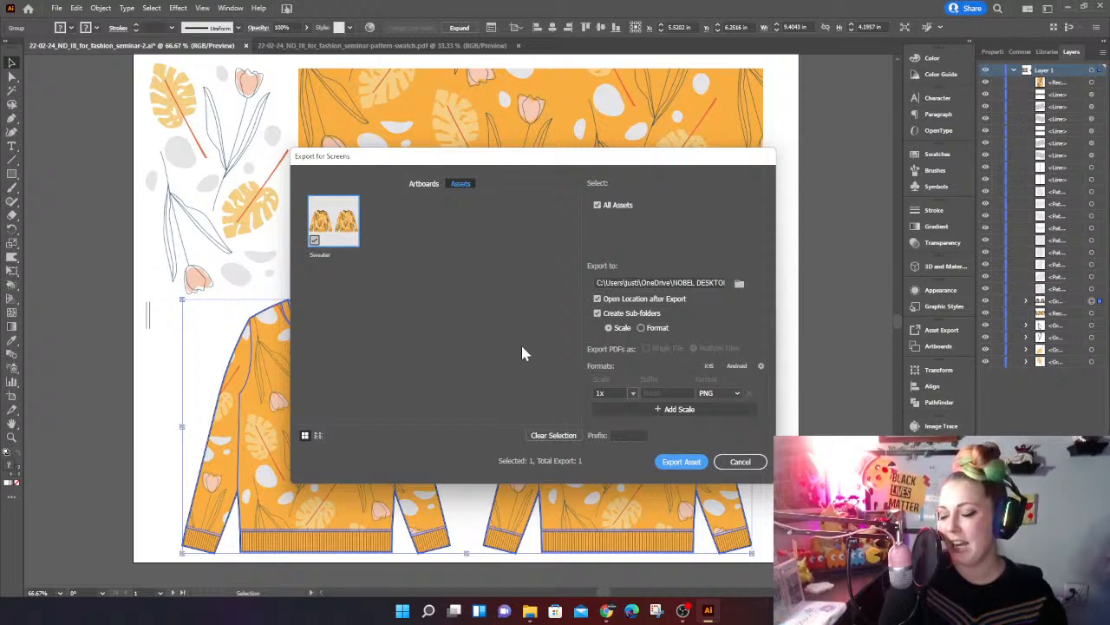
{"action": "left_click", "coordinate": [762, 367]}
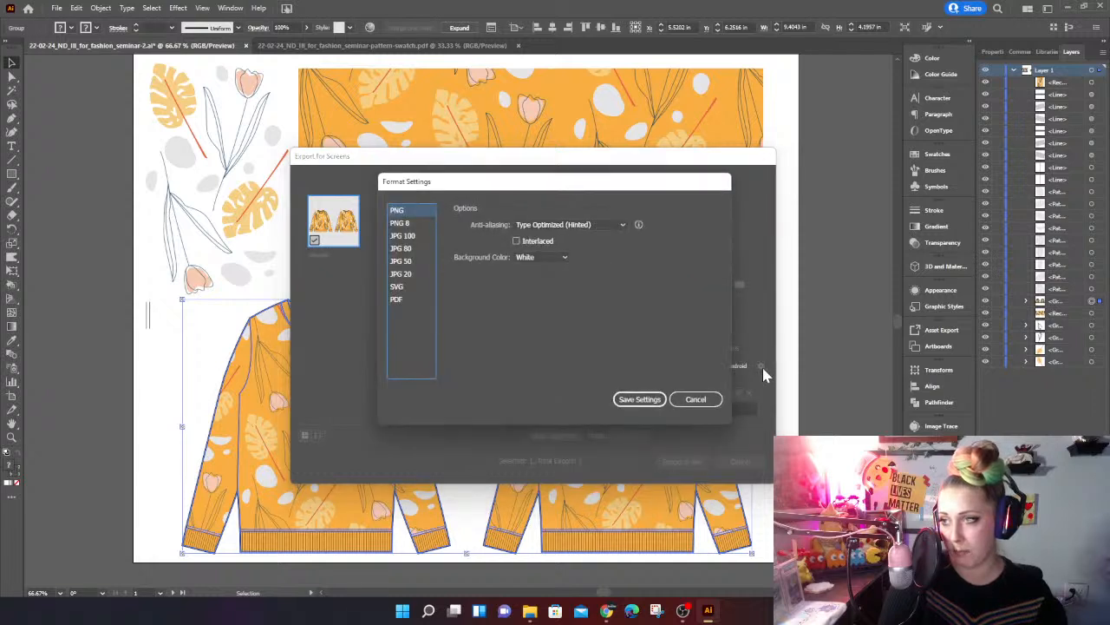
{"action": "left_click", "coordinate": [528, 259]}
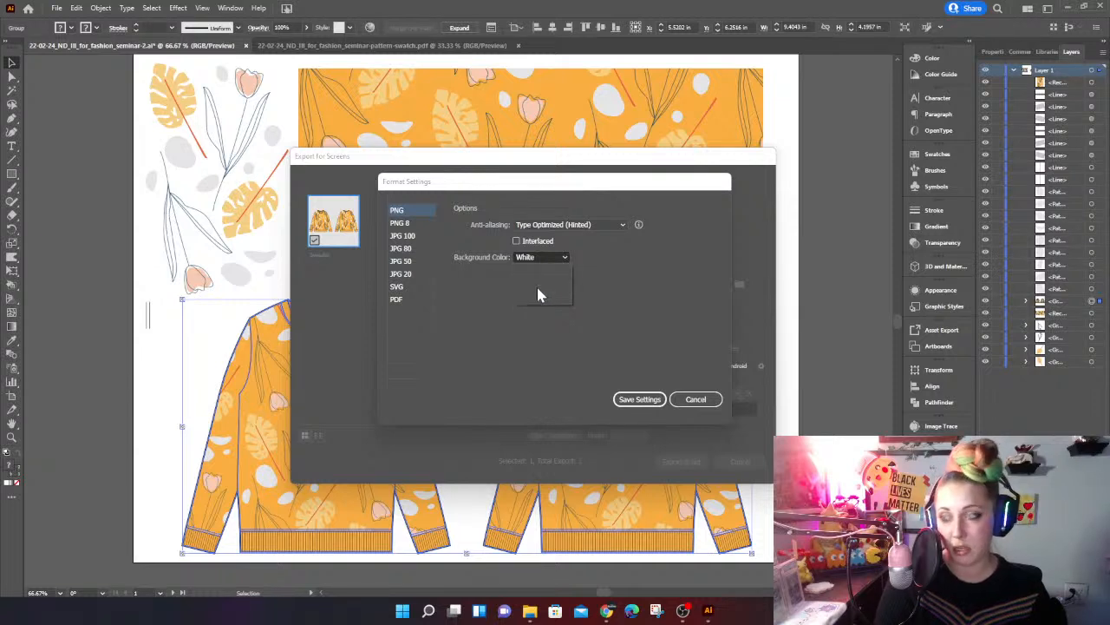
{"action": "left_click", "coordinate": [536, 288]}
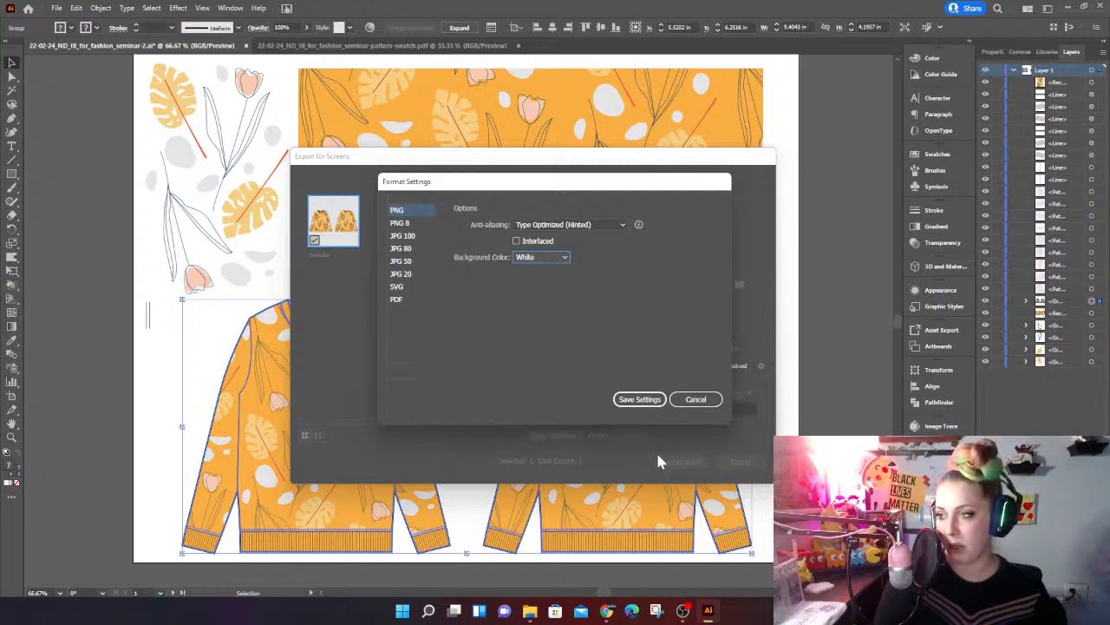
{"action": "left_click", "coordinate": [642, 400]}
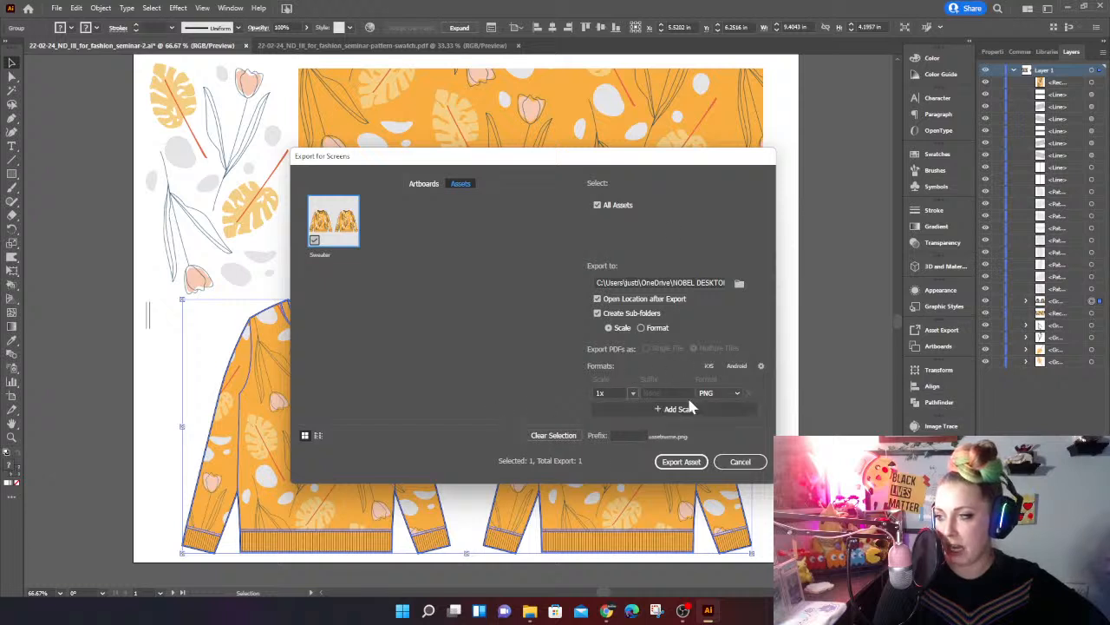
Step: Leave Export for Screens and export the Sweater asset as a PNG directly into the Illustrator Seminar folder
{"action": "left_click", "coordinate": [322, 219]}
{"action": "left_click", "coordinate": [325, 220]}
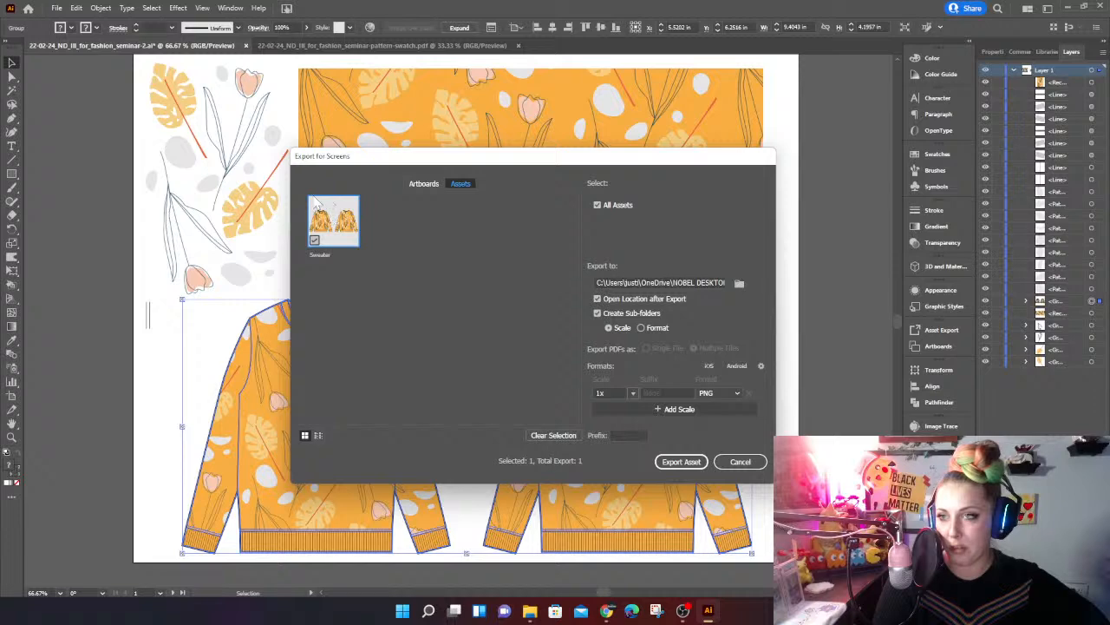
{"action": "left_click", "coordinate": [740, 462]}
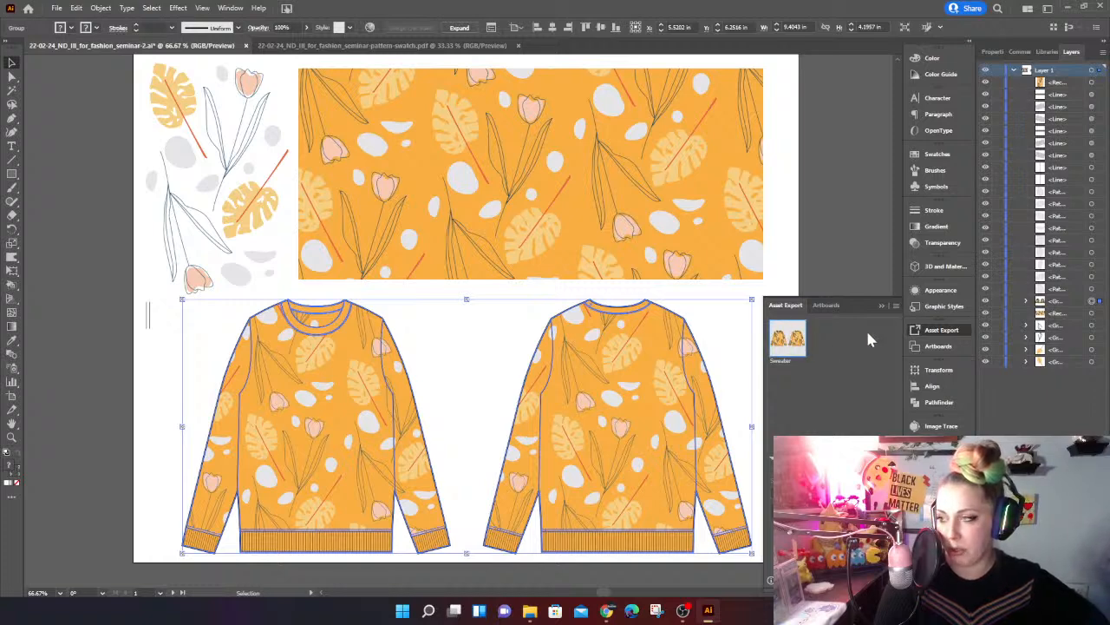
{"action": "left_click", "coordinate": [790, 341]}
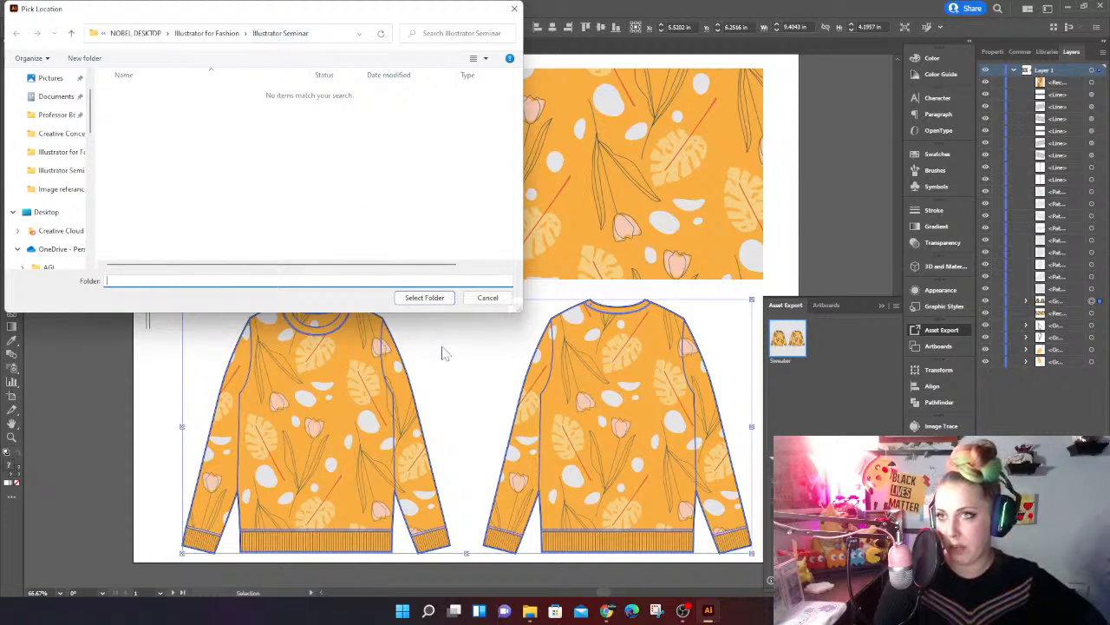
{"action": "left_click", "coordinate": [424, 297]}
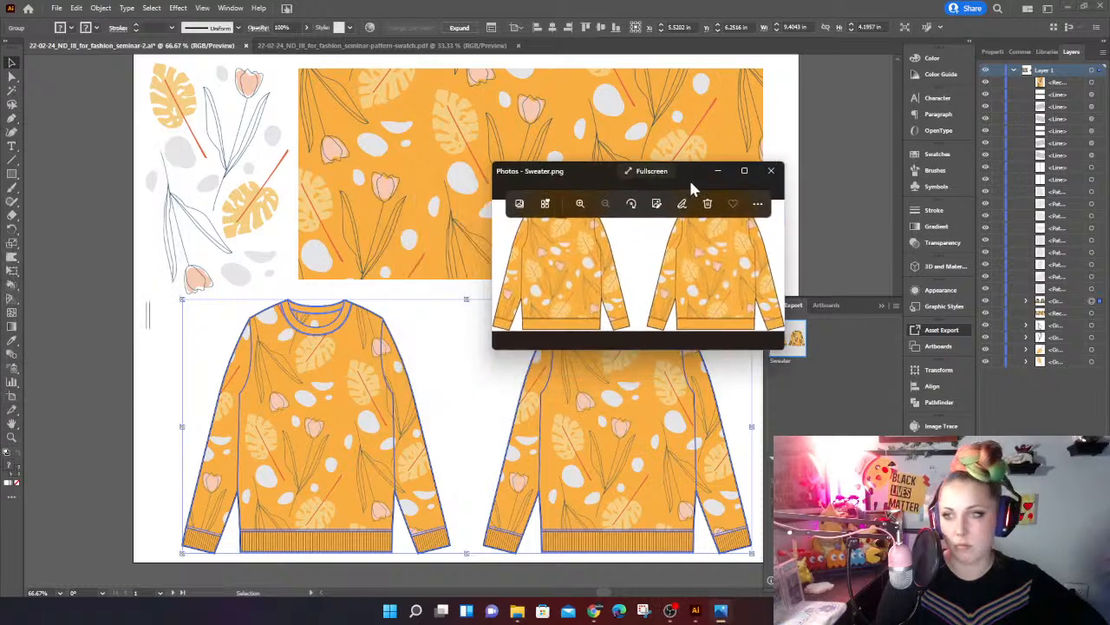
Step: Examine the exported Sweater.png in an enlarged Photos window, checking both flats and their white background against the artwork
{"action": "left_click_drag", "start_coordinate": [689, 178], "coordinate": [575, 152]}
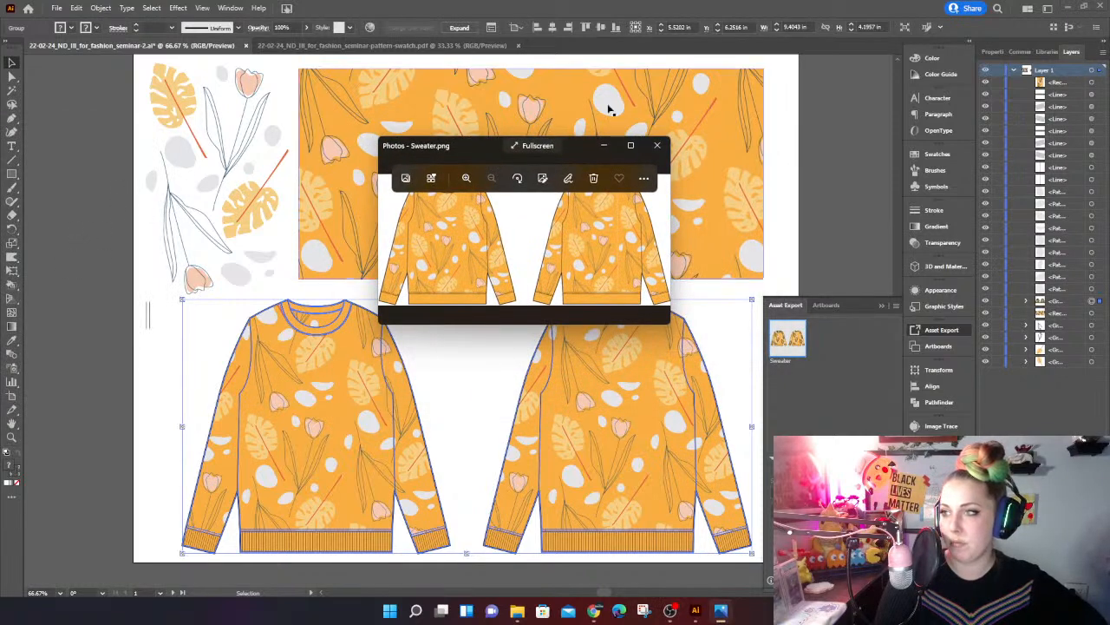
{"action": "left_click_drag", "start_coordinate": [668, 327], "coordinate": [739, 478]}
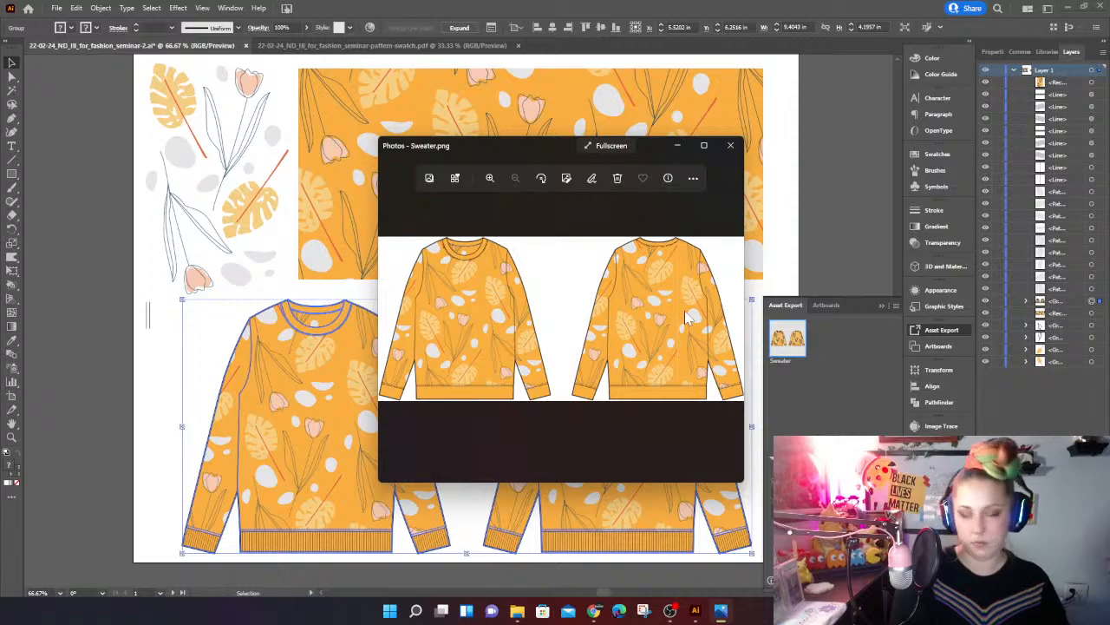
{"action": "scroll", "coordinate": [677, 266], "scroll_direction": "up", "scroll_amount": 3}
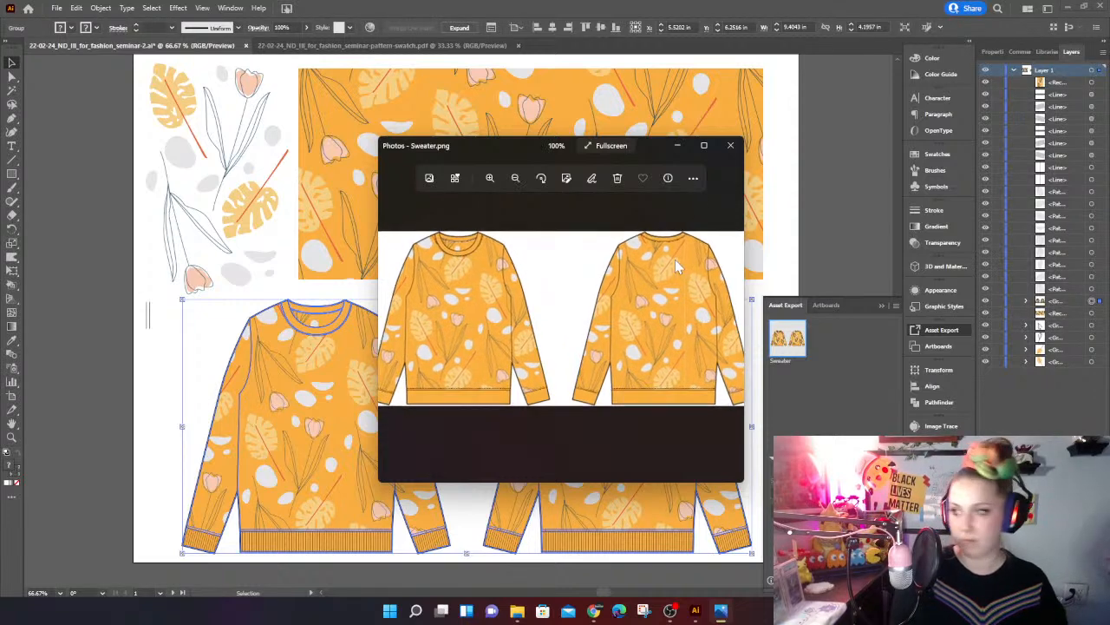
{"action": "scroll", "coordinate": [675, 259], "scroll_direction": "down", "scroll_amount": 3}
{"action": "scroll", "coordinate": [675, 259], "scroll_direction": "down", "scroll_amount": 2}
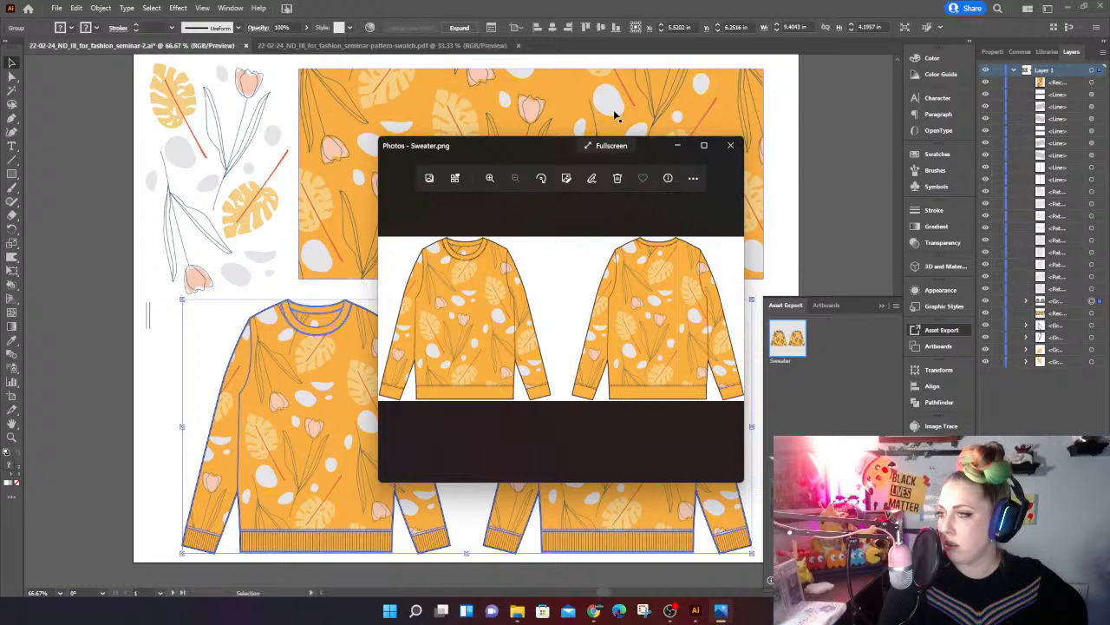
{"action": "left_click", "coordinate": [92, 263]}
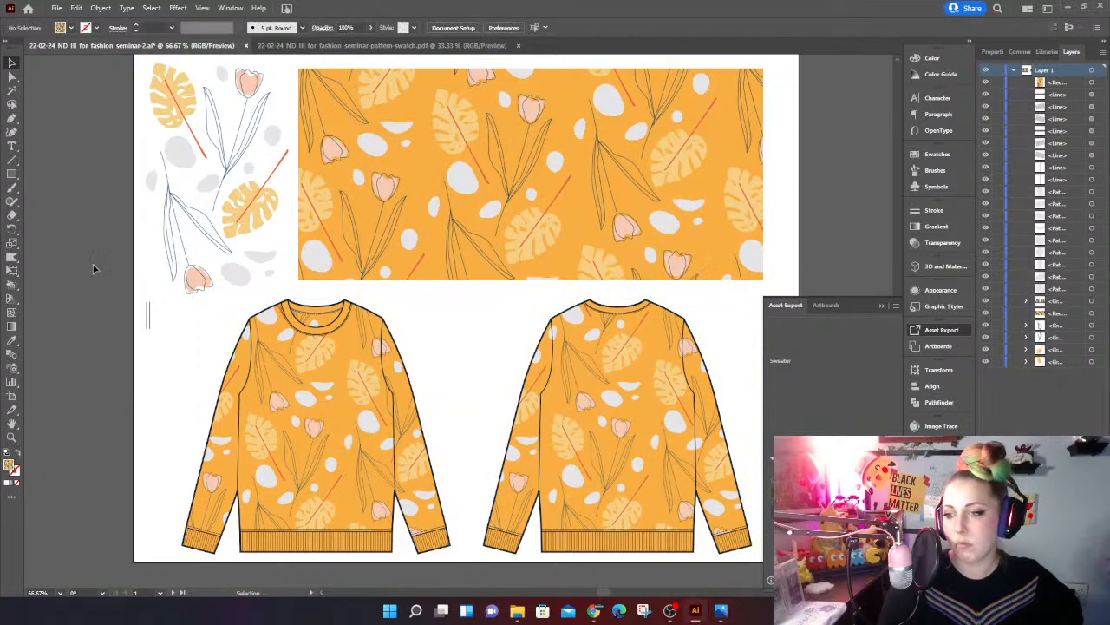
{"action": "left_click", "coordinate": [720, 610]}
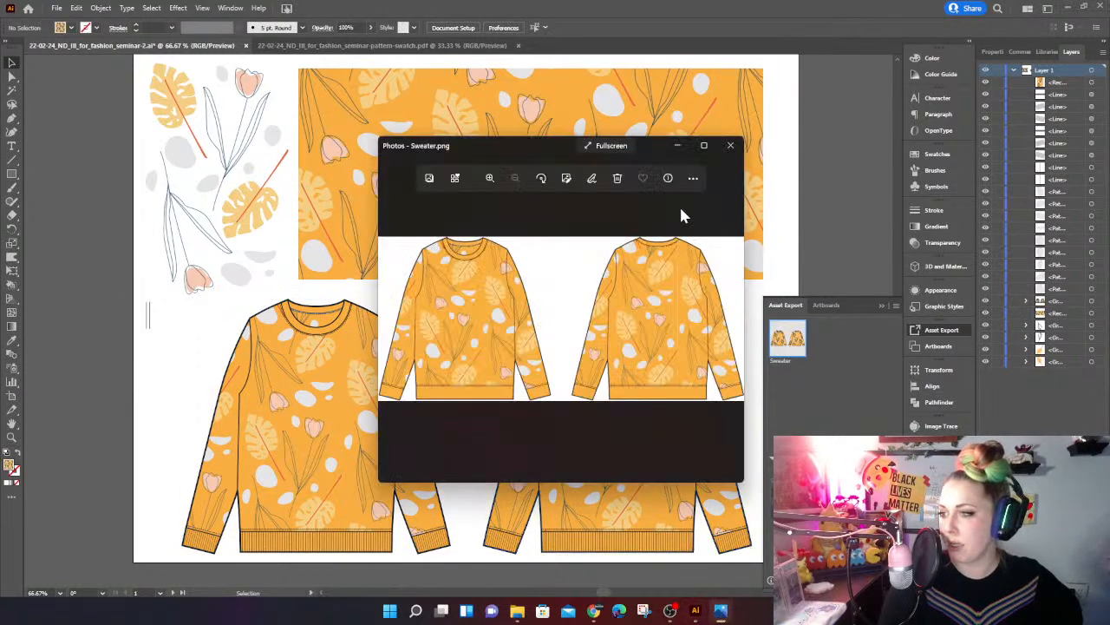